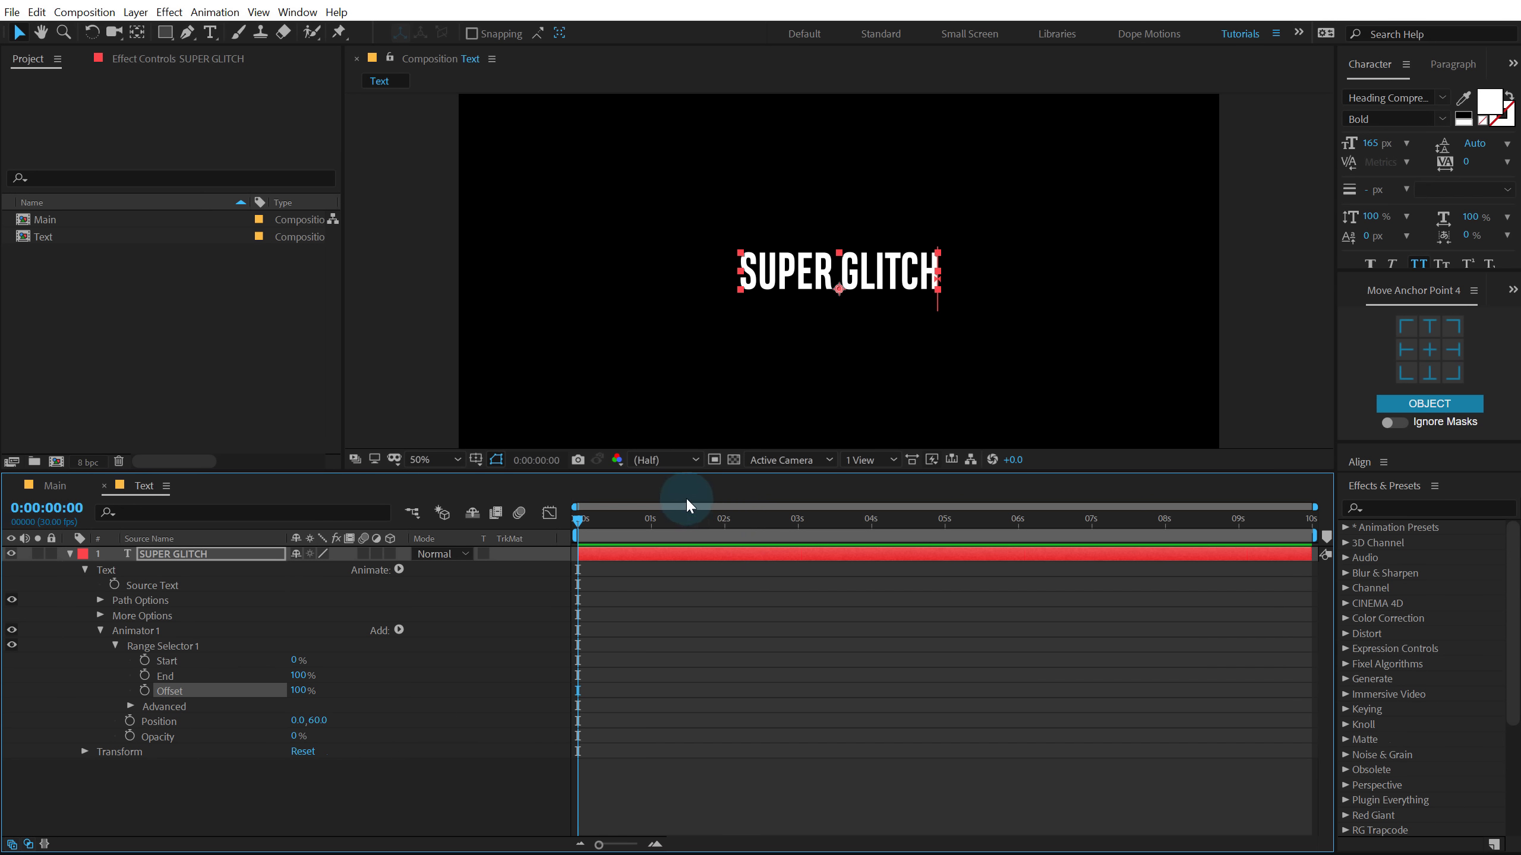
Keyframe the text animator's Range Selector Offset from -100% at 0:00:00:00 to 100% at 0:00:01:10
left_click_drag(662, 519, 675, 520)
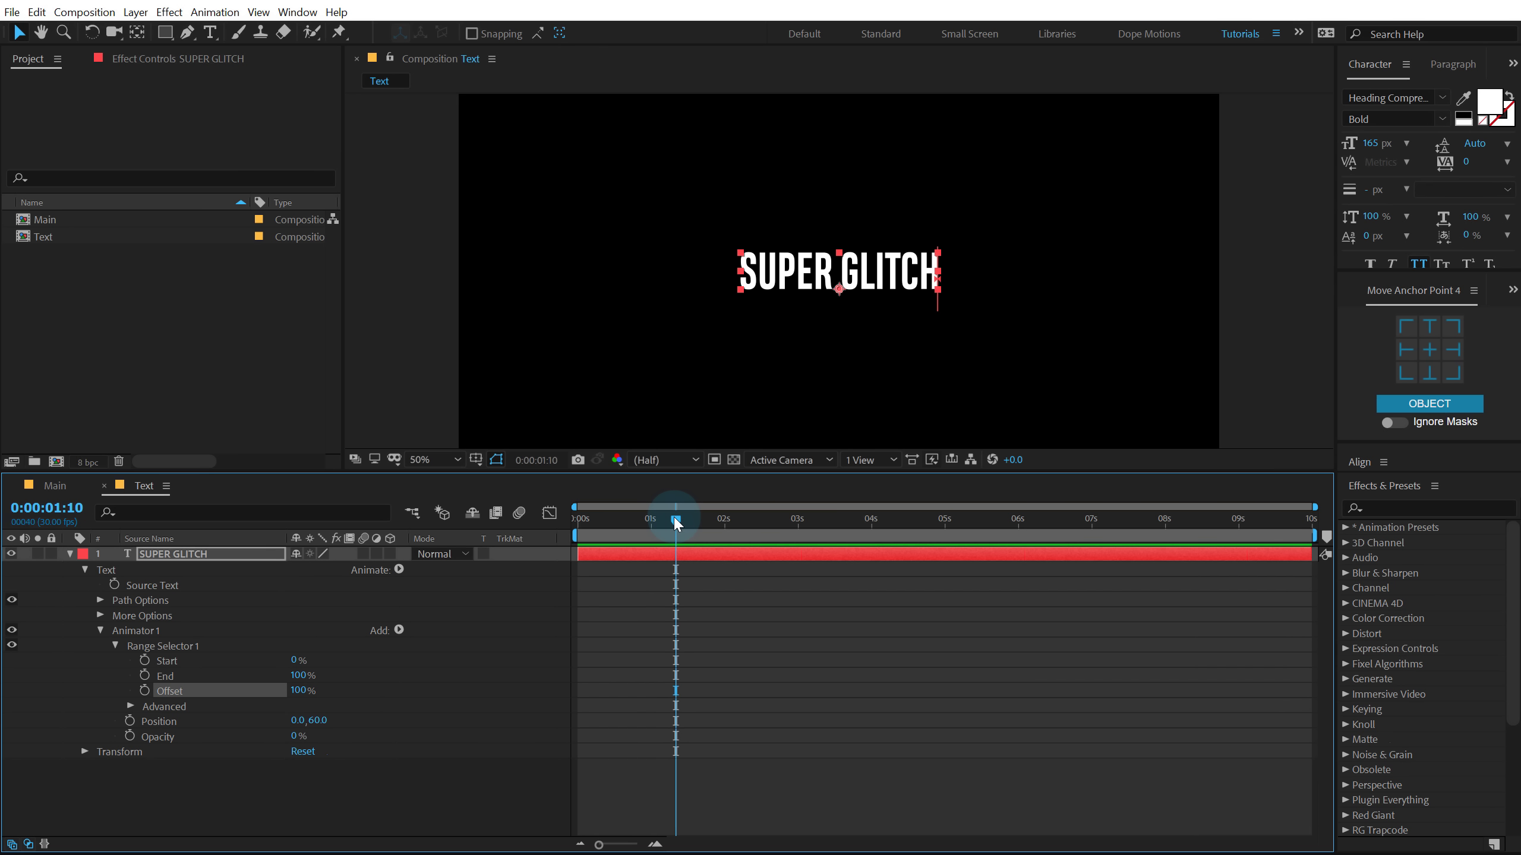
left_click(181, 689)
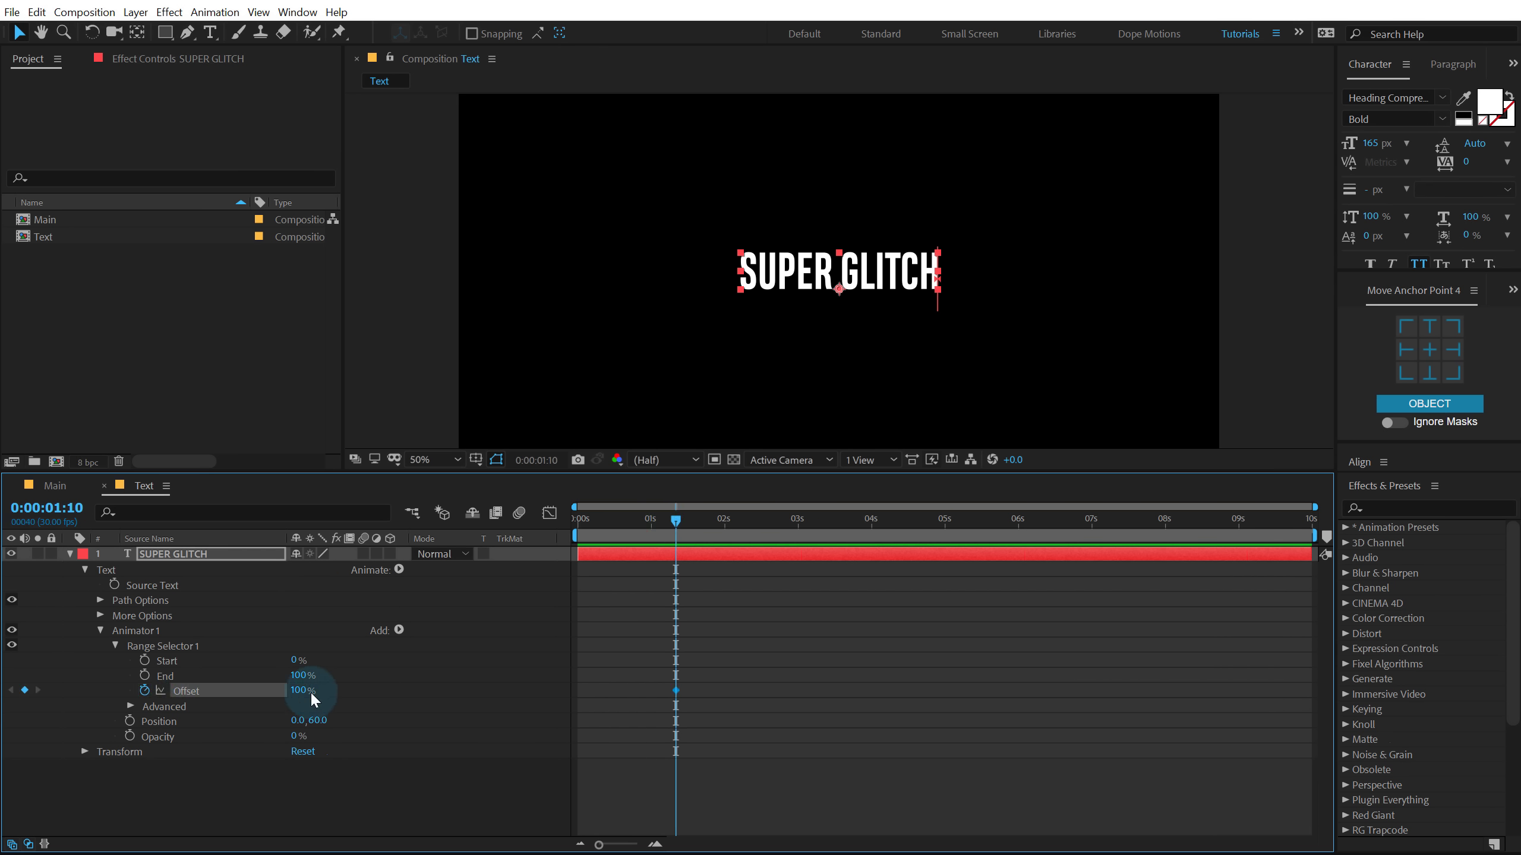
left_click_drag(667, 515, 572, 521)
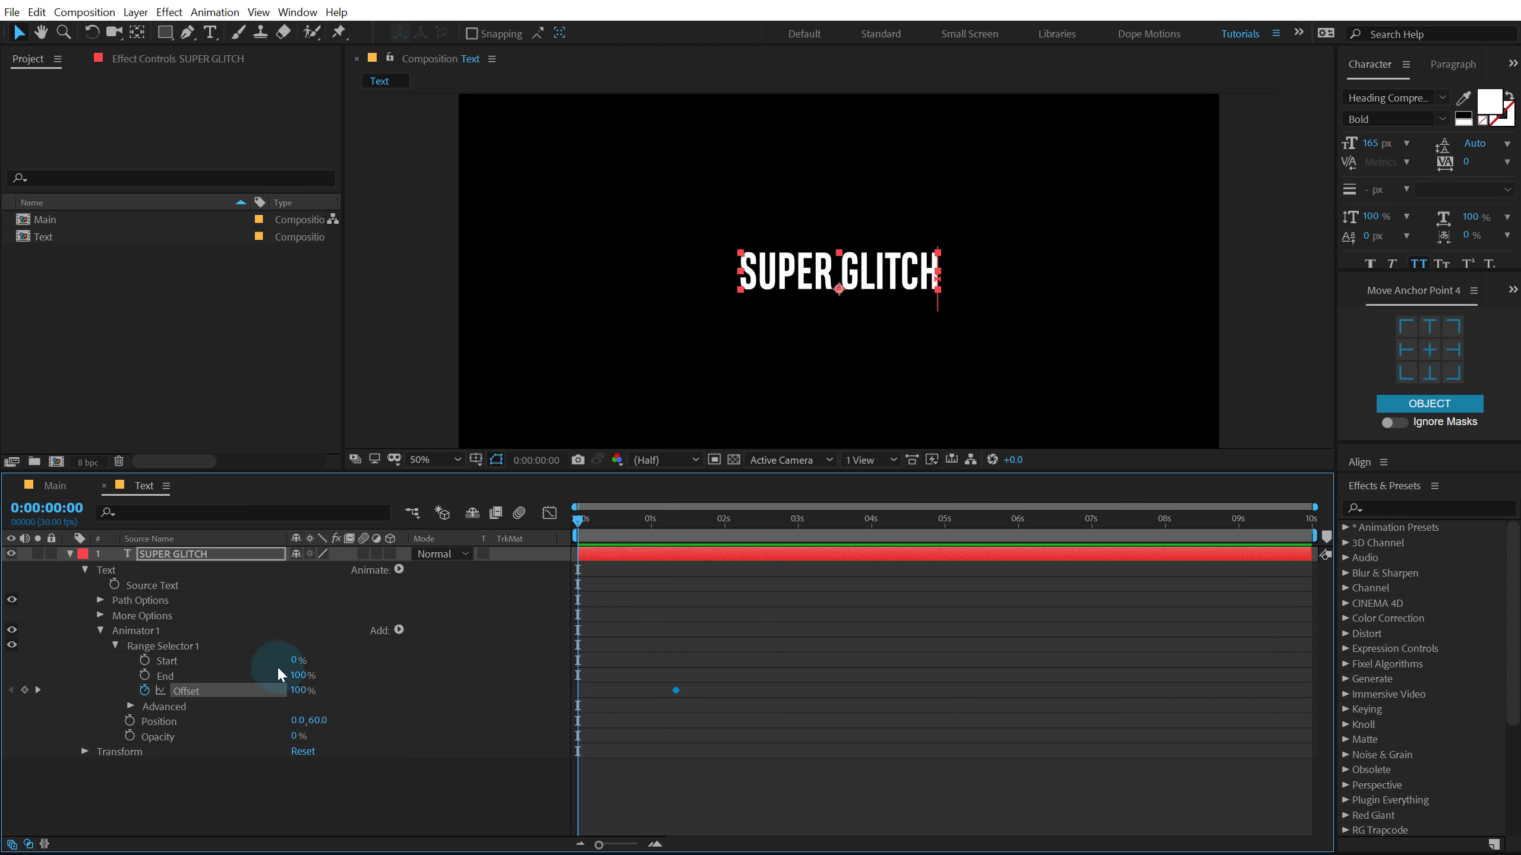
left_click_drag(292, 700, 63, 731)
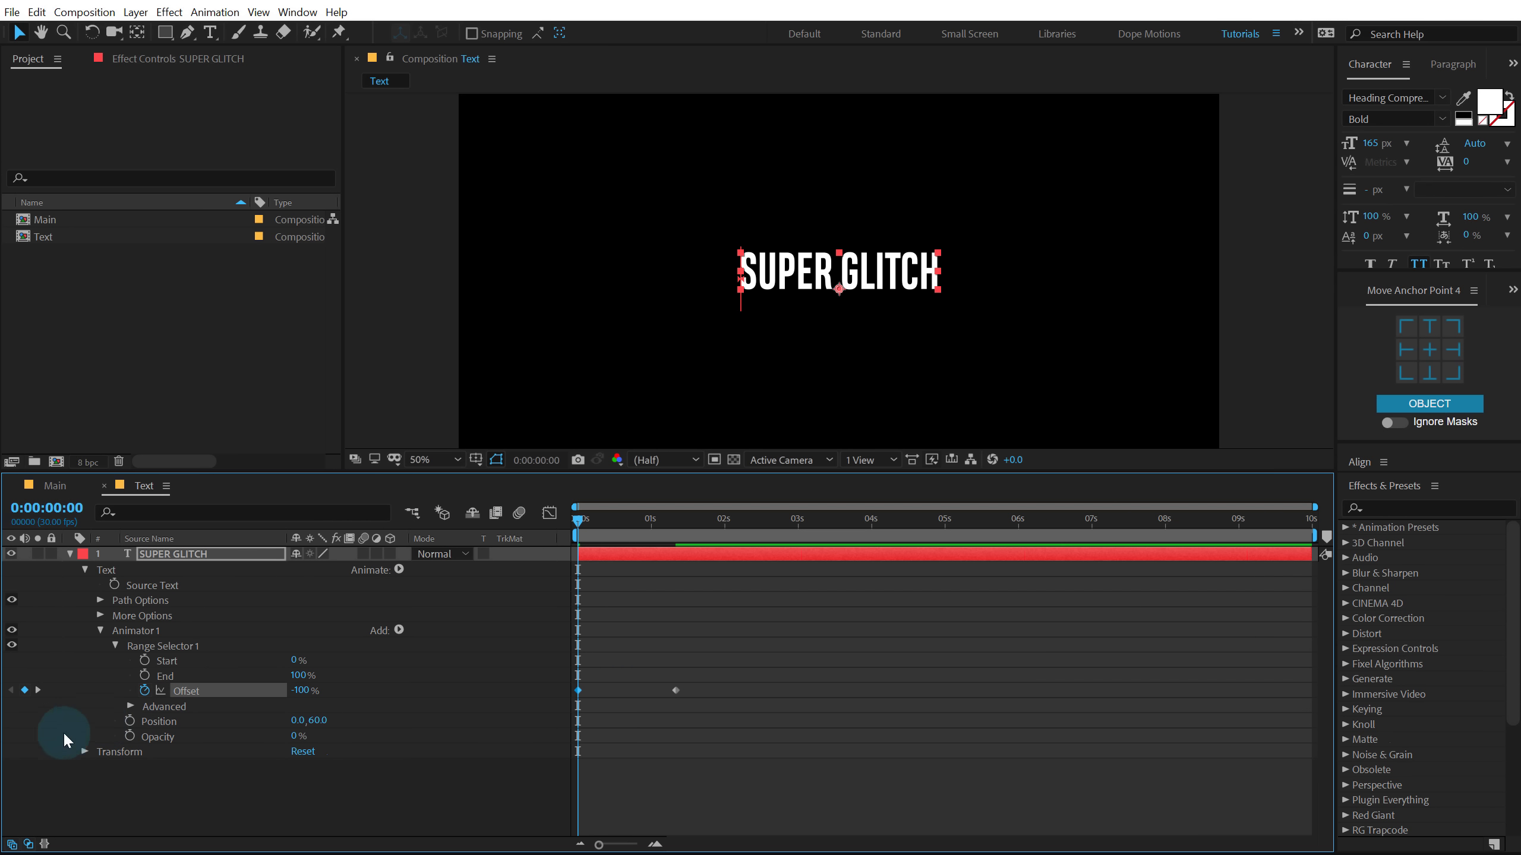
Set the Range Selector's advanced Shape to Ramp Up, with Ease High and Ease Low at 100%
left_click(130, 706)
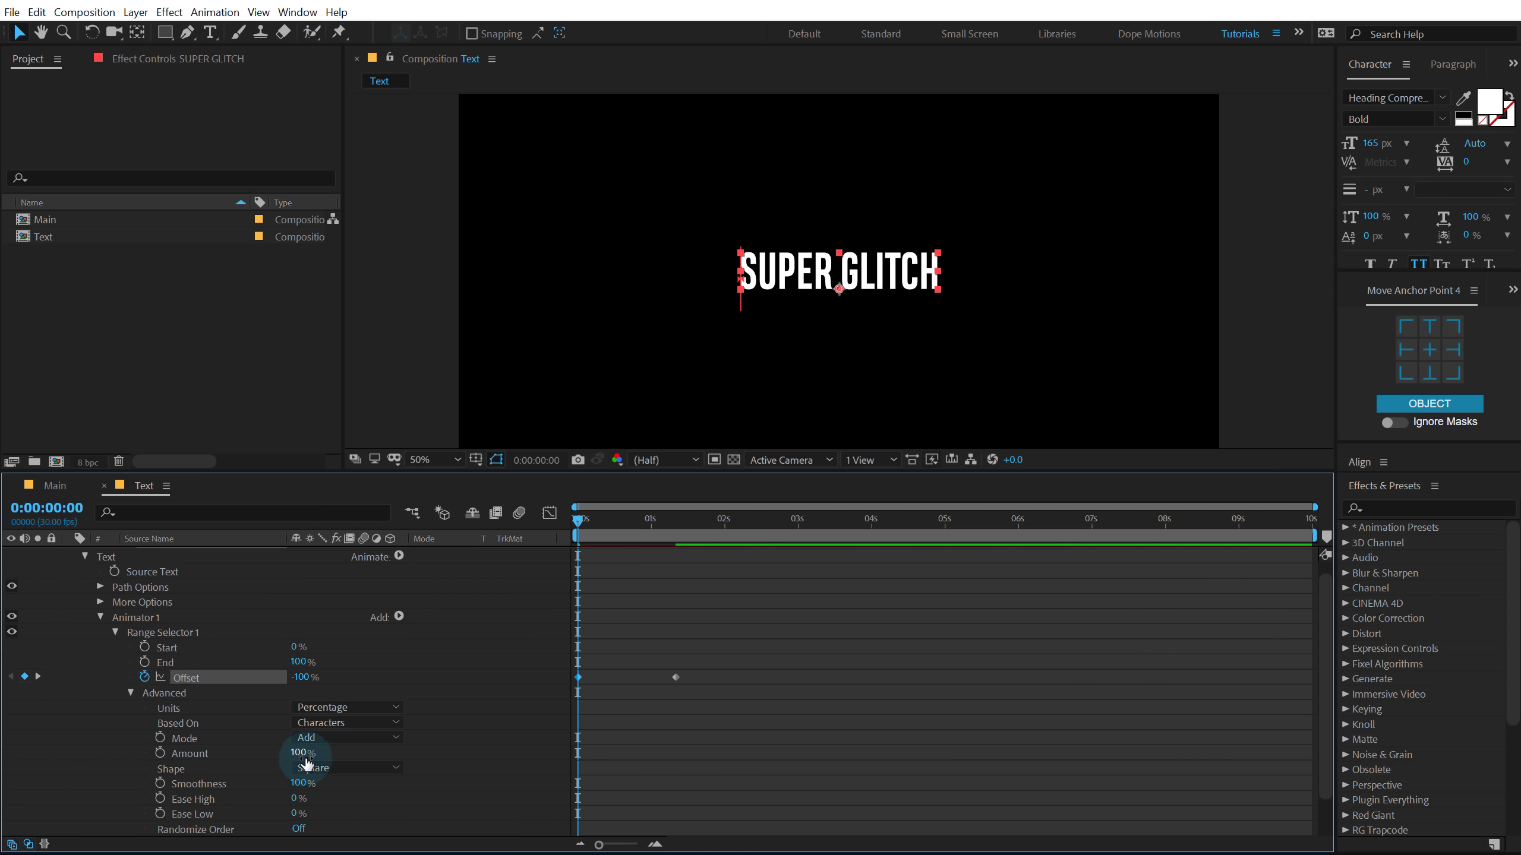
left_click(347, 767)
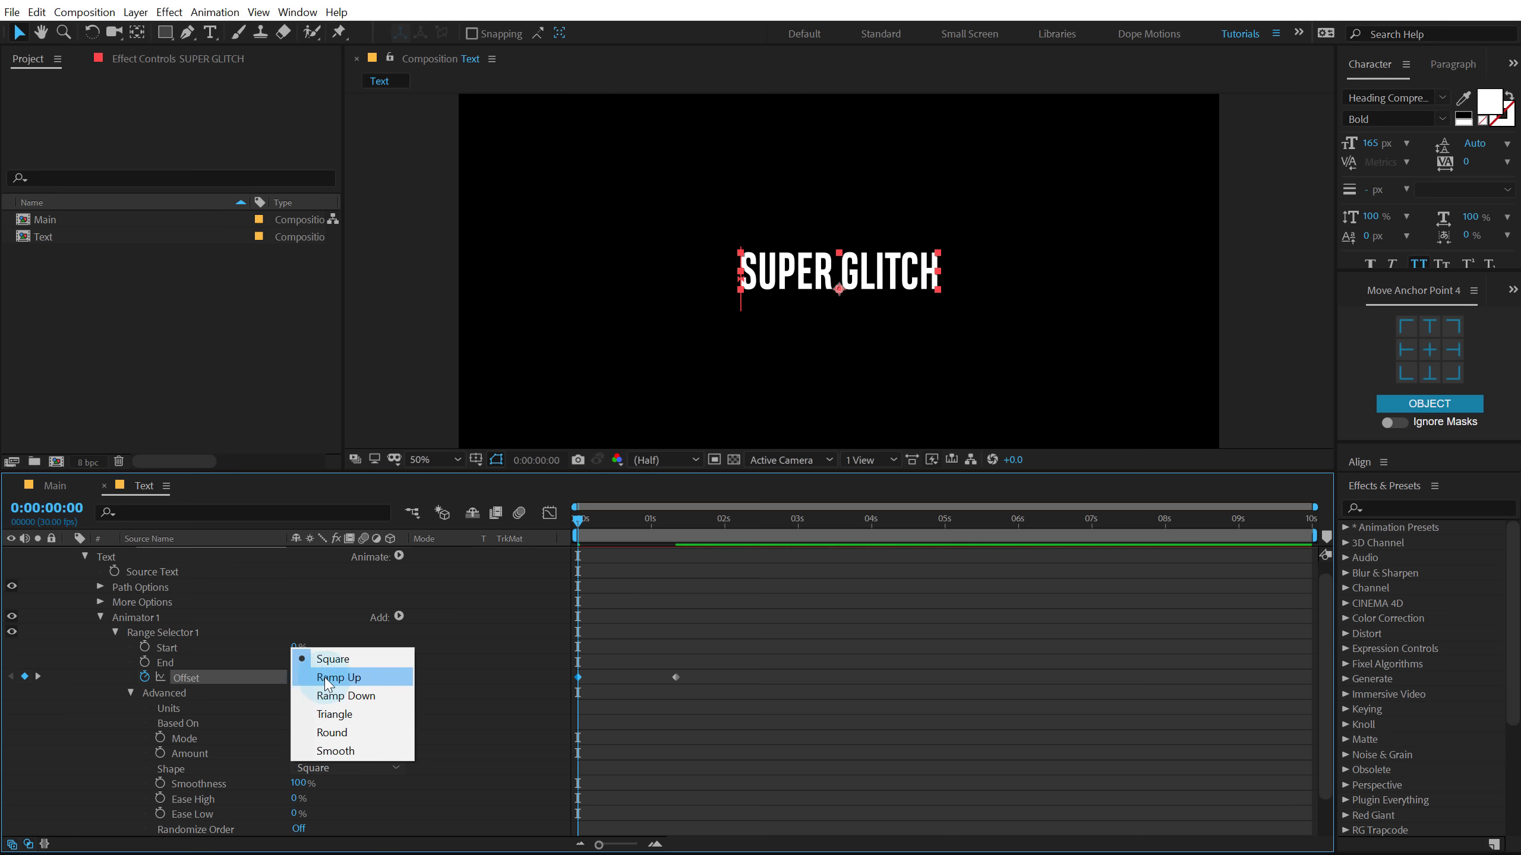
left_click(321, 676)
scroll(434, 669, "down", 1)
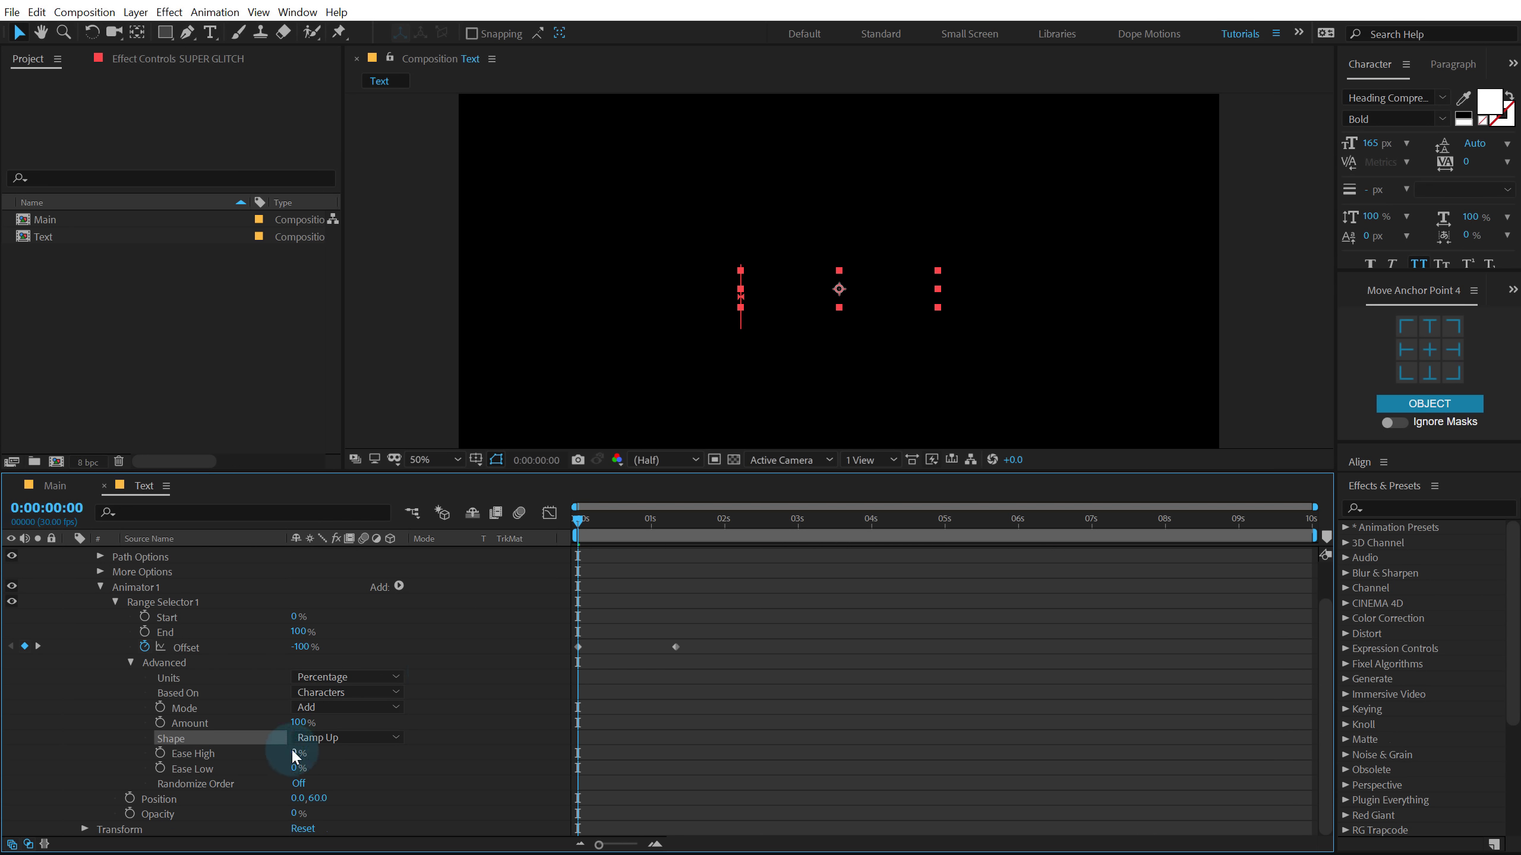
left_click_drag(294, 754, 544, 754)
left_click_drag(291, 768, 509, 766)
Preview the SUPER GLITCH text reveal and check the partly revealed letters at 0:00:00:24
left_click(700, 587)
key("space")
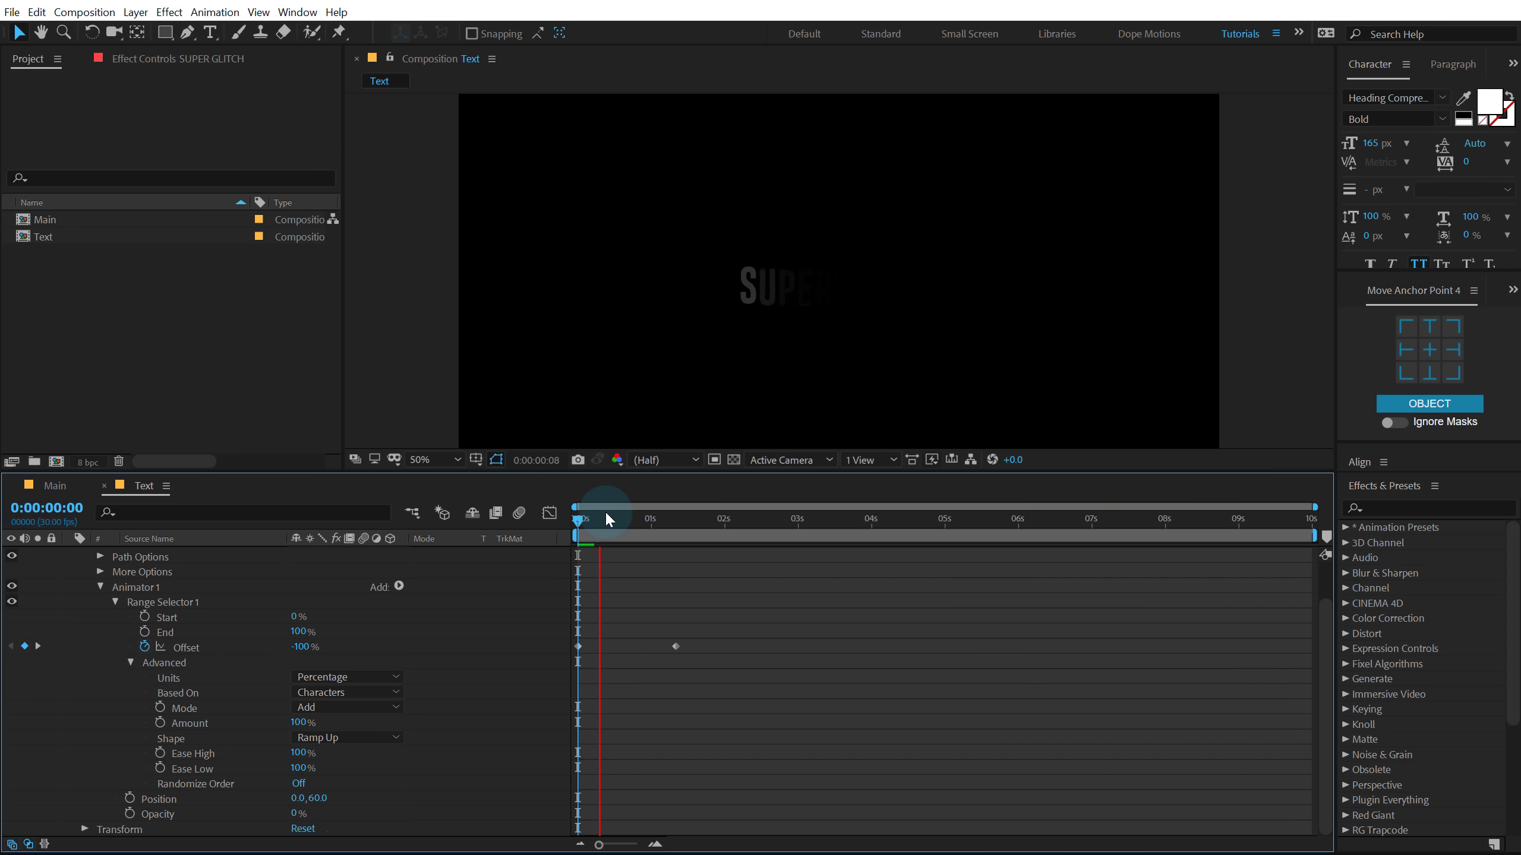
left_click_drag(594, 519, 636, 521)
left_click(367, 583)
left_click(252, 813)
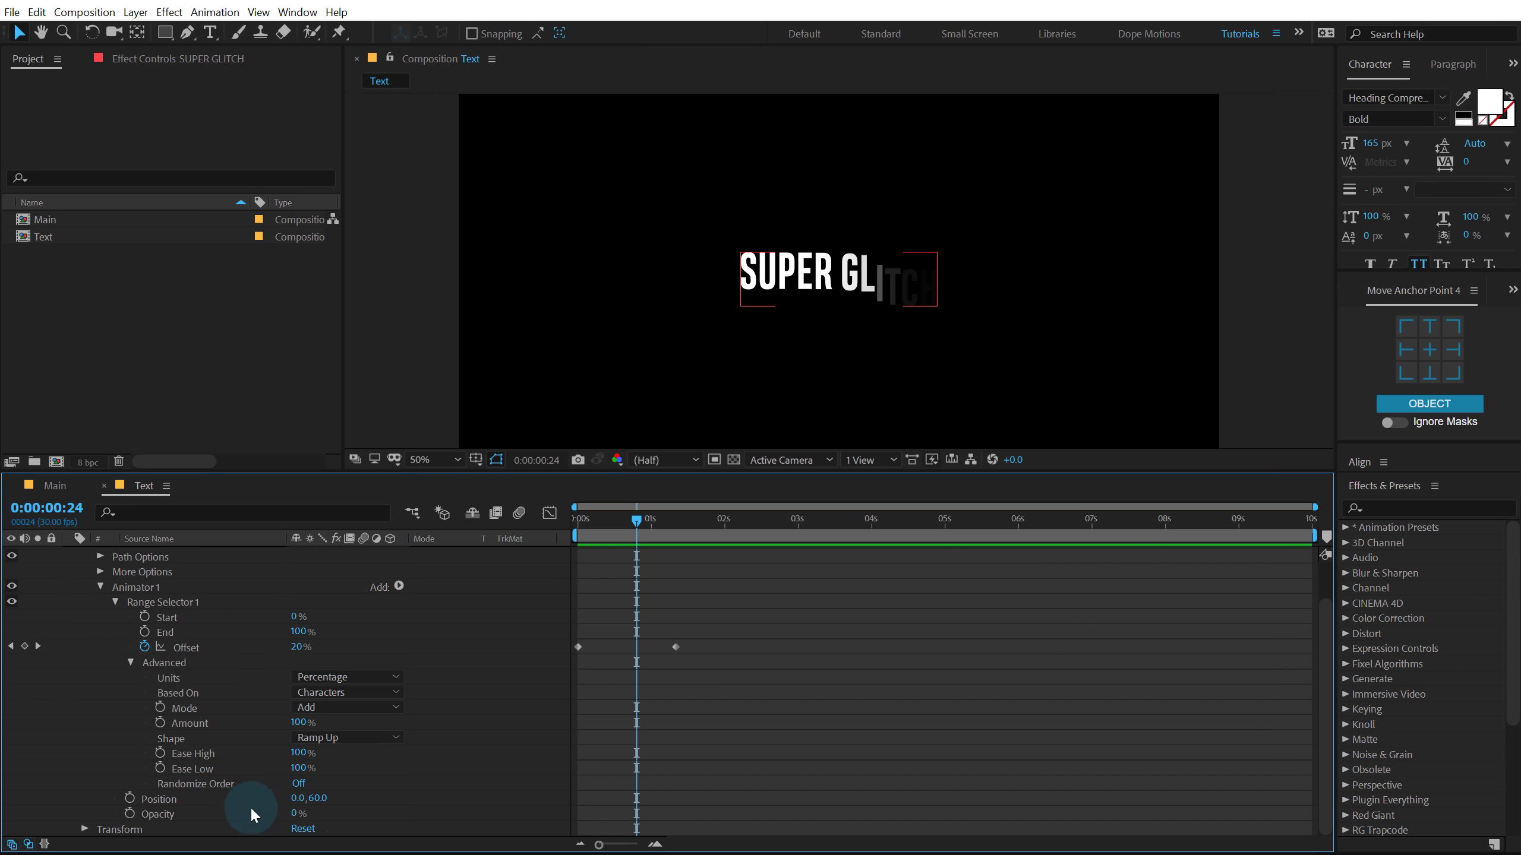
Turn on Randomize Order for the Range Selector and preview the letters' order of appearance
left_click(298, 786)
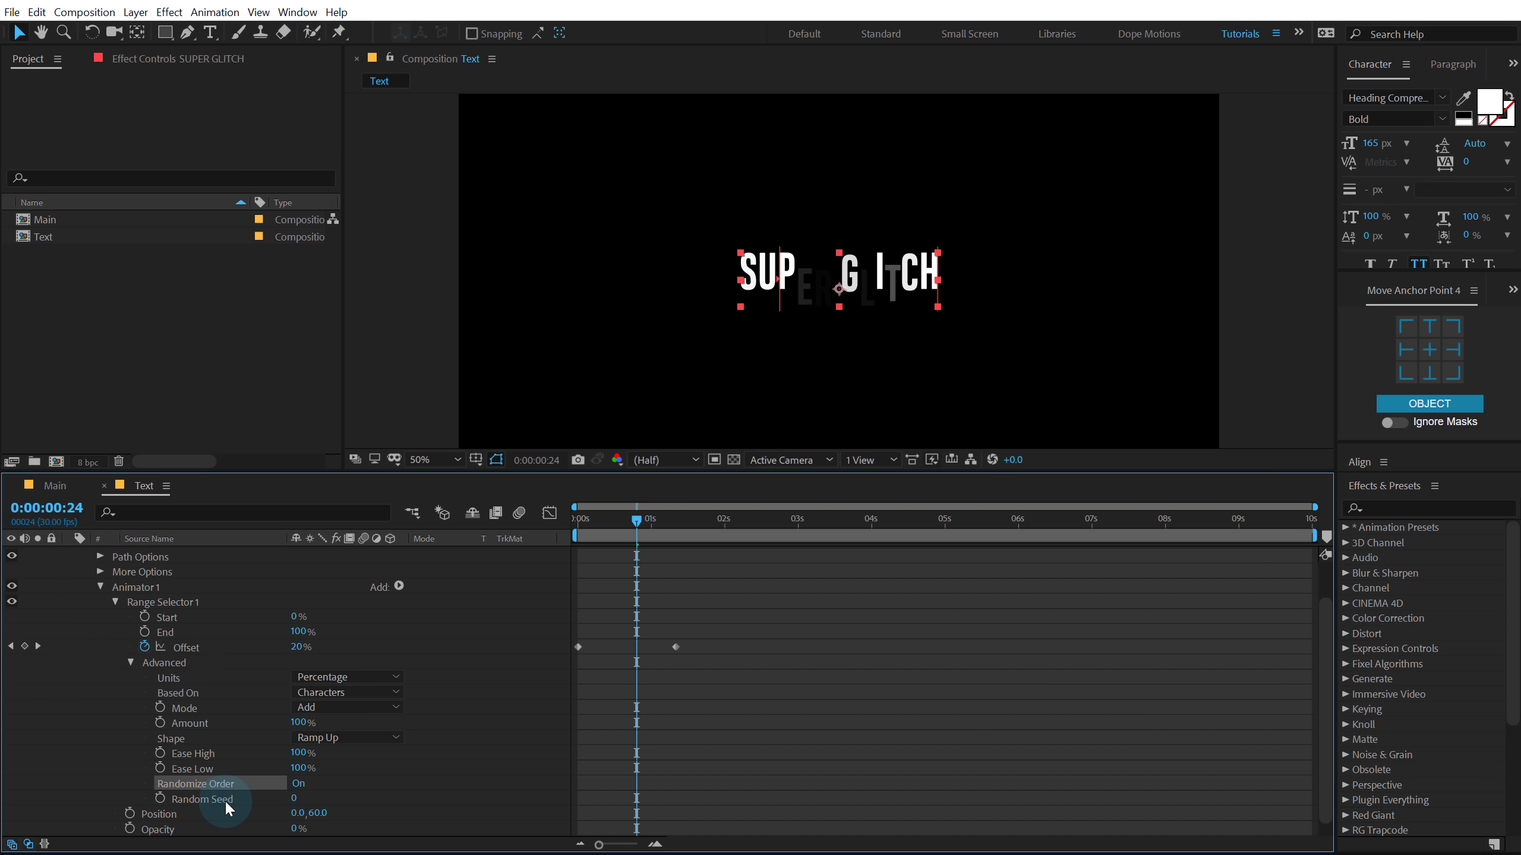
key("space")
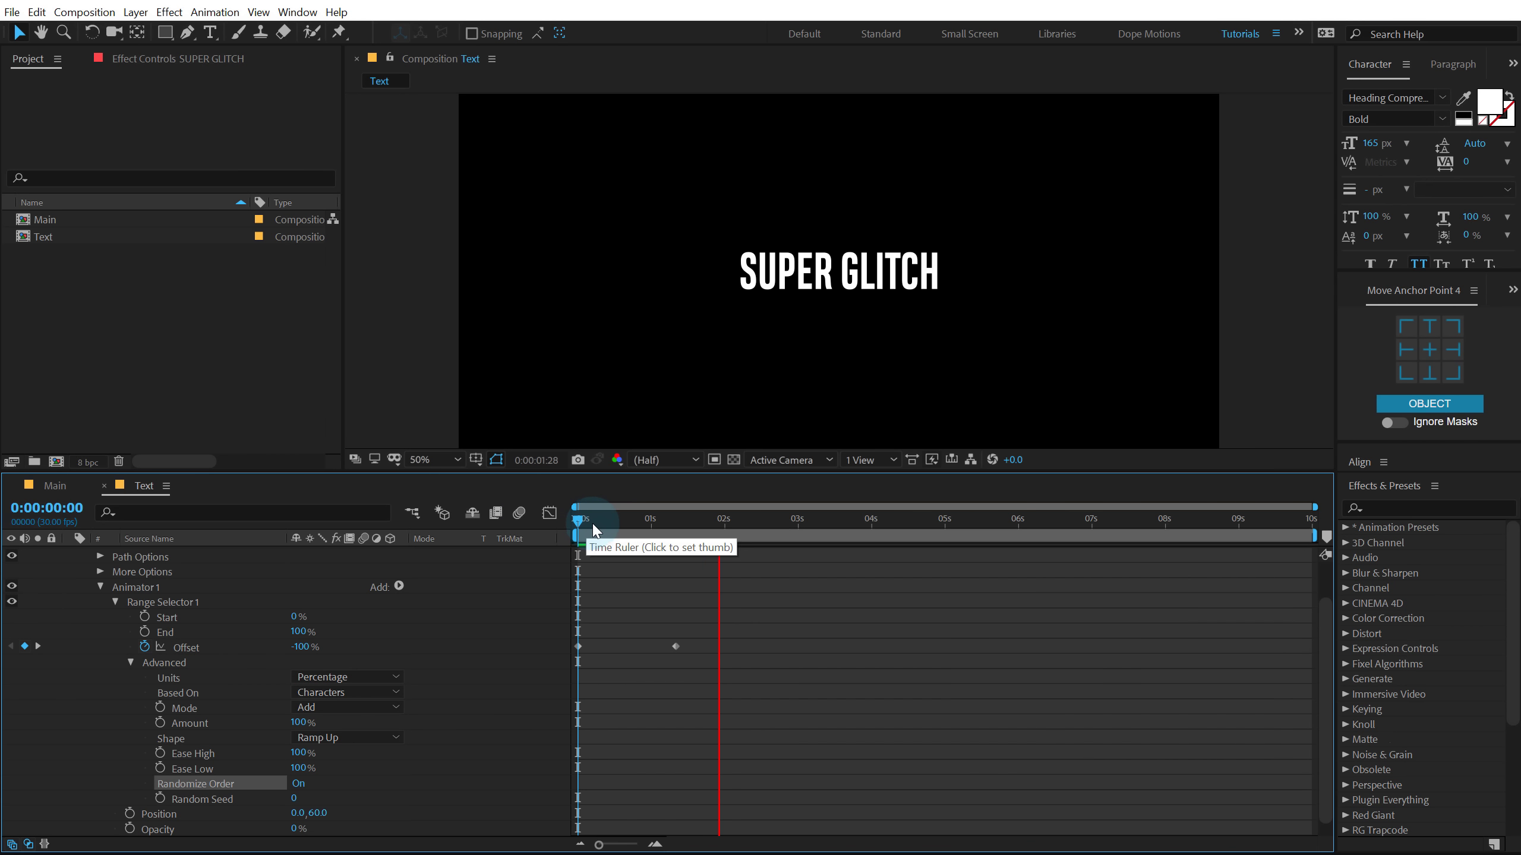
left_click_drag(618, 519, 632, 520)
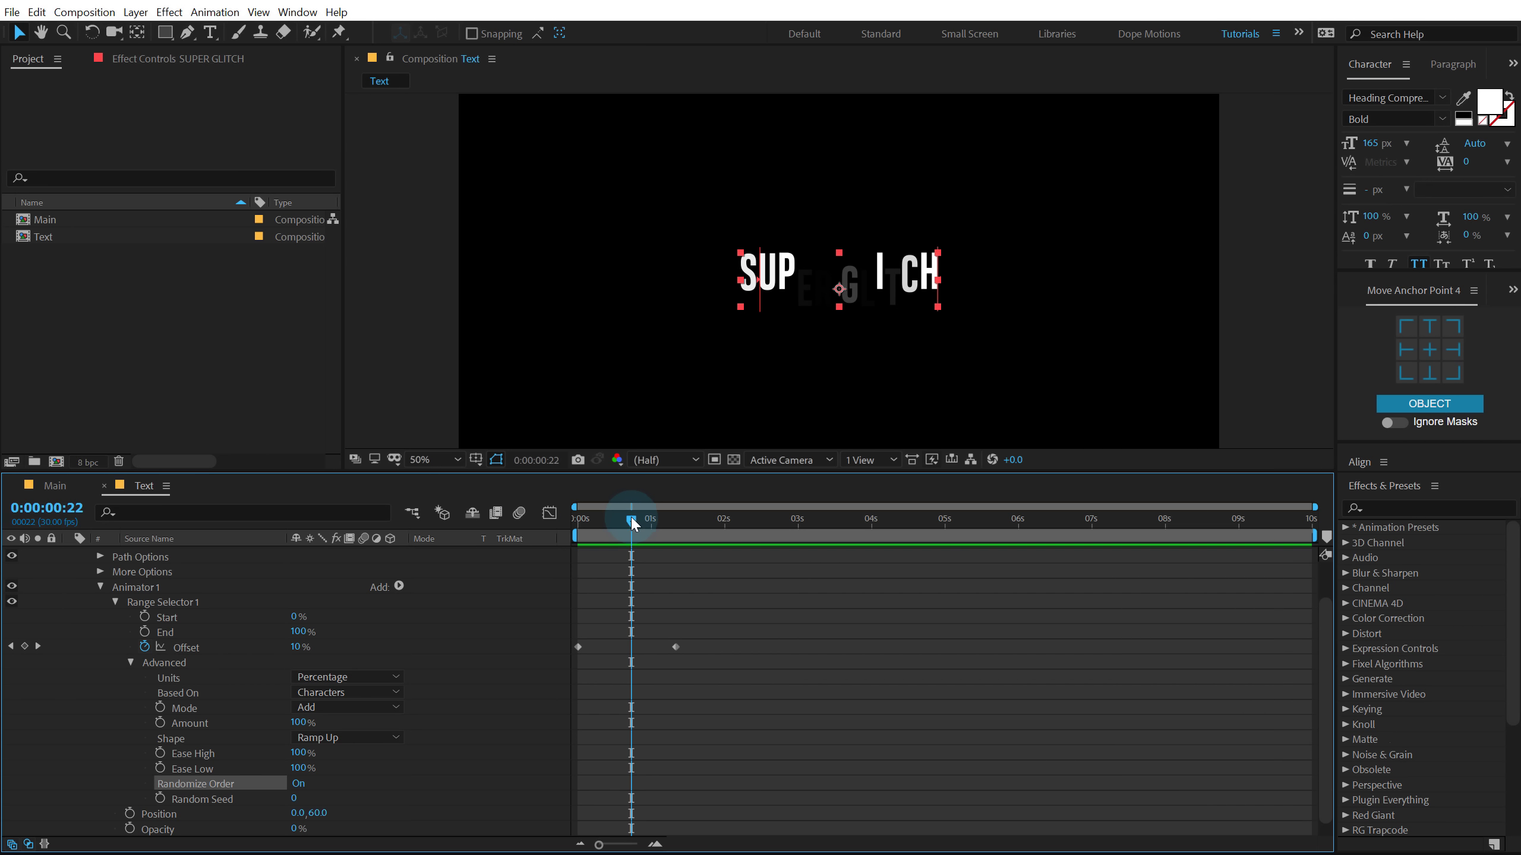
left_click(236, 563)
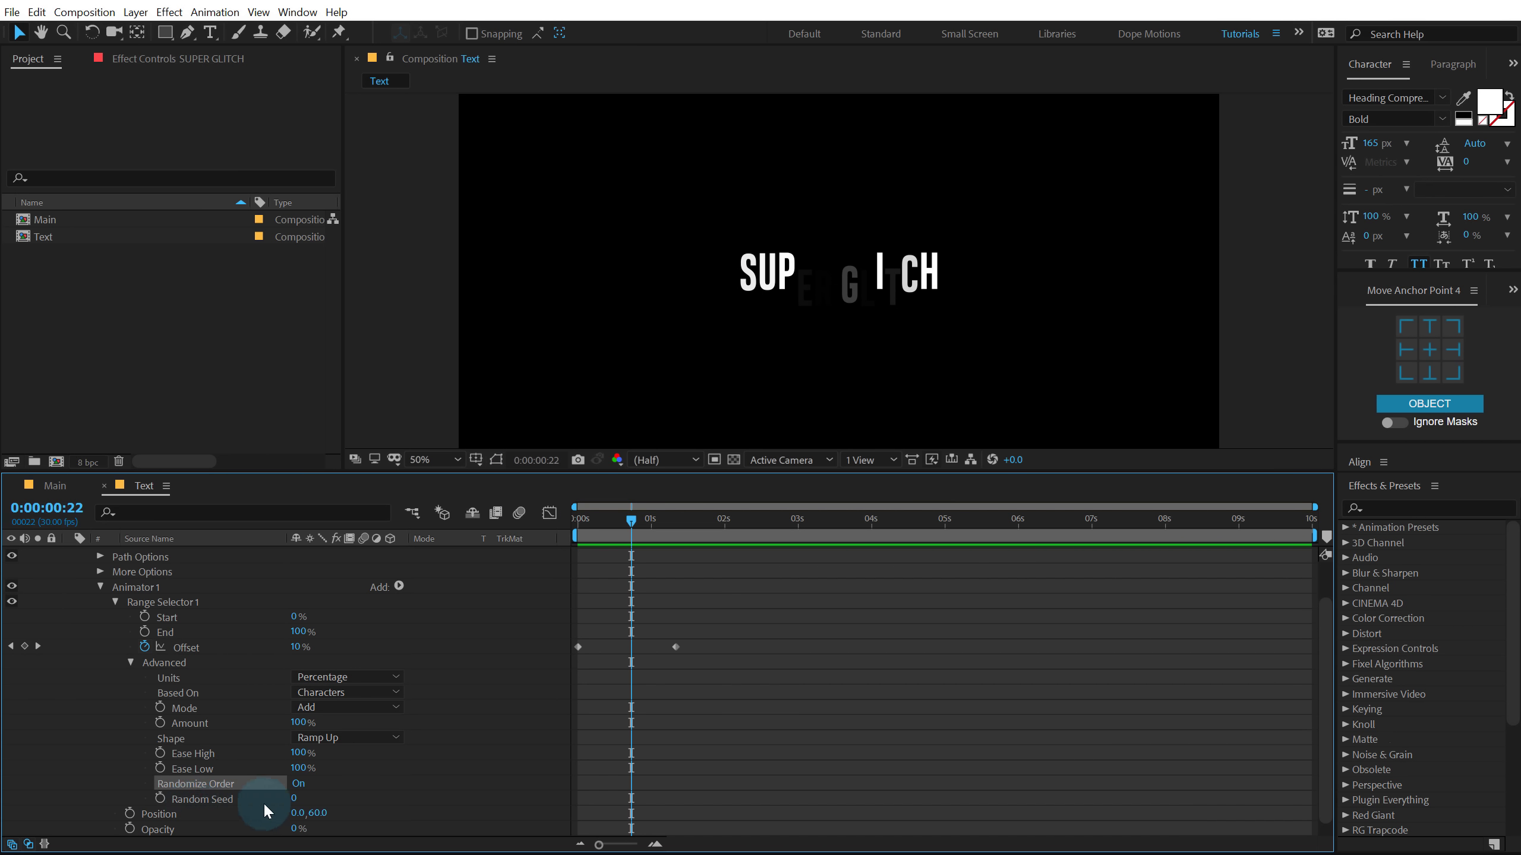
Set the Range Selector's Random Seed to 13 and play back the text animation from the start
left_click_drag(294, 797, 303, 798)
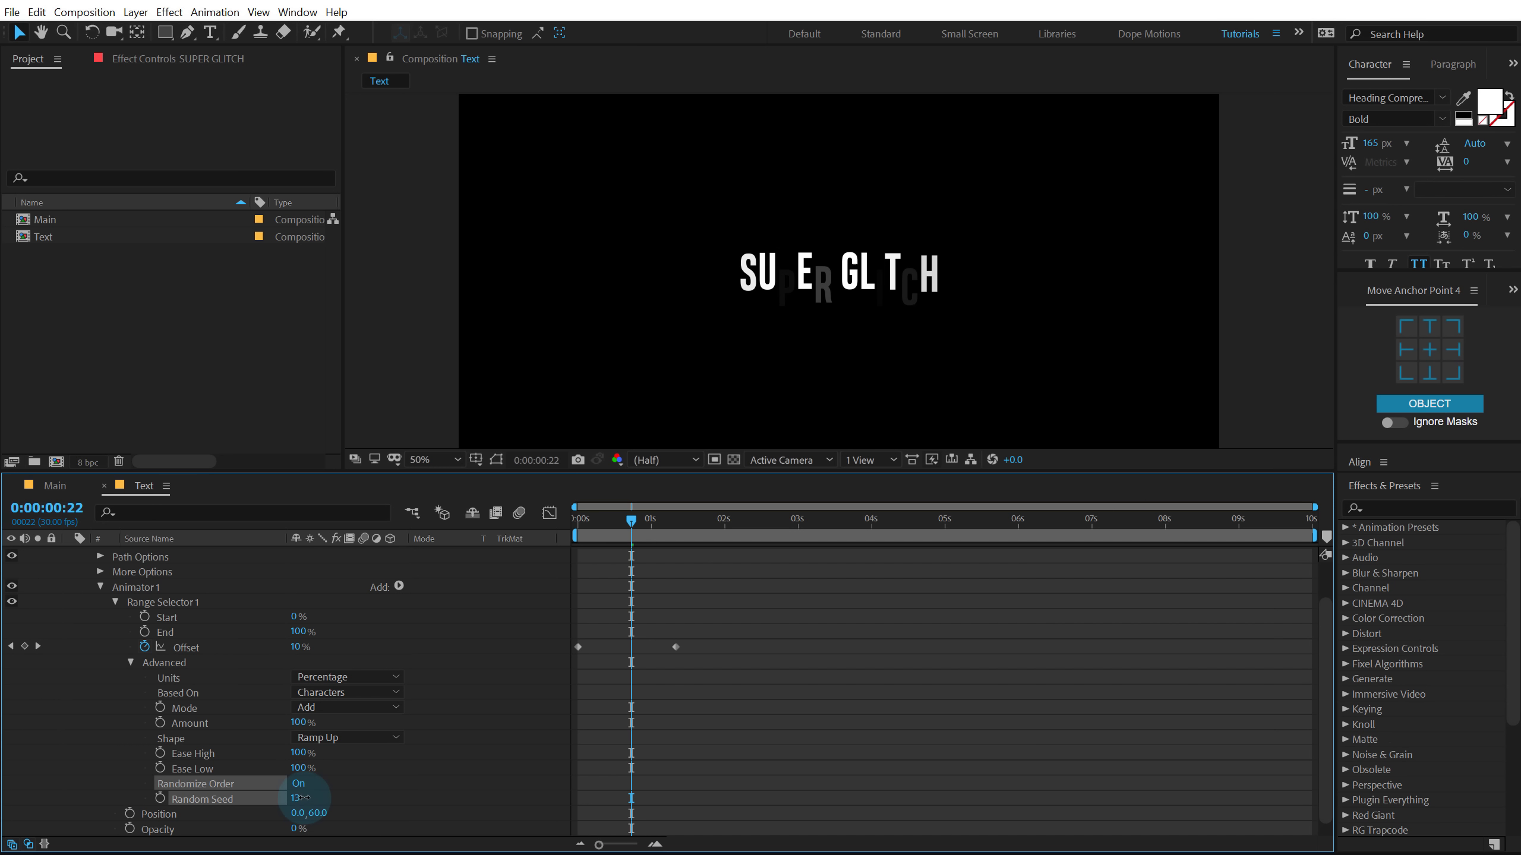
left_click(763, 645)
left_click_drag(620, 519, 482, 520)
key("space")
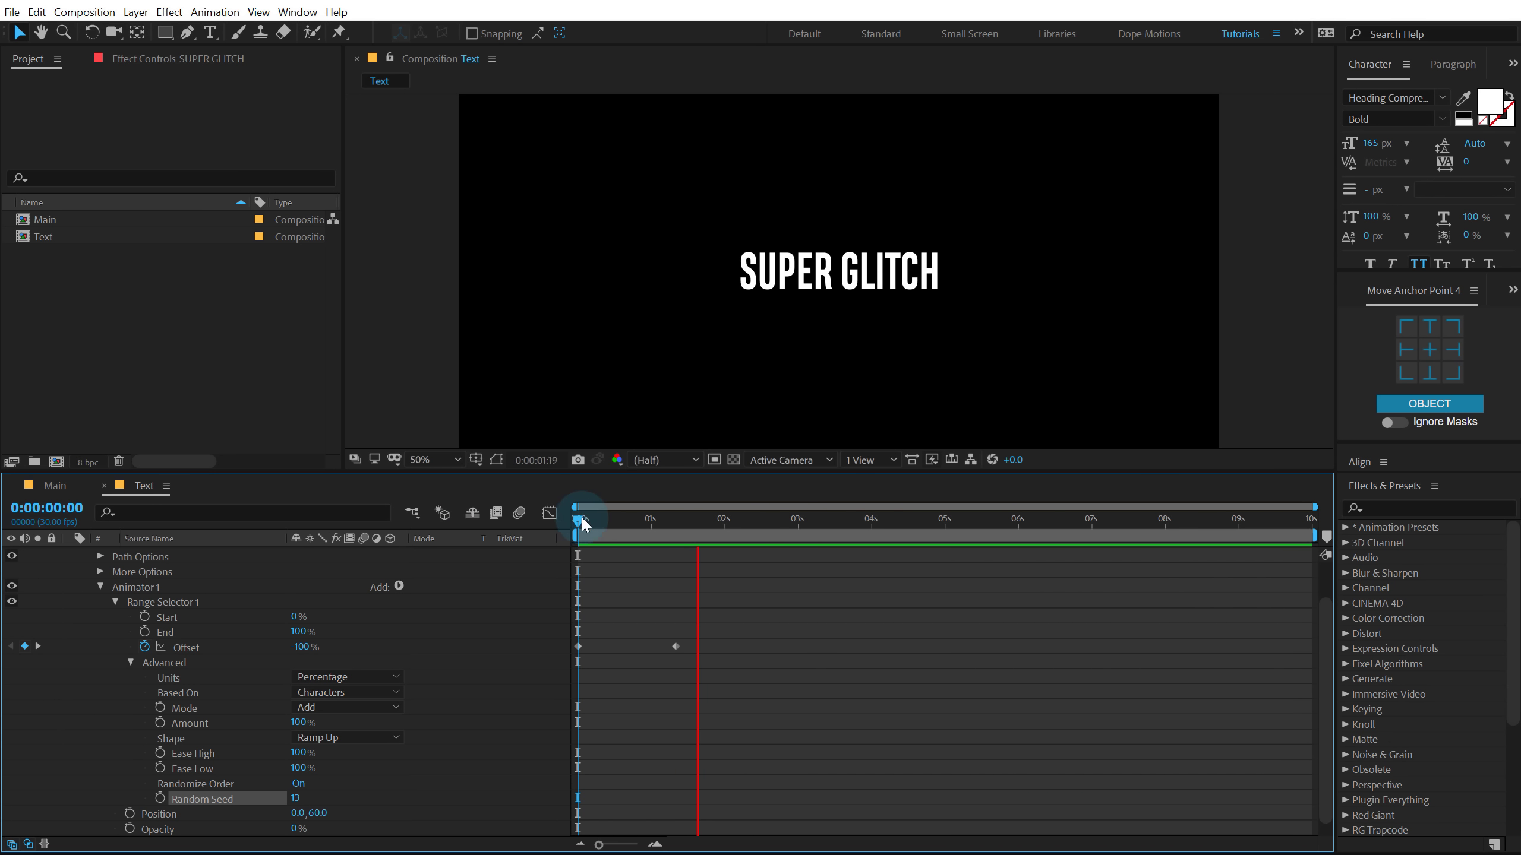
key("space")
key("space")
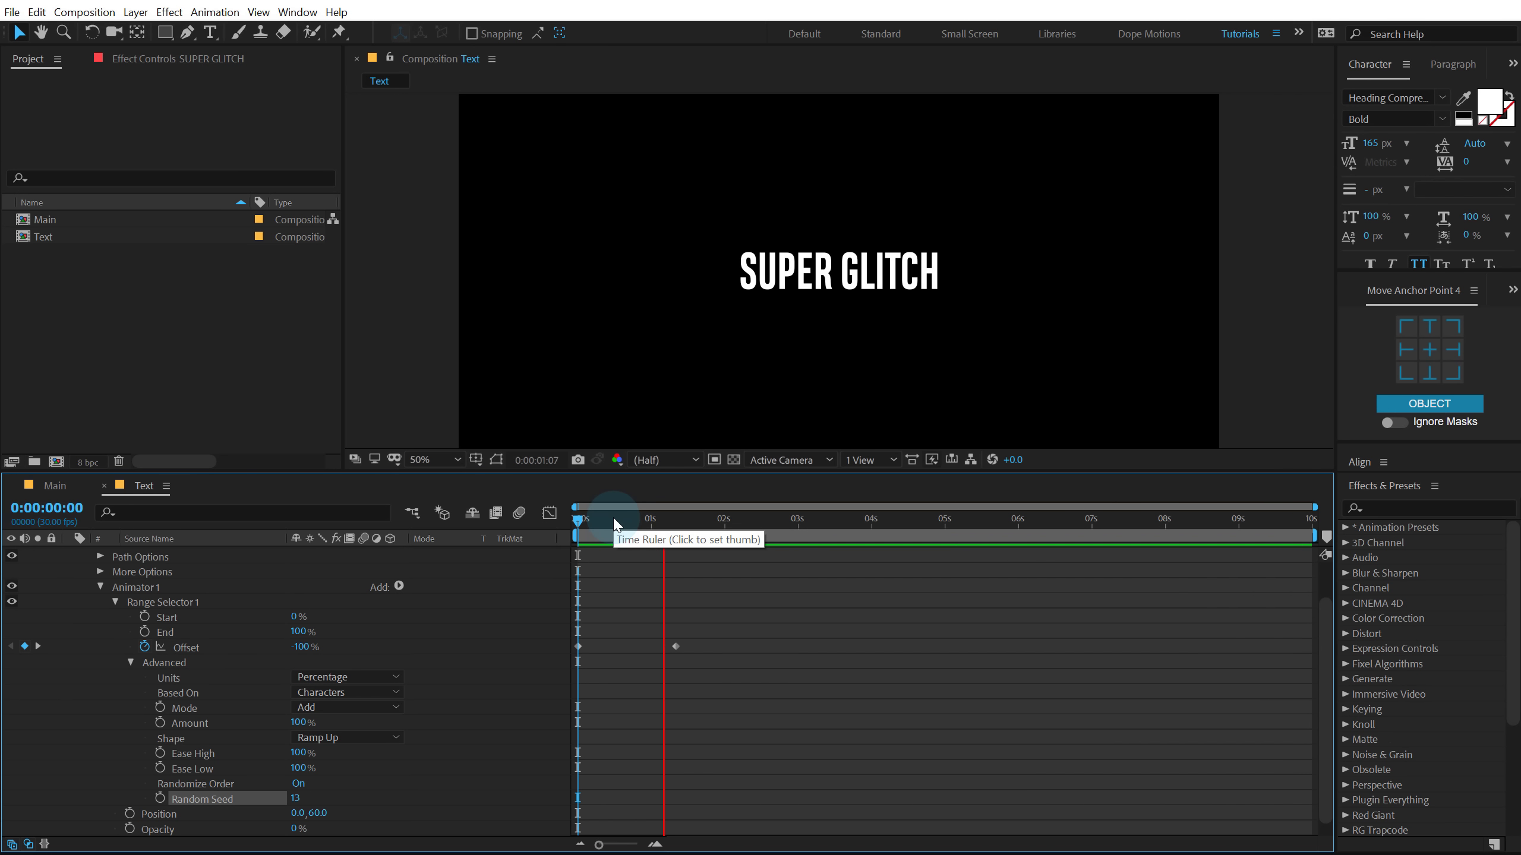
key("space")
left_click(707, 518)
Collapse the SUPER GLITCH layer's properties and create a new 2560 x 1440, 30 fps, 10-second composition named Glitch
scroll(83, 589, "up", 3)
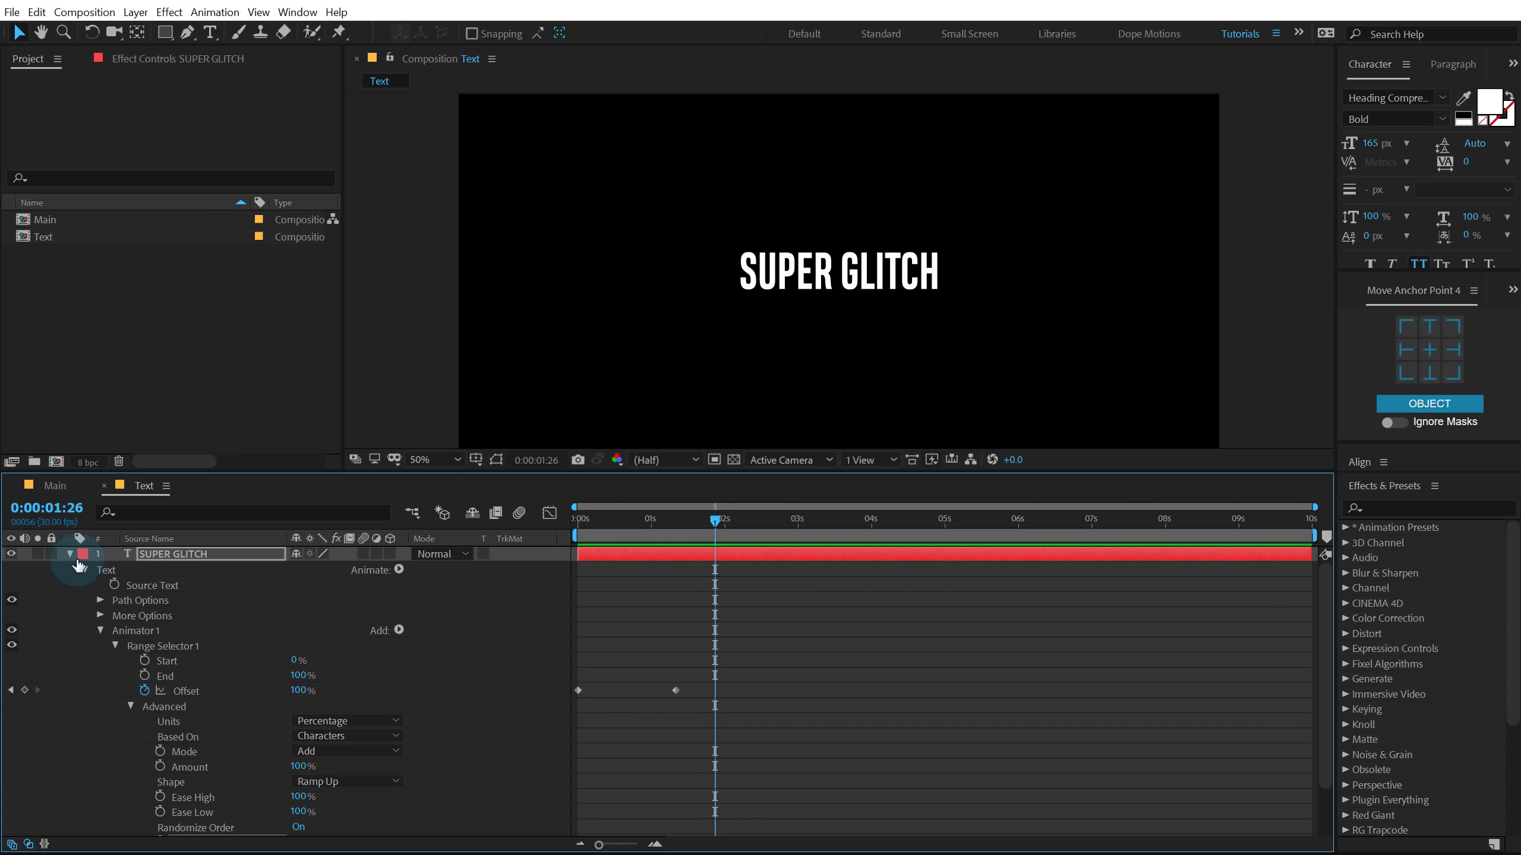
left_click(70, 553)
left_click(150, 351)
left_click(57, 462)
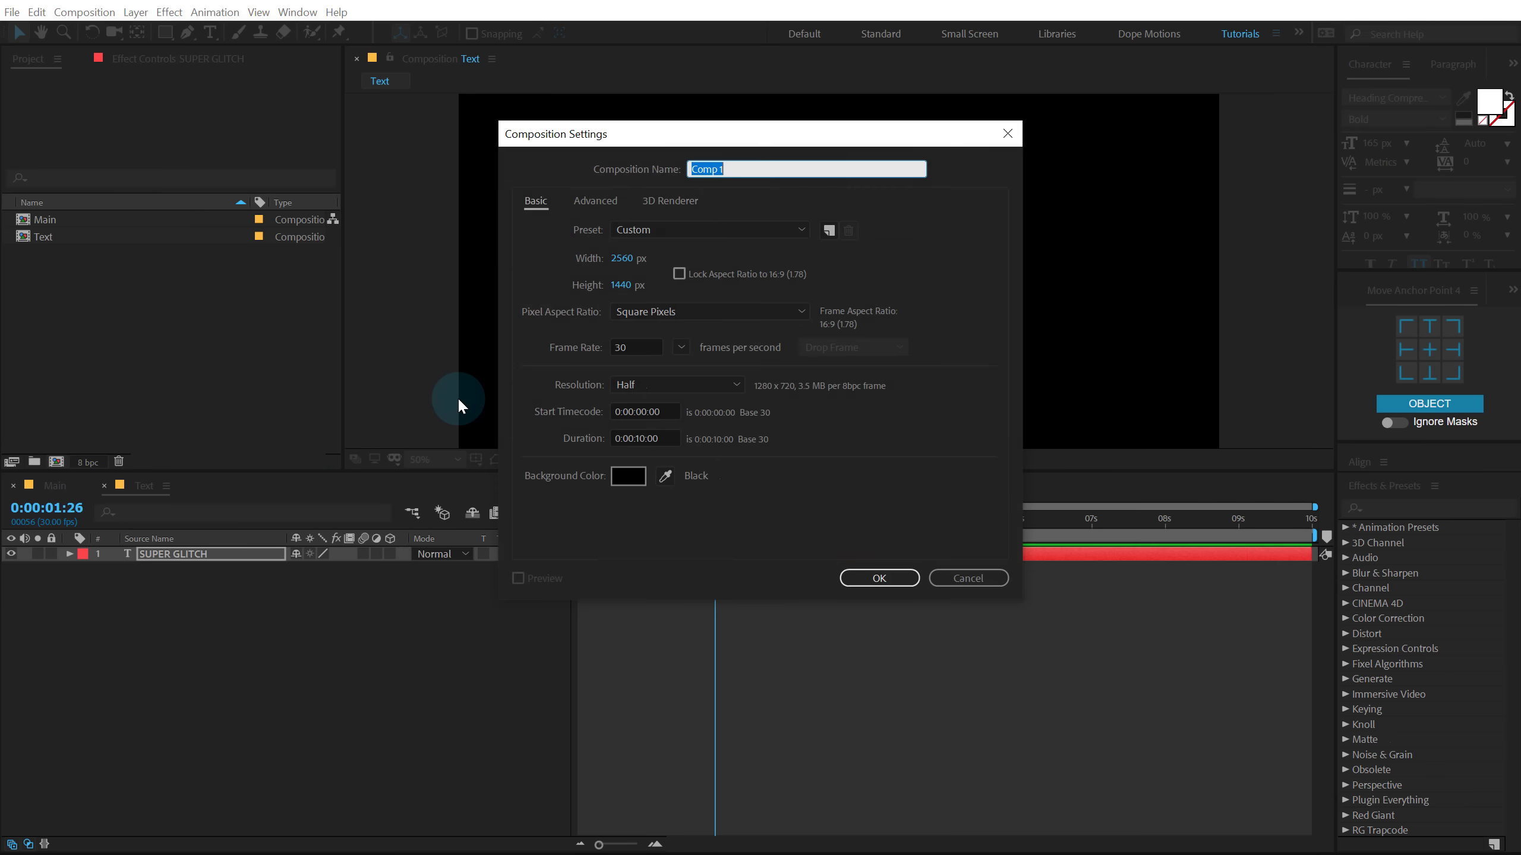
type("Glitch")
left_click(781, 532)
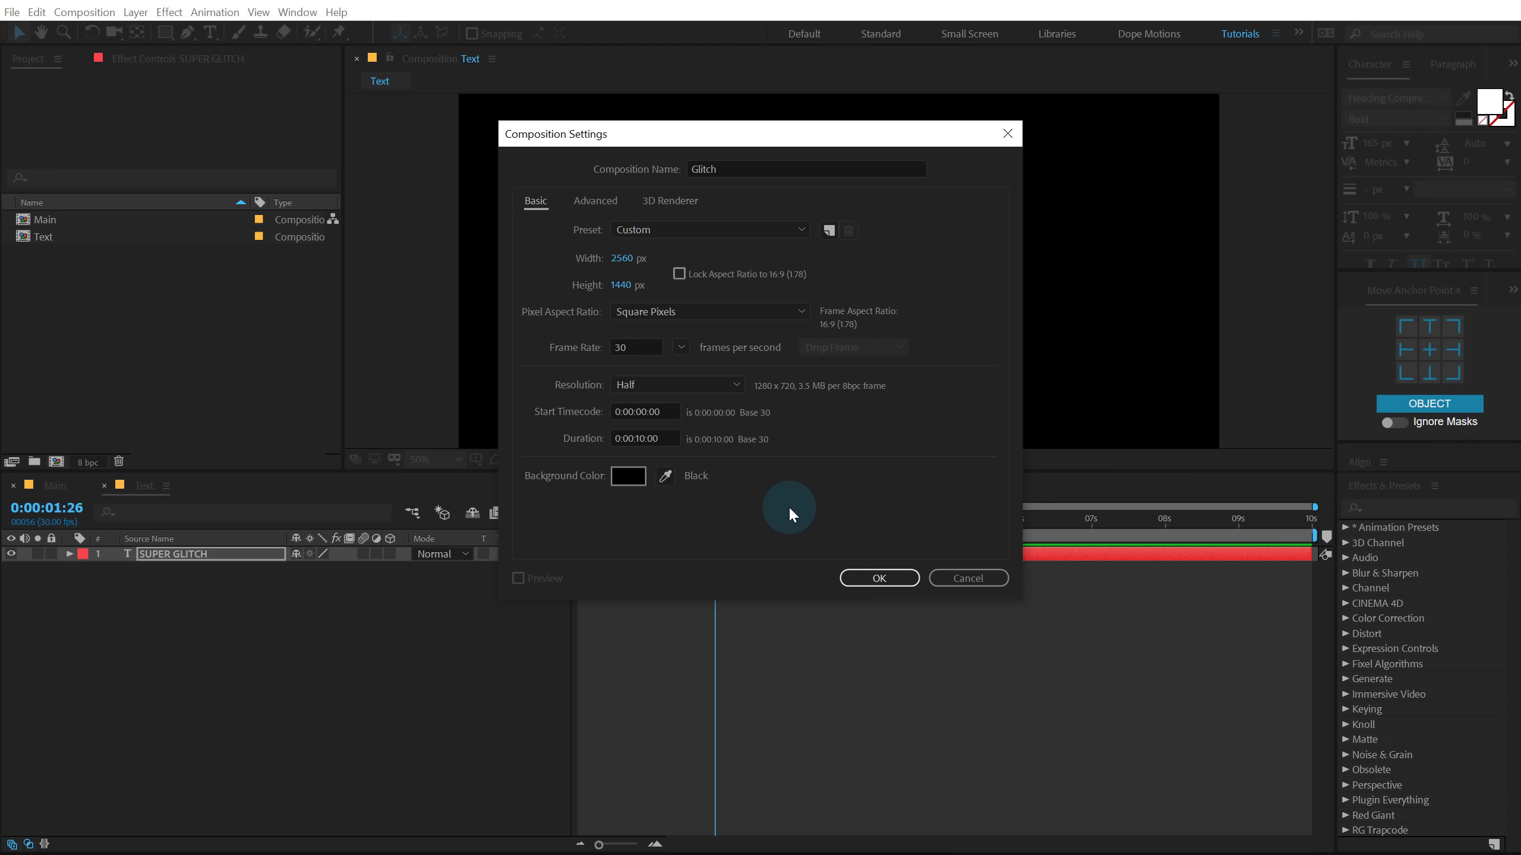
left_click(878, 578)
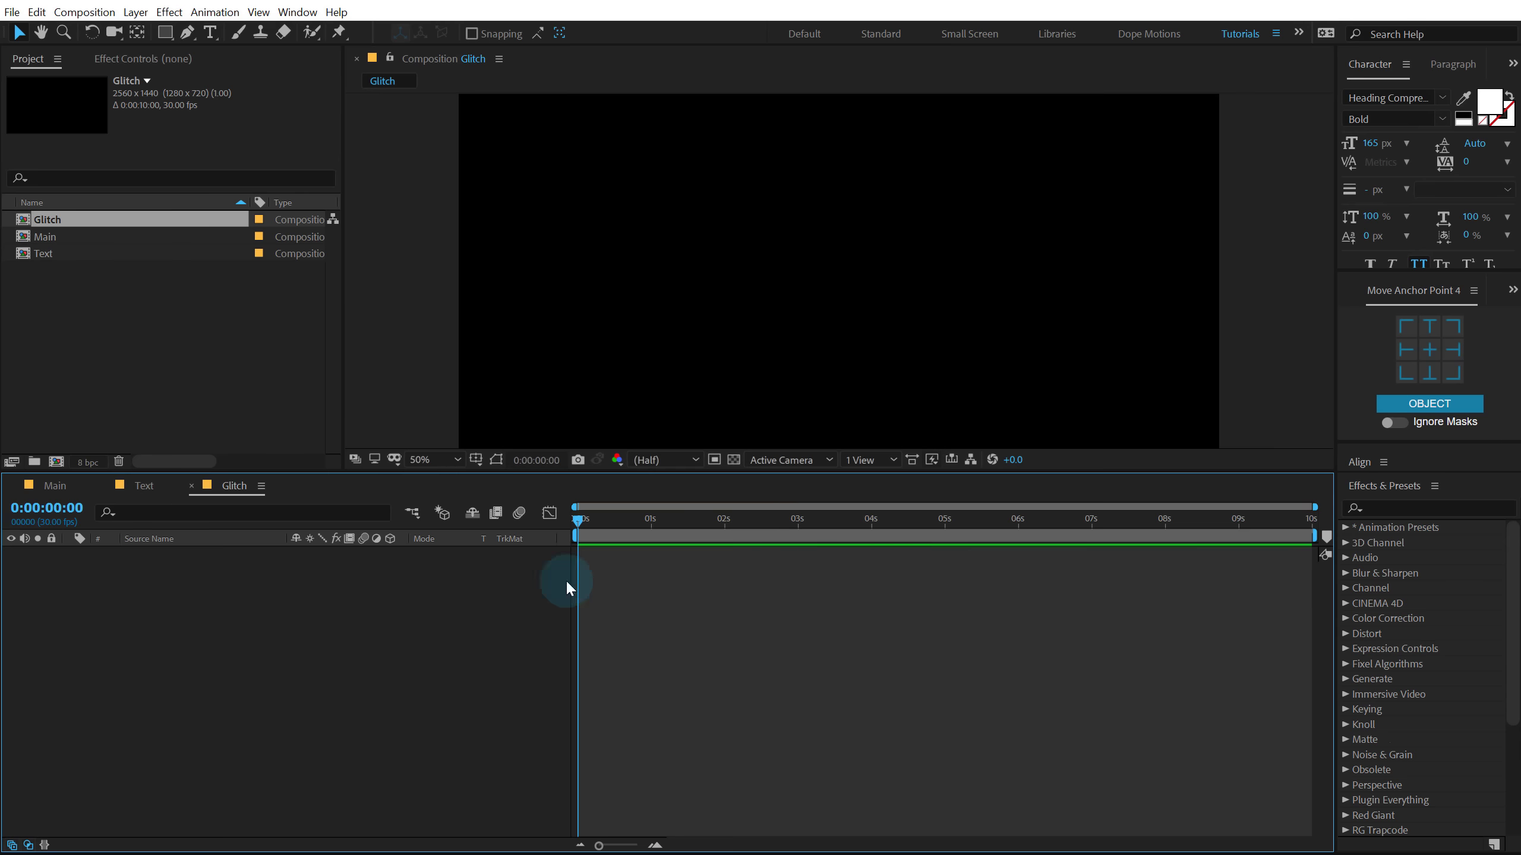
Add a black 2560 x 1440 solid named F to the Glitch composition
key("ctrl+y")
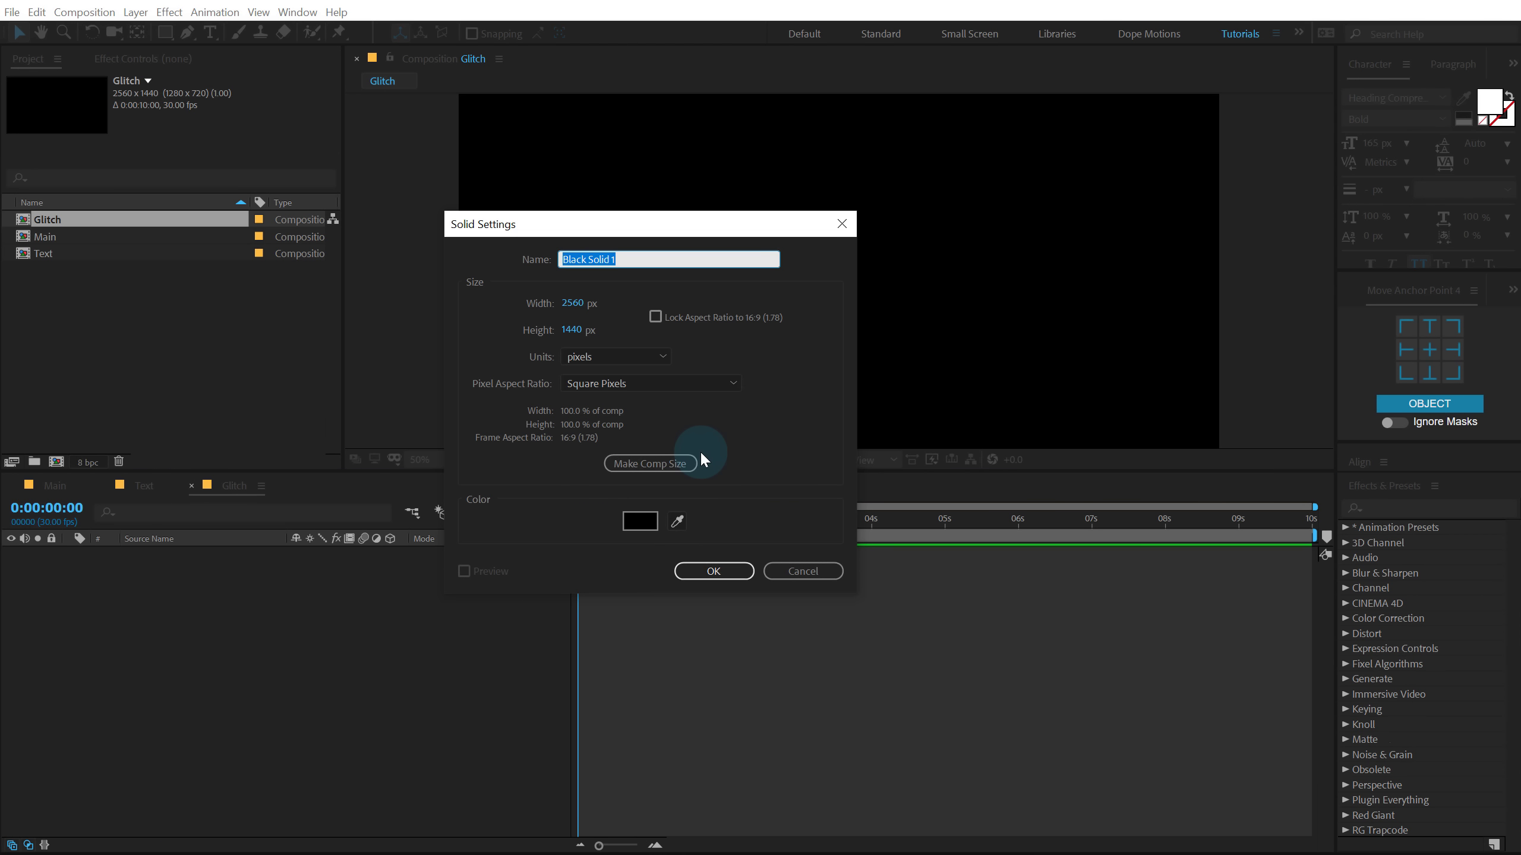
type("F")
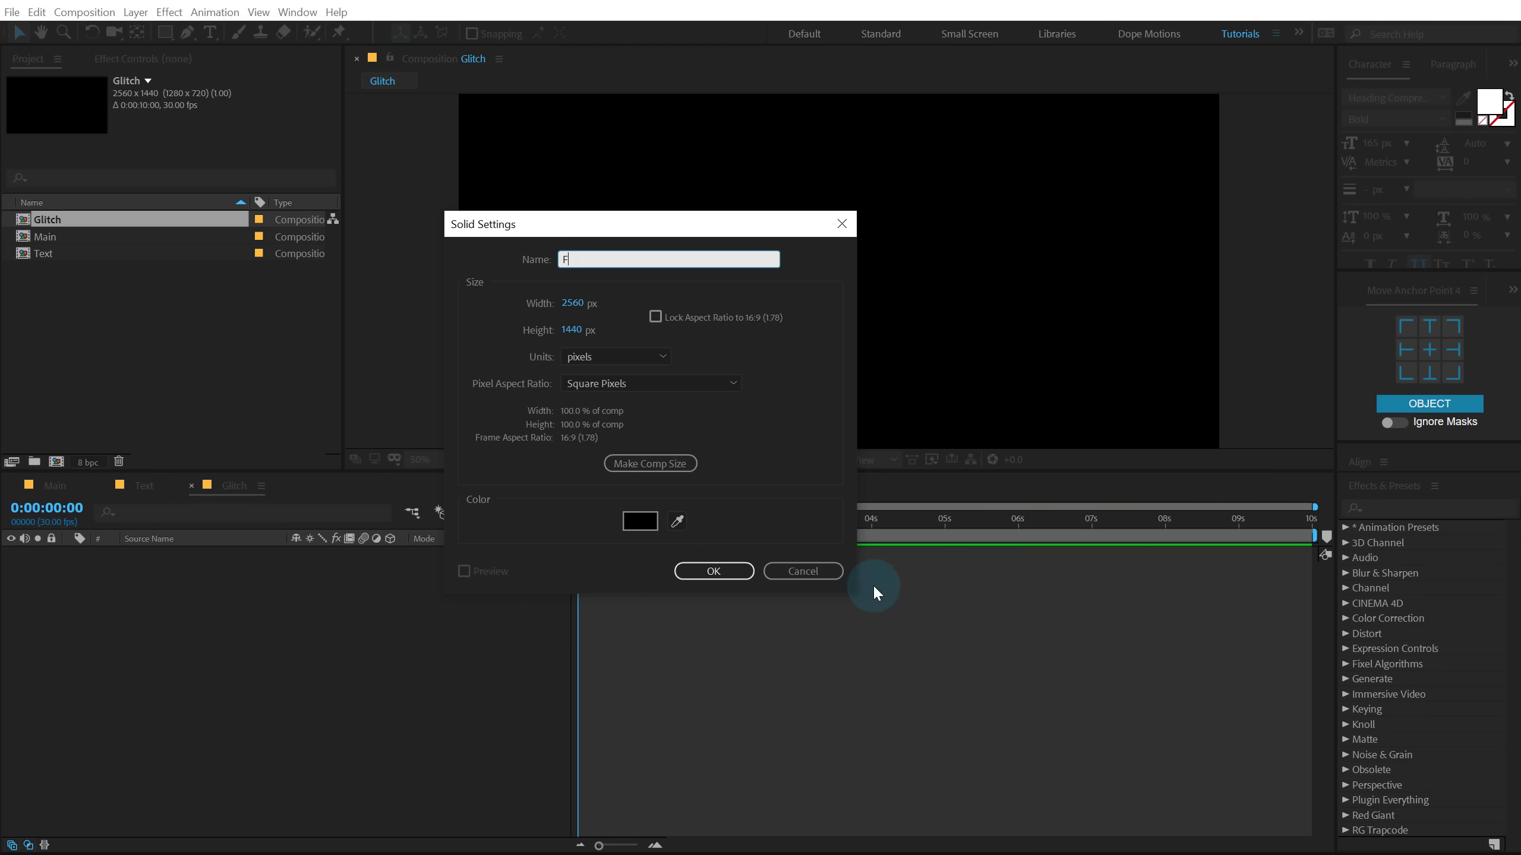
left_click(718, 571)
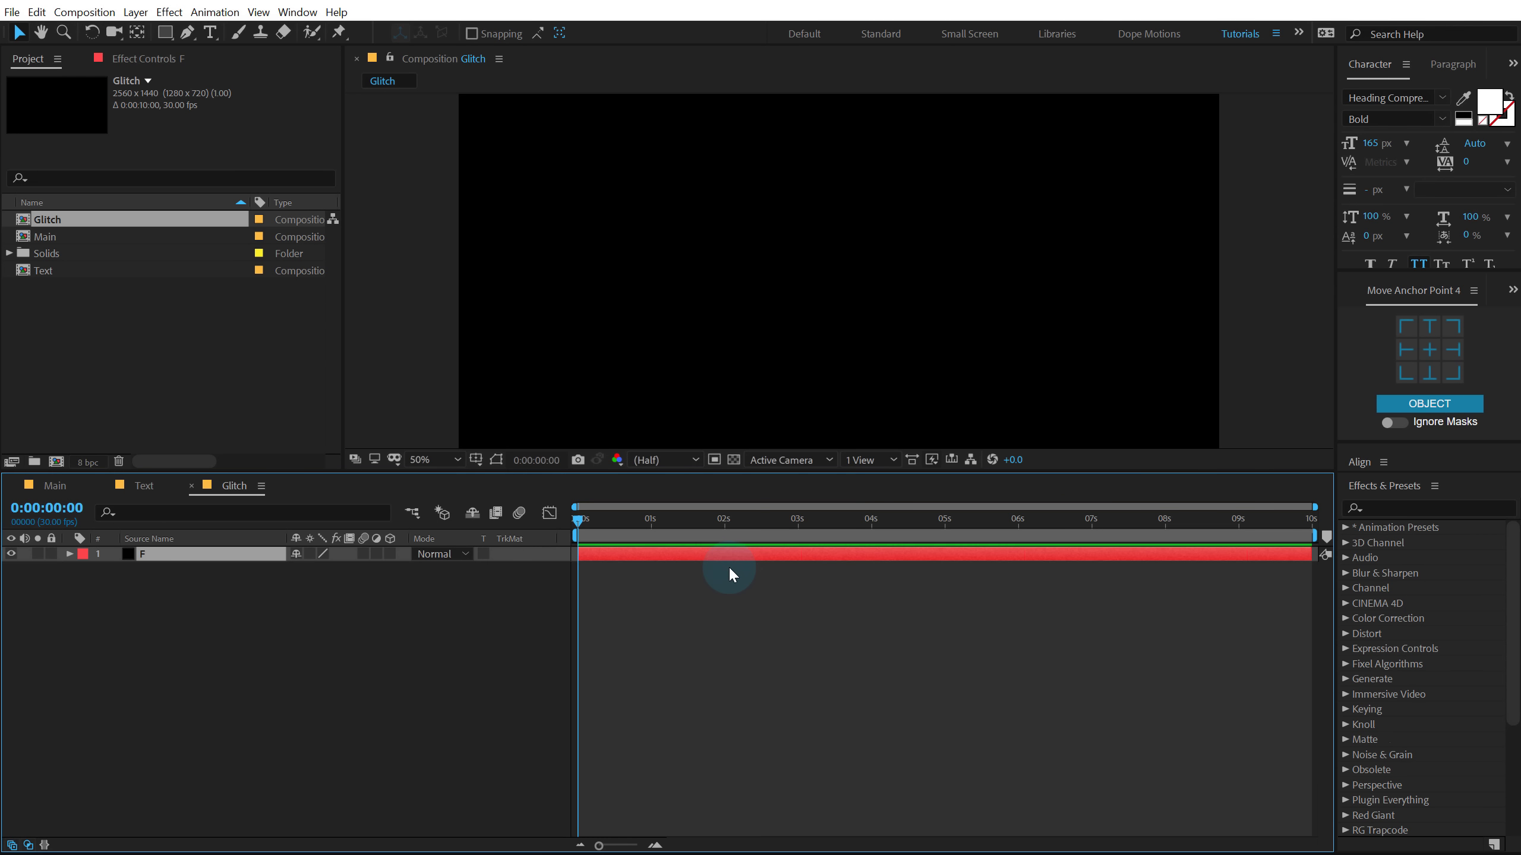
Find the Fractal Noise effect and apply it to the F solid
left_click(1399, 507)
type("frac")
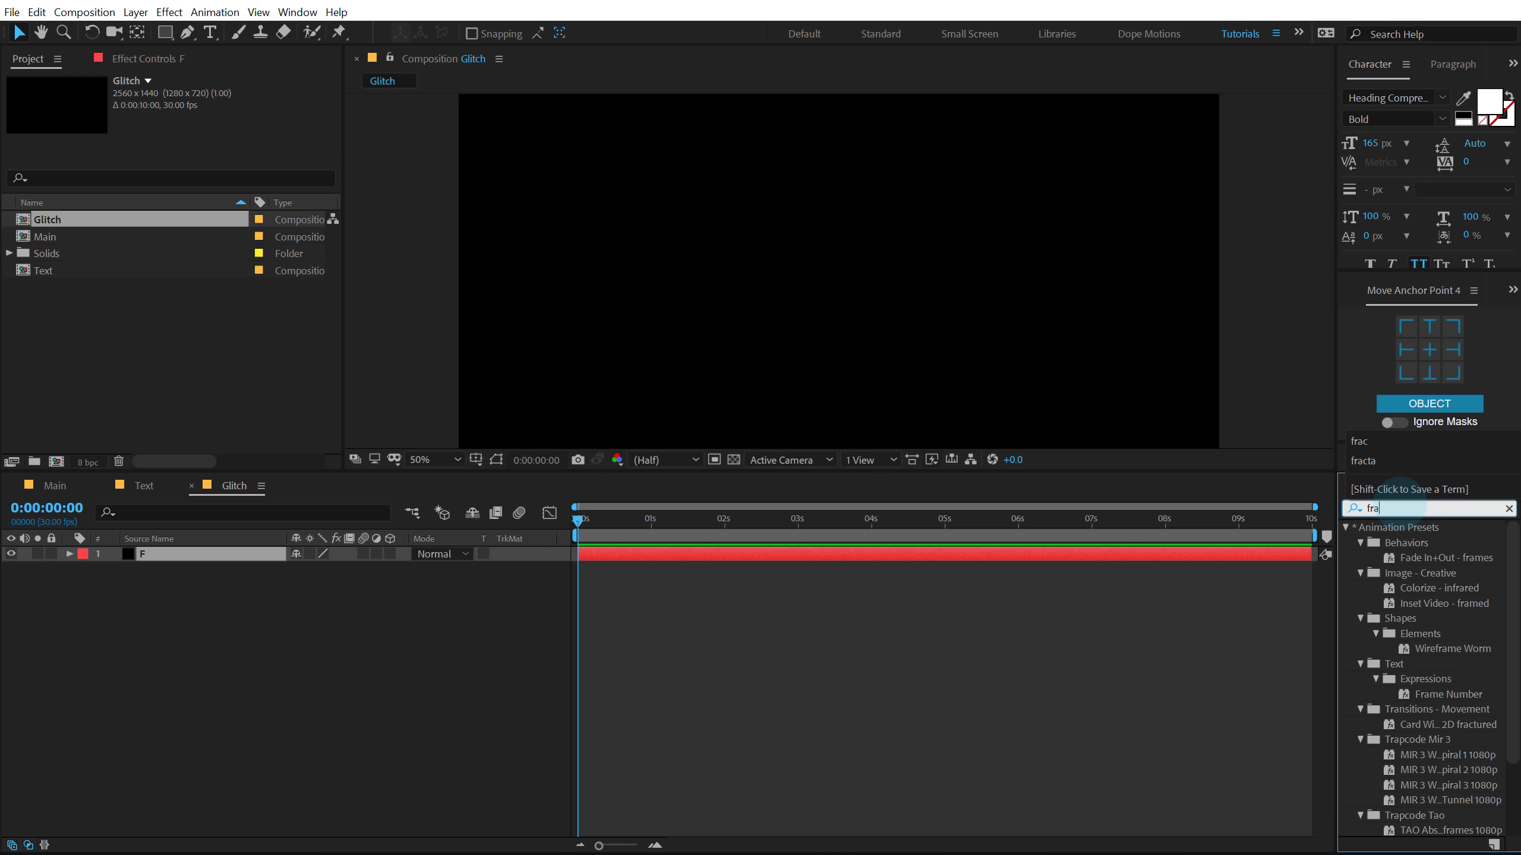
double_click(1428, 648)
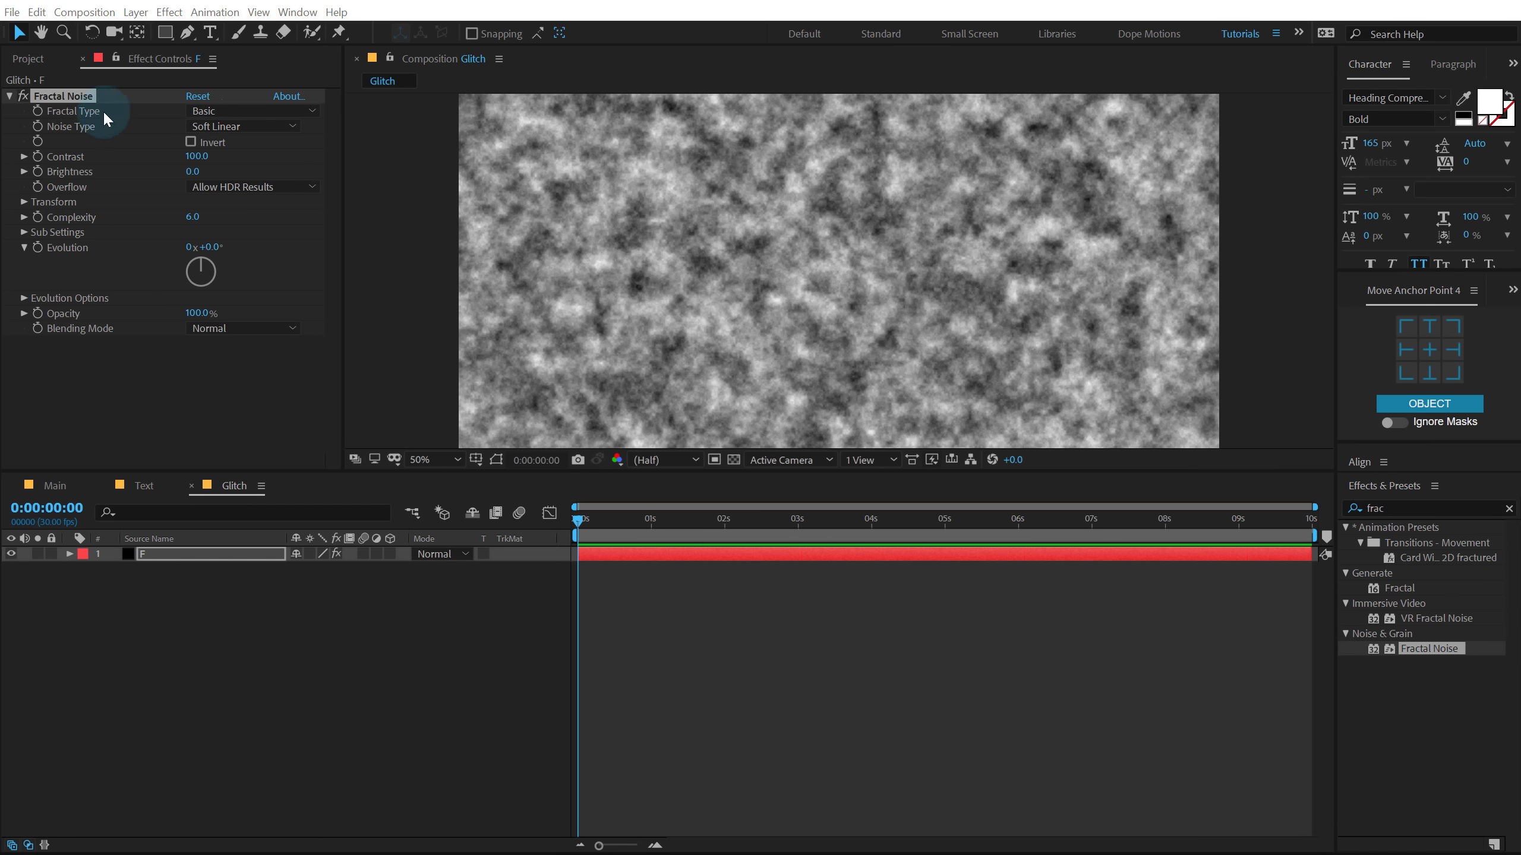
Set the Fractal Noise's Fractal Type to Dynamic and its Noise Type to Block
left_click(225, 110)
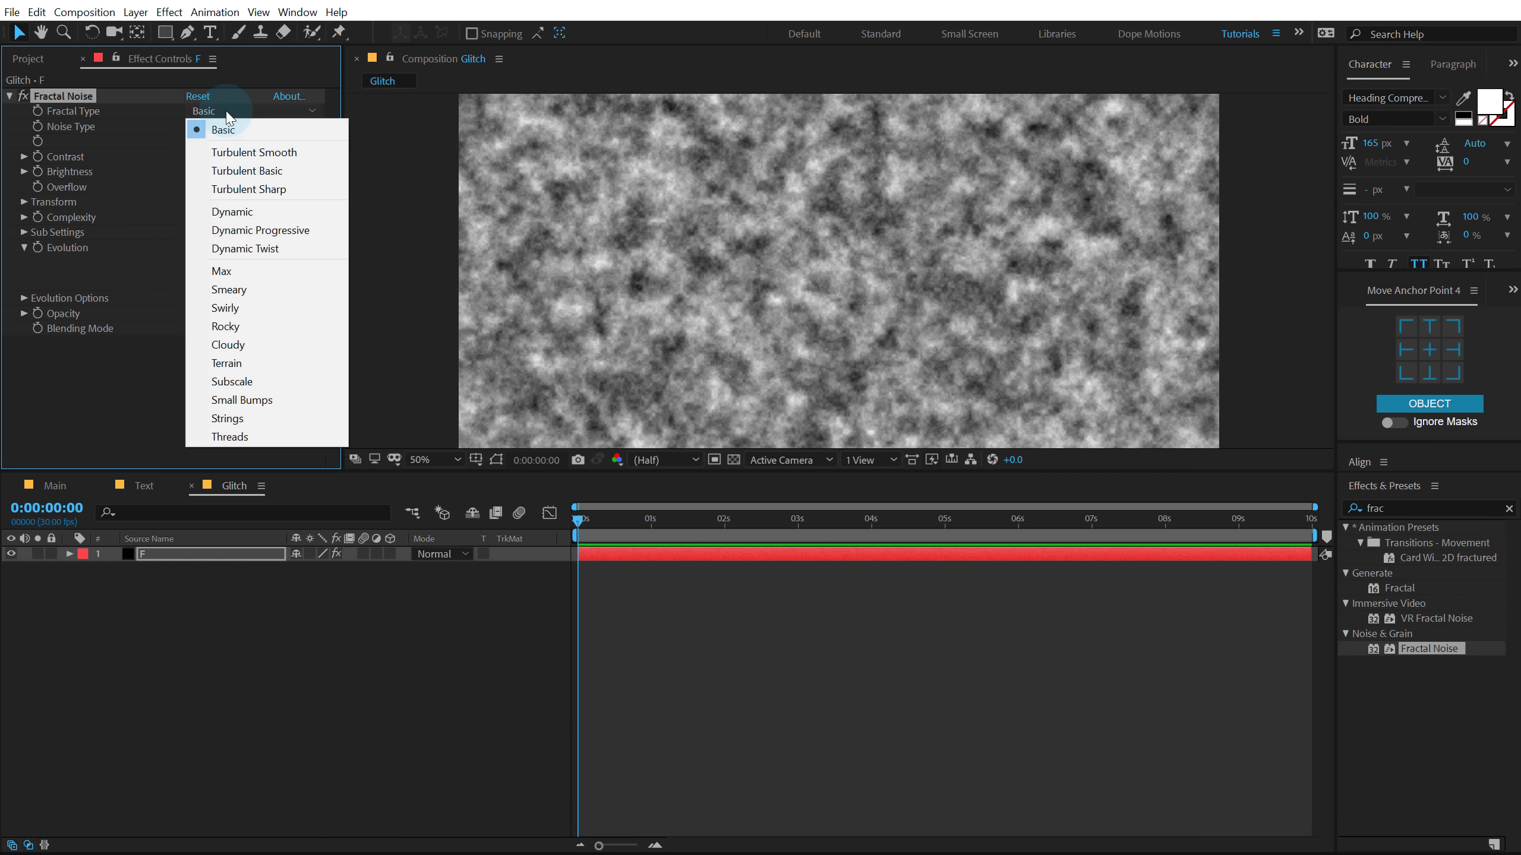
left_click(232, 213)
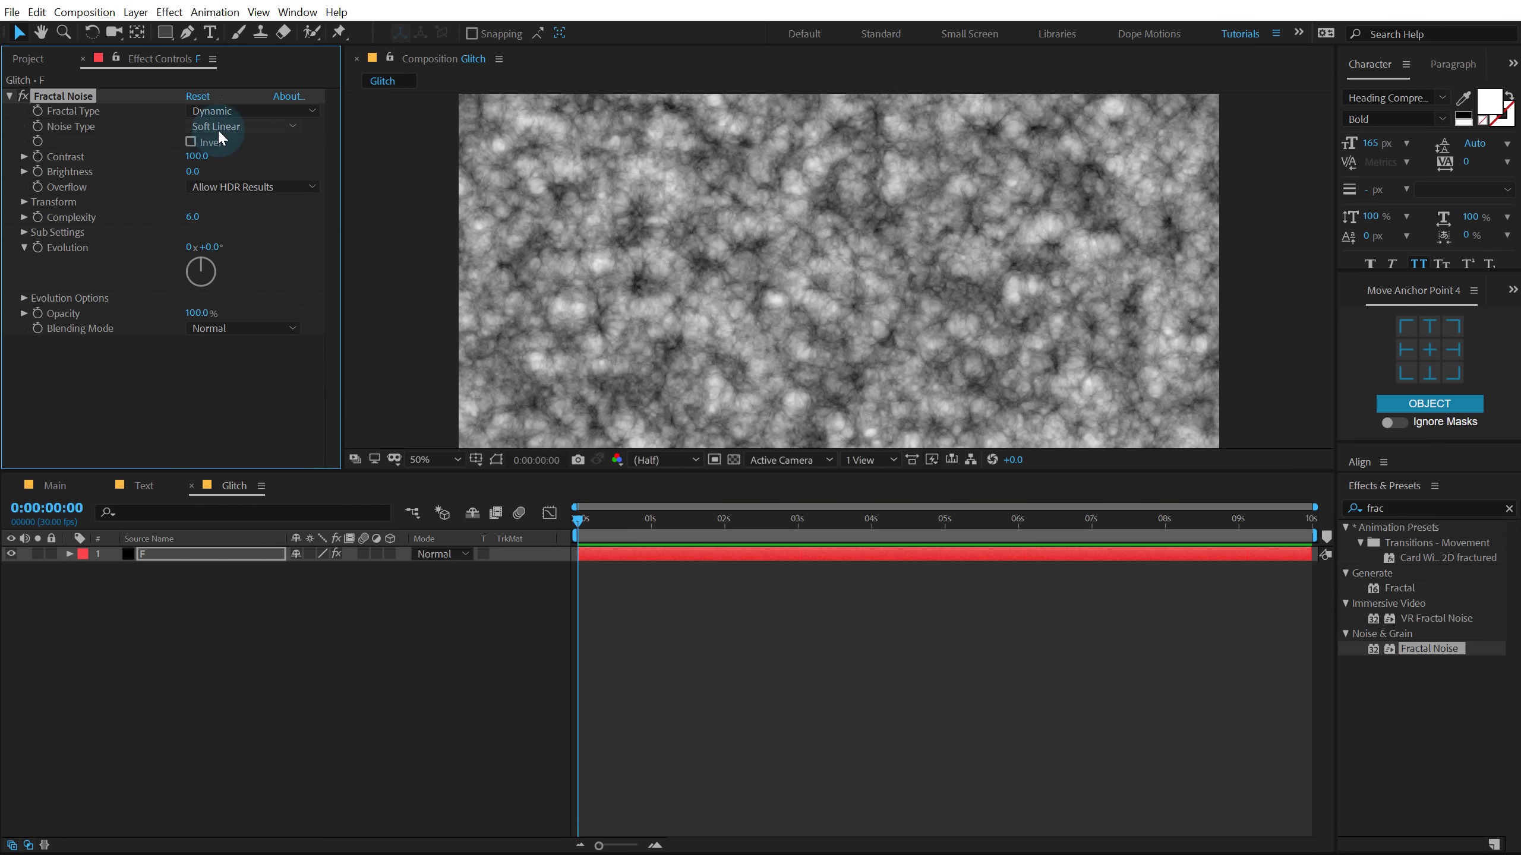
left_click(218, 129)
left_click(276, 140)
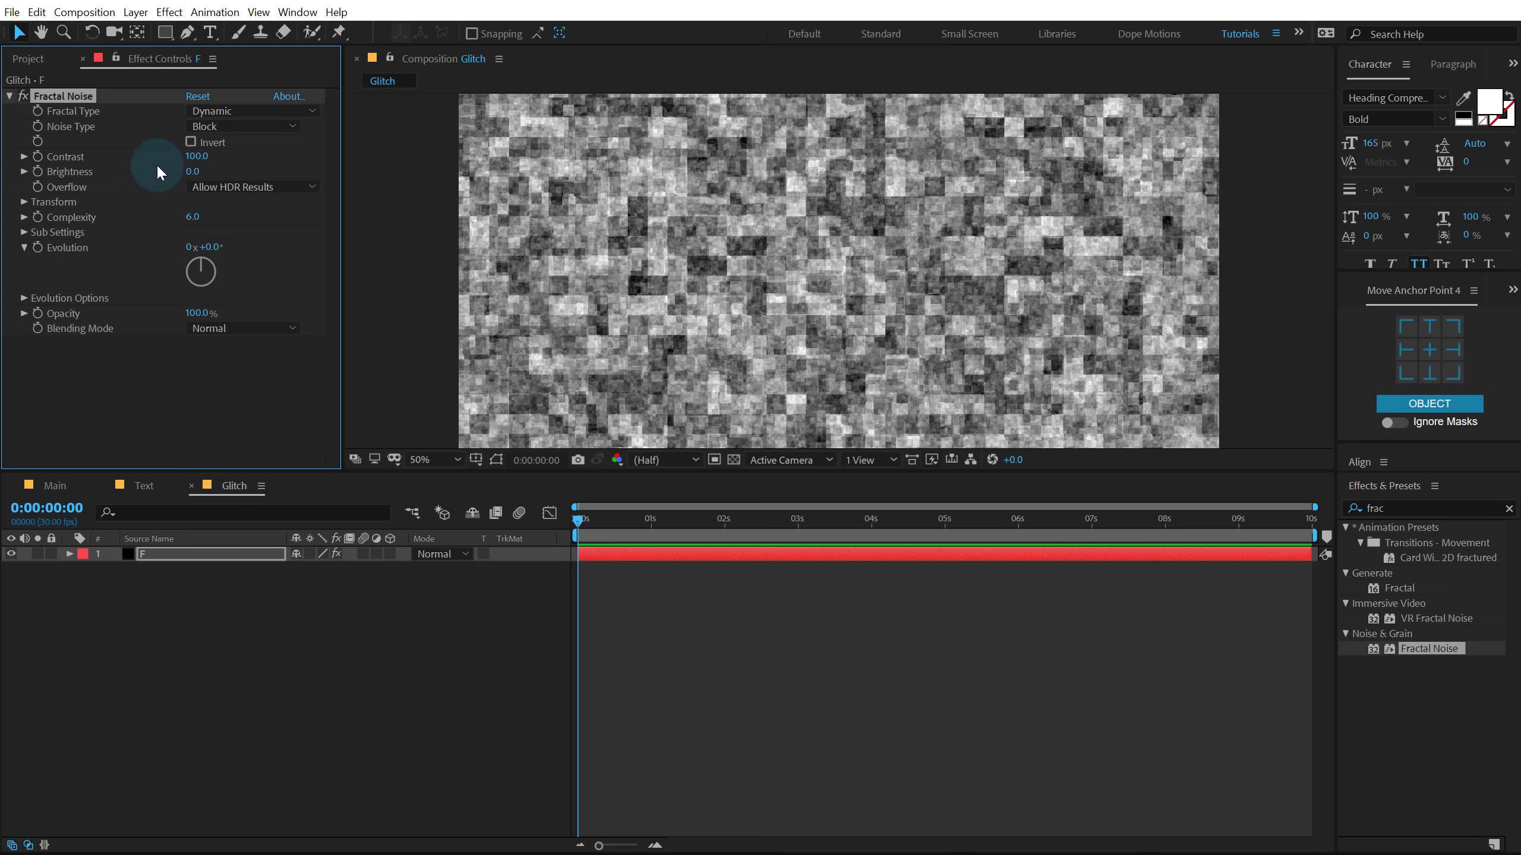
Set the Fractal Noise's Contrast to 705 and its Brightness to -60
left_click_drag(197, 157, 737, 180)
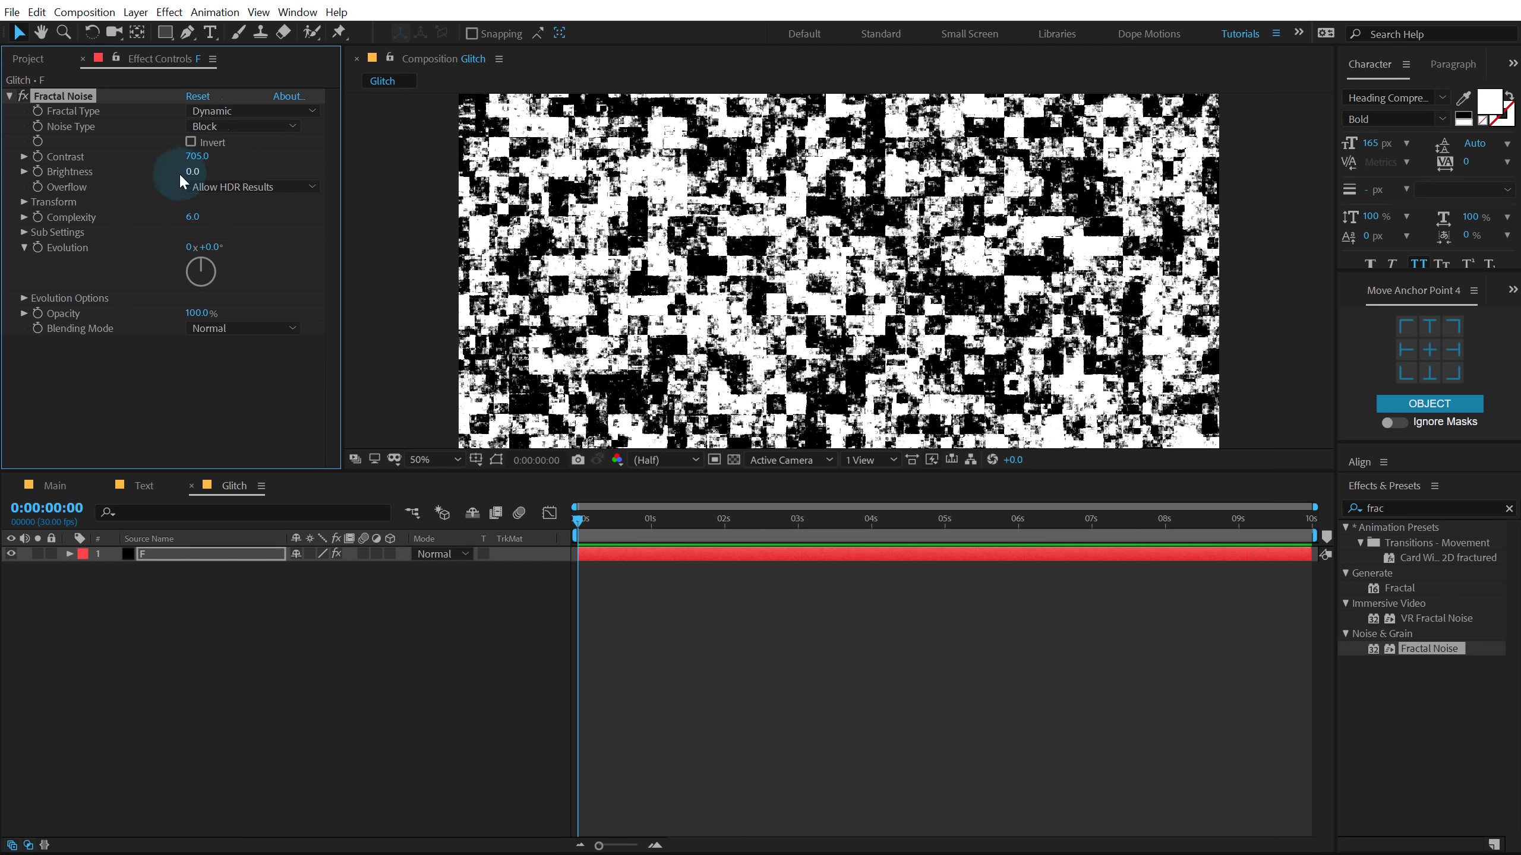
left_click(191, 173)
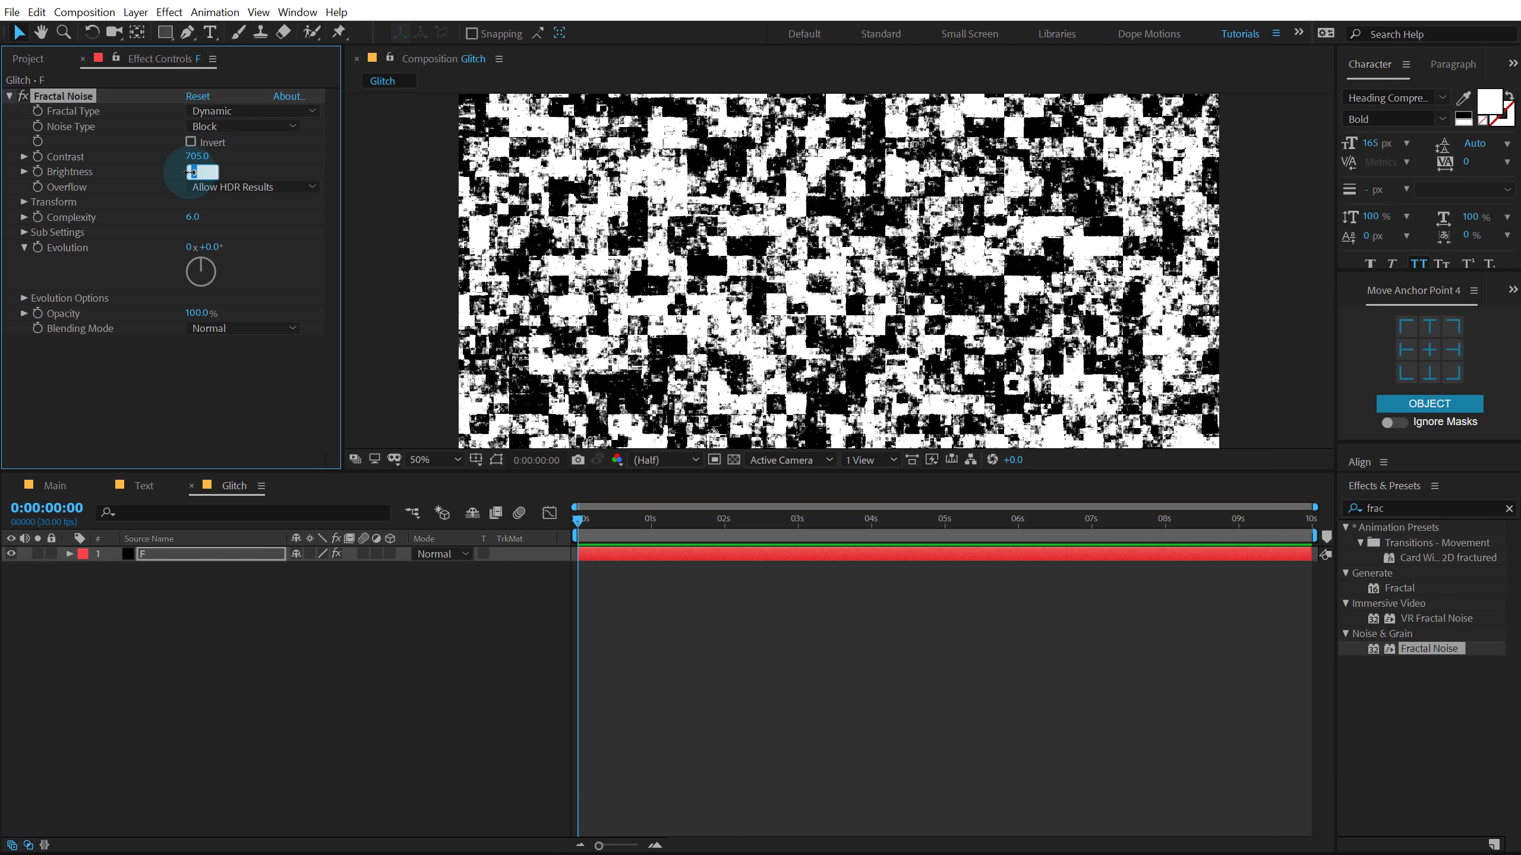
type("-60")
key("Return")
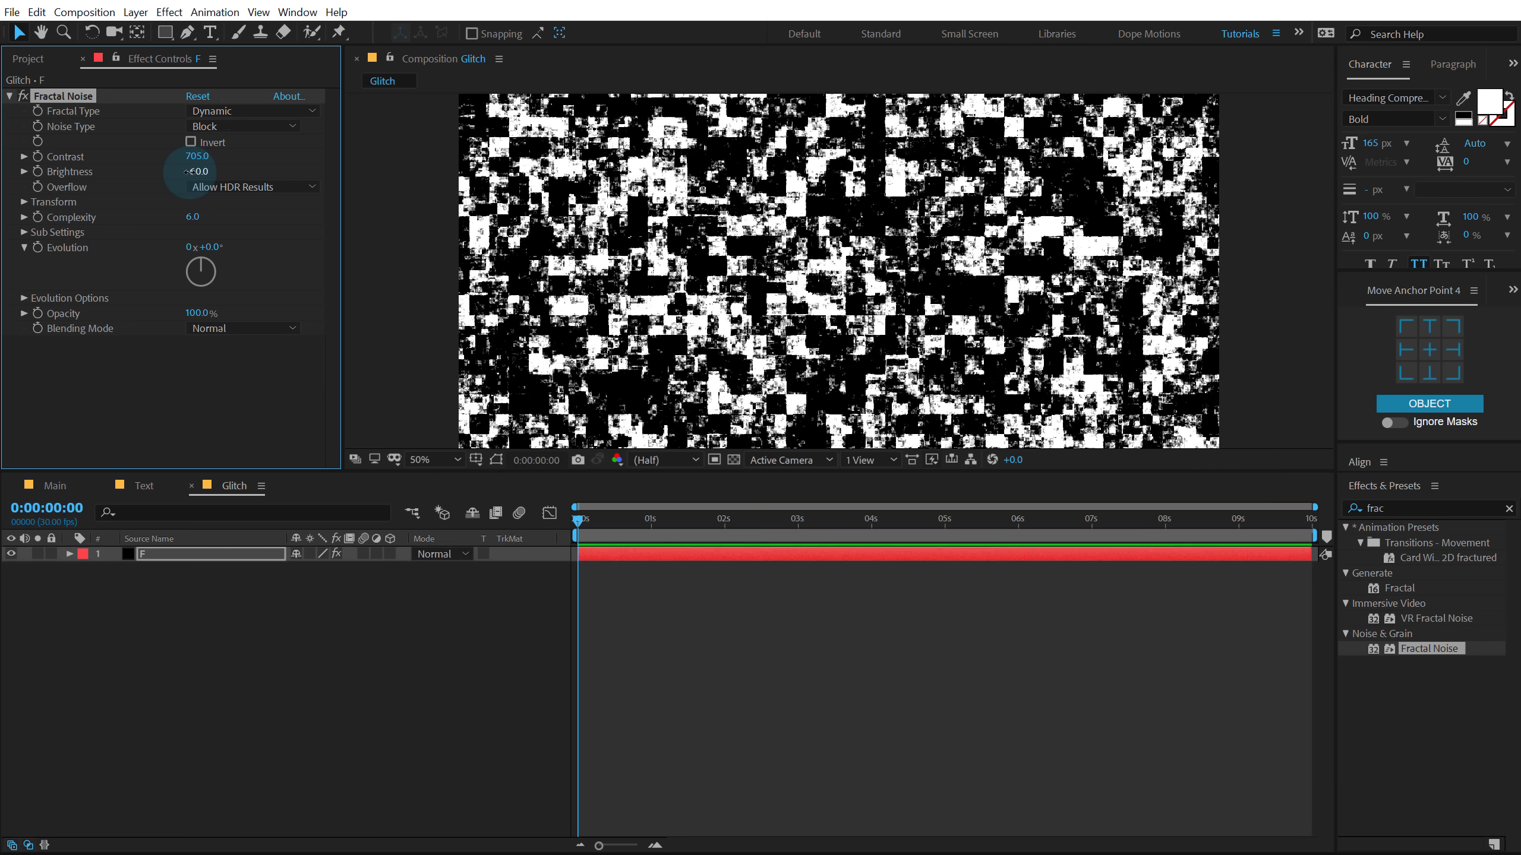
Turn off the Fractal Noise's Uniform Scaling and set its Scale Width to 150 and Scale Height to 20
left_click(24, 202)
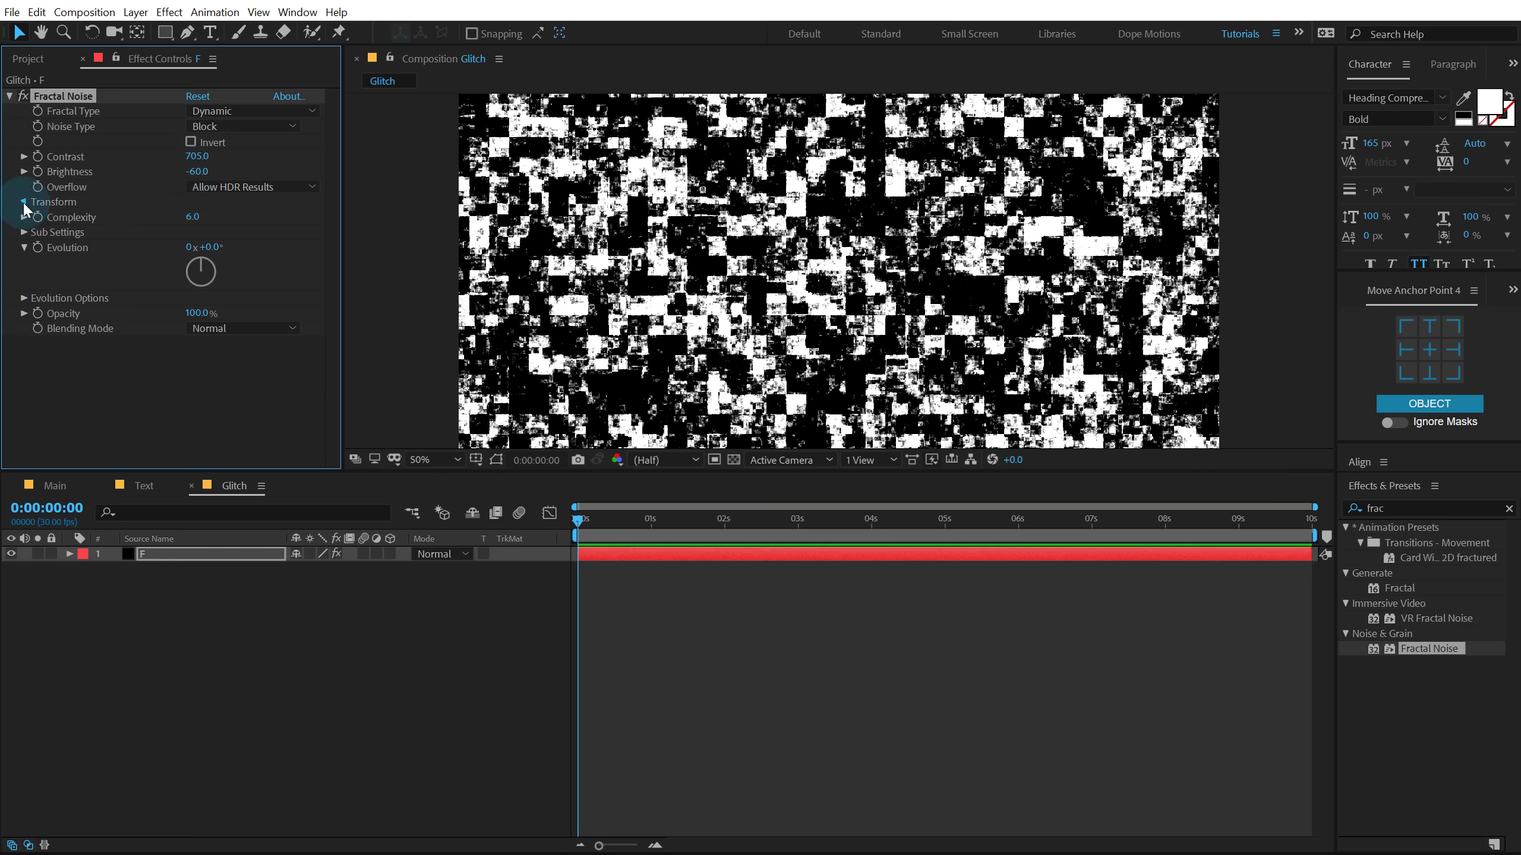
left_click(214, 219)
left_click(191, 233)
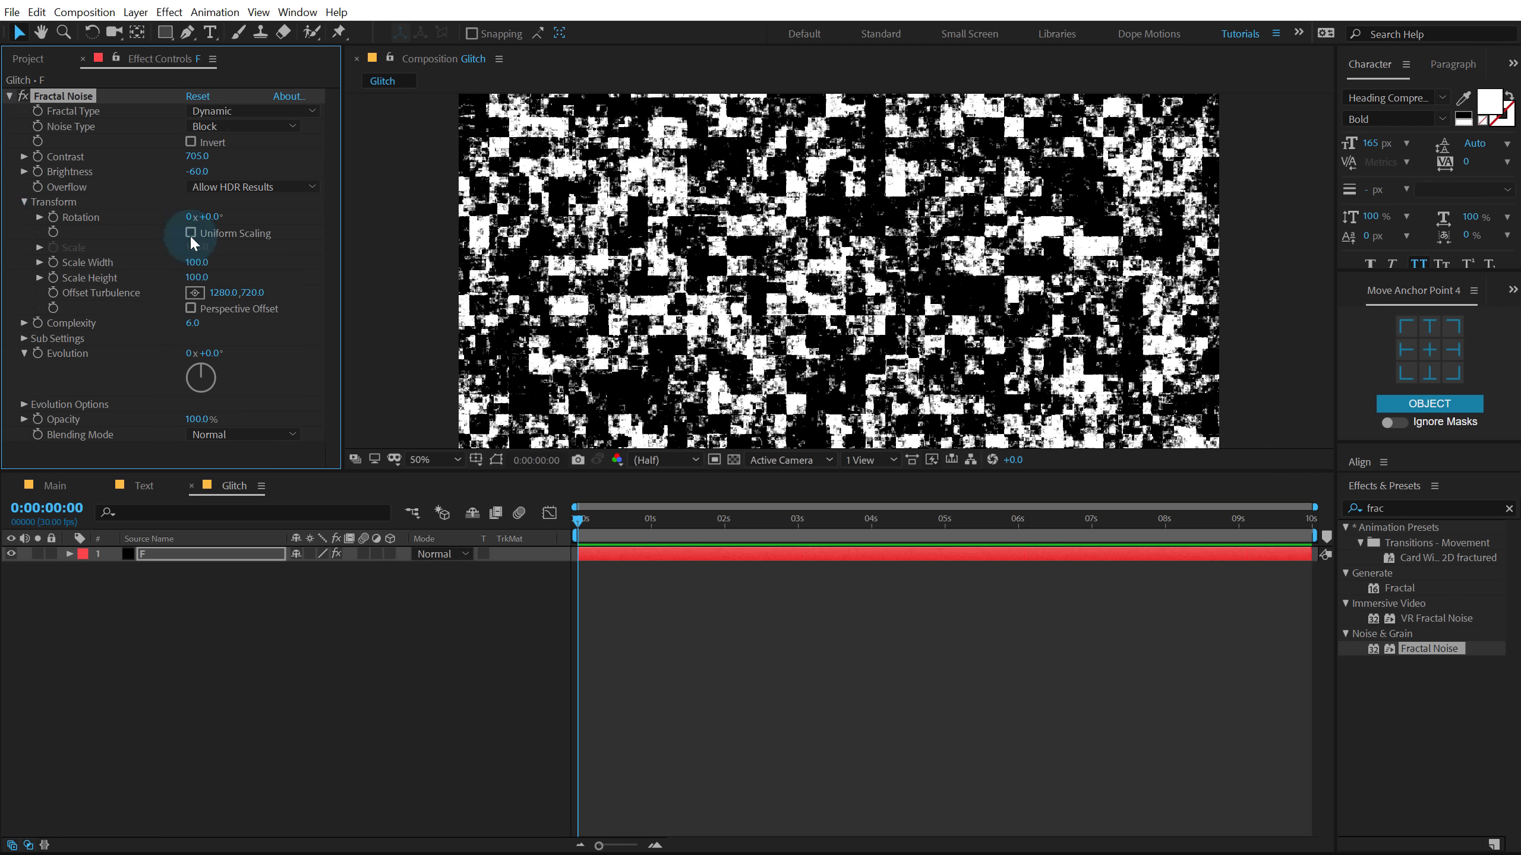
left_click(197, 263)
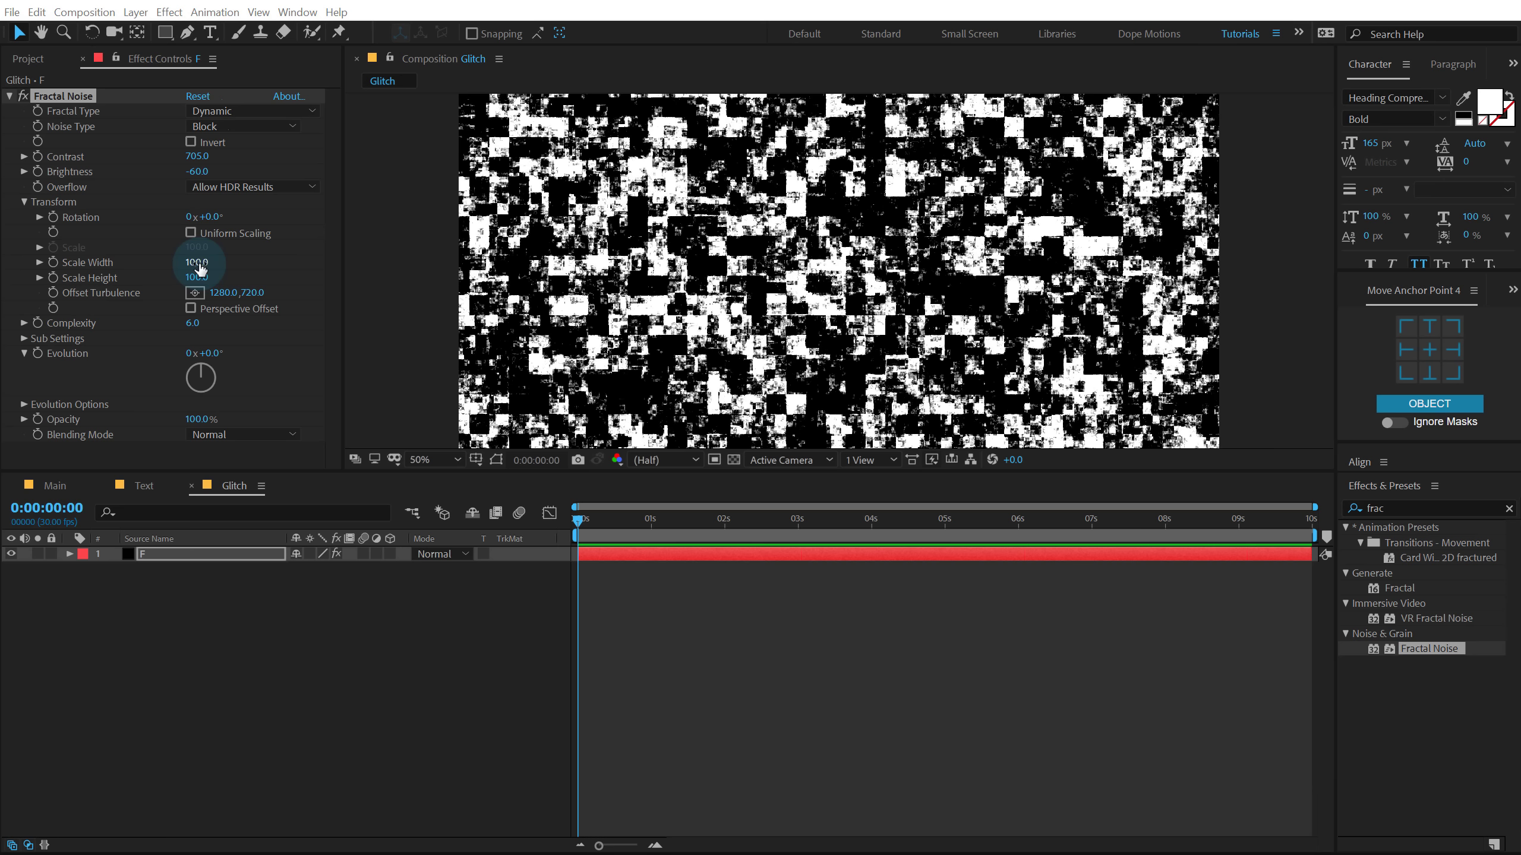
type("150")
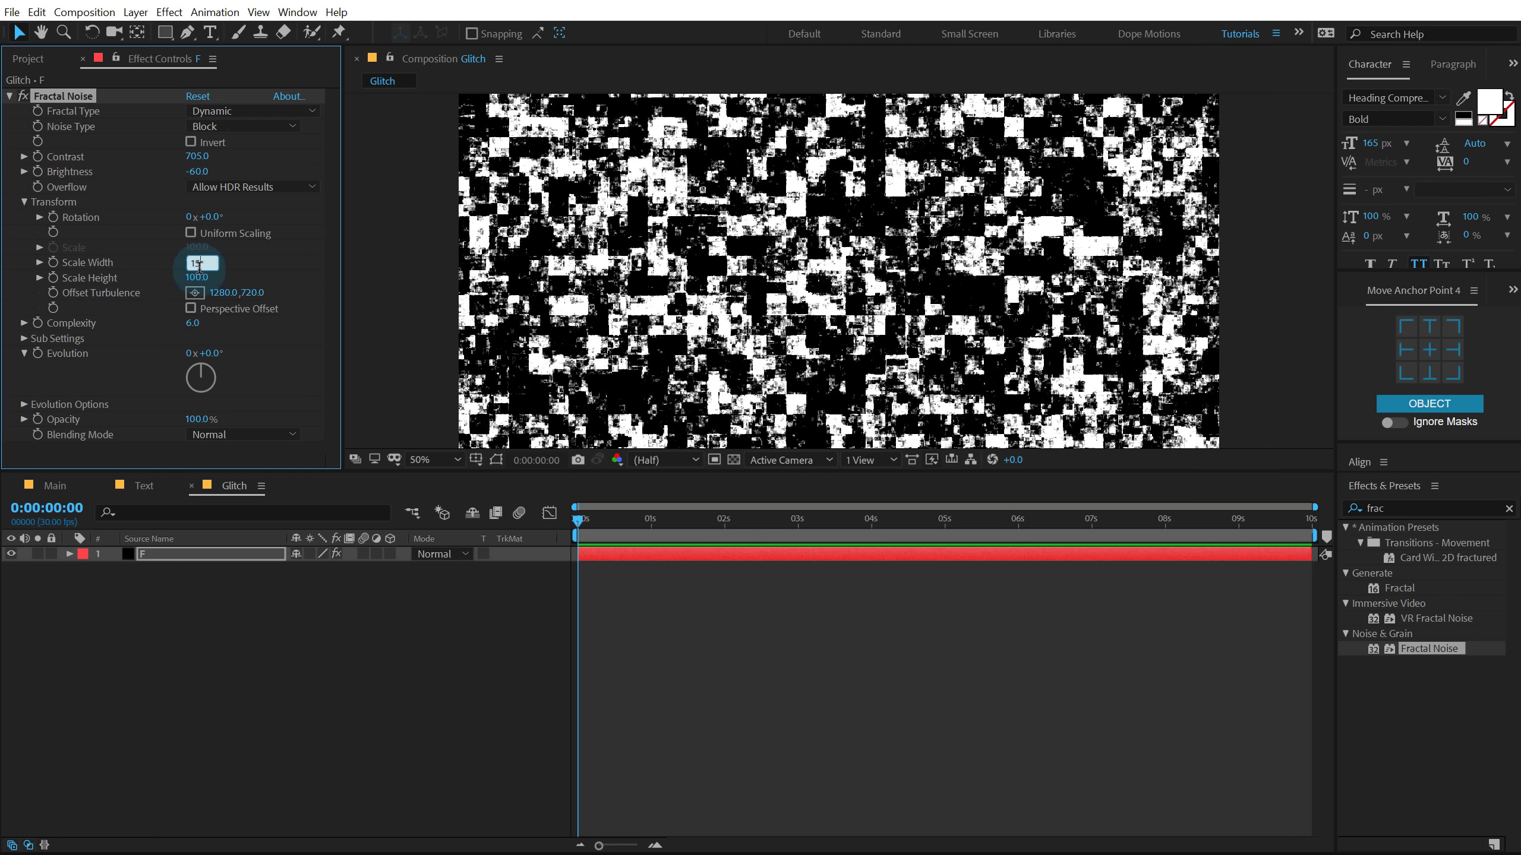
key("Return")
left_click(195, 278)
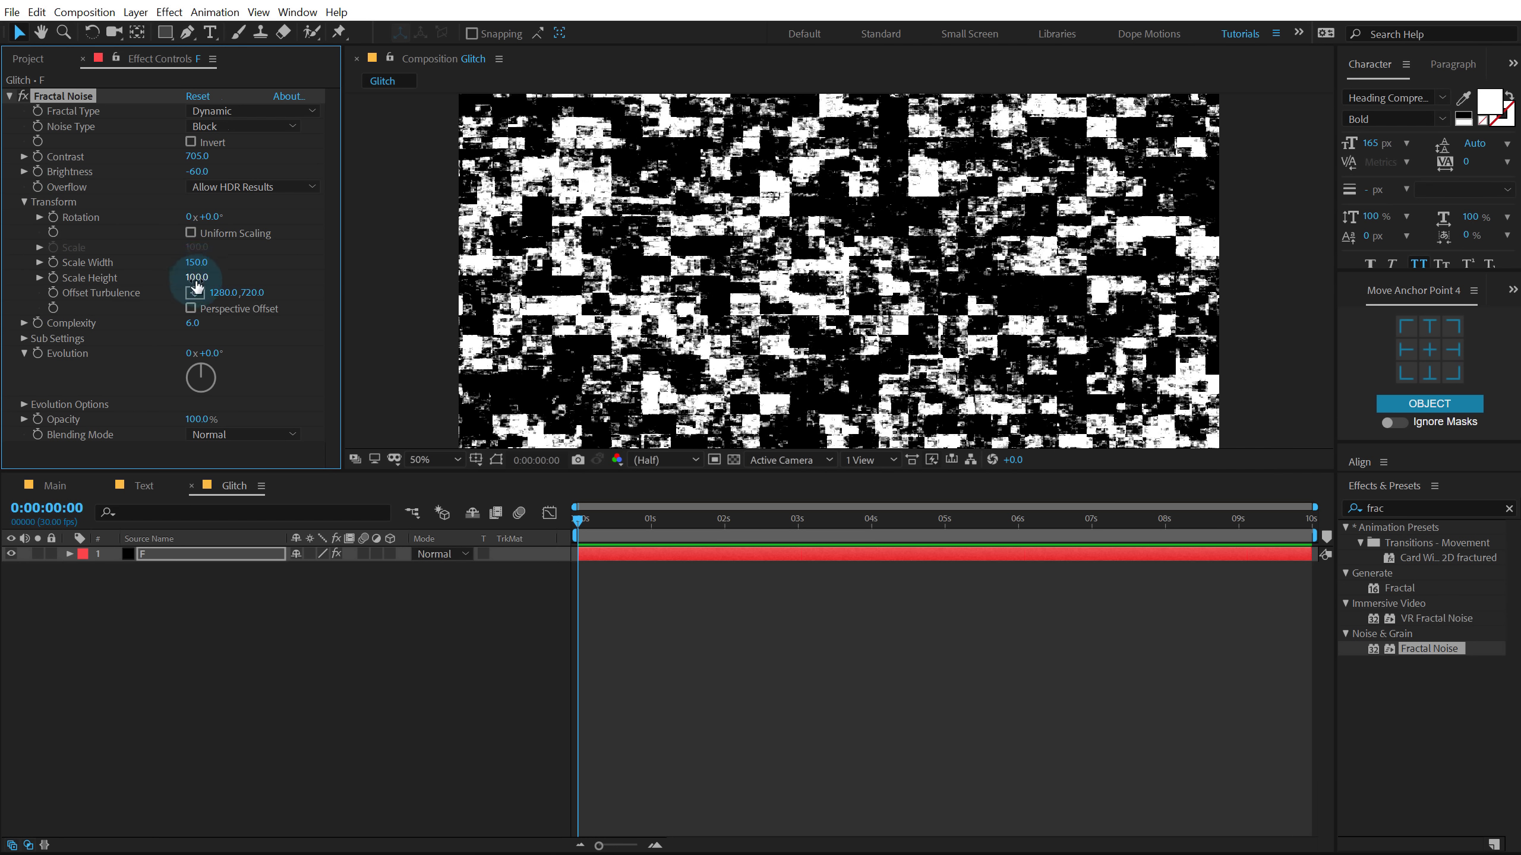
type("20")
key("Return")
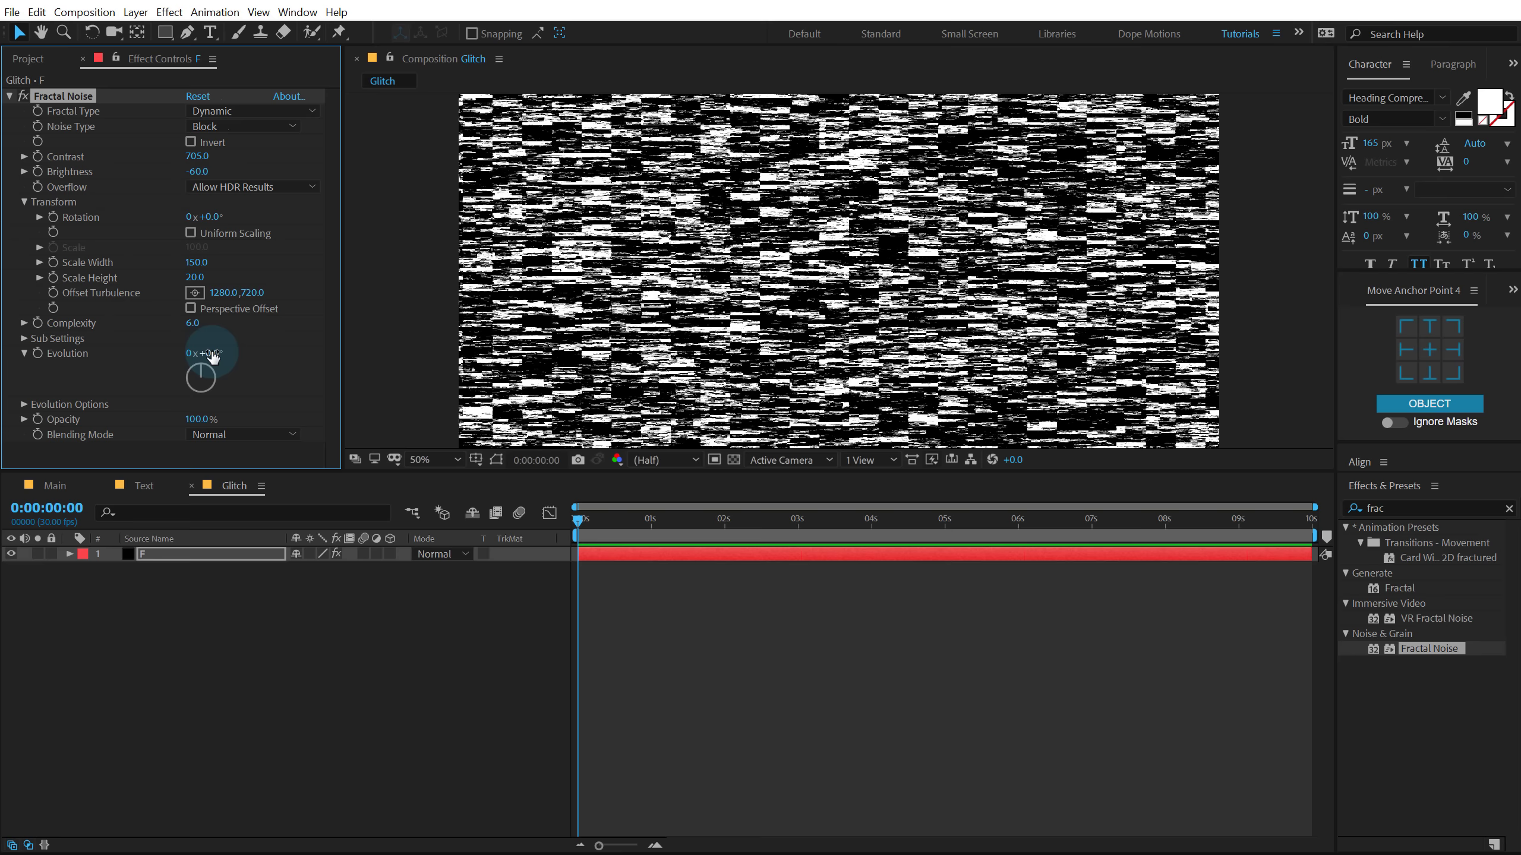
Drive the Fractal Noise's Evolution with the expression time*2000 and preview the animated noise
left_click_drag(214, 355, 290, 360)
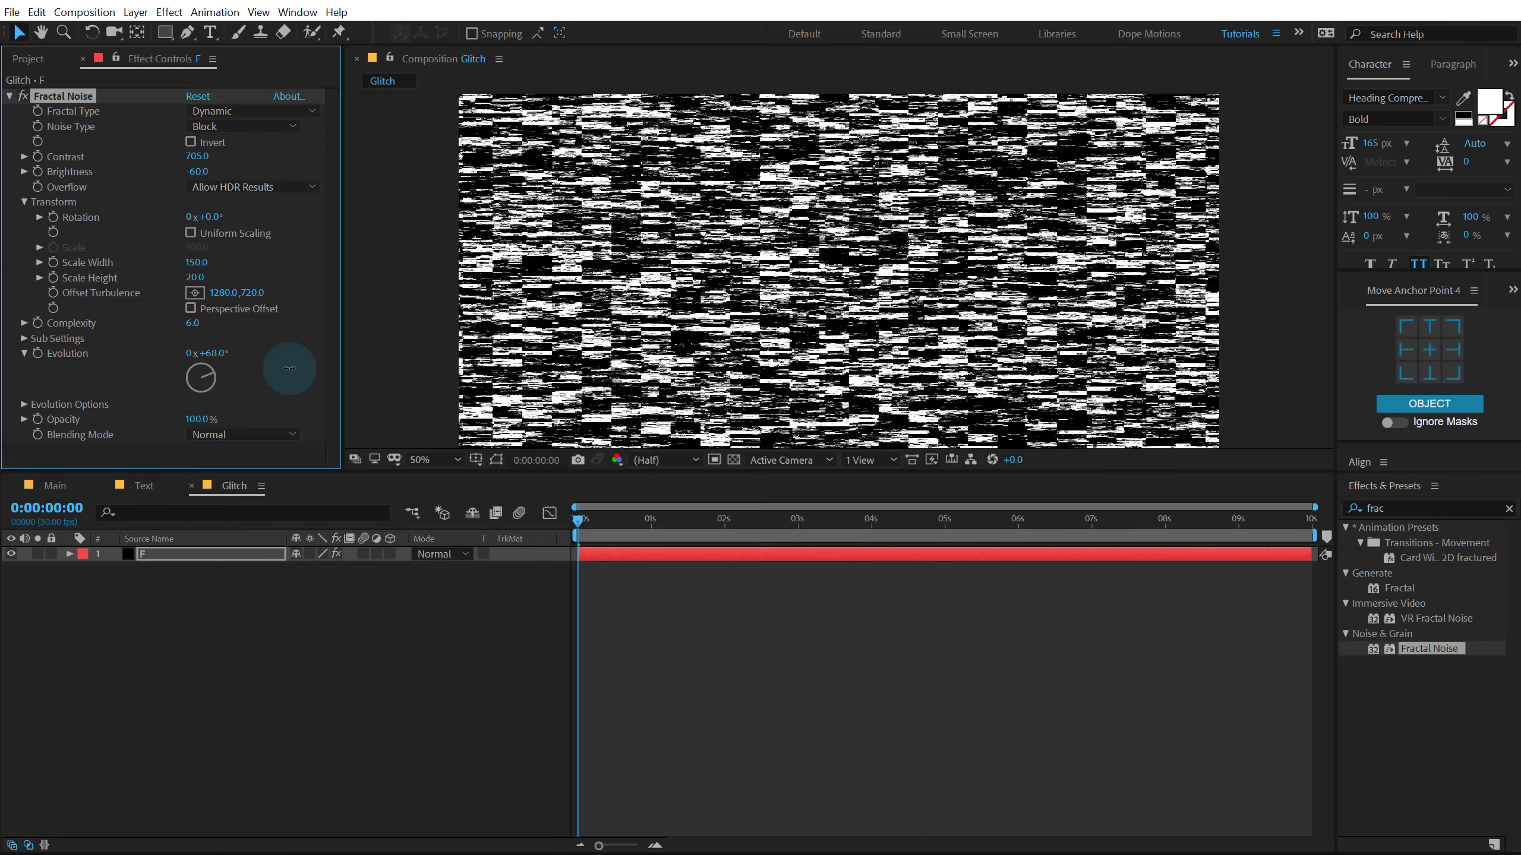
key("ctrl+z")
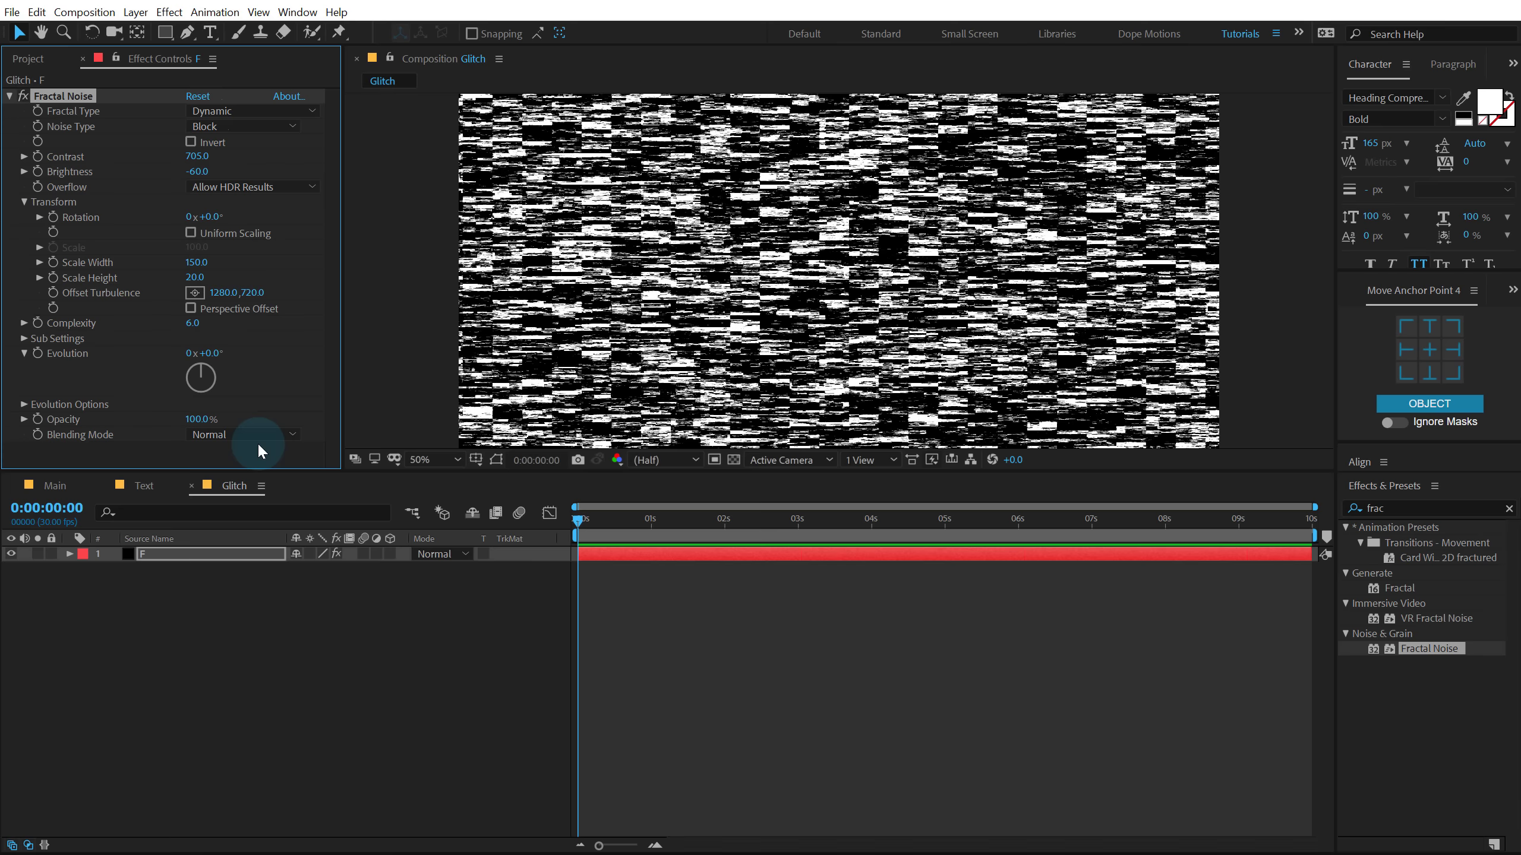
left_click(37, 351, "alt")
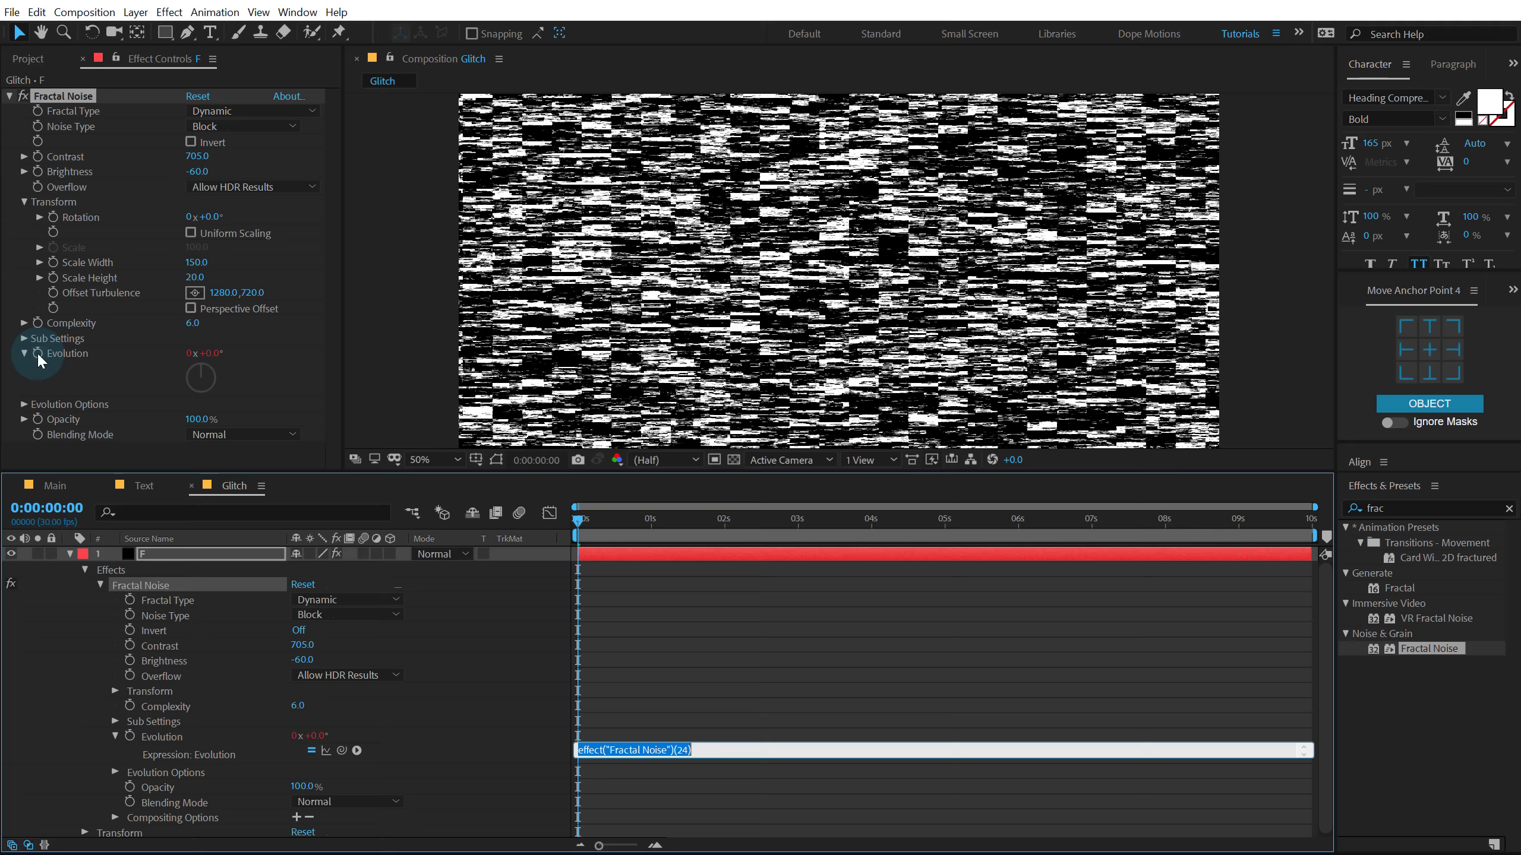
type("time*")
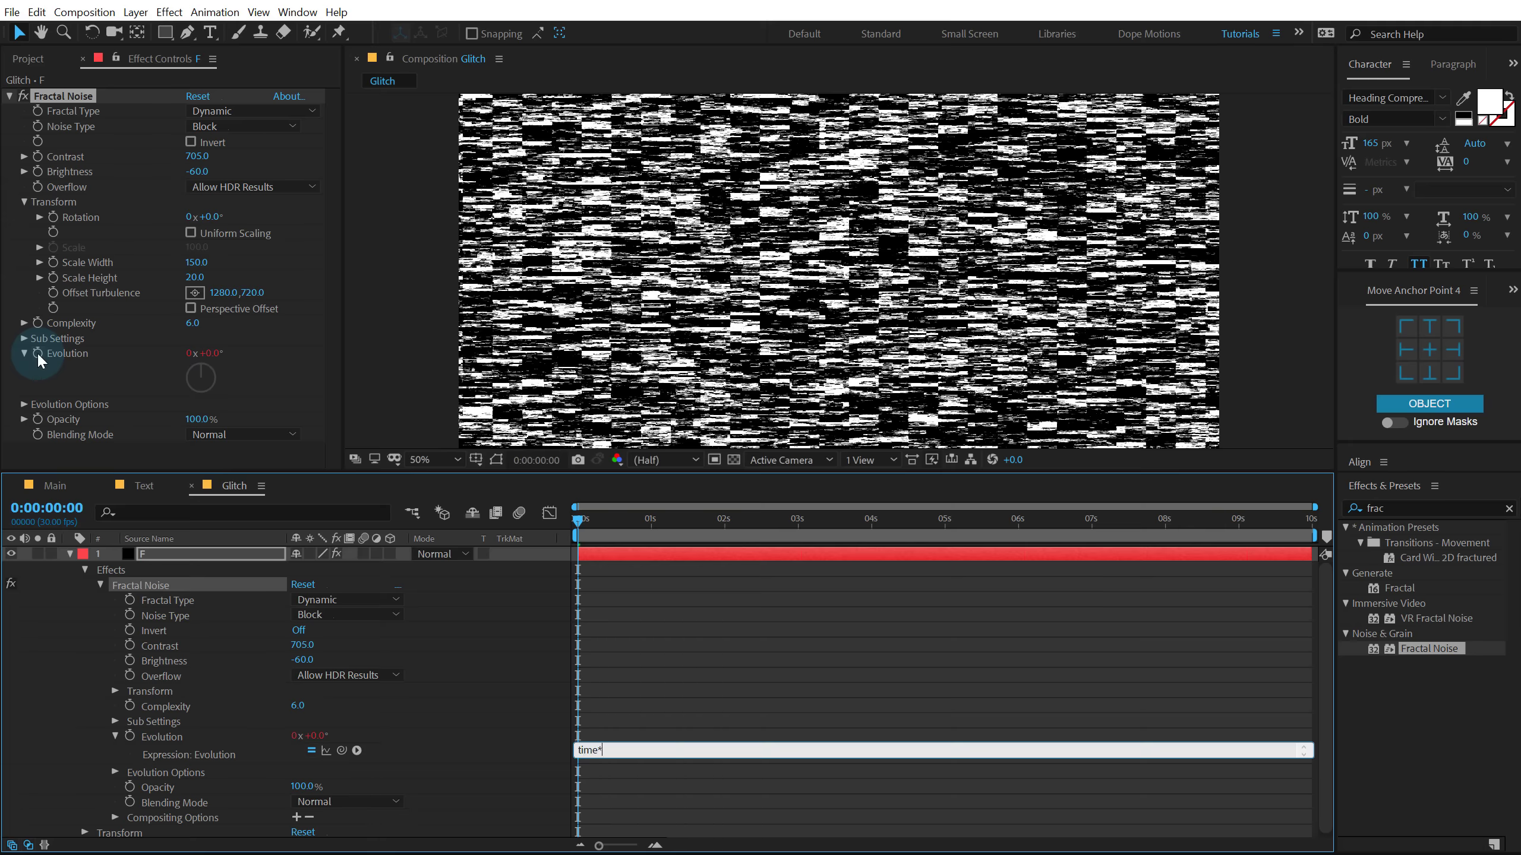
type("2000")
left_click(616, 588)
key("space")
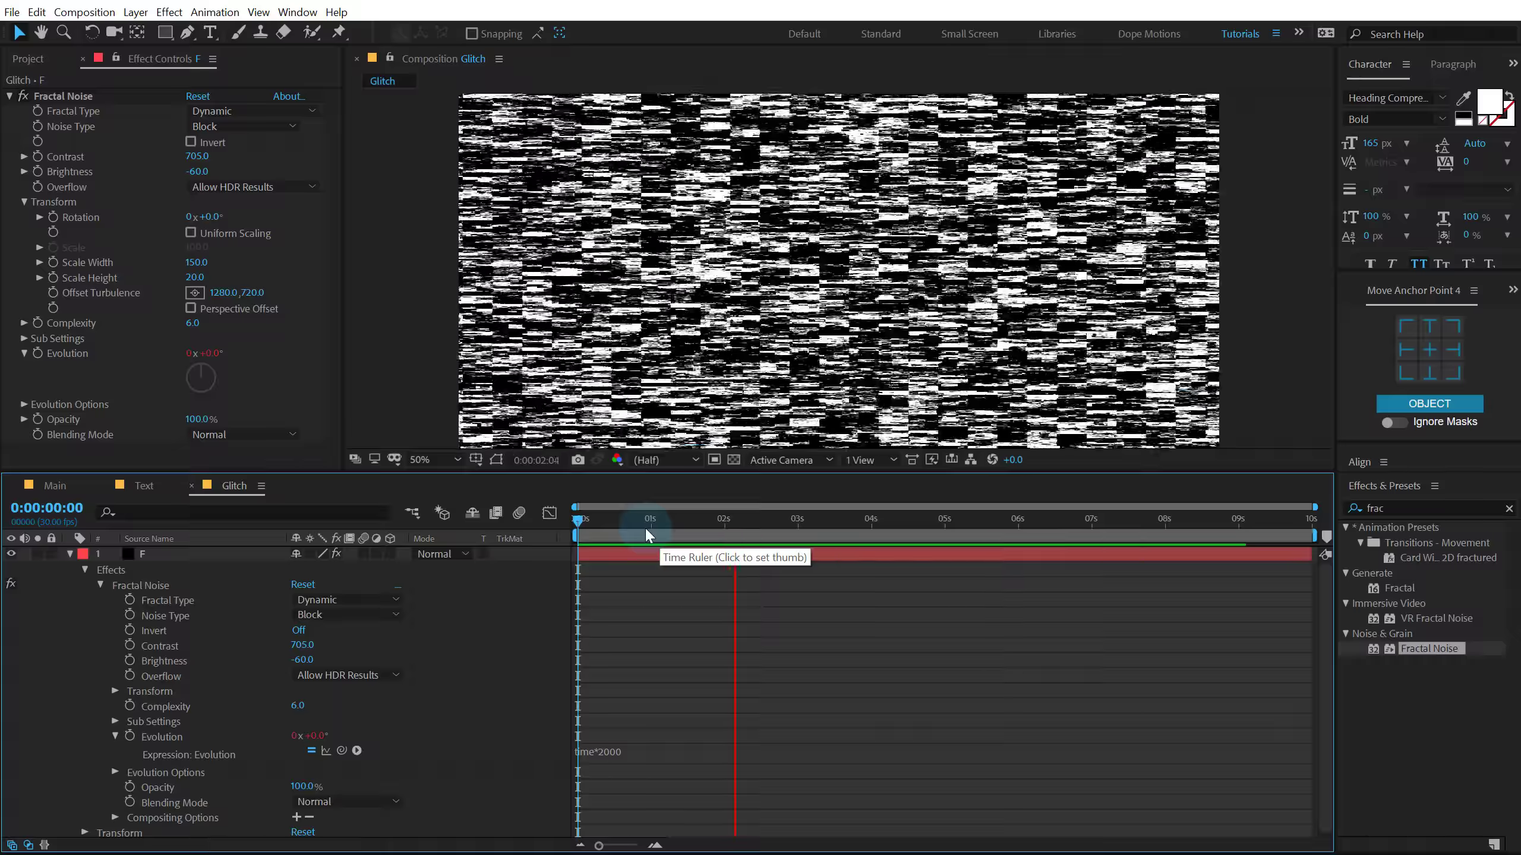
left_click(690, 520)
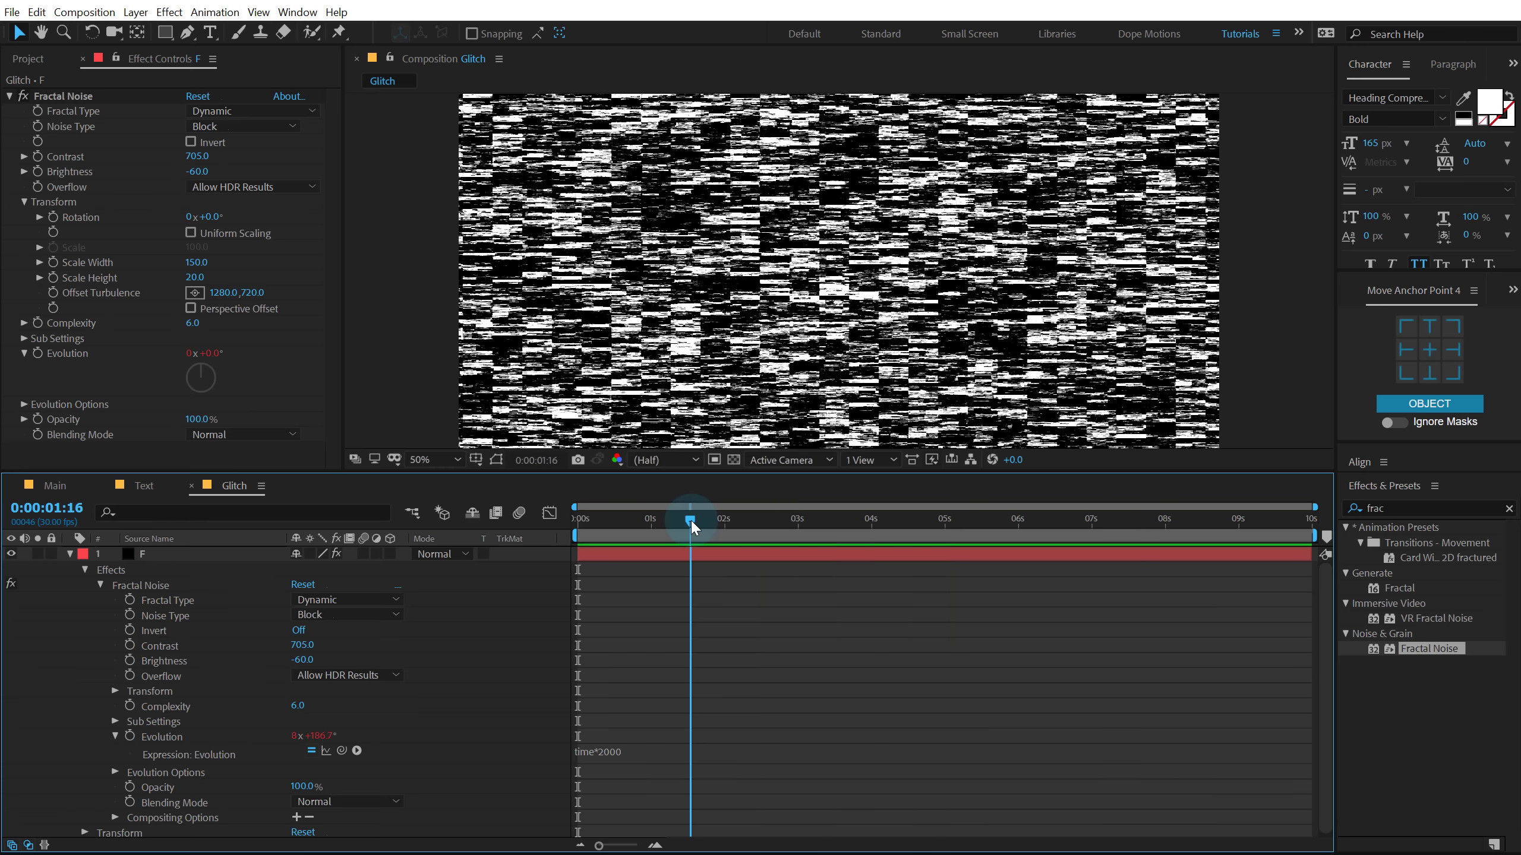
left_click(69, 555)
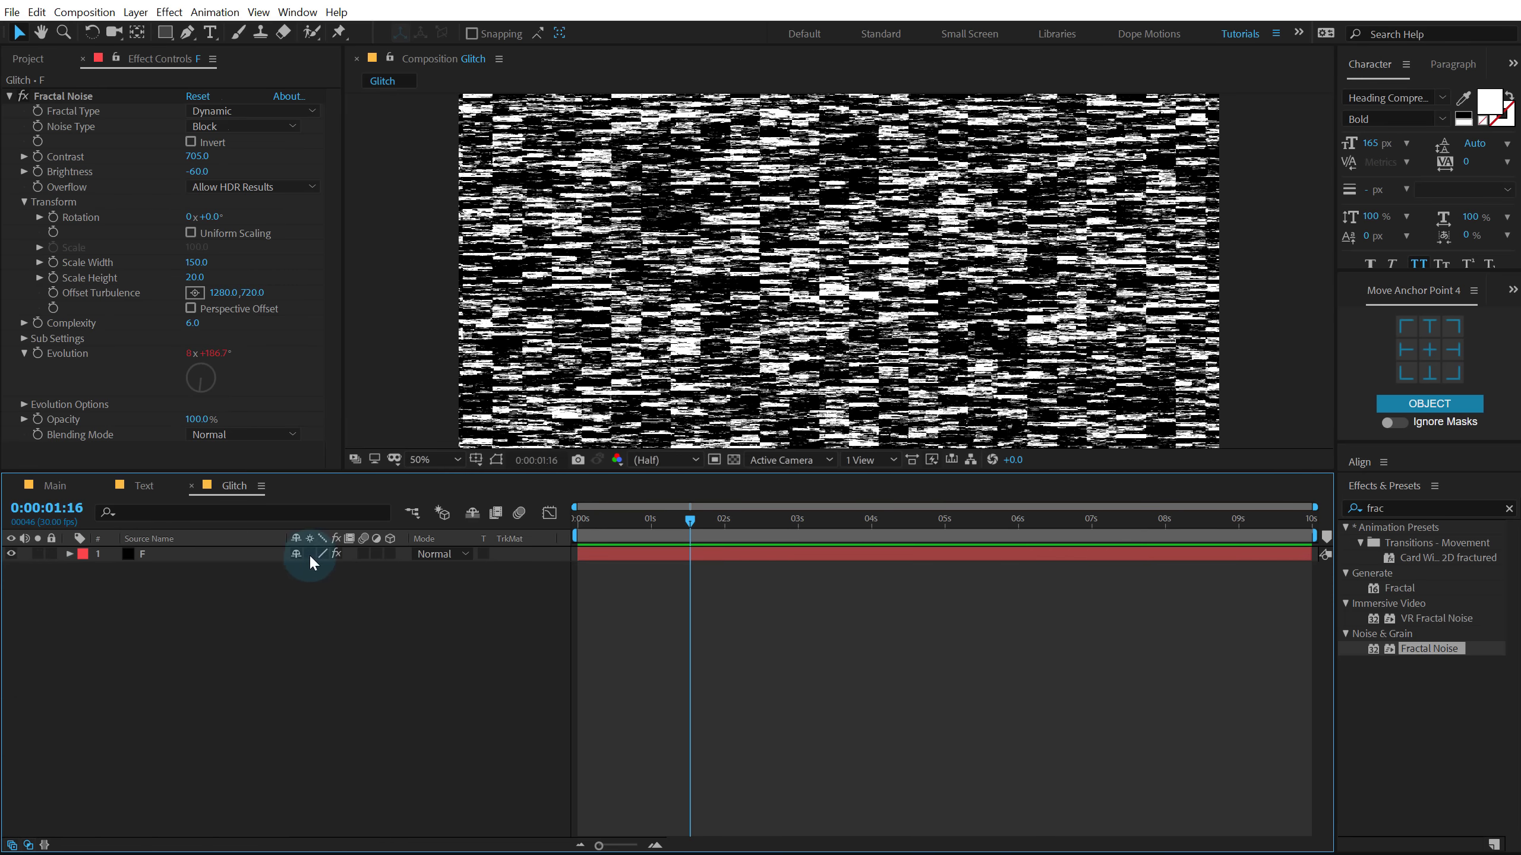
Add the Text and Glitch compositions to the Main composition, with Glitch above Text, and hide the Glitch layer
left_click(55, 485)
left_click(56, 76)
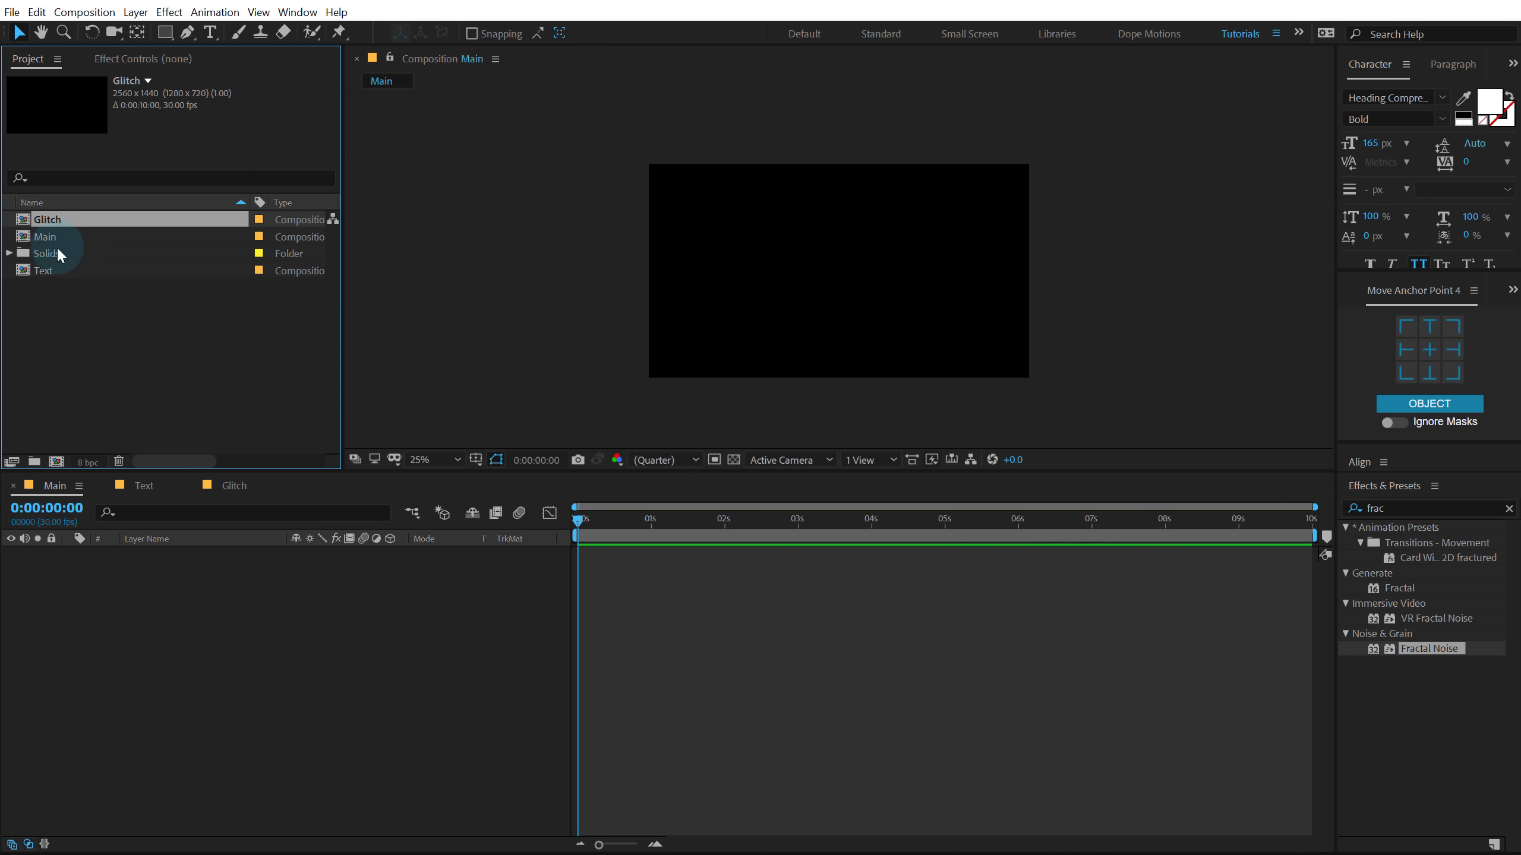
left_click_drag(48, 279, 107, 578)
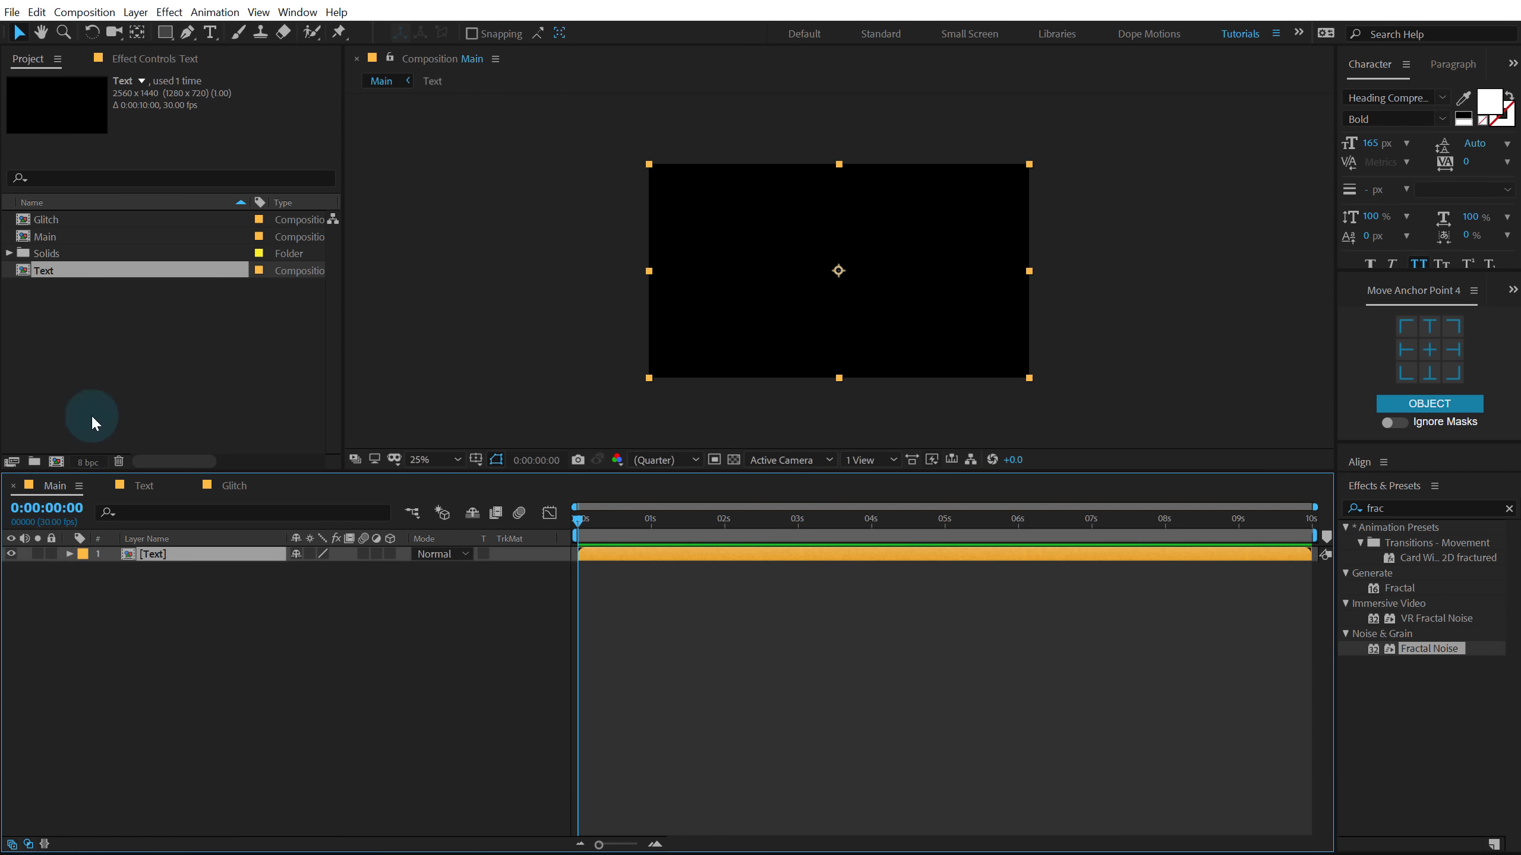
left_click(47, 219)
left_click(45, 236, "ctrl")
left_click_drag(46, 236, 157, 570)
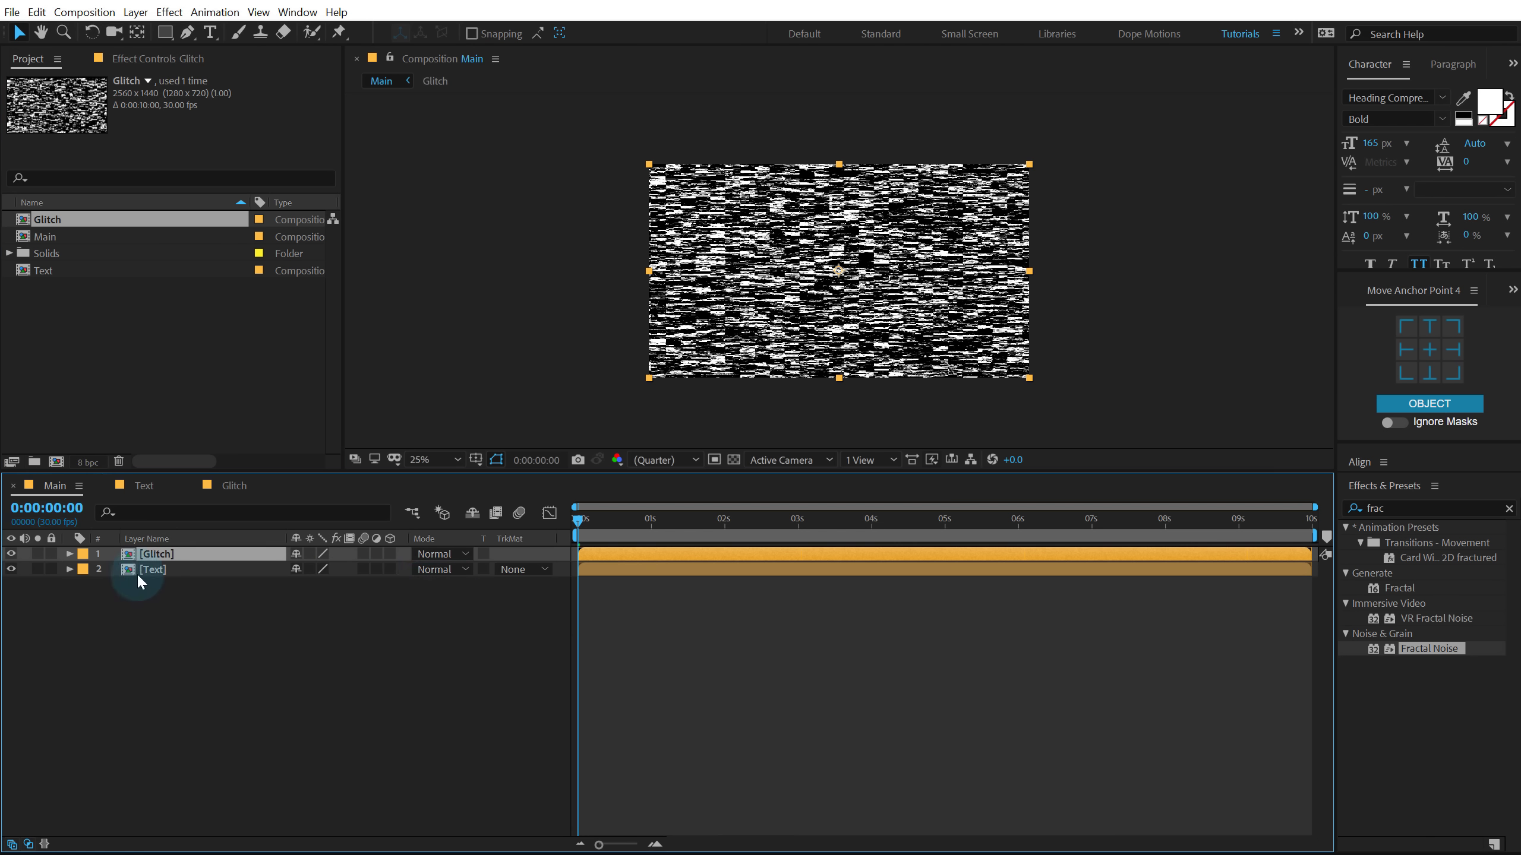
left_click(11, 554)
left_click(94, 630)
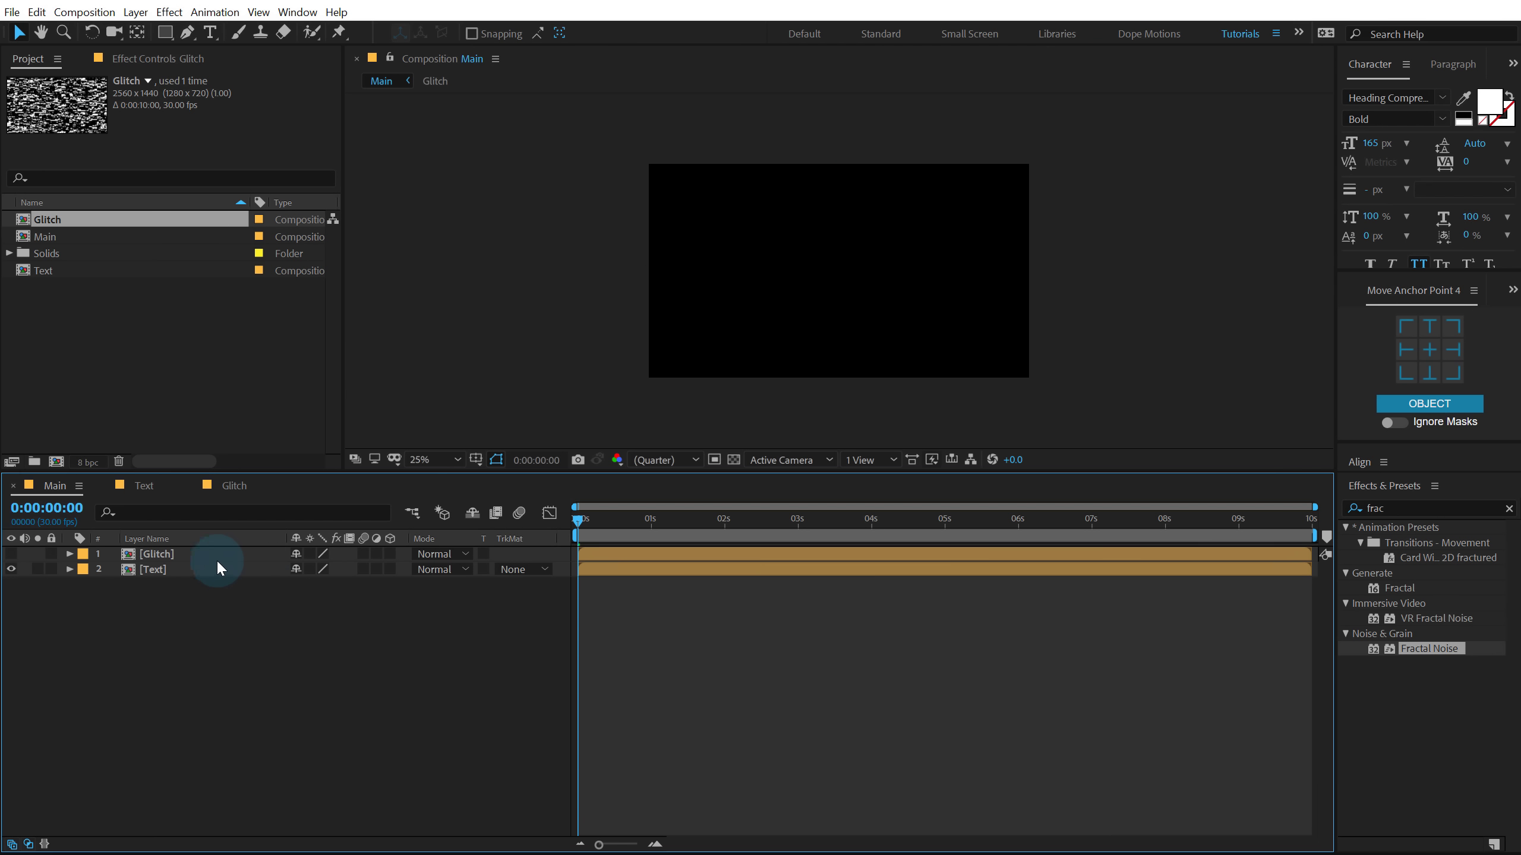
Apply the Displacement Map effect to the Text layer with Glitch as its map layer, and check the displaced title around 0:00:02:19
left_click(176, 570)
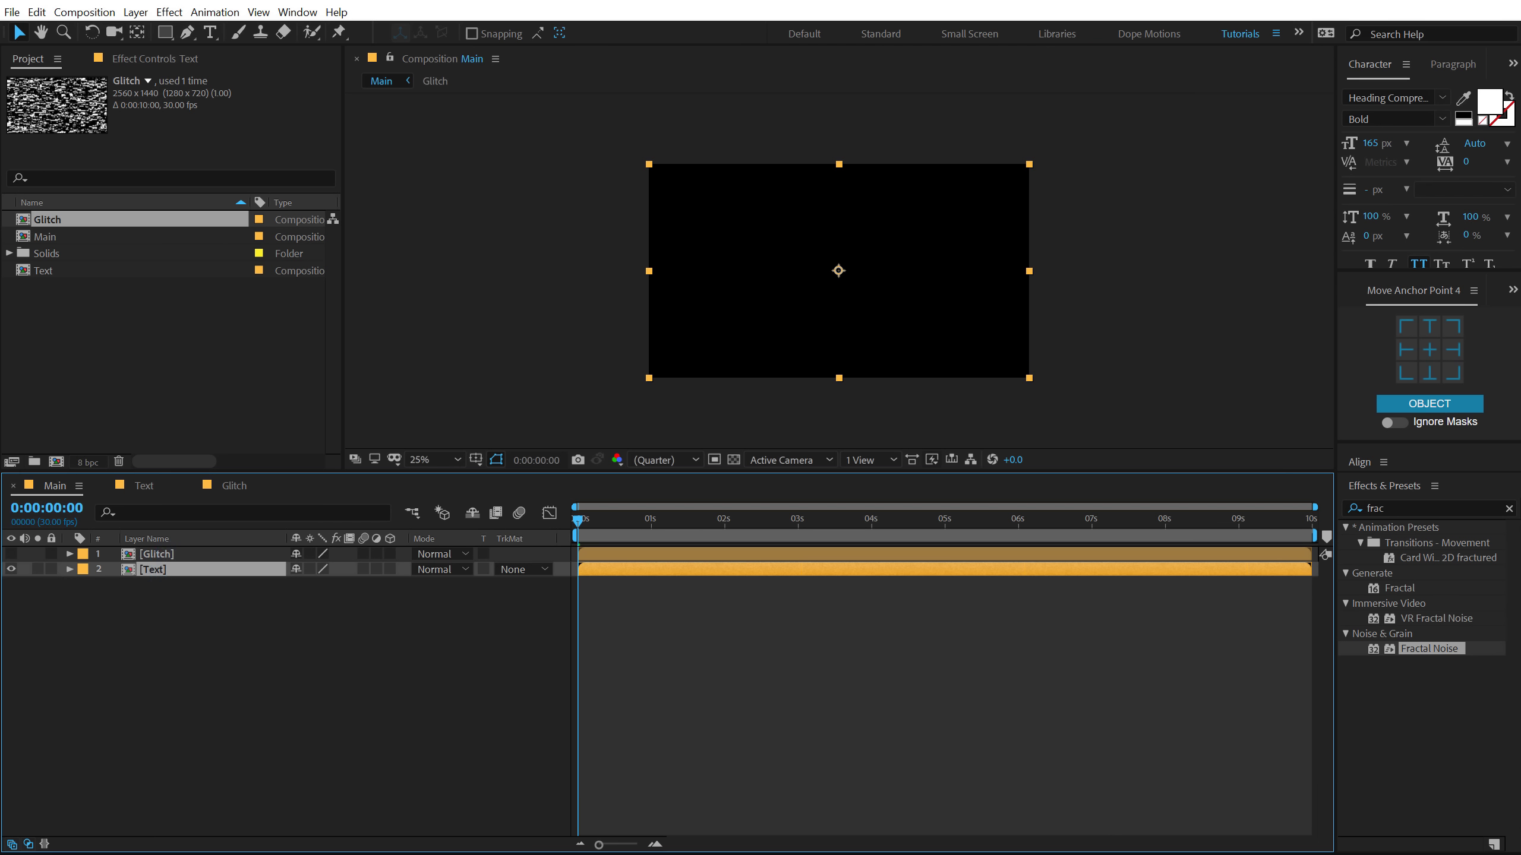
left_click(1407, 508)
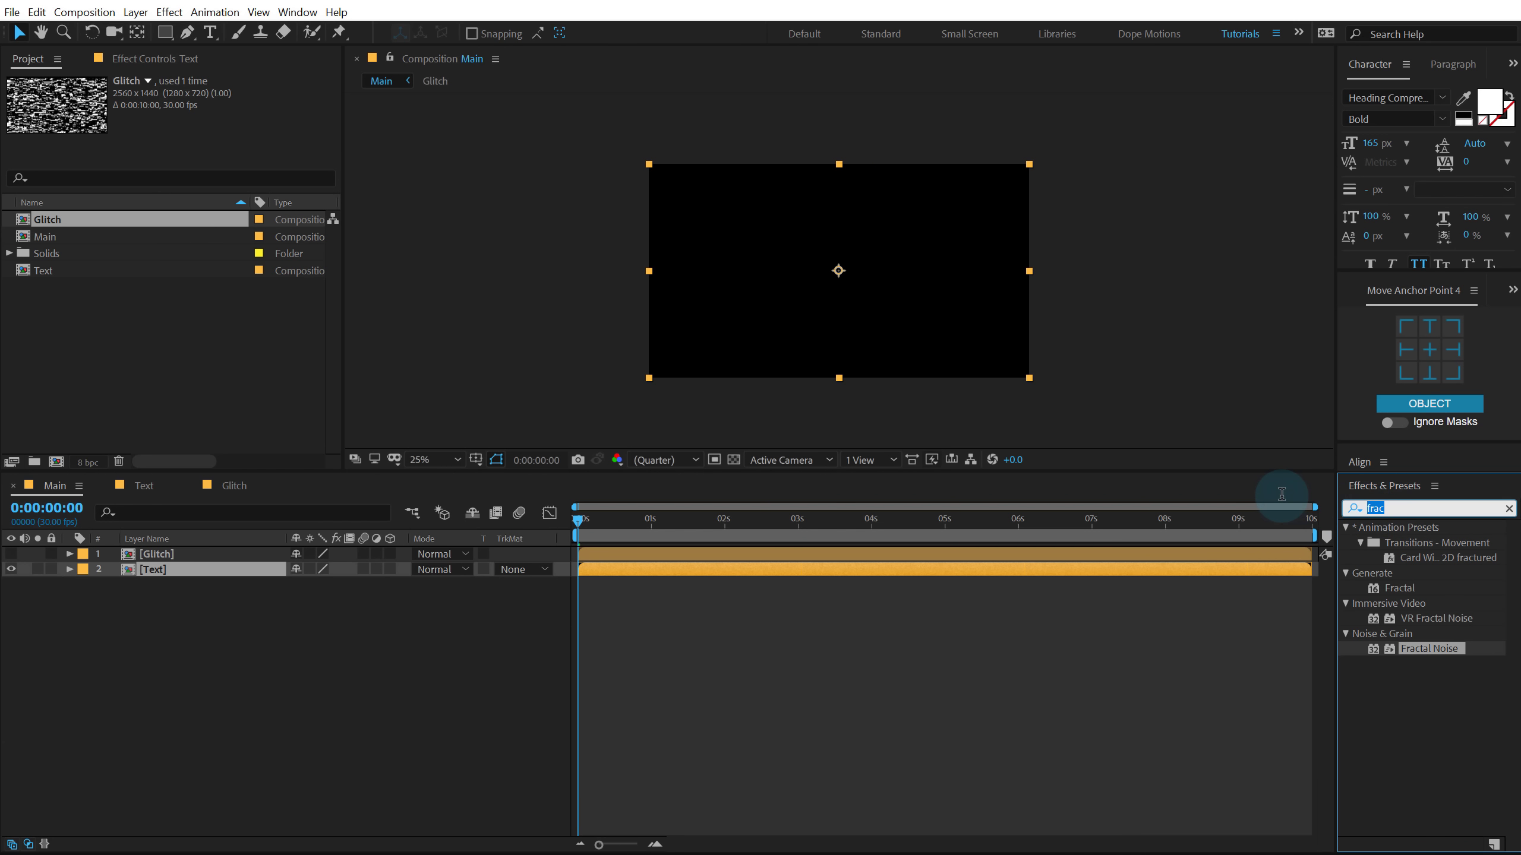
type("dis")
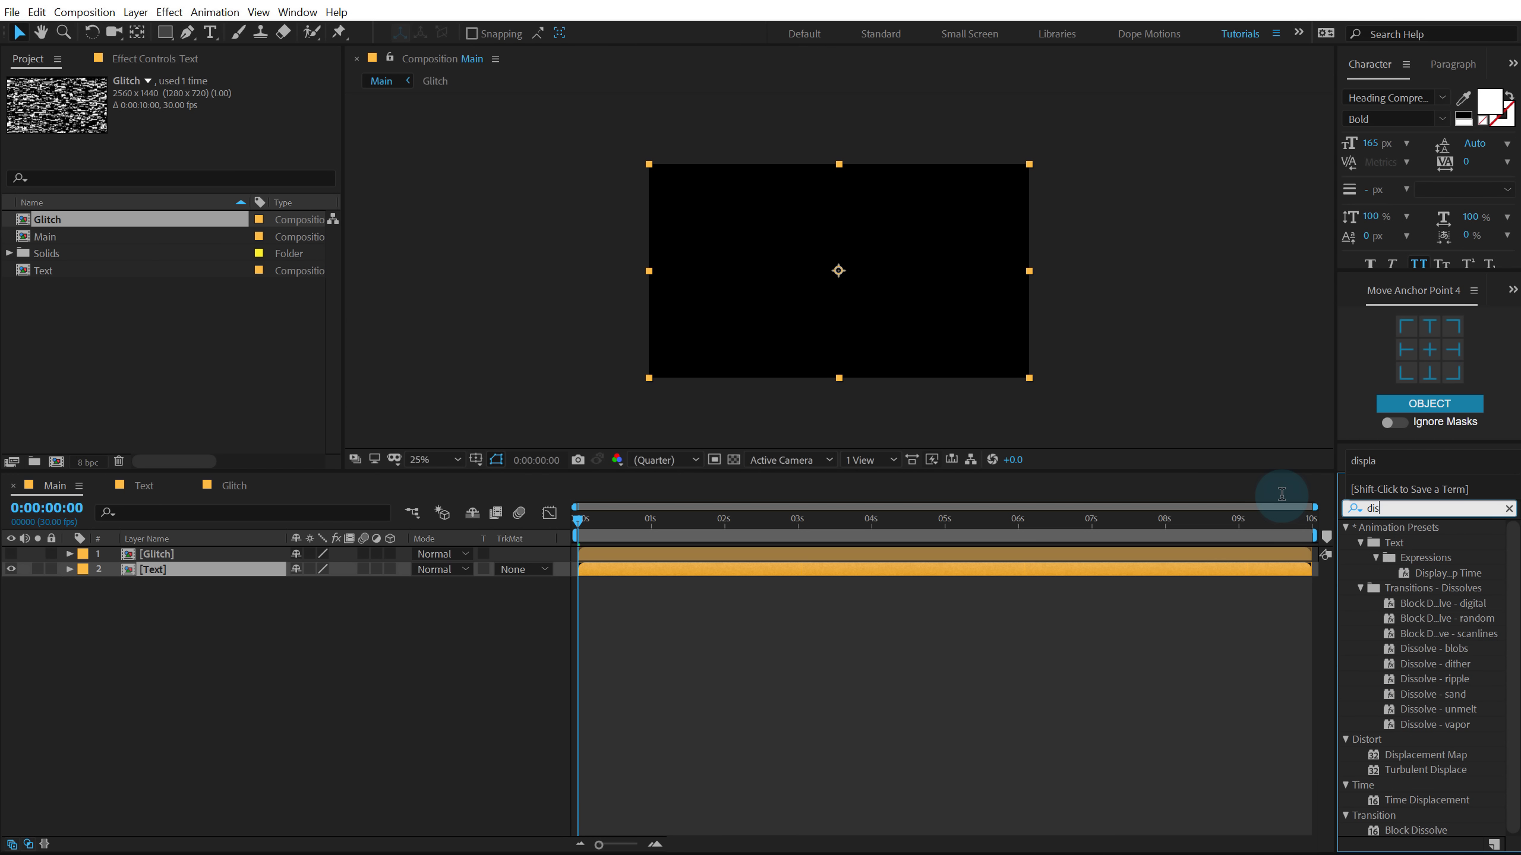
type("p")
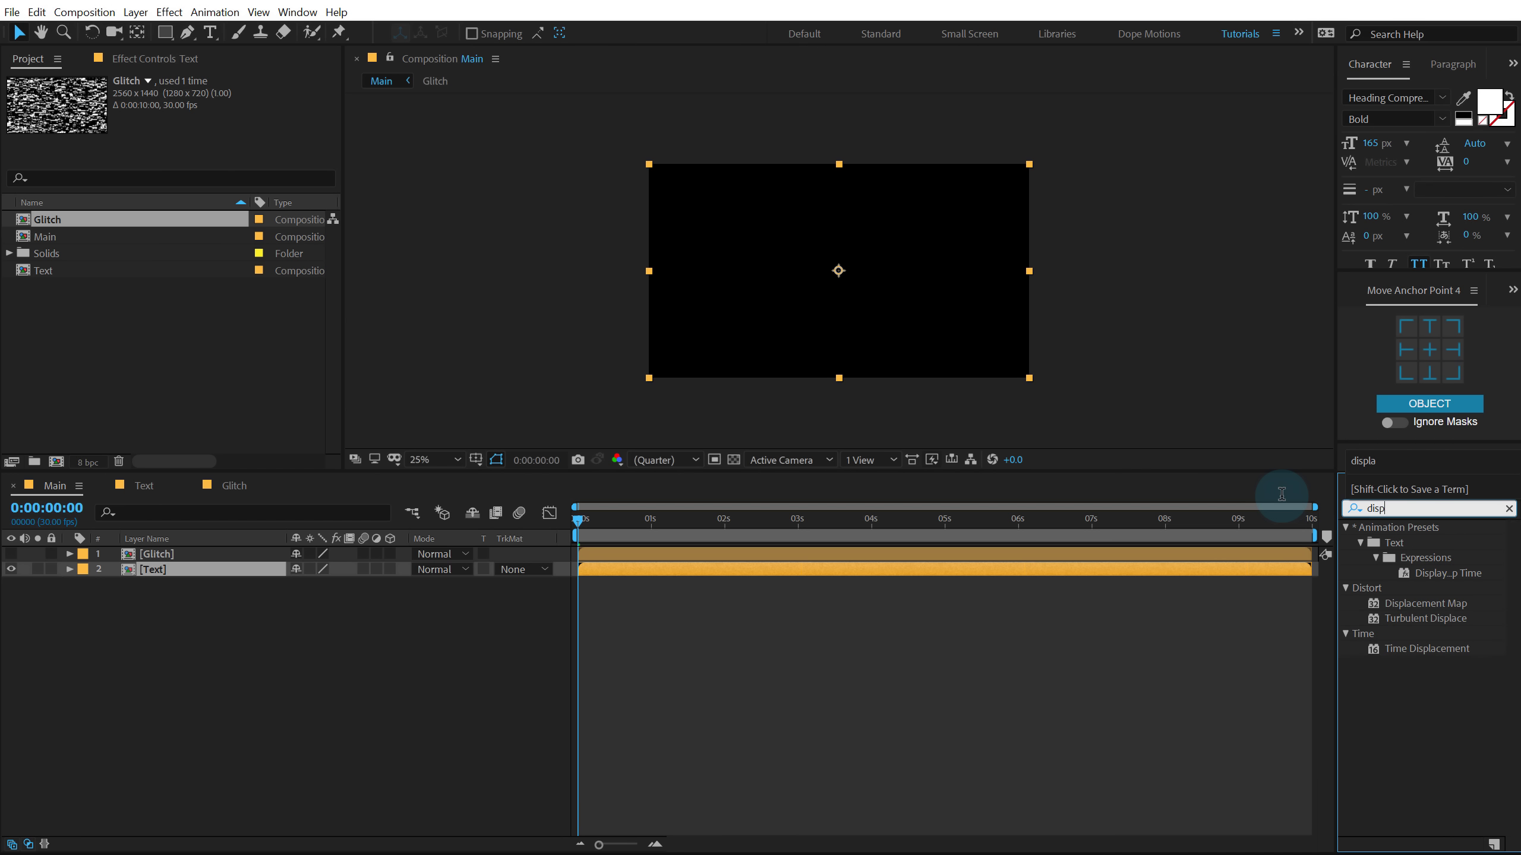
double_click(1407, 604)
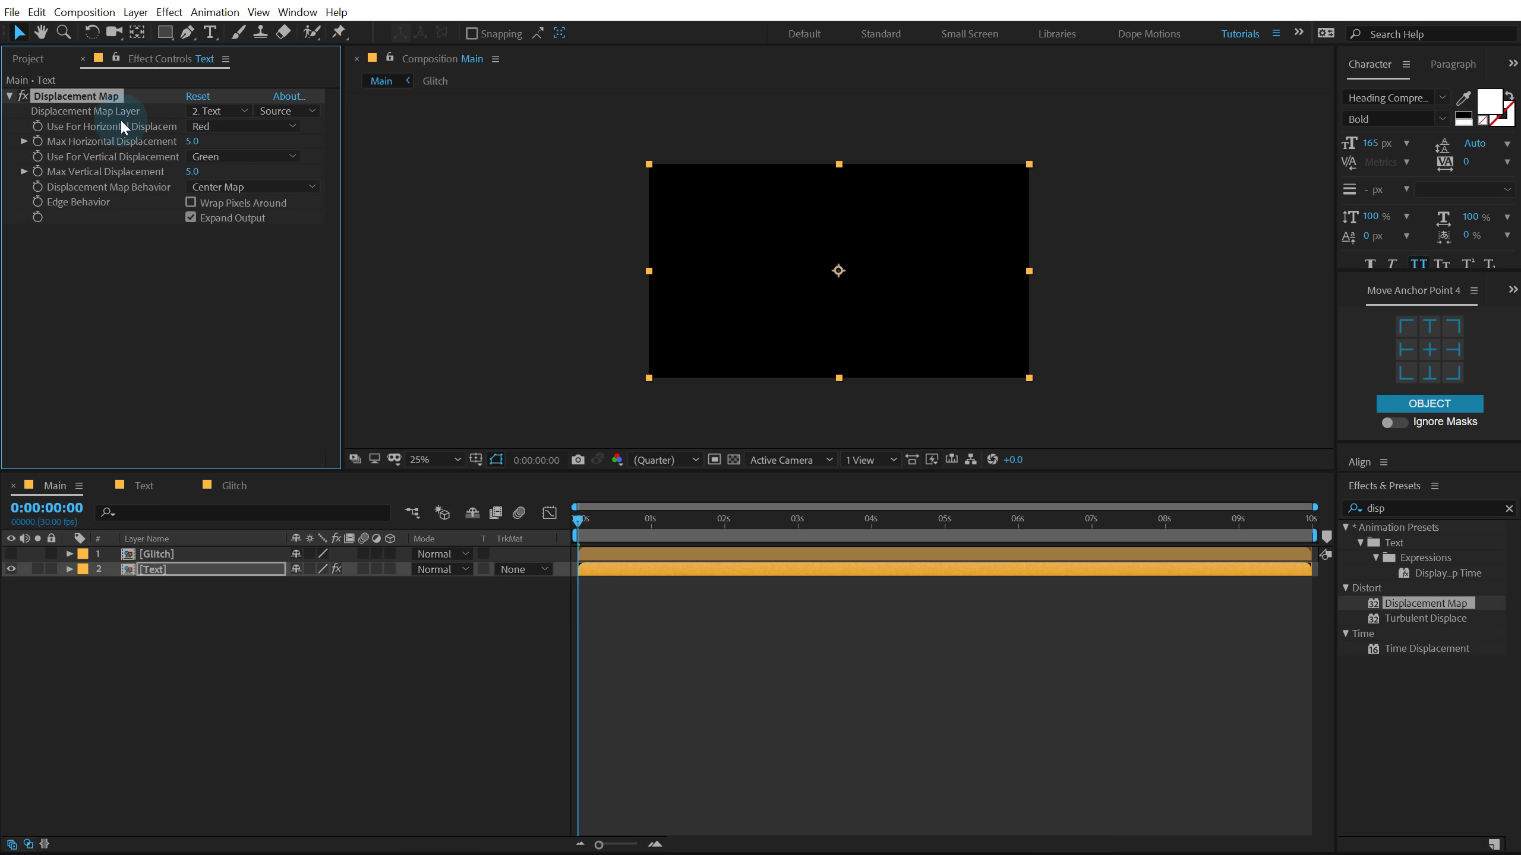
left_click(217, 112)
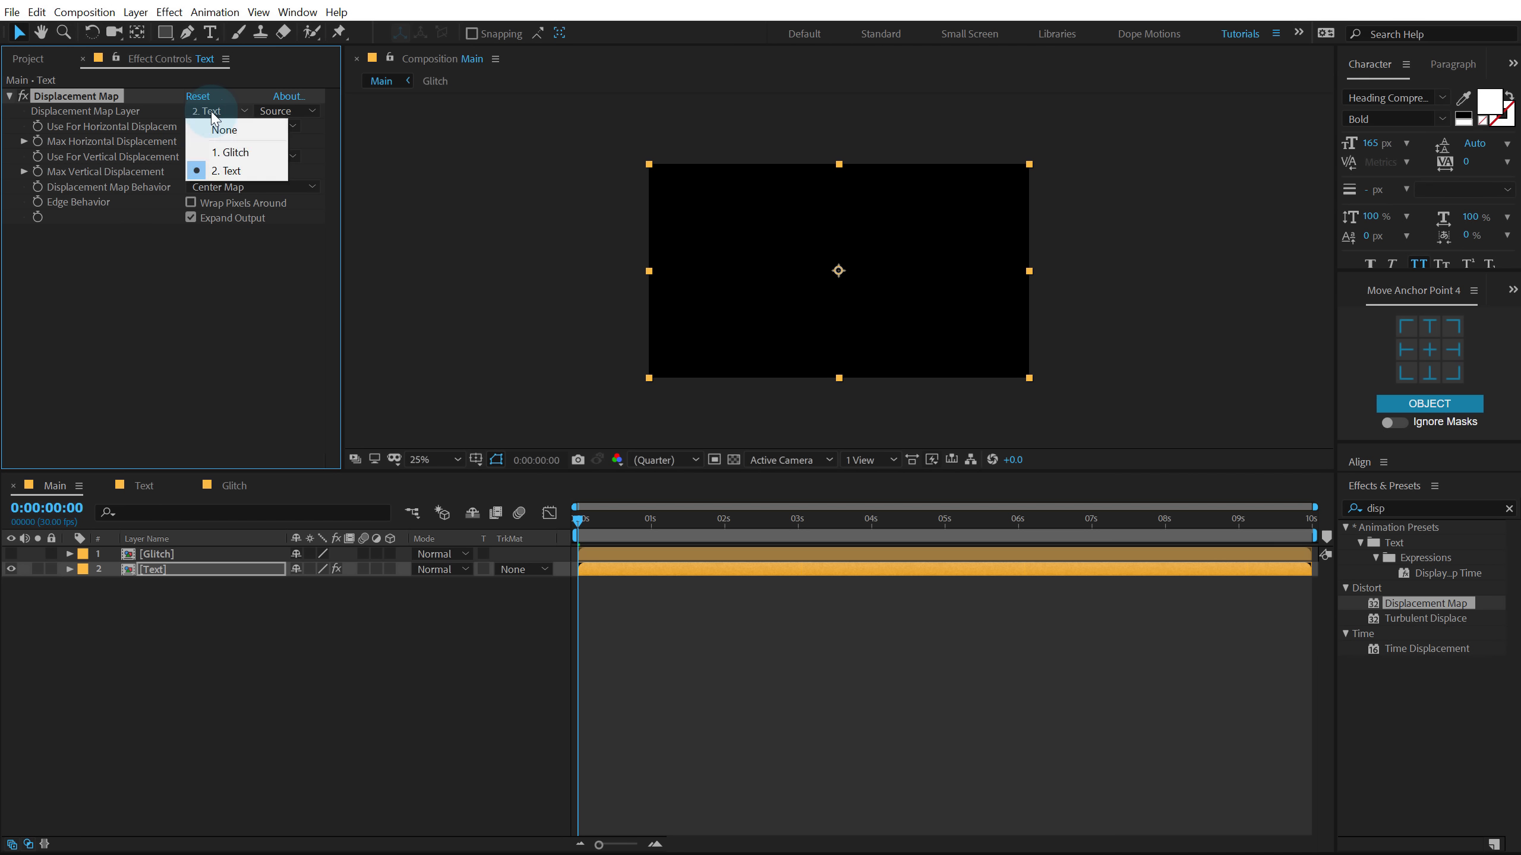
left_click(242, 153)
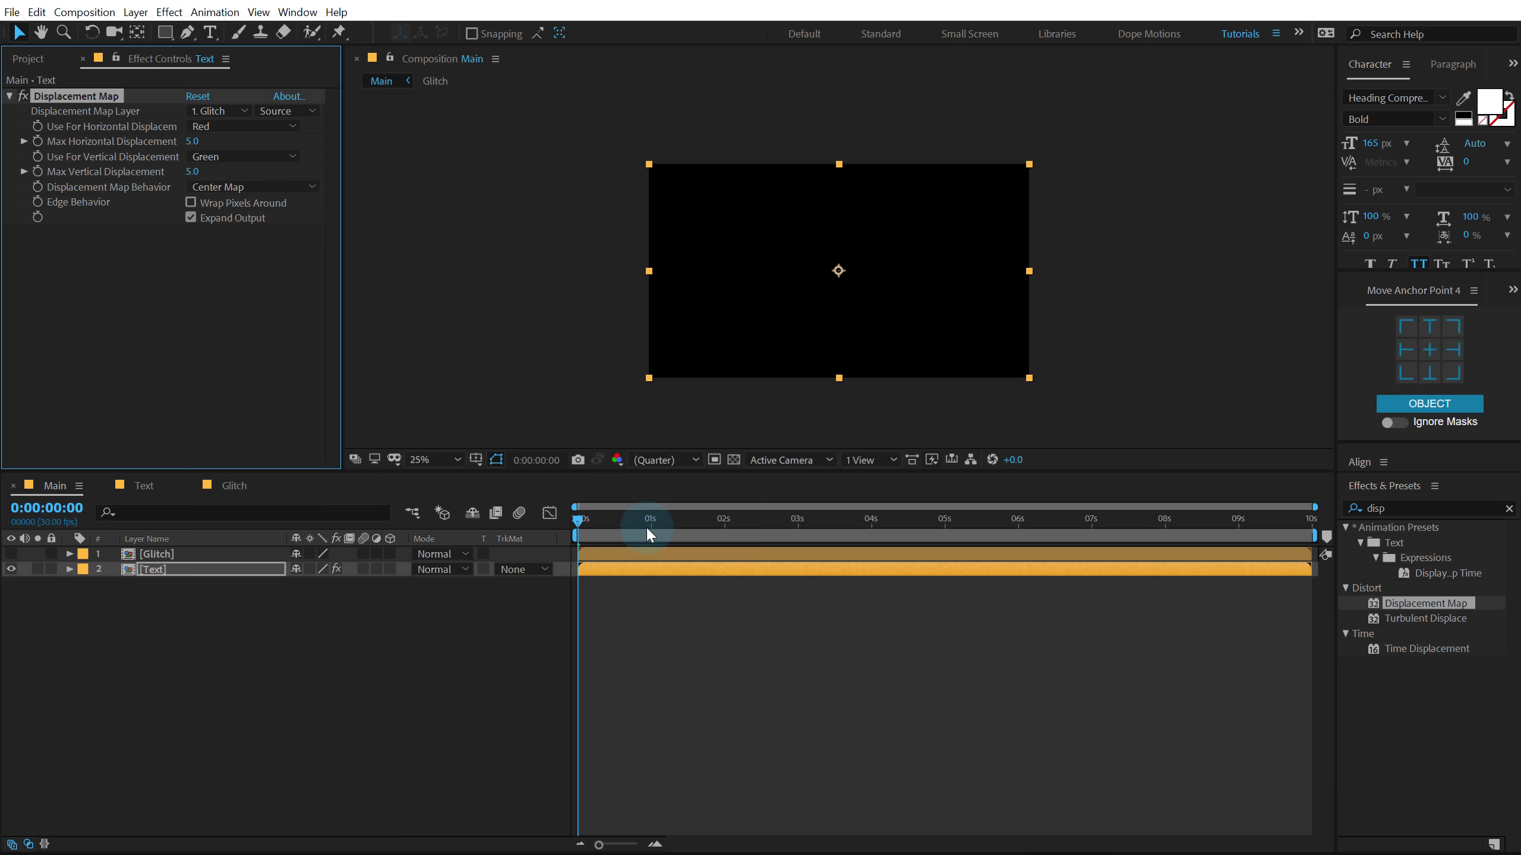
left_click_drag(648, 531, 771, 537)
scroll(643, 333, "up", 2)
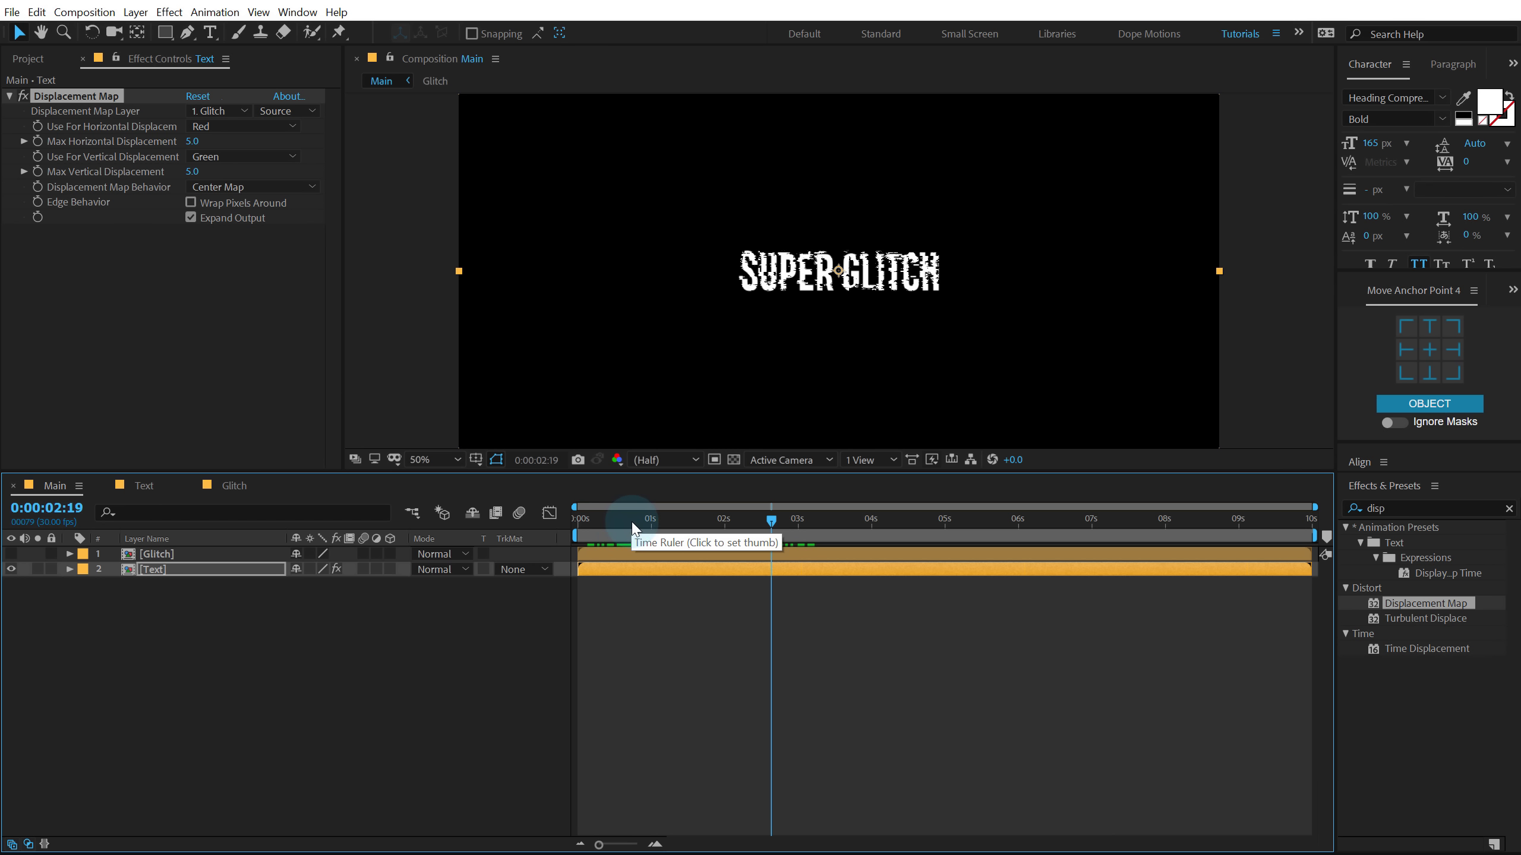
Keyframe the Displacement Map at the first frame with Max Horizontal Displacement 60 and Max Vertical Displacement 0
left_click(581, 521)
left_click(156, 218)
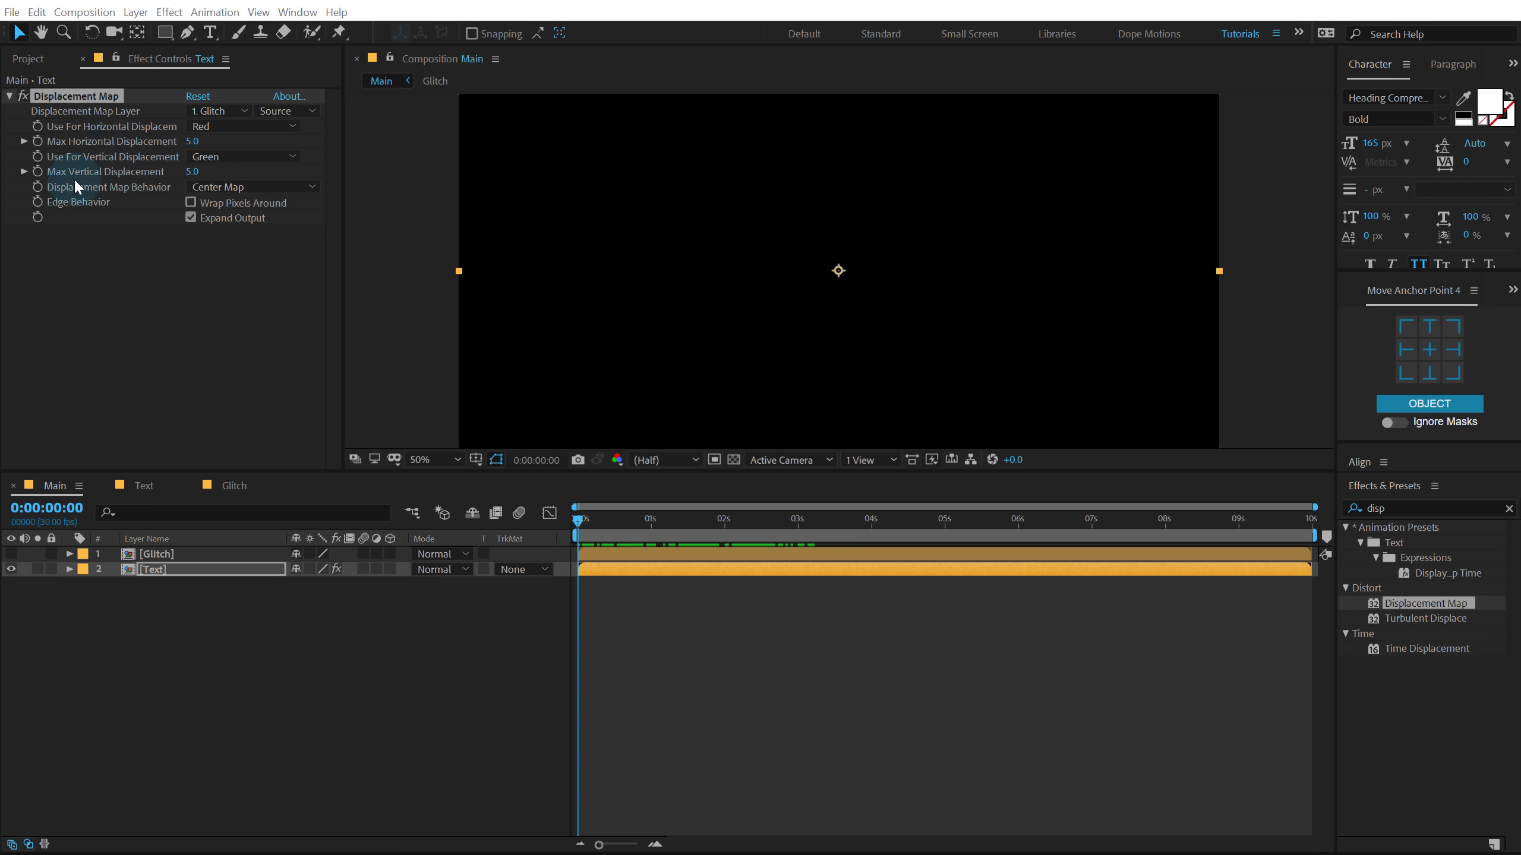
left_click(37, 141)
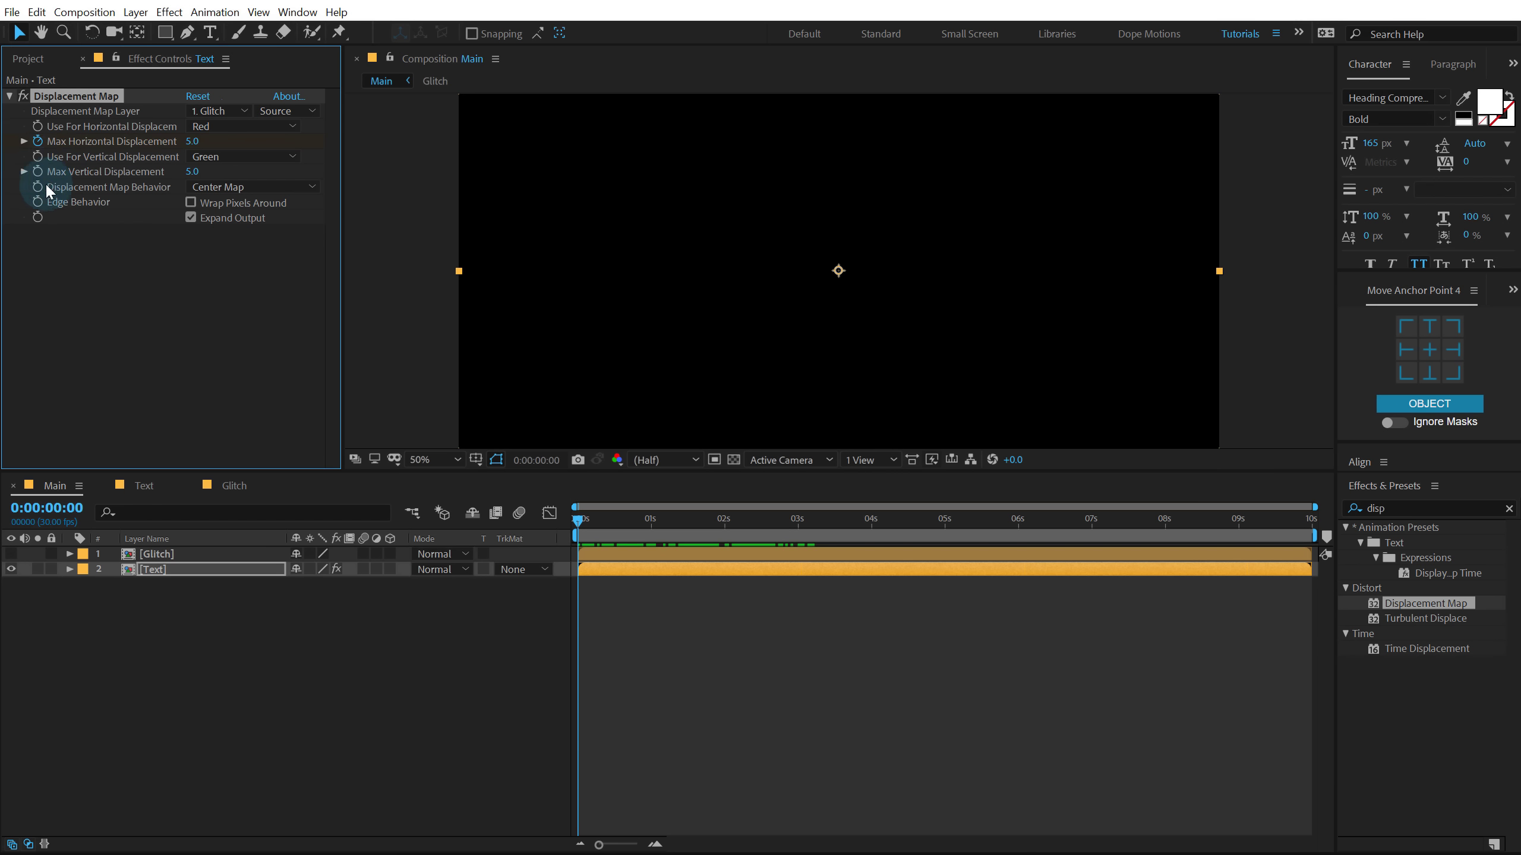
left_click(195, 173)
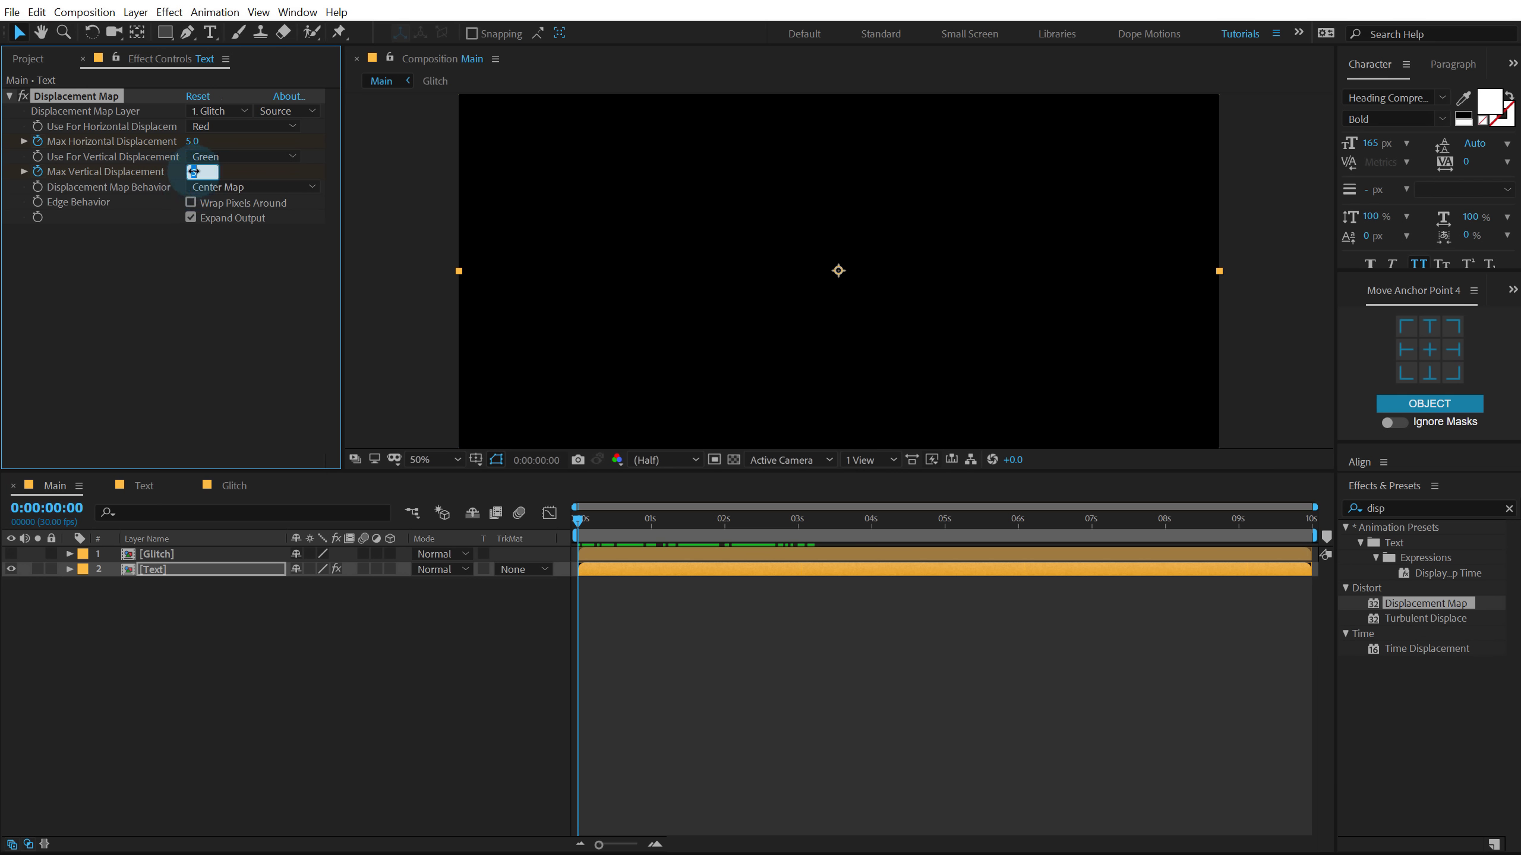
type("0")
key("Return")
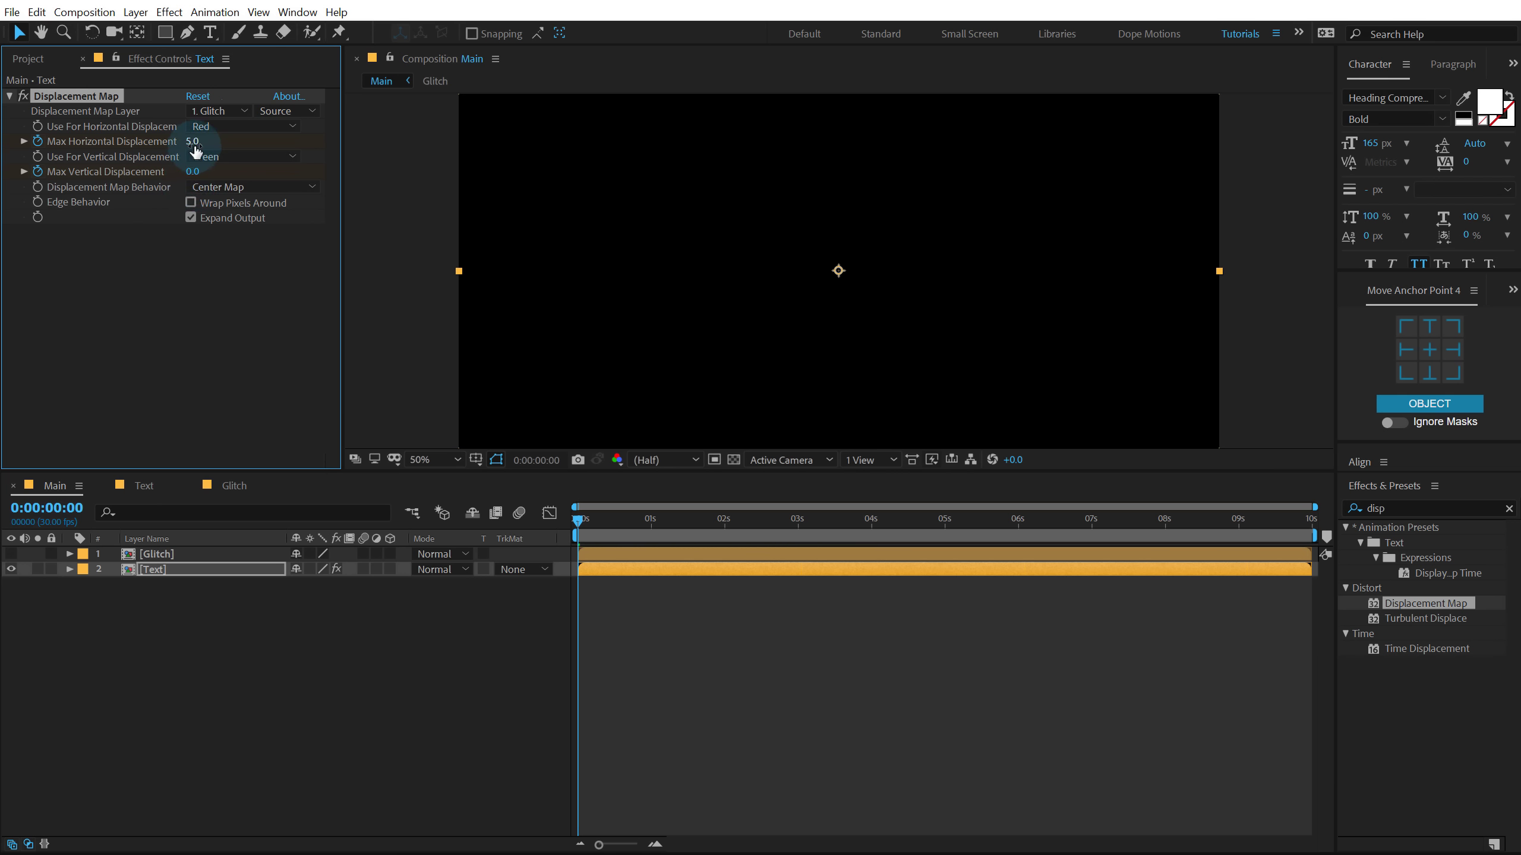
left_click(194, 143)
type("60")
key("Return")
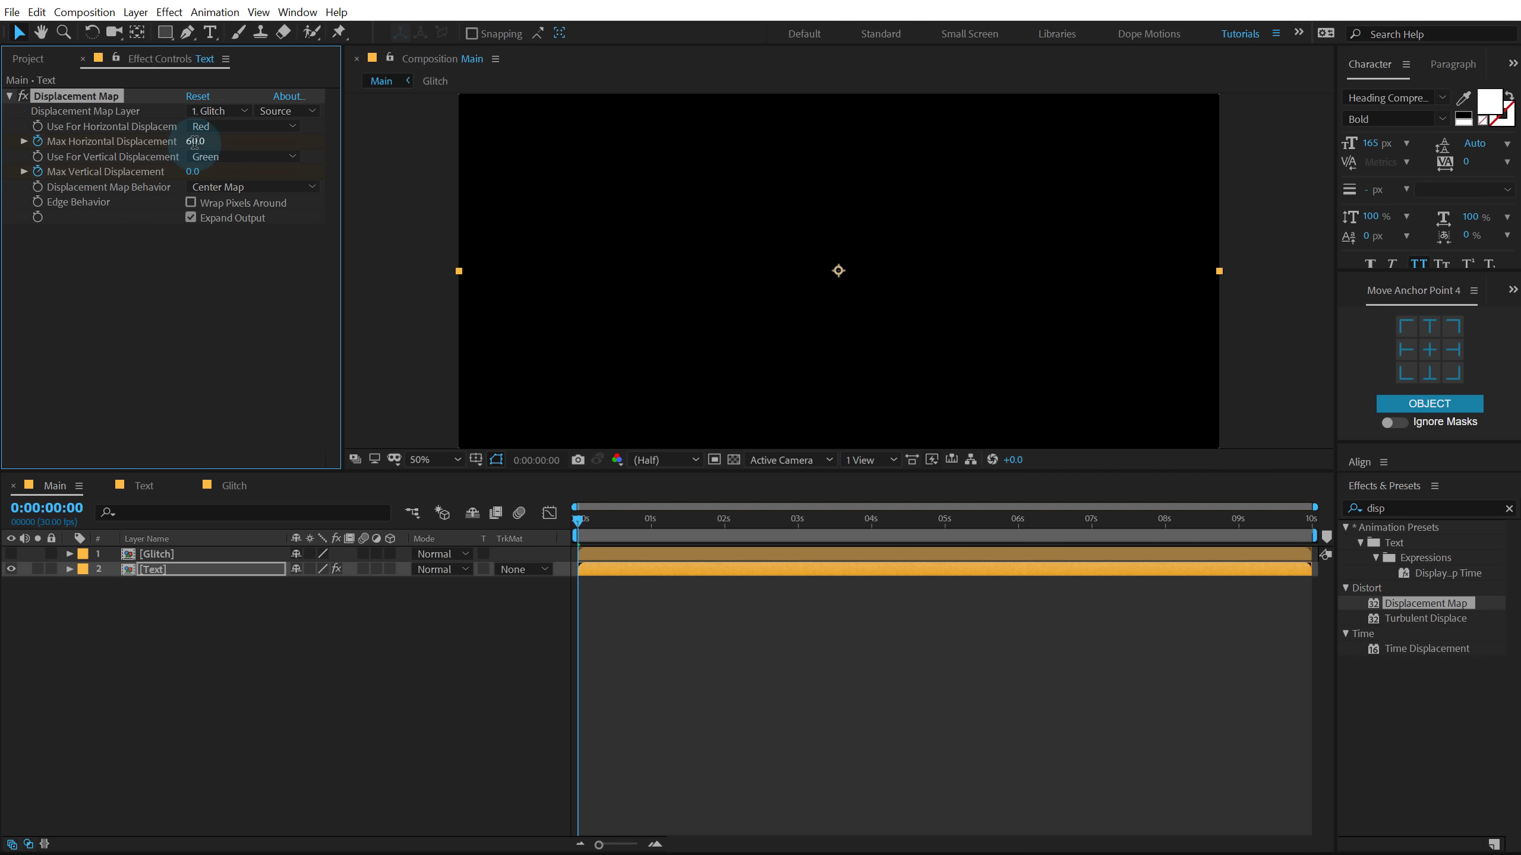
Reveal the Text layer's keyframes and, at frame 10, keyframe Max Horizontal Displacement at 160 and Max Vertical Displacement at 0
left_click(180, 571)
key("u")
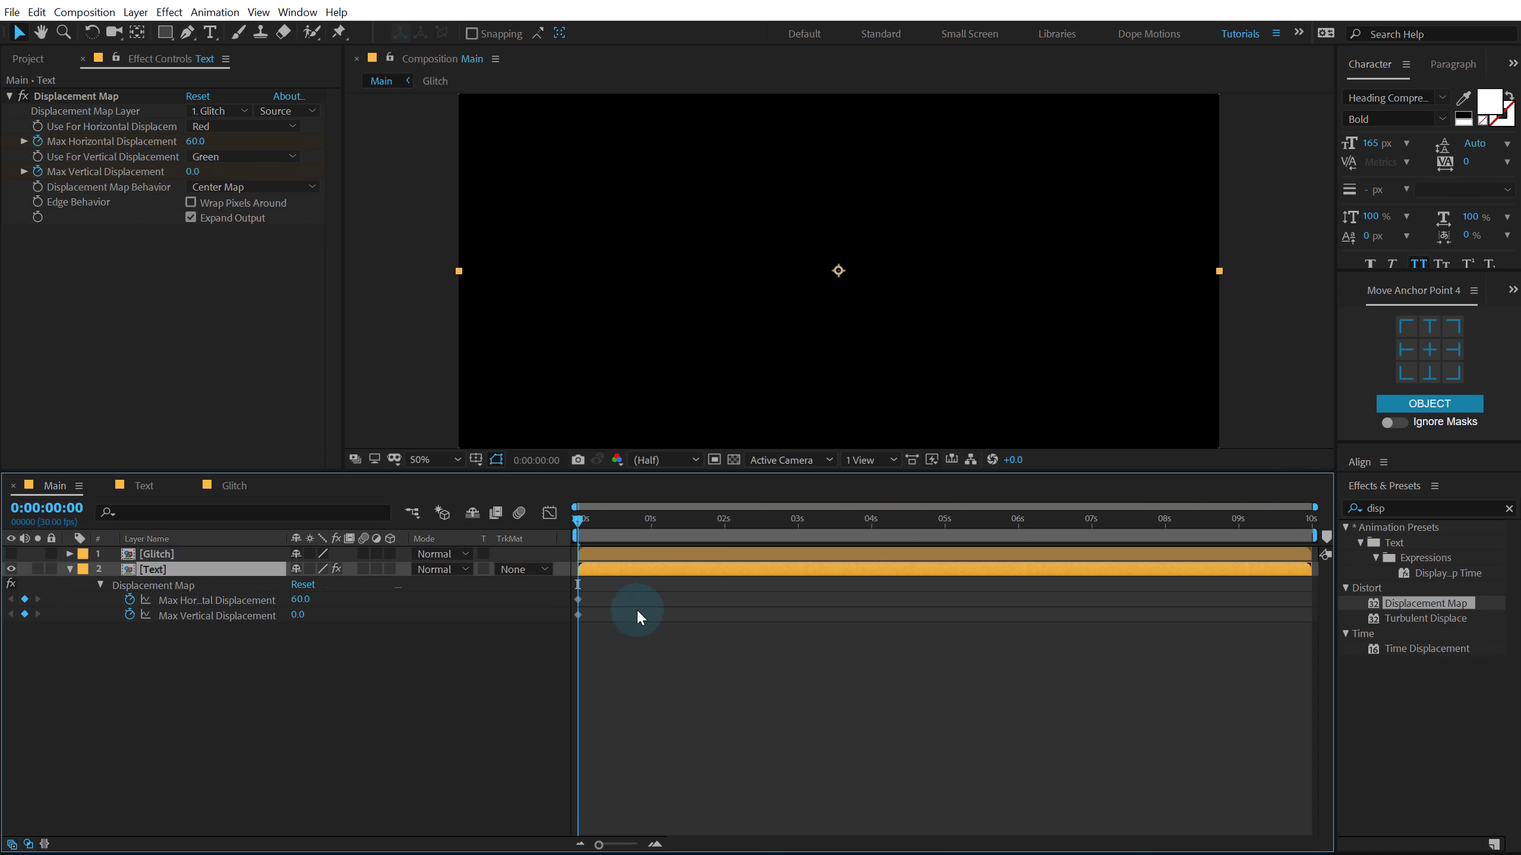
scroll(660, 683, "up", 5)
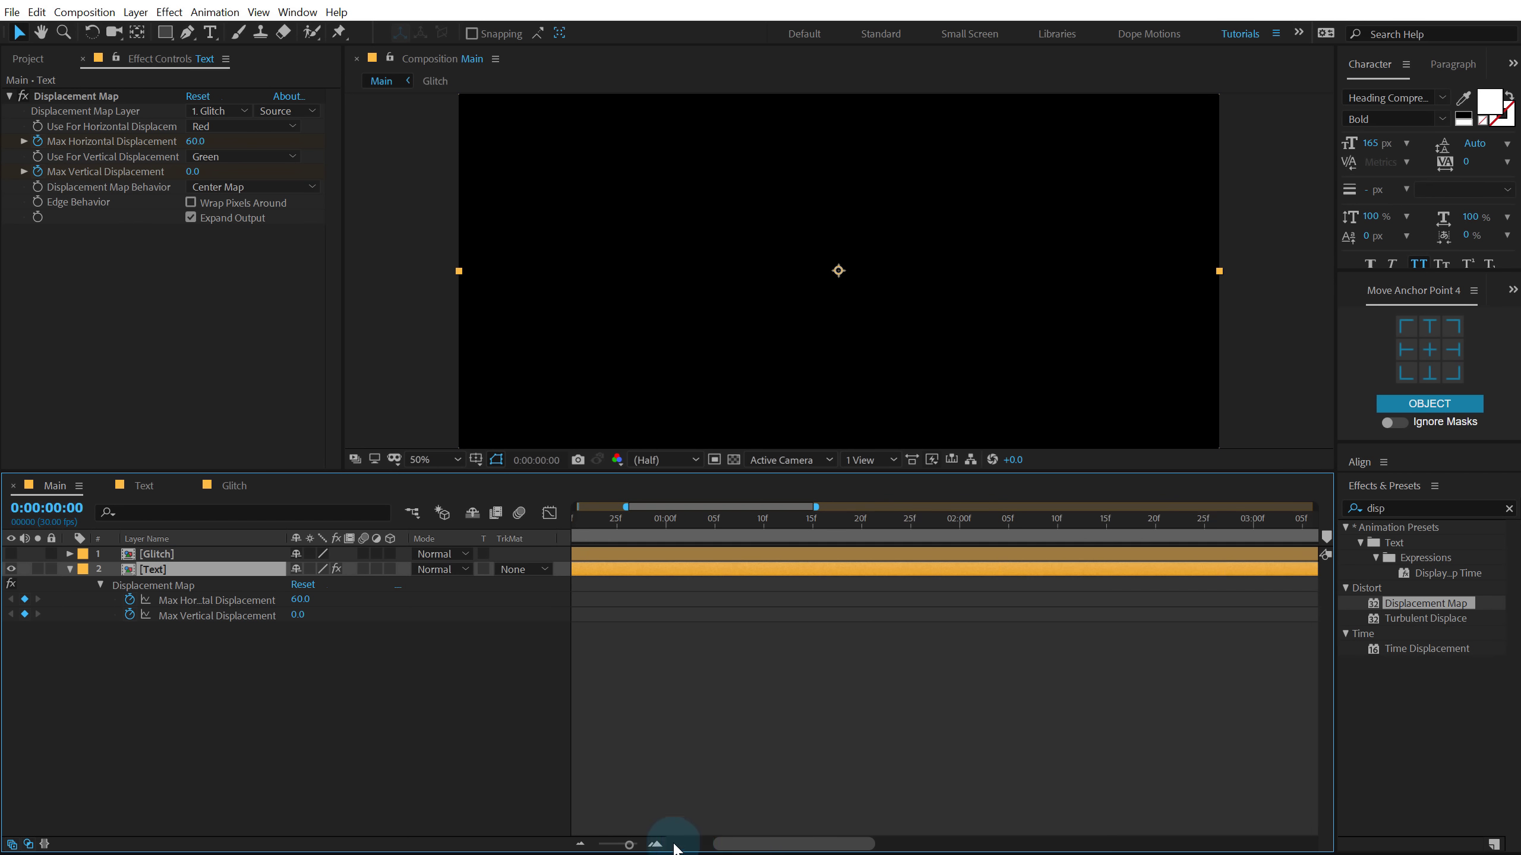
left_click_drag(664, 522, 675, 525)
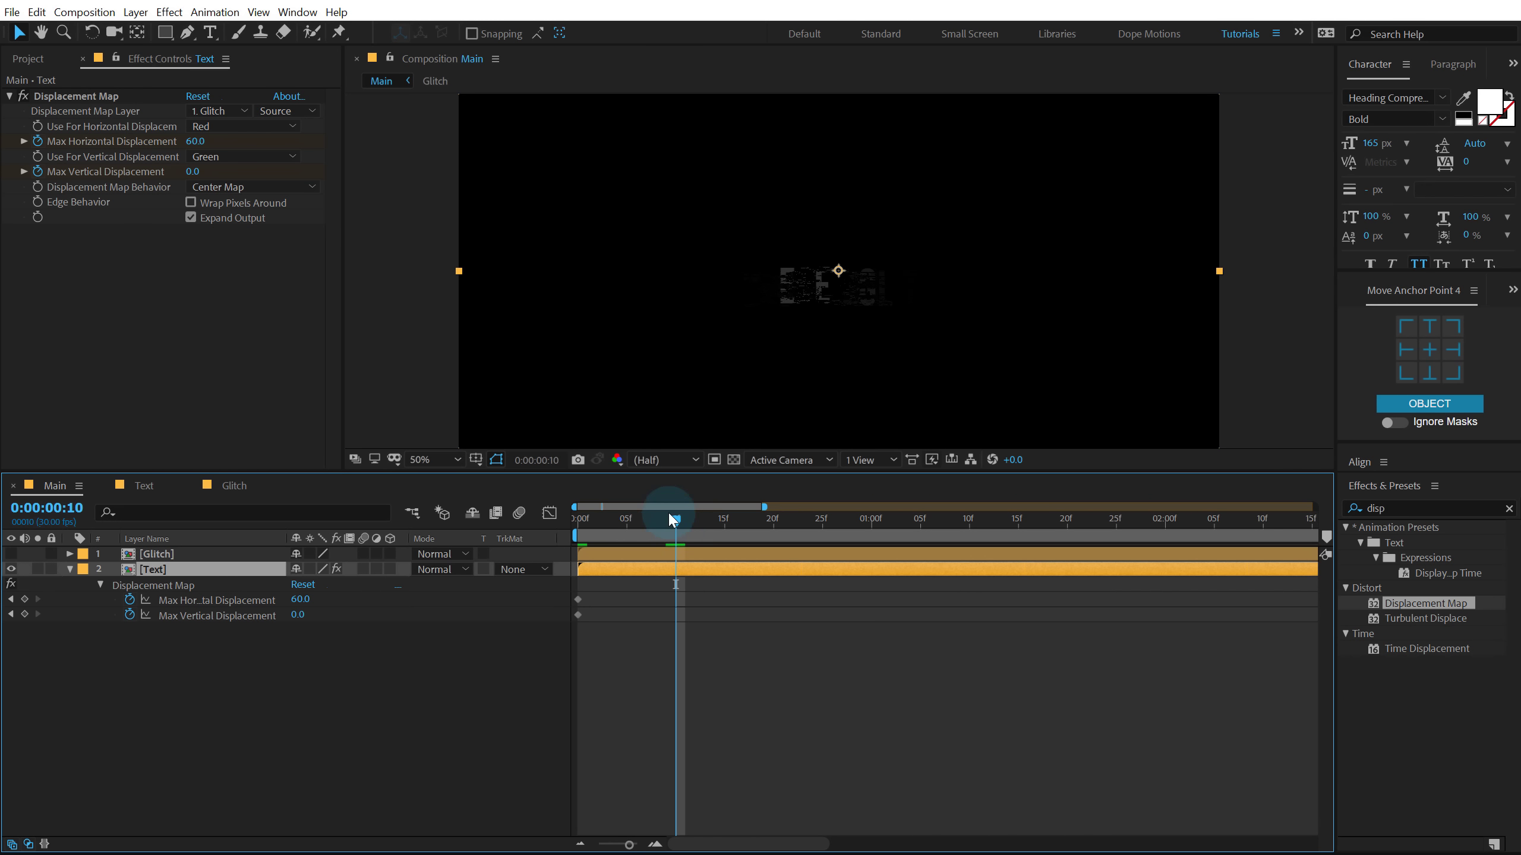
left_click(198, 142)
key("Return")
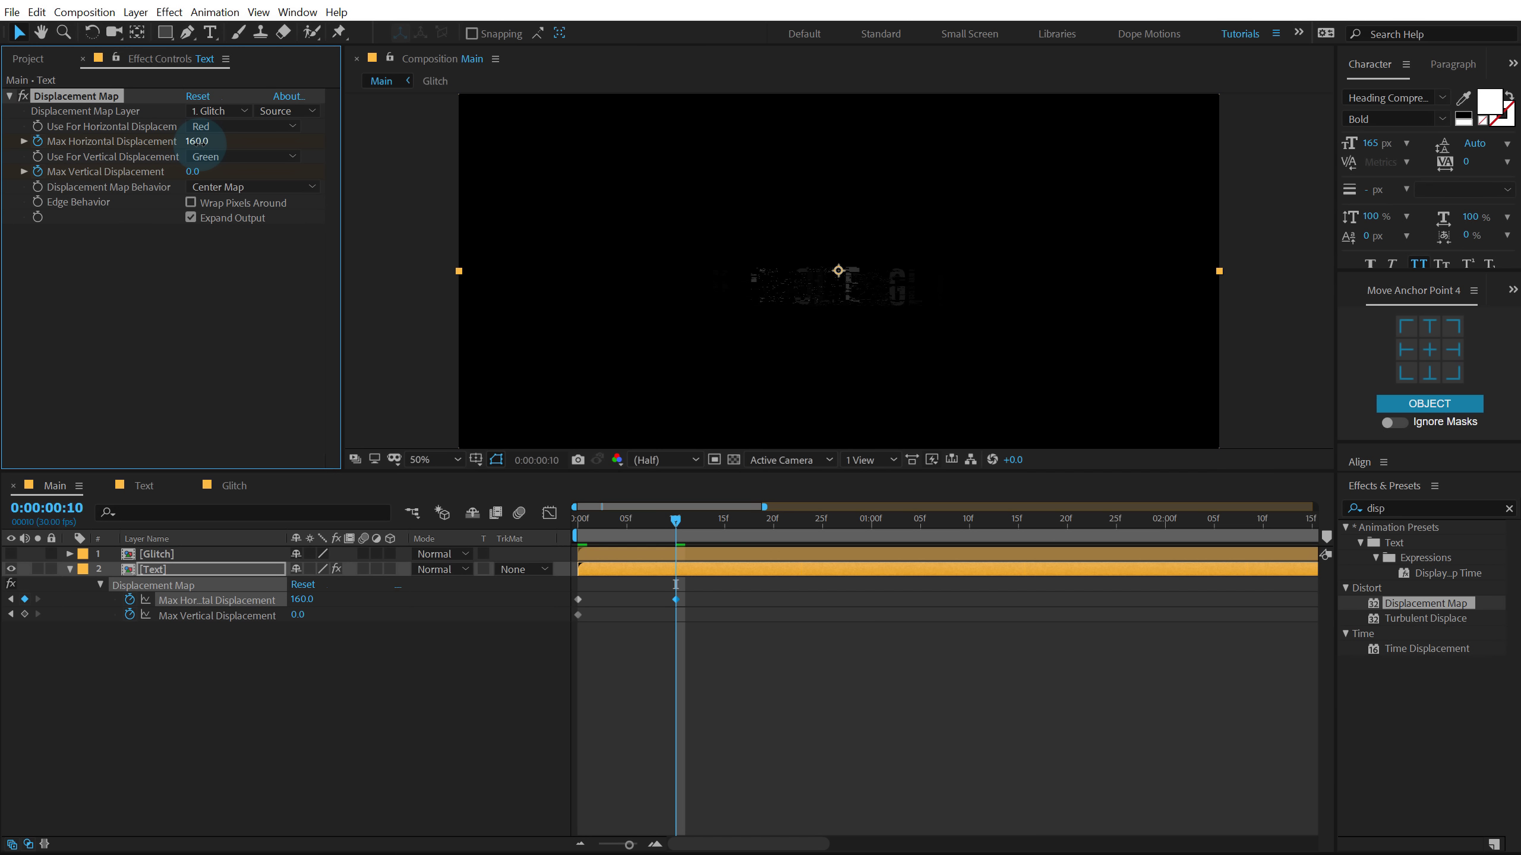
left_click(24, 614)
At frame 15, keyframe the Text layer's Max Horizontal Displacement at -20 and Max Vertical Displacement at 0
left_click(721, 526)
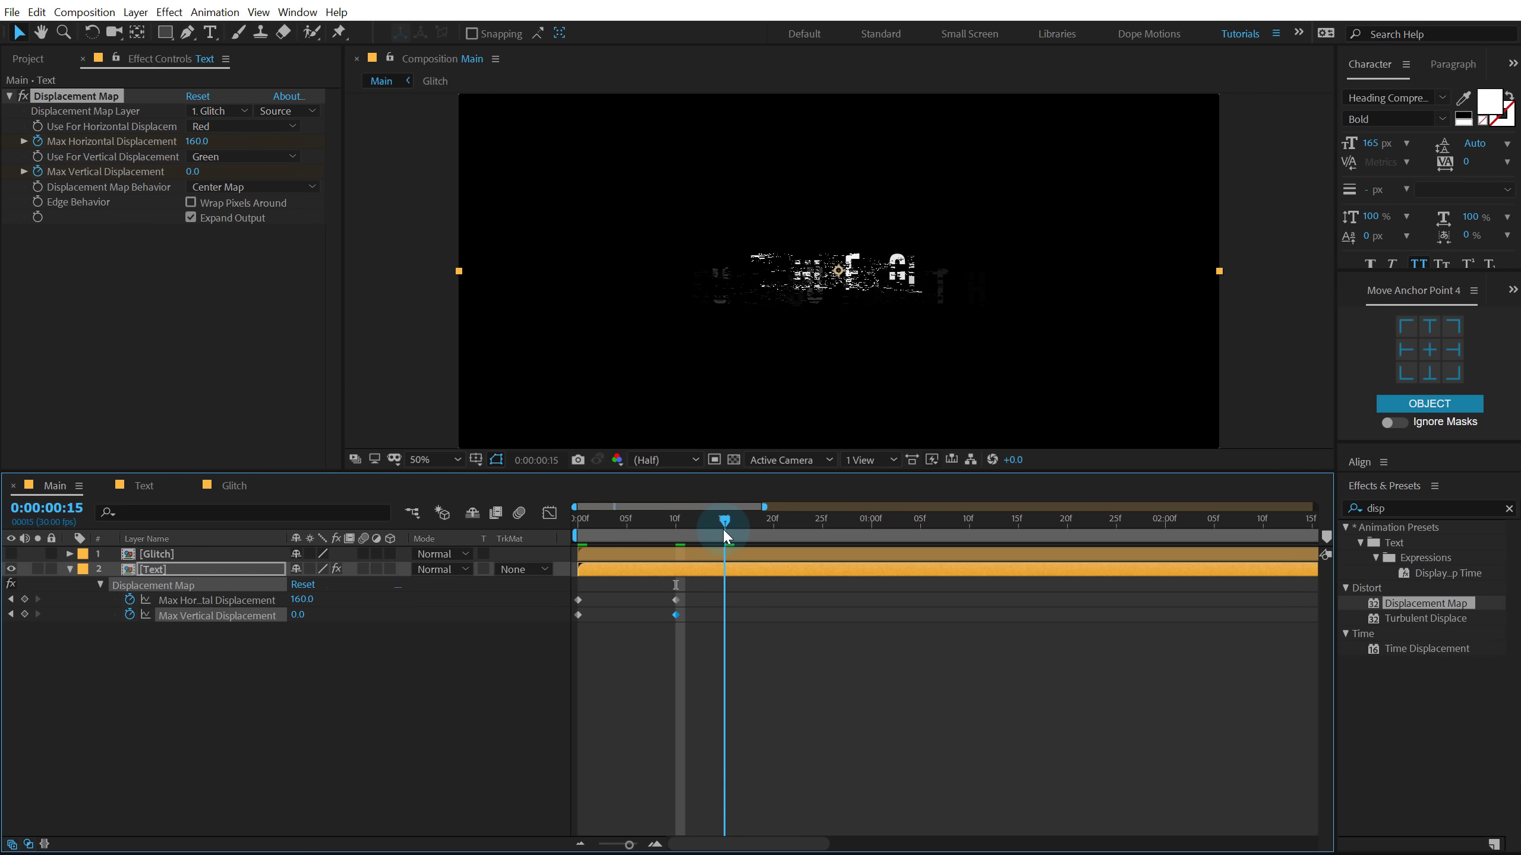
left_click(80, 146)
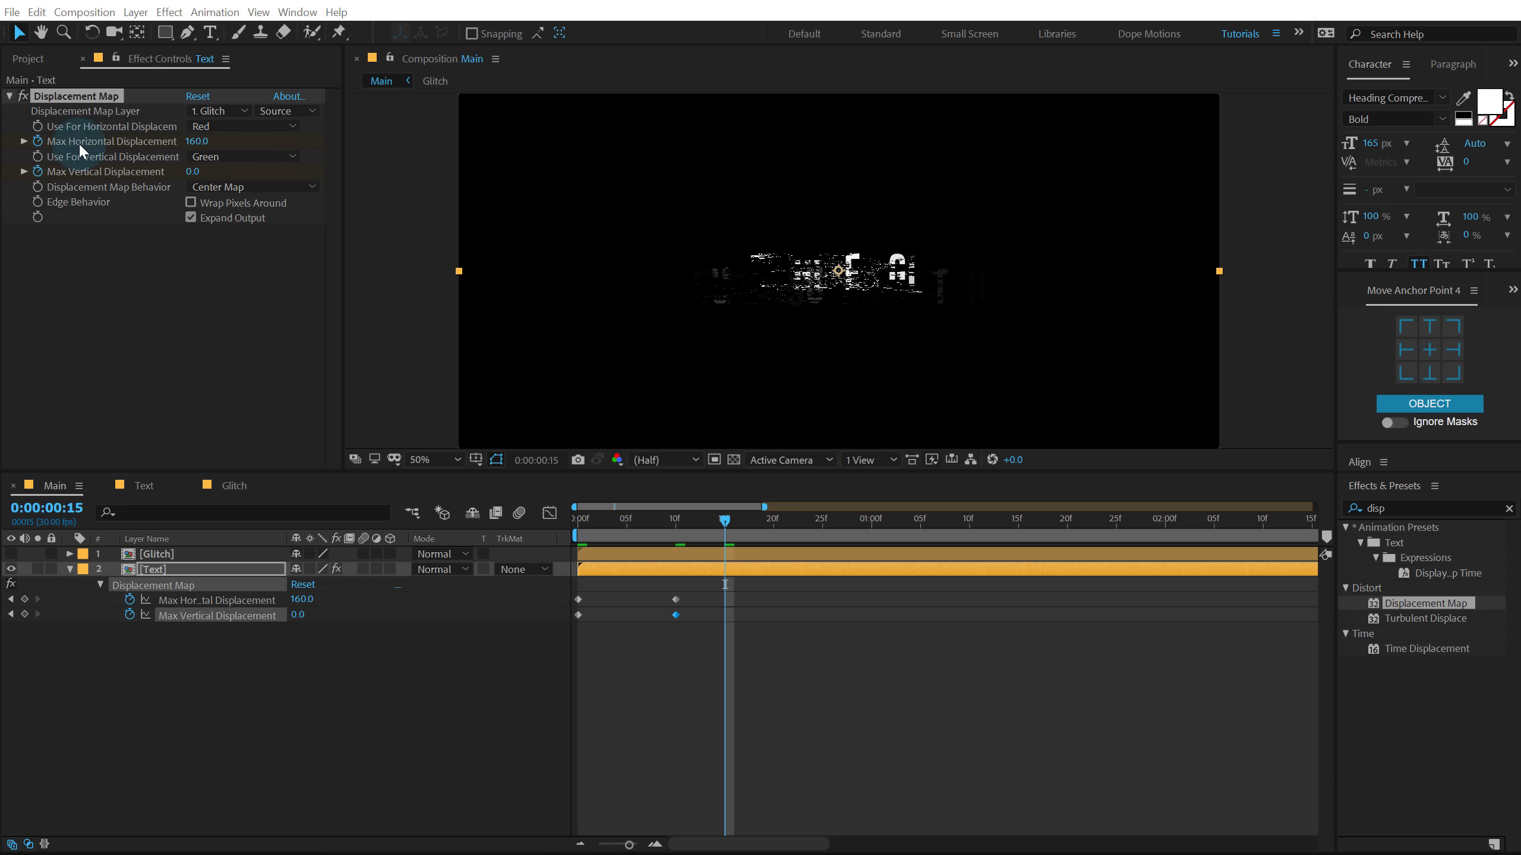
left_click(191, 141)
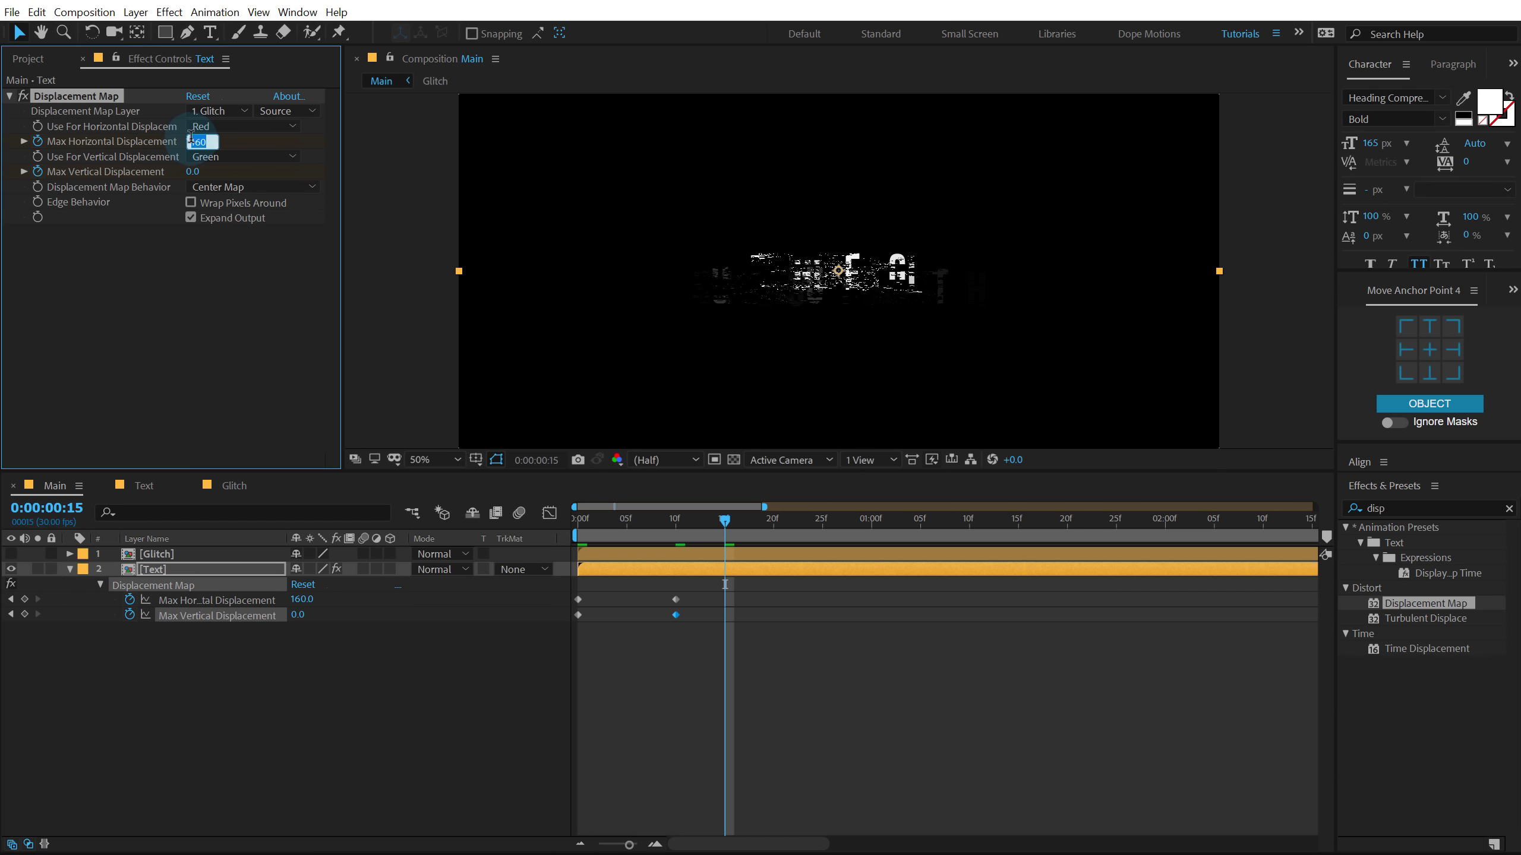
type("-20")
key("Return")
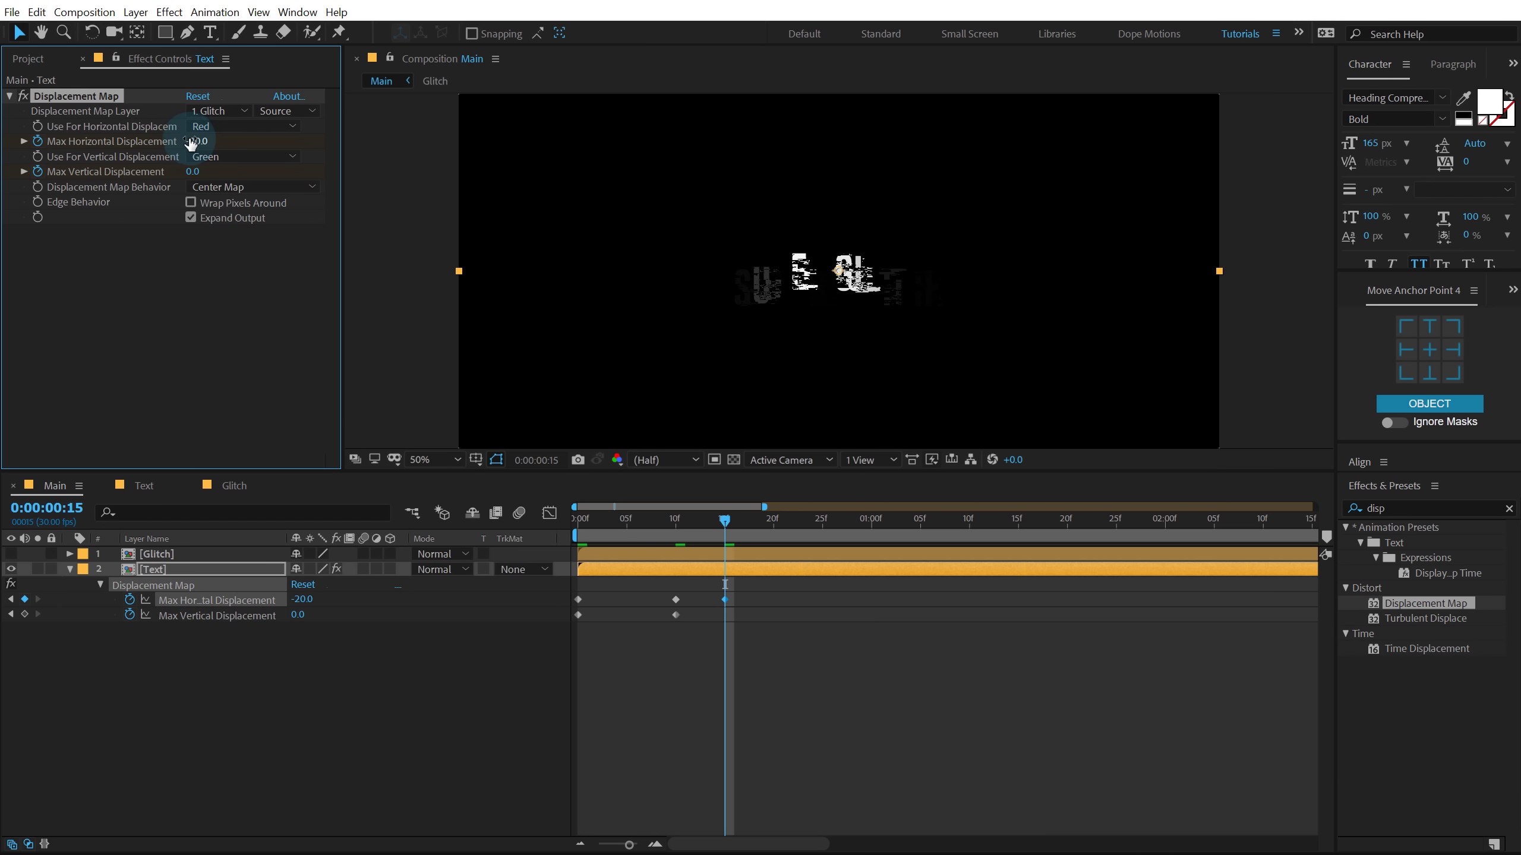
left_click(24, 618)
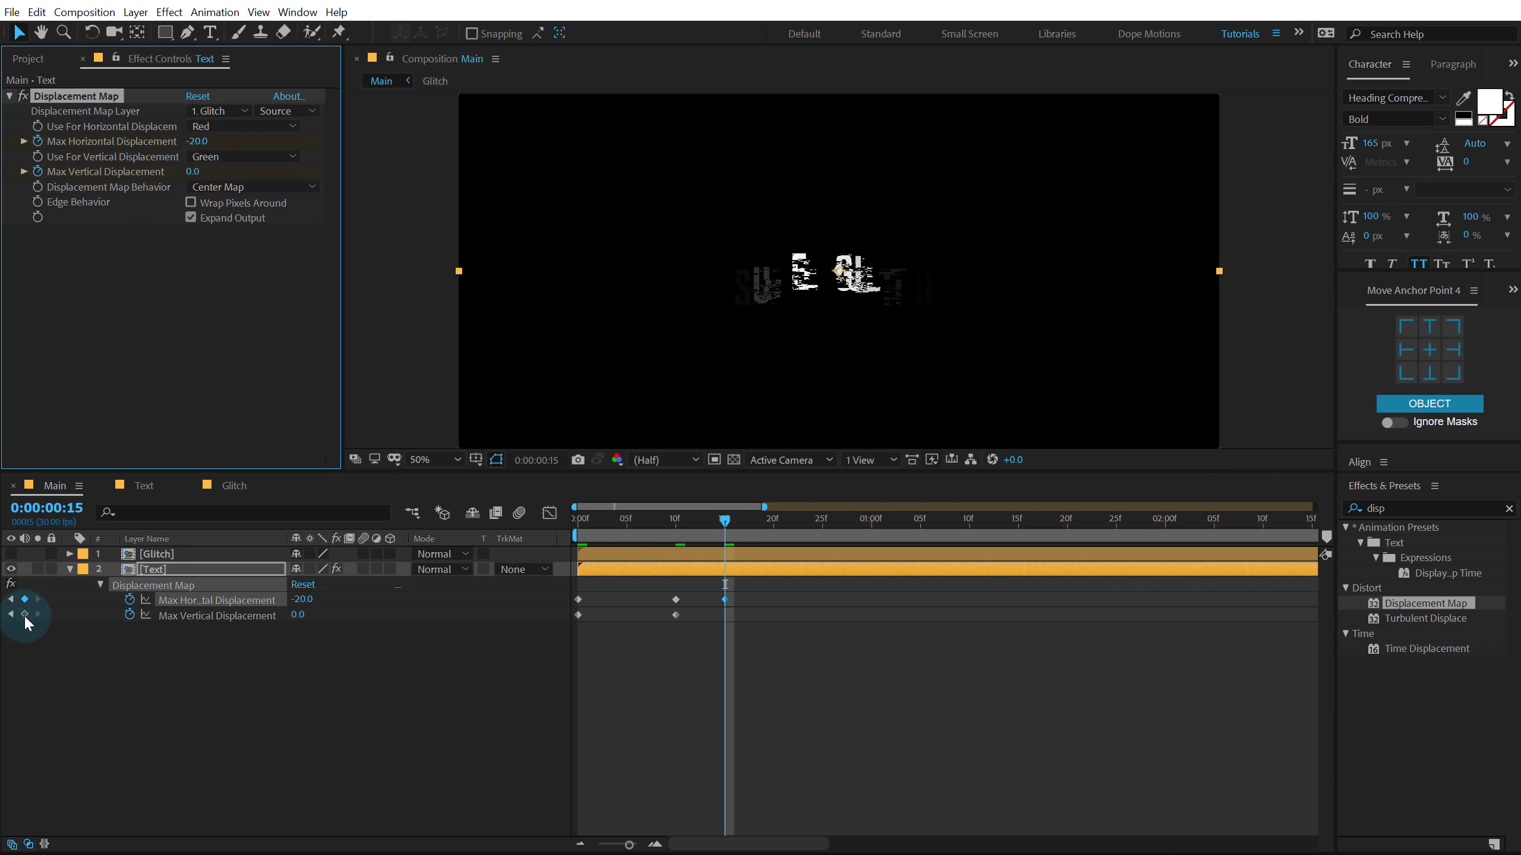
left_click(24, 615)
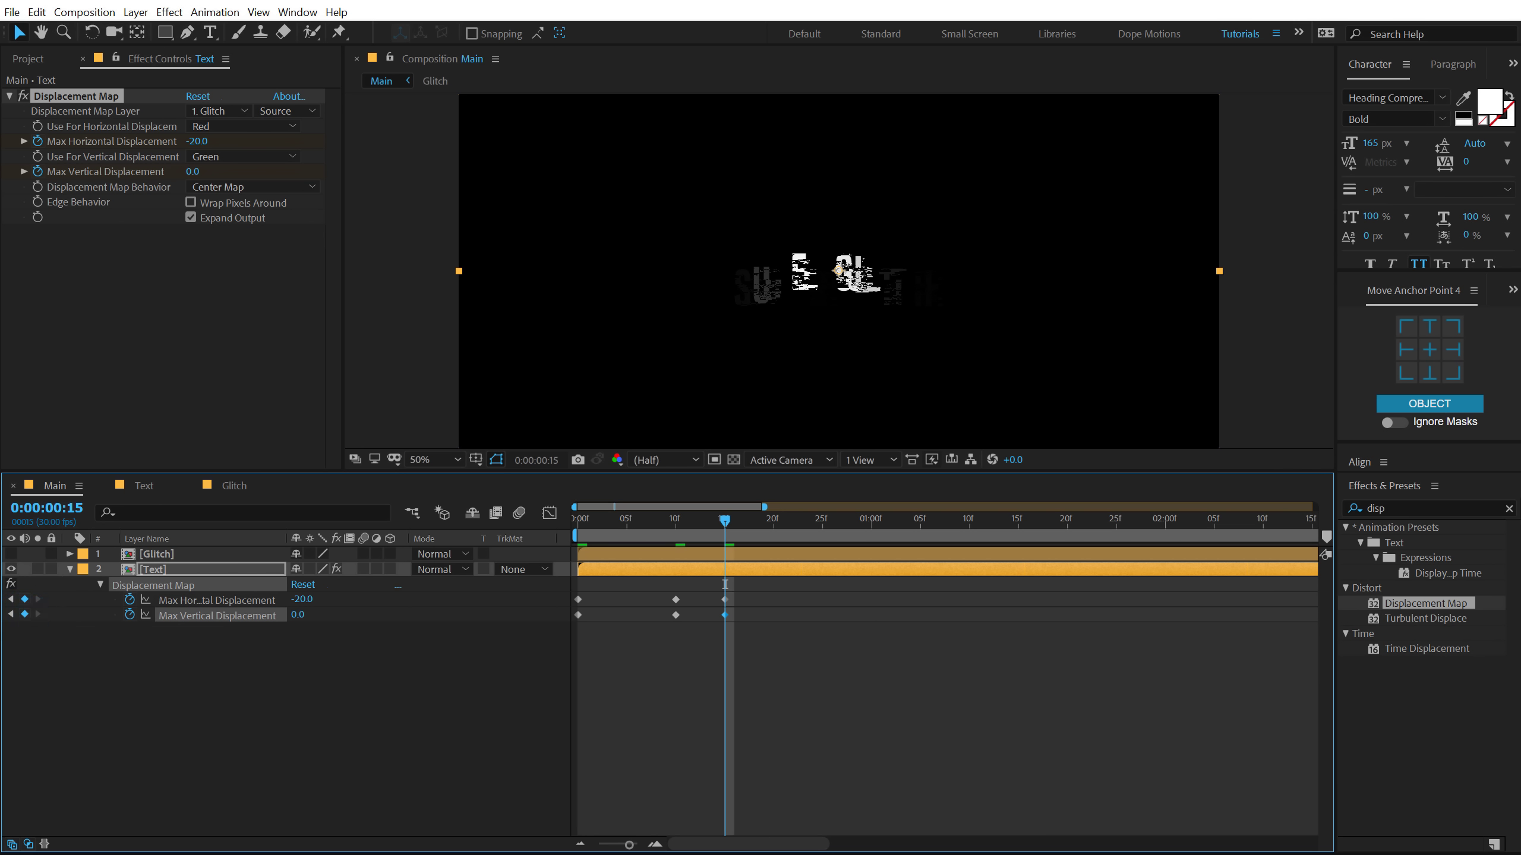
At 0:00:01:00, keyframe both Max Horizontal Displacement and Max Vertical Displacement at 0
left_click(872, 521)
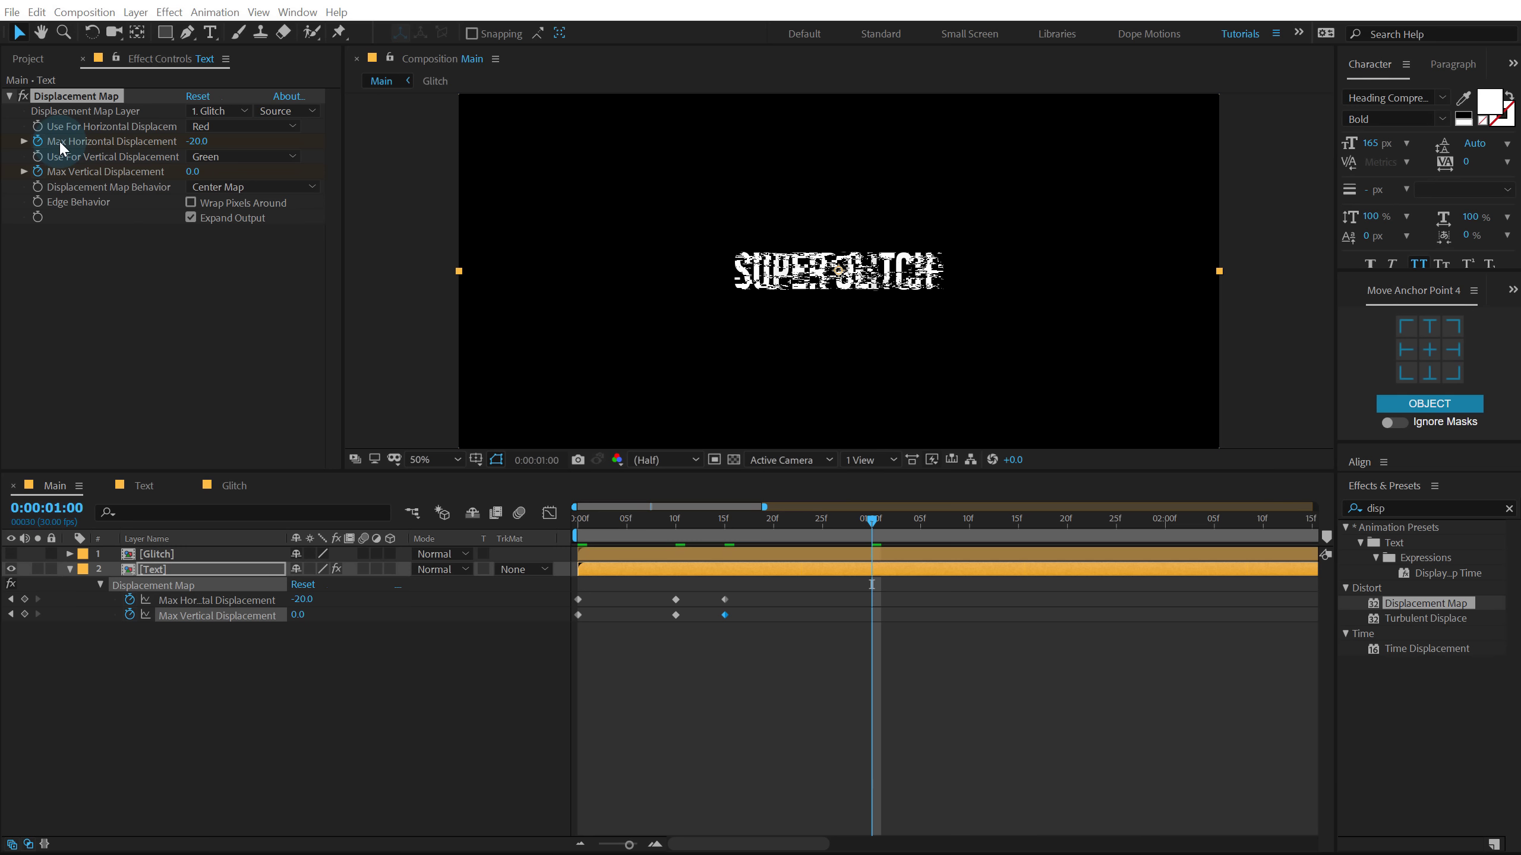
left_click(197, 143)
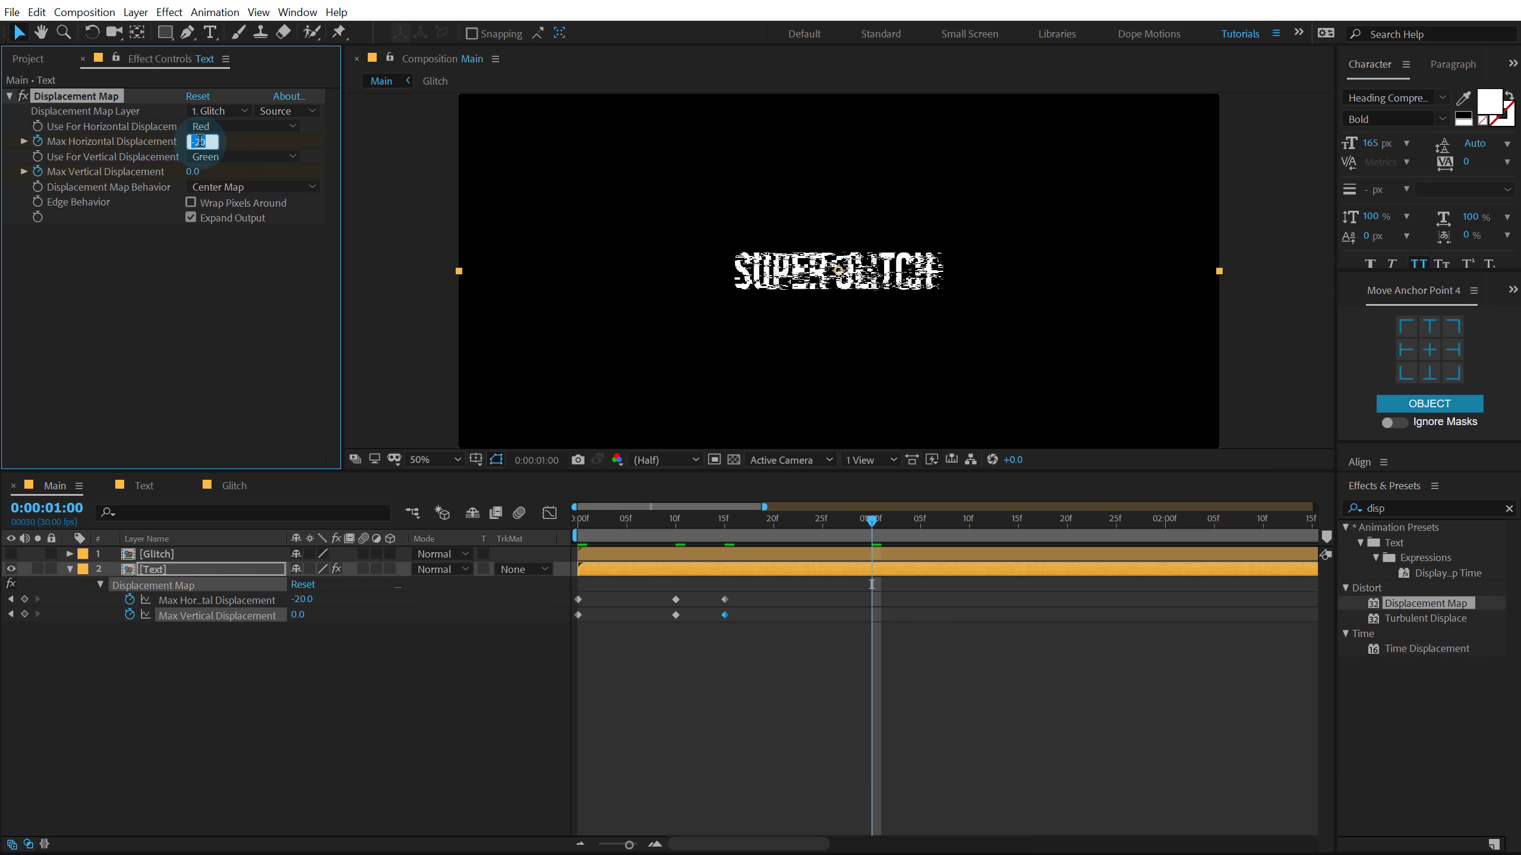
type("0")
key("Return")
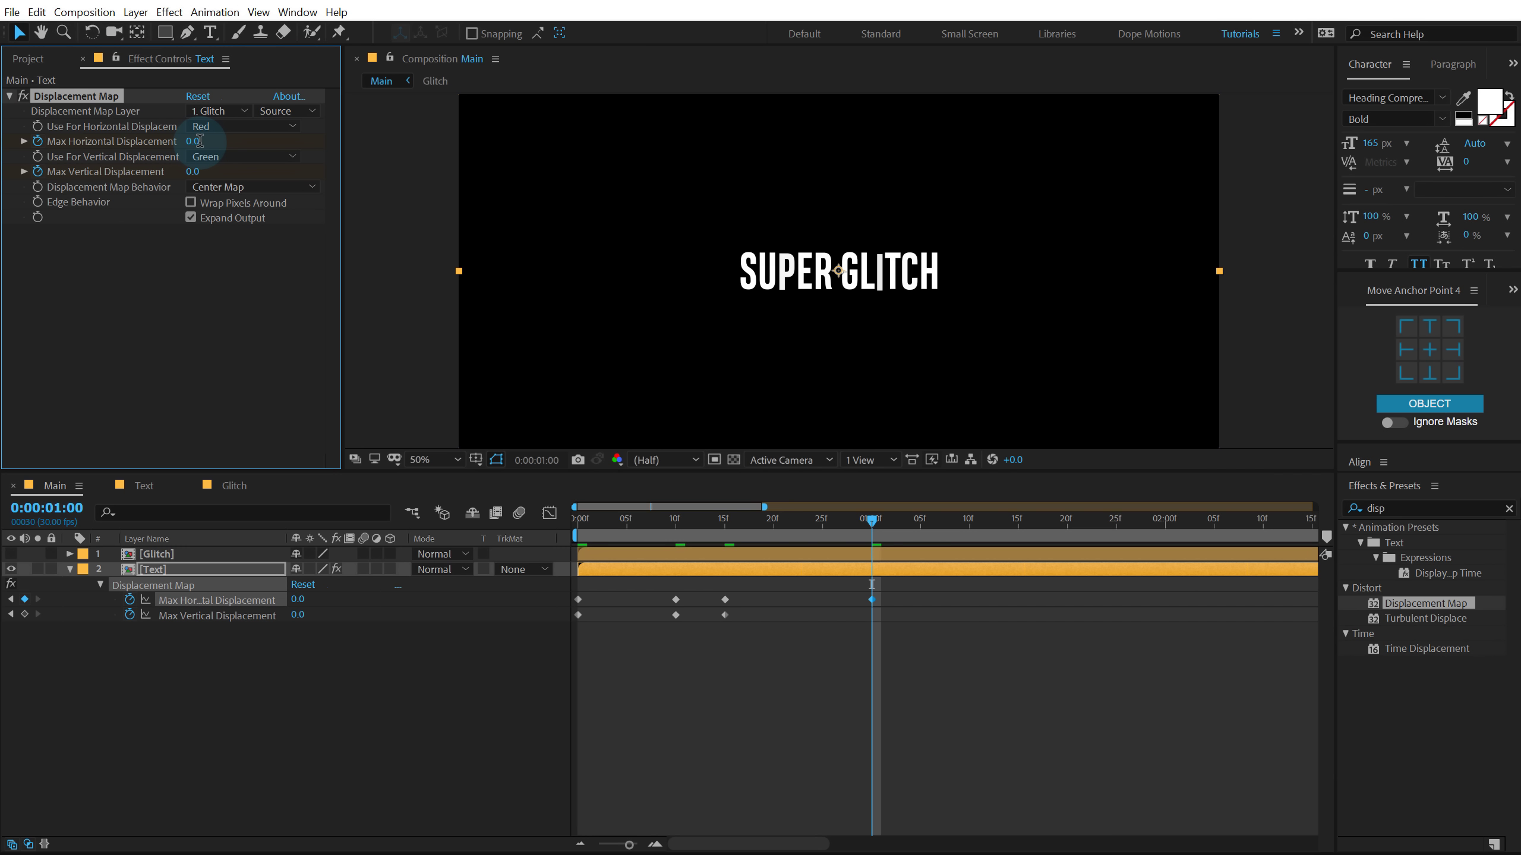
left_click(24, 614)
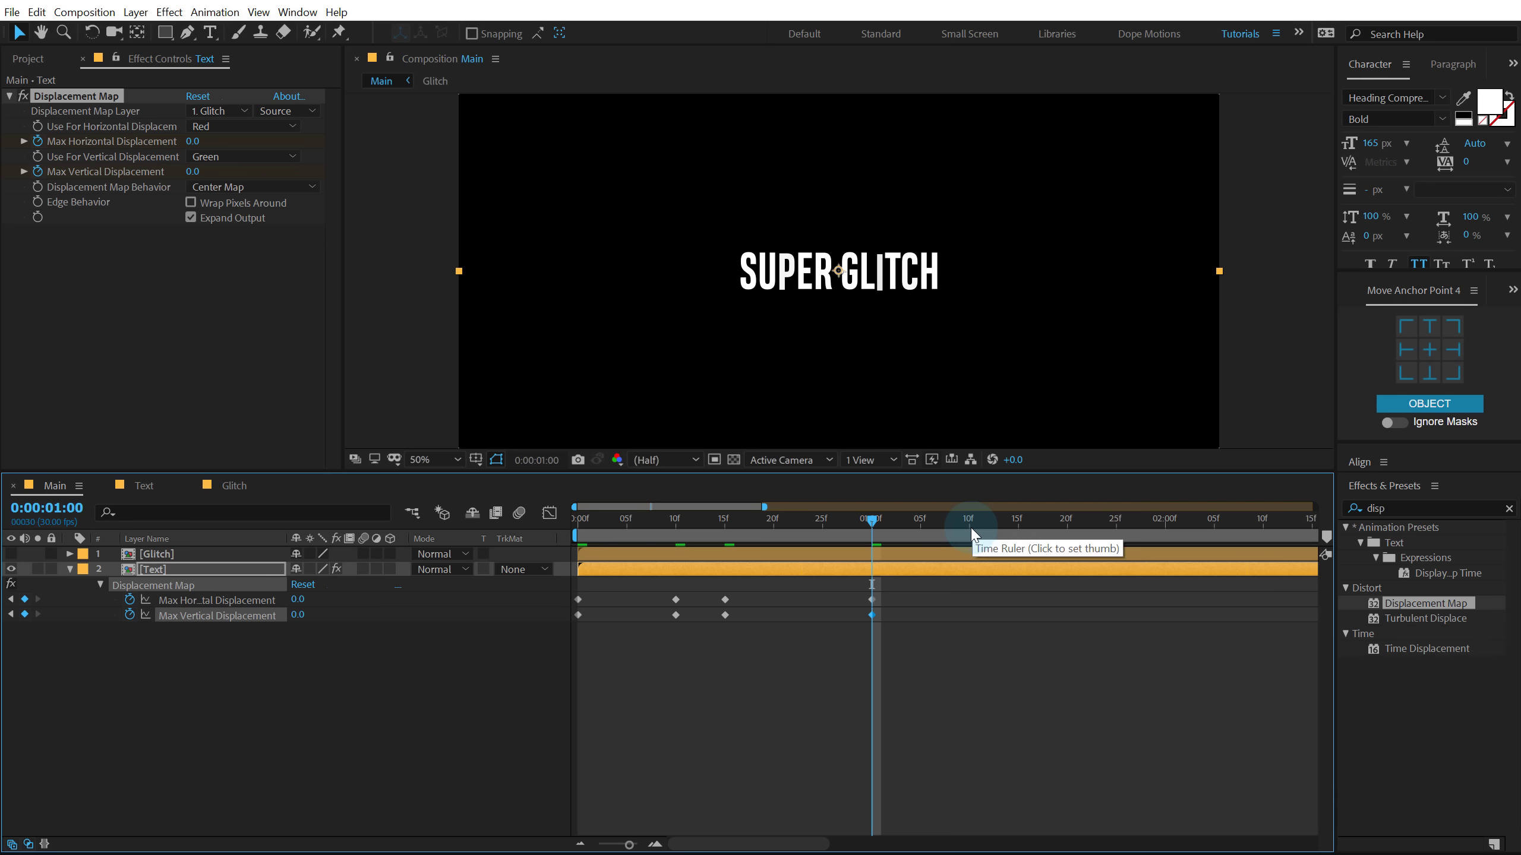
At 0:00:01:10, keyframe both Max Horizontal Displacement and Max Vertical Displacement at 6
left_click(969, 519)
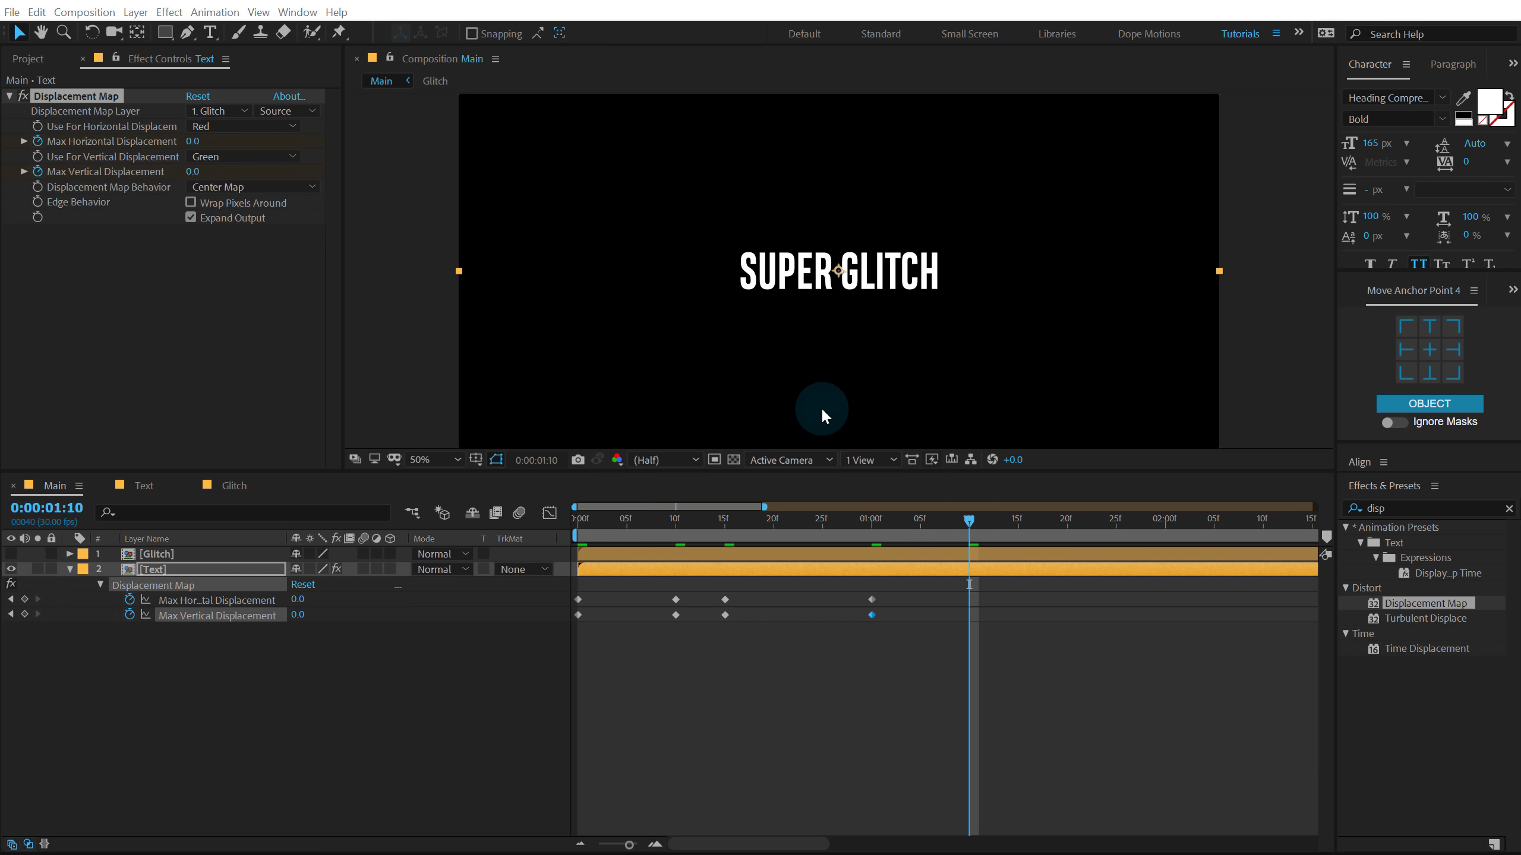
left_click(193, 142)
type("6")
key("Tab")
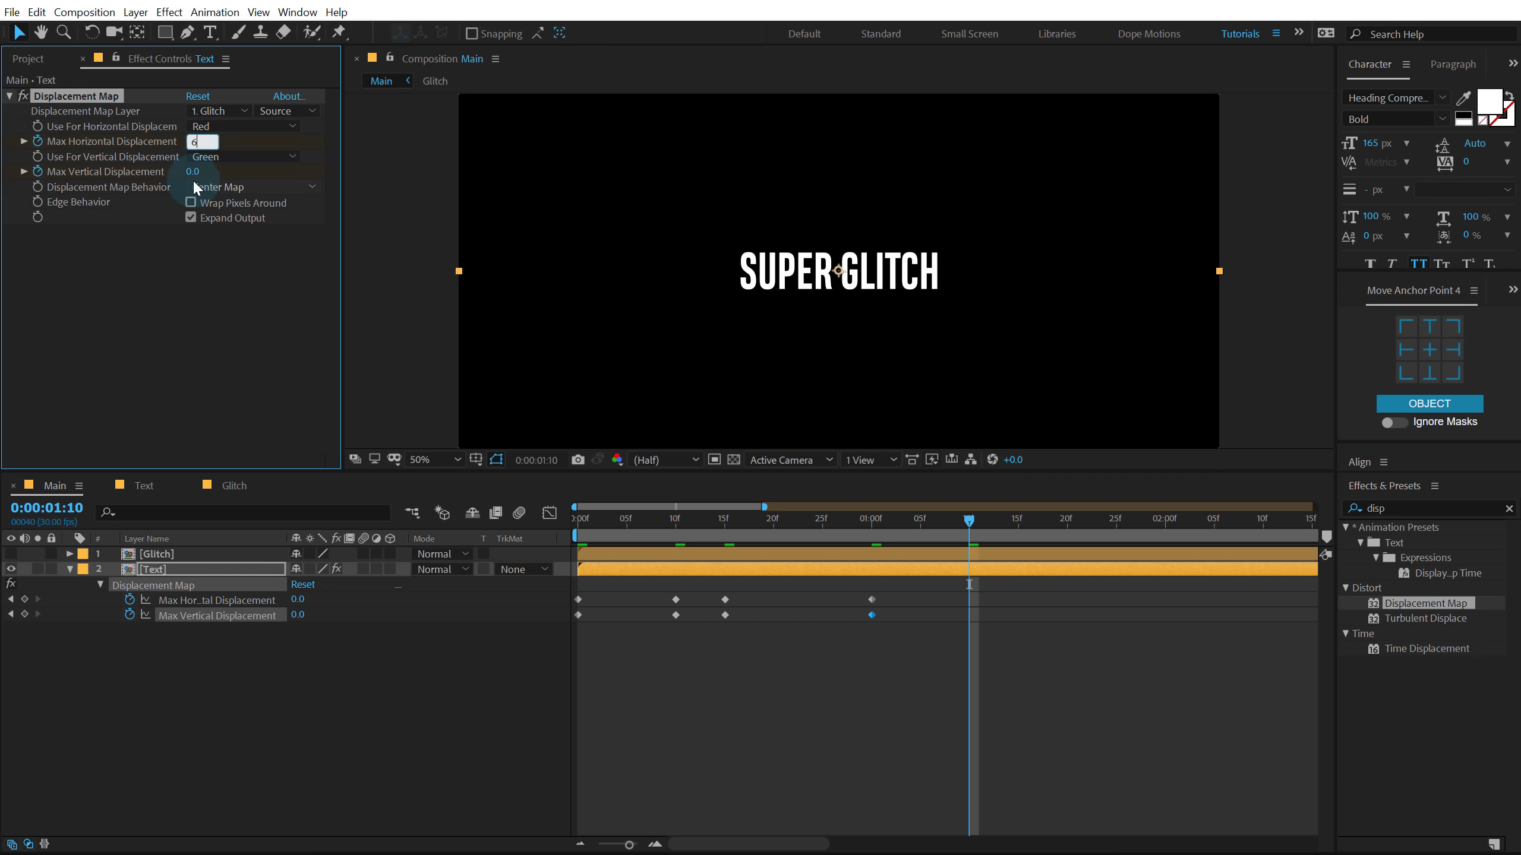
type("6")
left_click(212, 342)
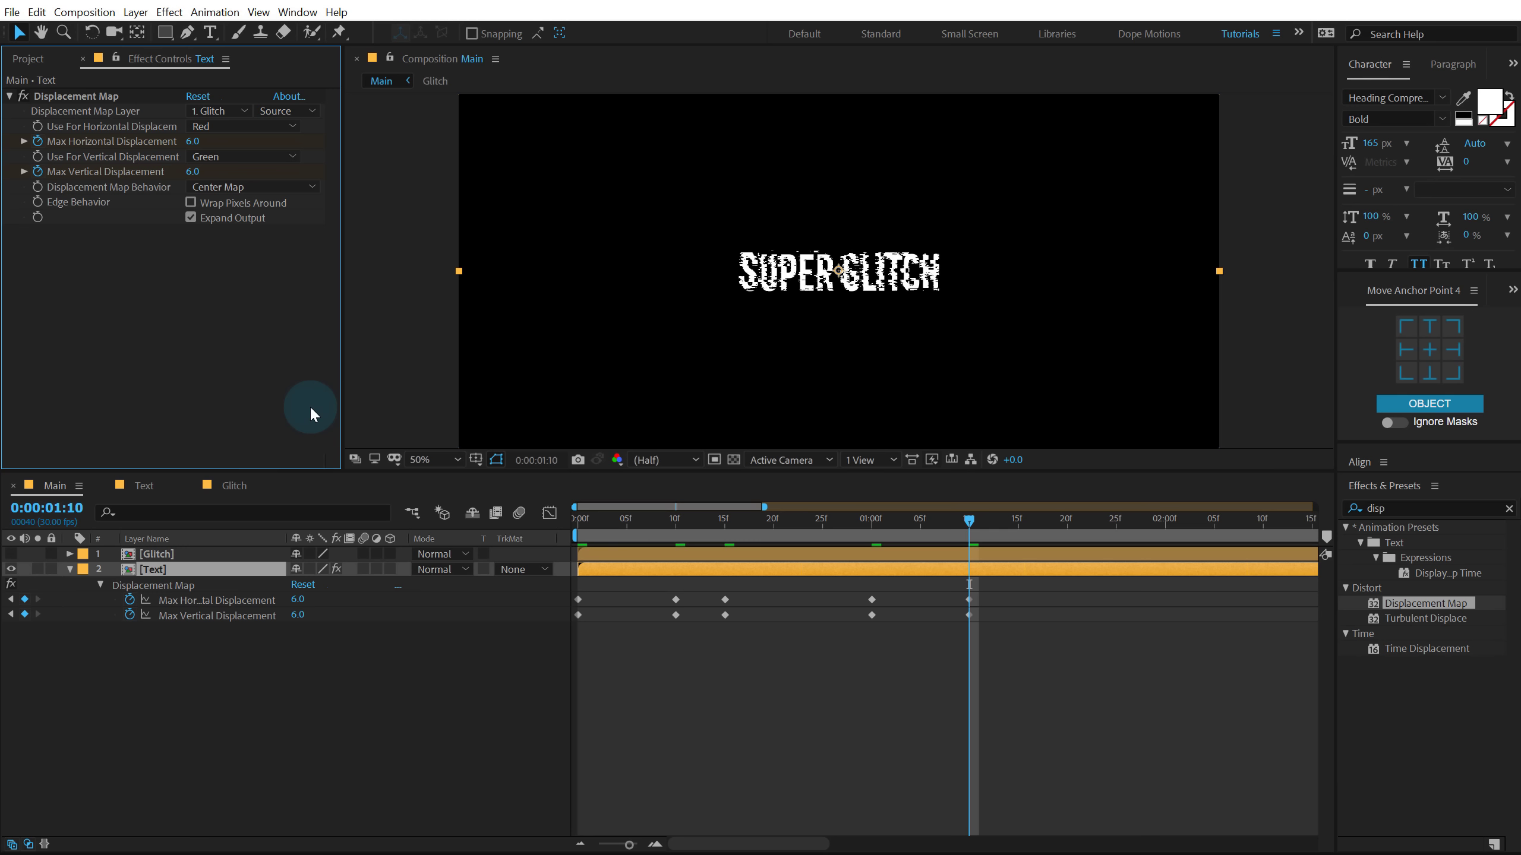
Copy the horizontal and vertical displacement keyframes from 0:00:01:00 to 0:00:01:20
left_click(1066, 526)
left_click(1030, 647)
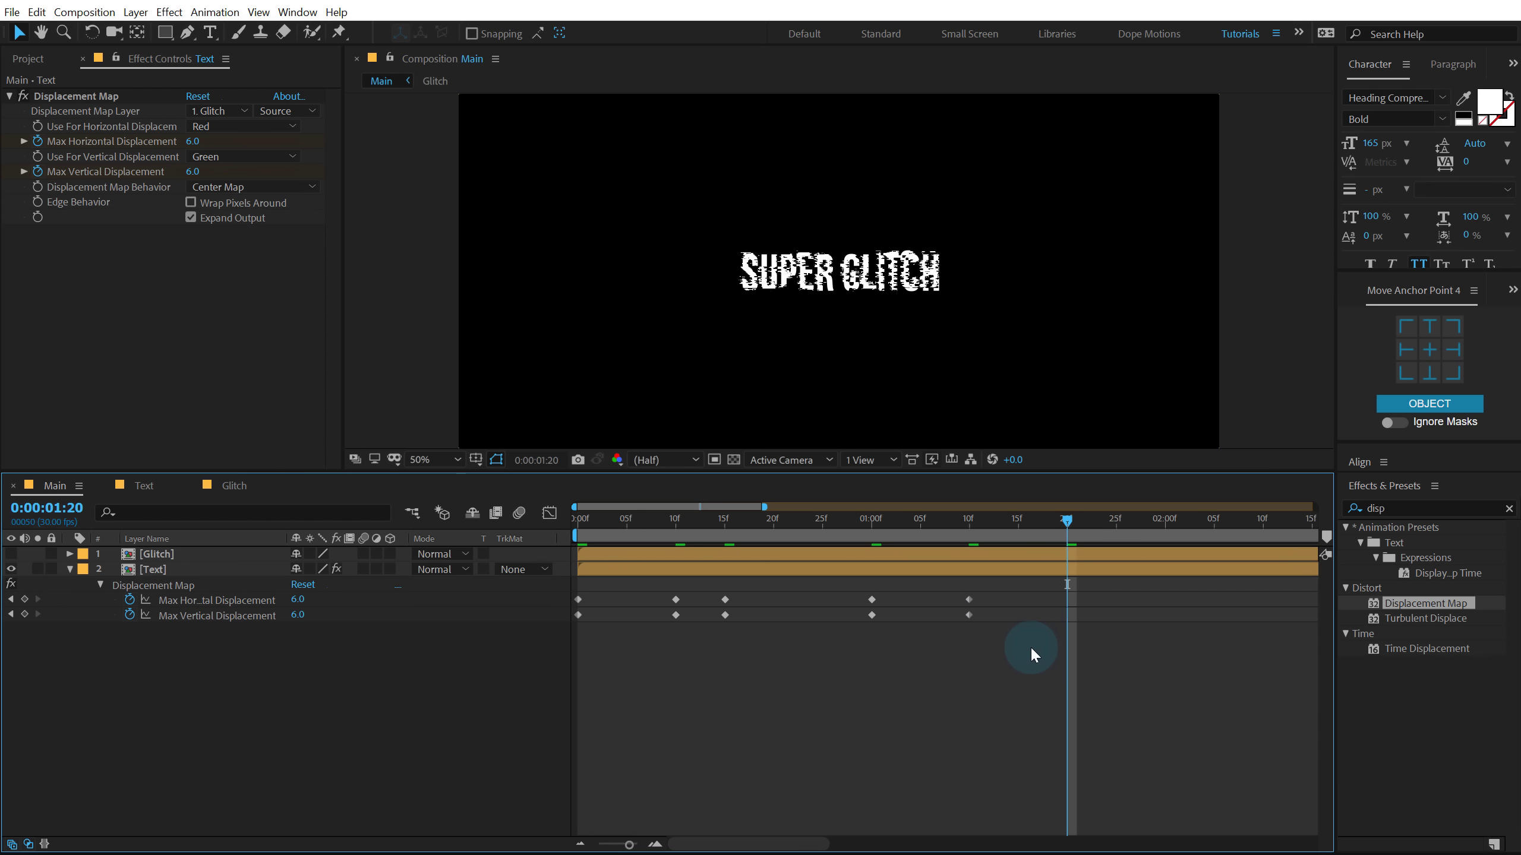
left_click(871, 600)
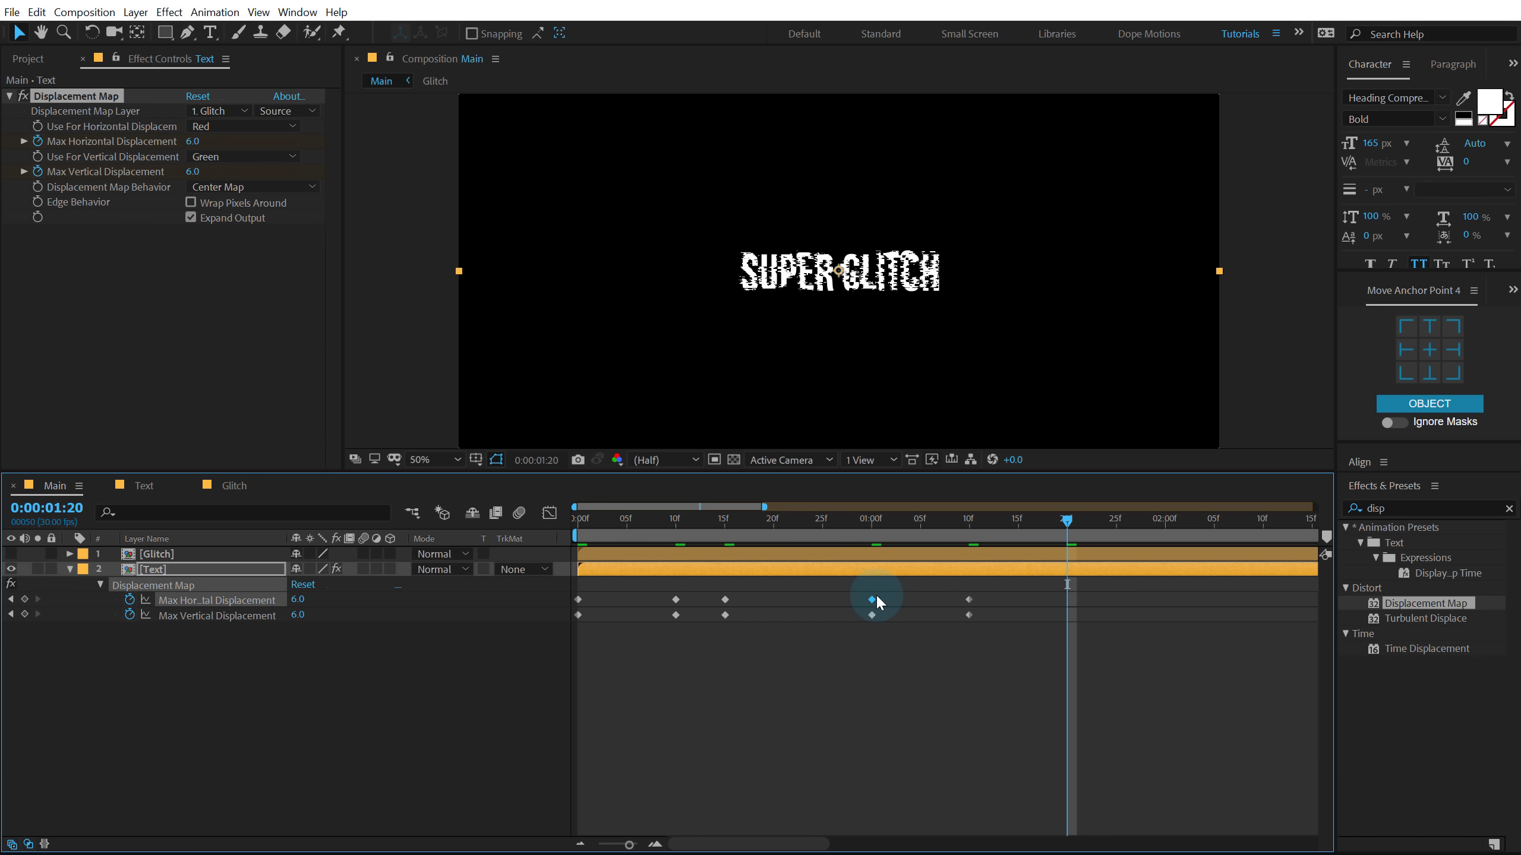
key("ctrl+c")
key("ctrl+v")
left_click(871, 616)
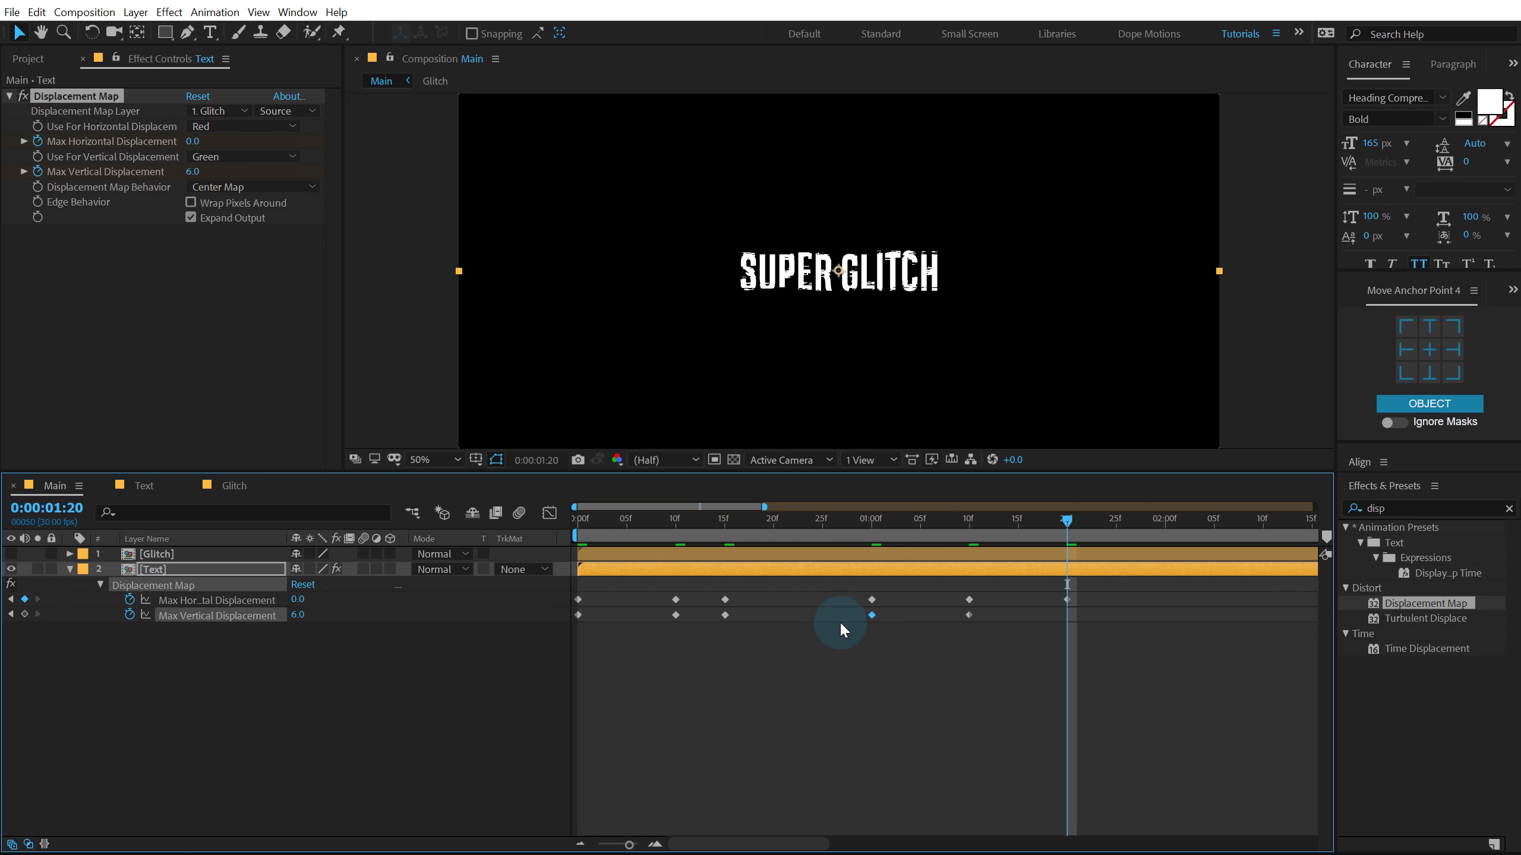
key("ctrl+c")
key("ctrl+v")
Review the animation back to the first frame and duplicate the Text layer's Displacement Map effect with its keyframes
left_click_drag(596, 520, 517, 594)
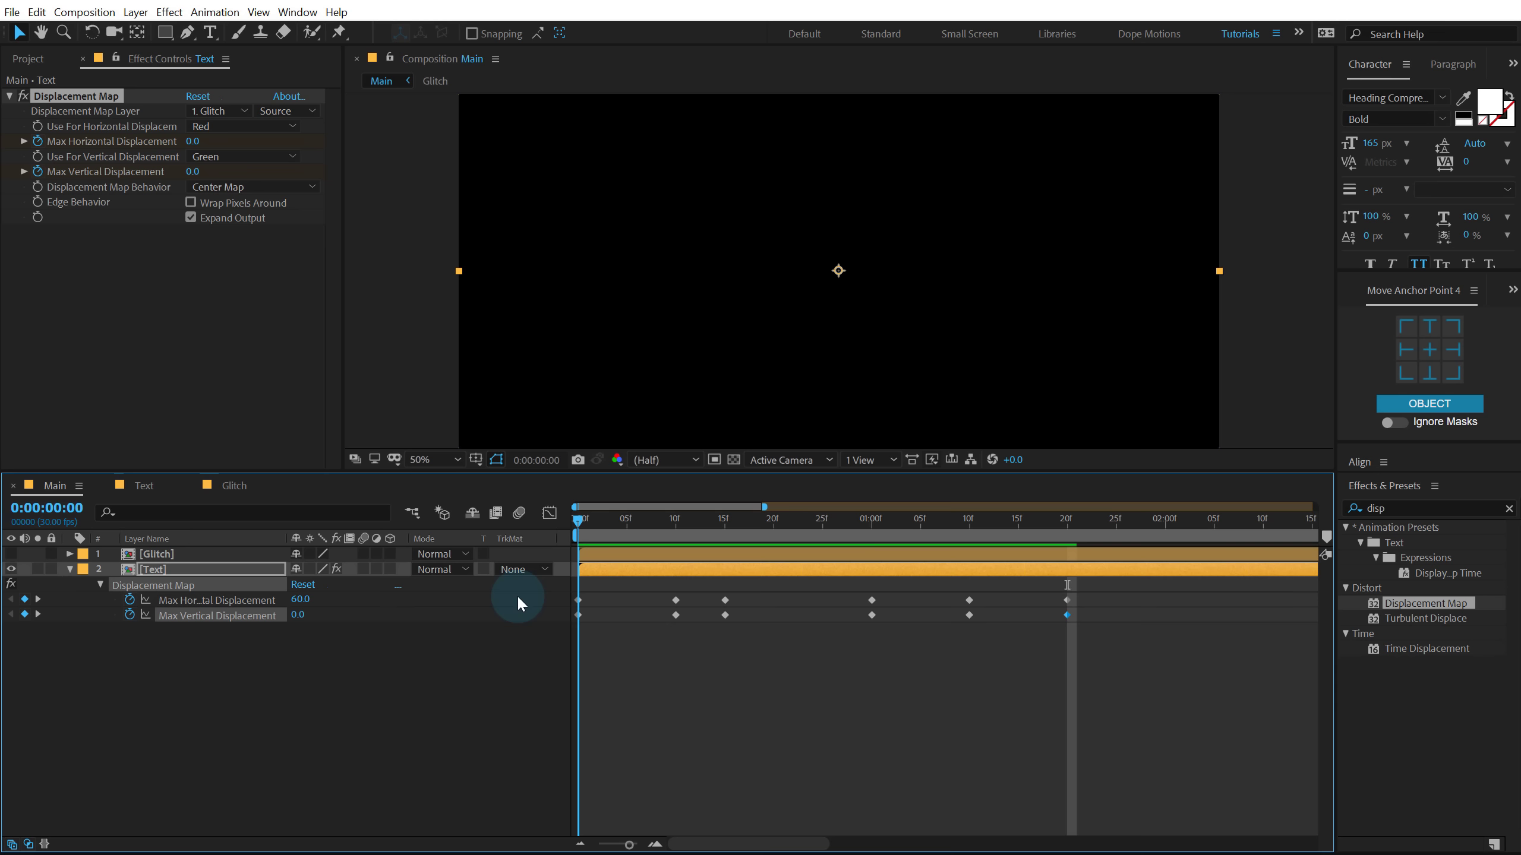
left_click(161, 573)
left_click(92, 97)
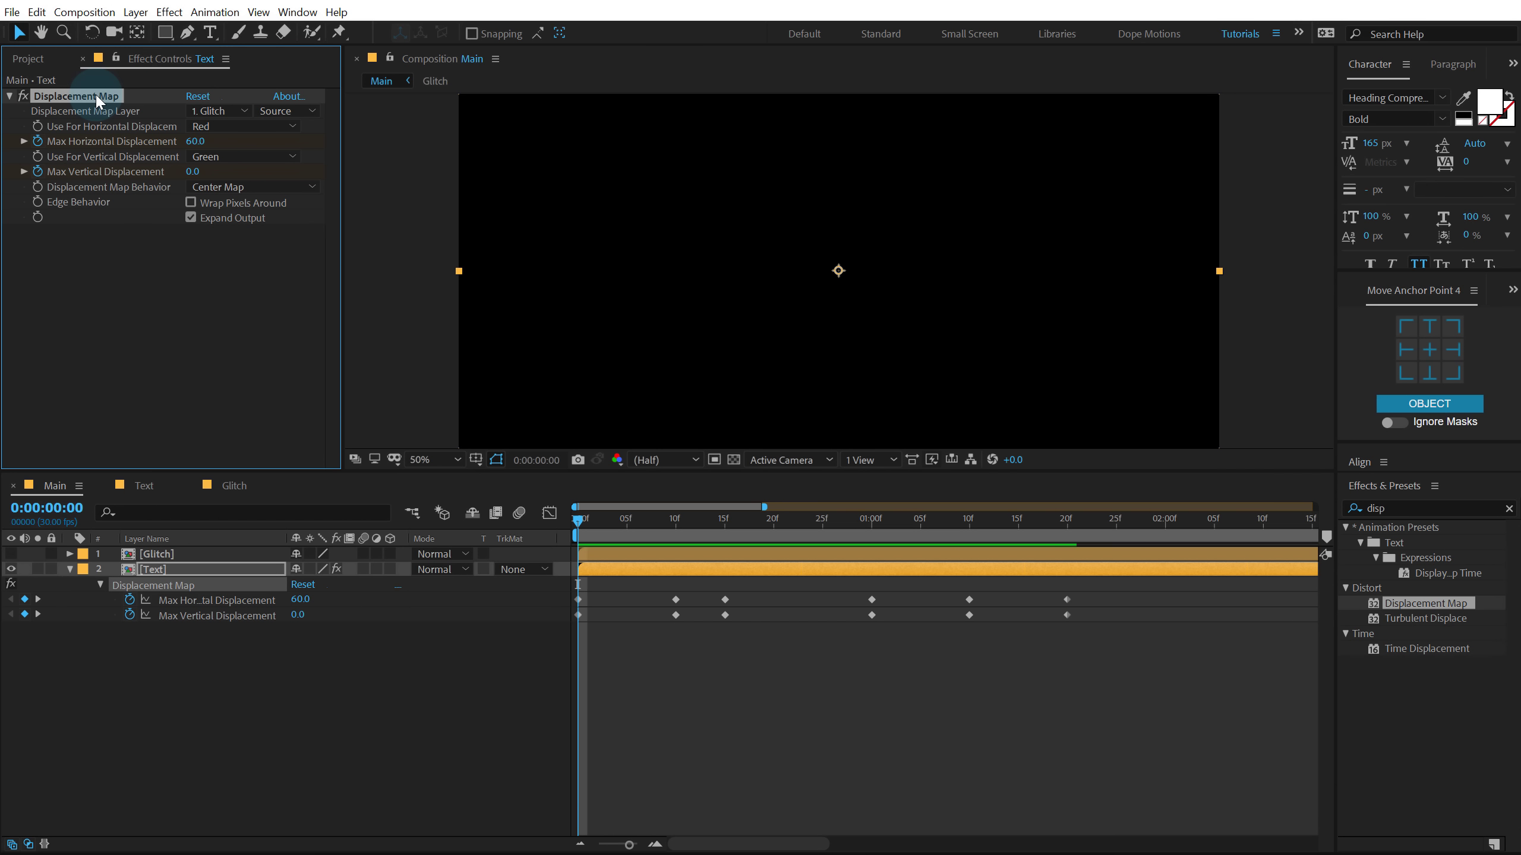
key("ctrl+d")
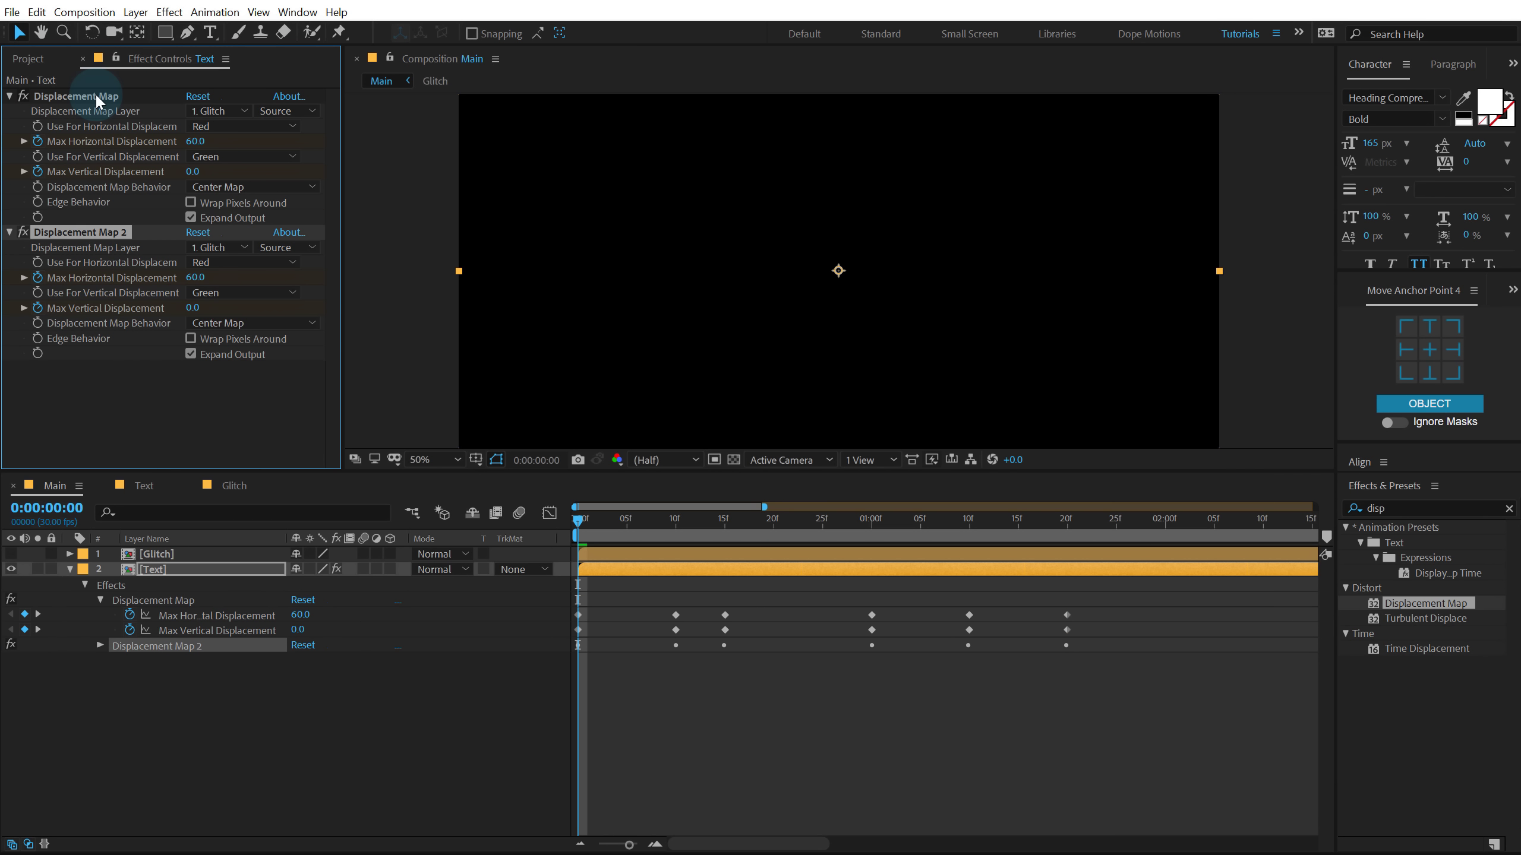
At 0:00:01:10, set the duplicated Displacement Map's Max Horizontal Displacement to -11 and Max Vertical Displacement to 0
left_click(782, 520)
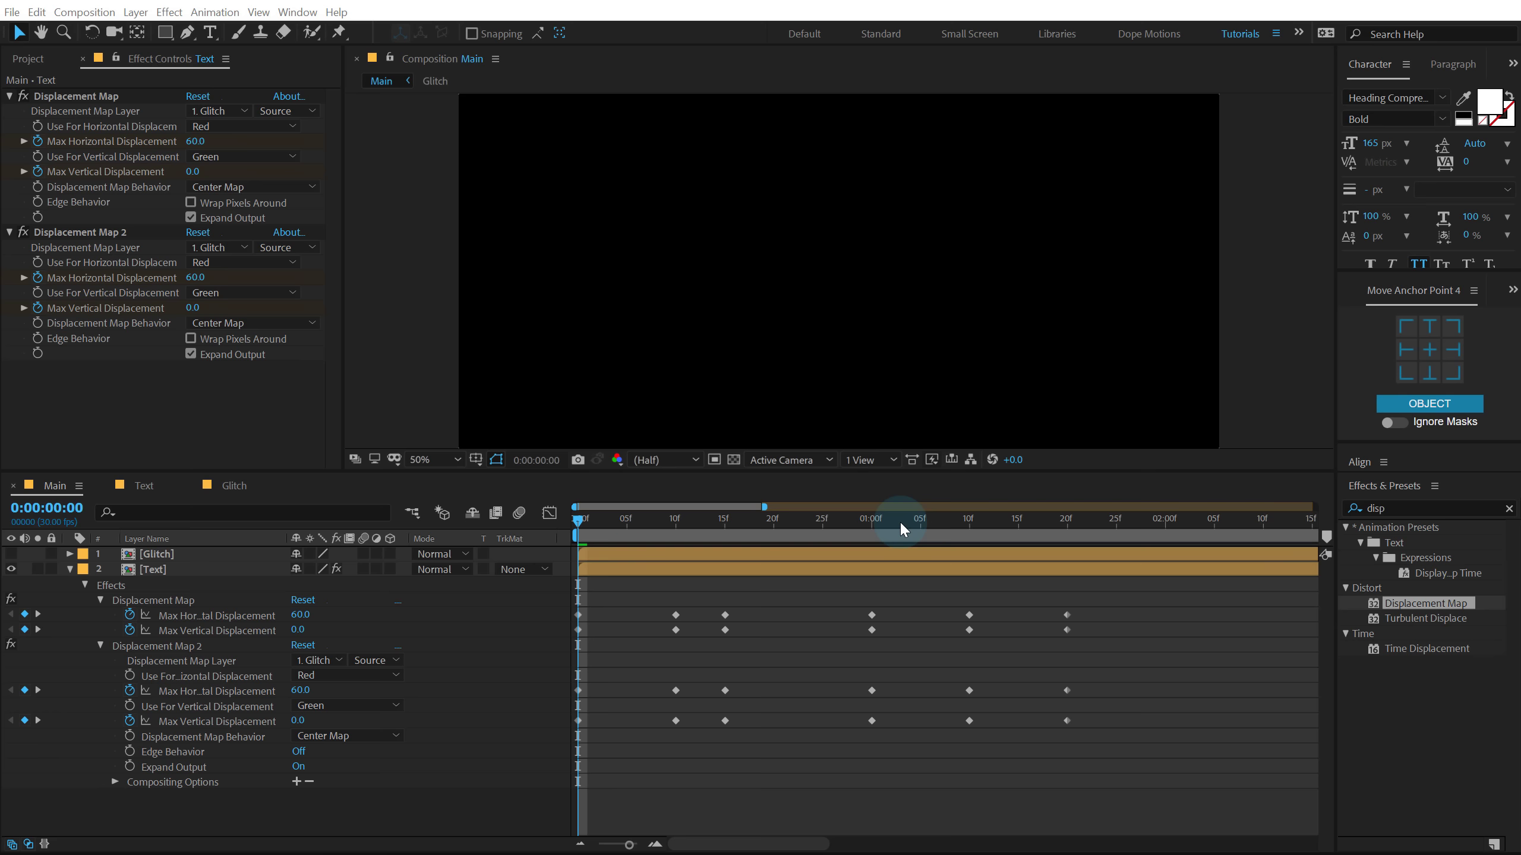
left_click_drag(901, 520, 964, 527)
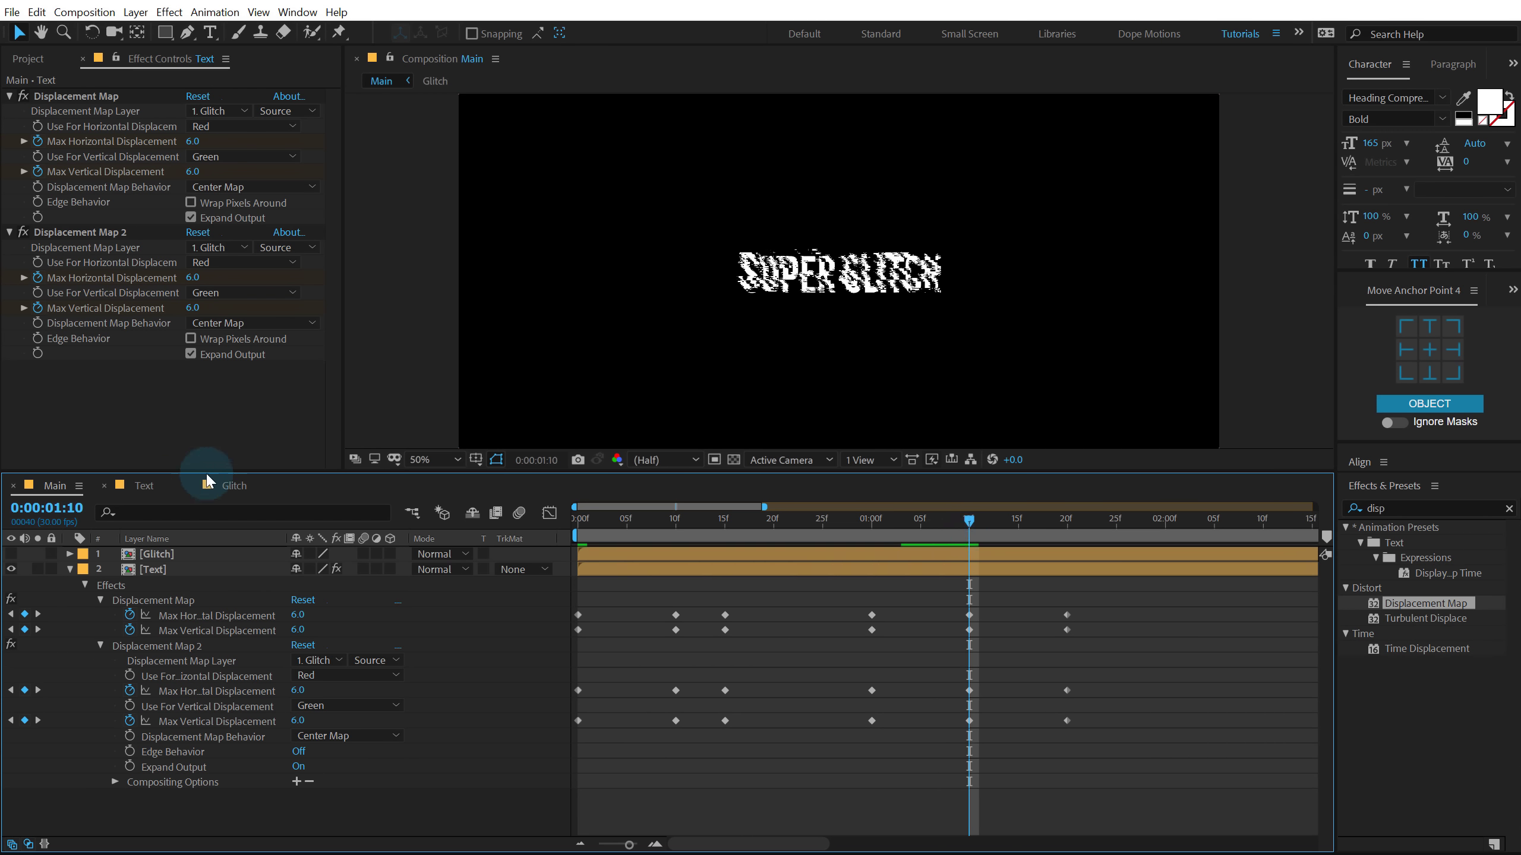
left_click(194, 278)
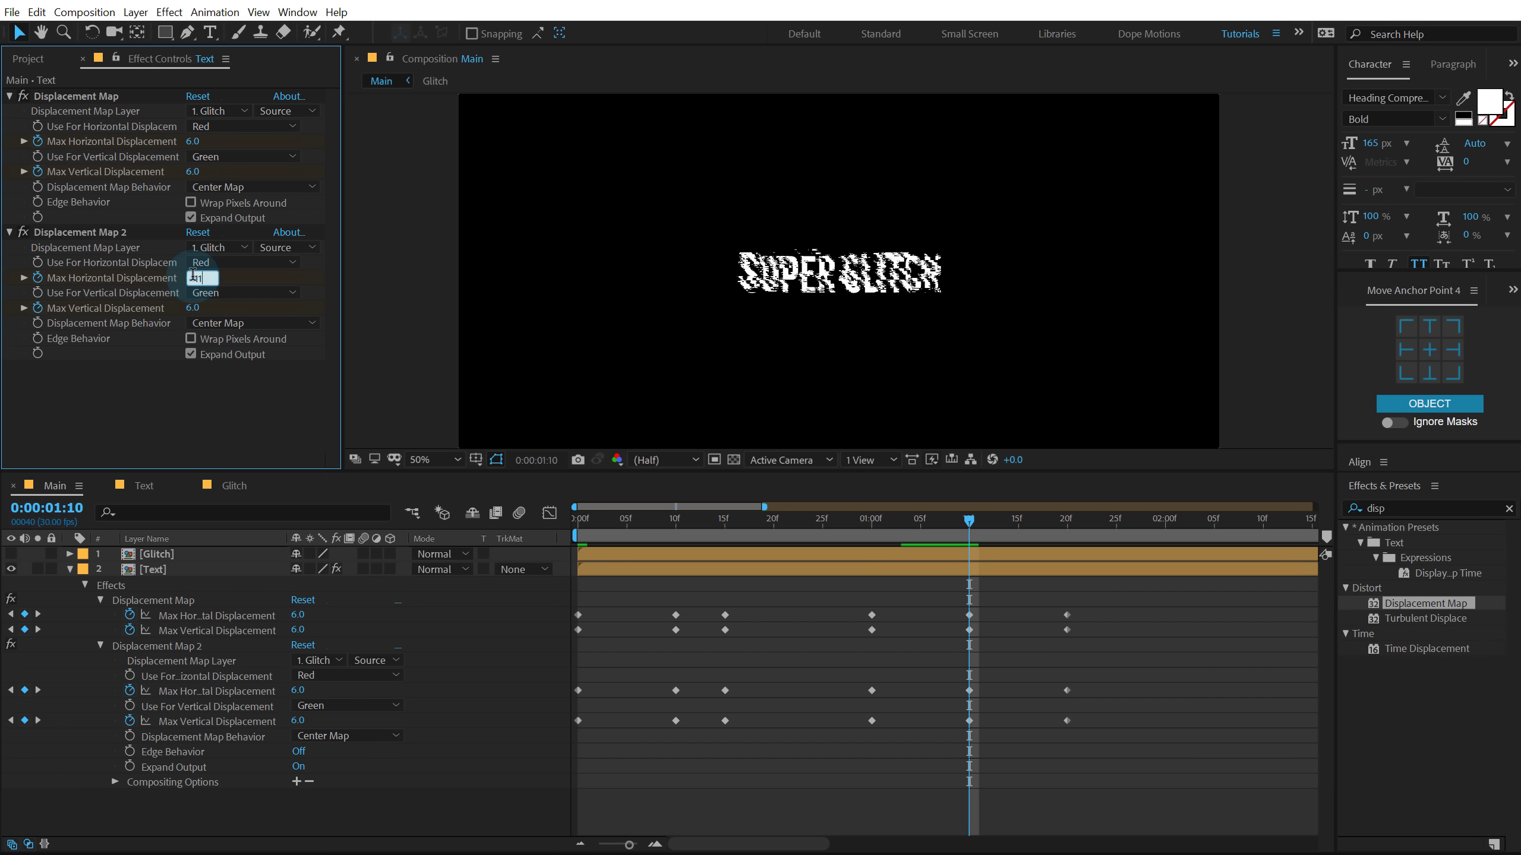
key("Tab")
type("0")
key("Return")
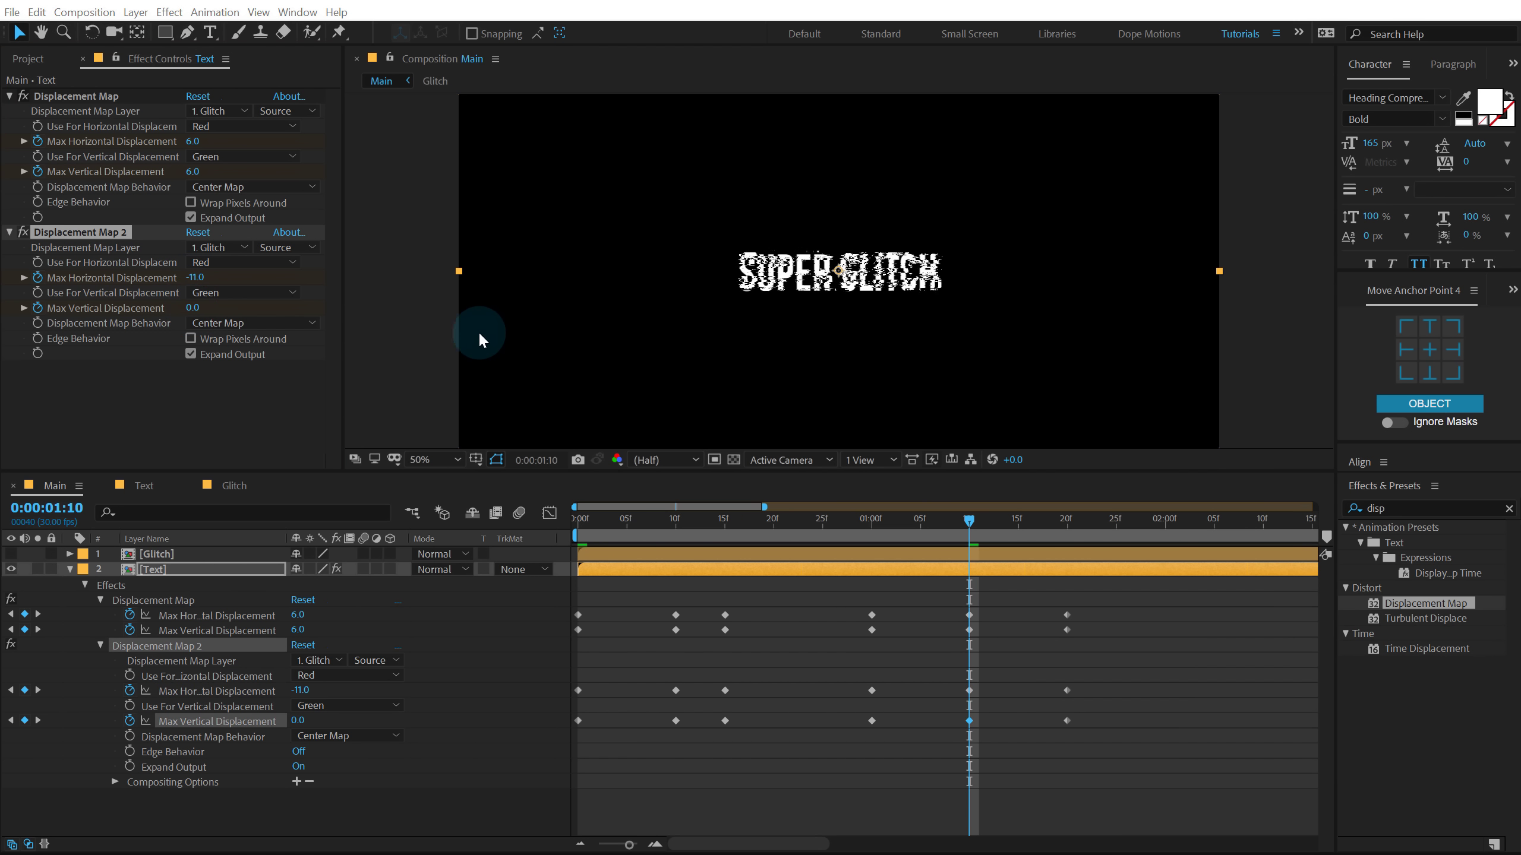
Preview the title animation with the doubled displacement from 0:00:01:10 and scrub through the earlier frames
left_click(1010, 502)
key("space")
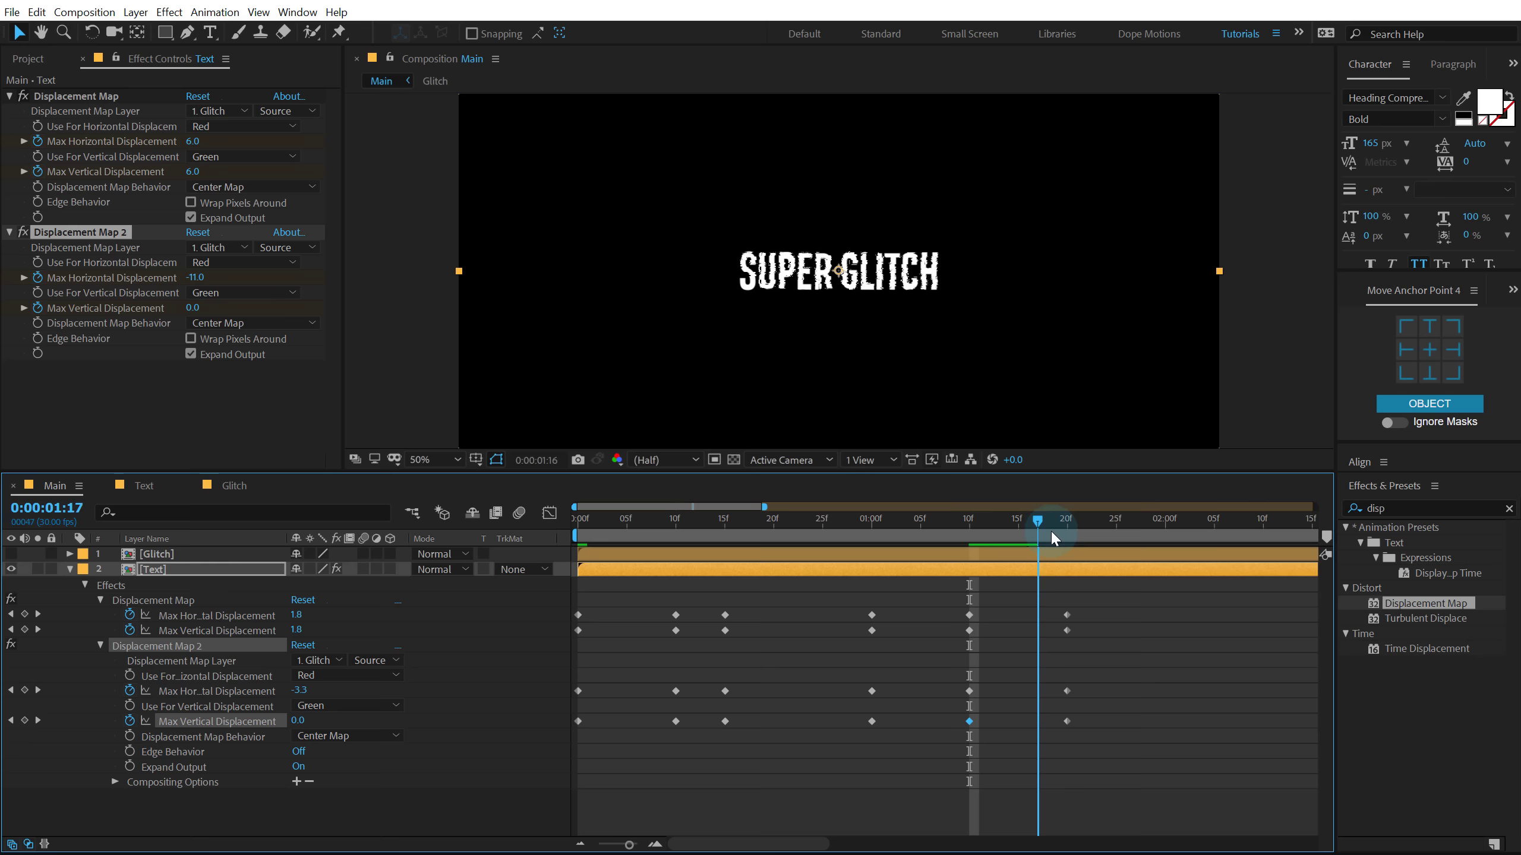
key("space")
left_click_drag(917, 523, 598, 573)
Collapse the Text layer's properties and add an adjustment layer at the top of the Main composition's layer stack
left_click(87, 568)
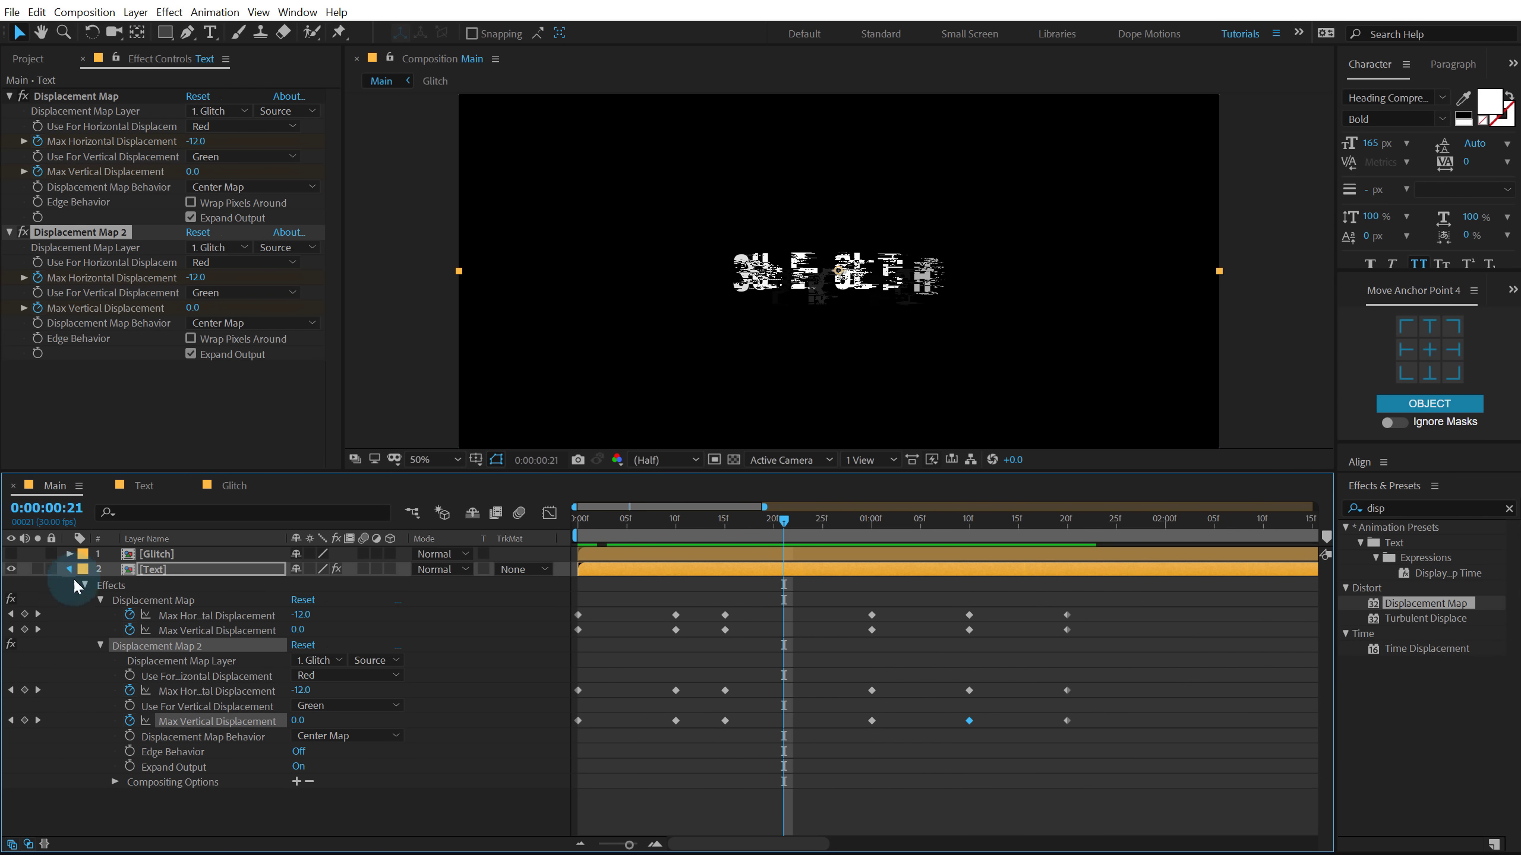
right_click(257, 689)
mouse_move(333, 515)
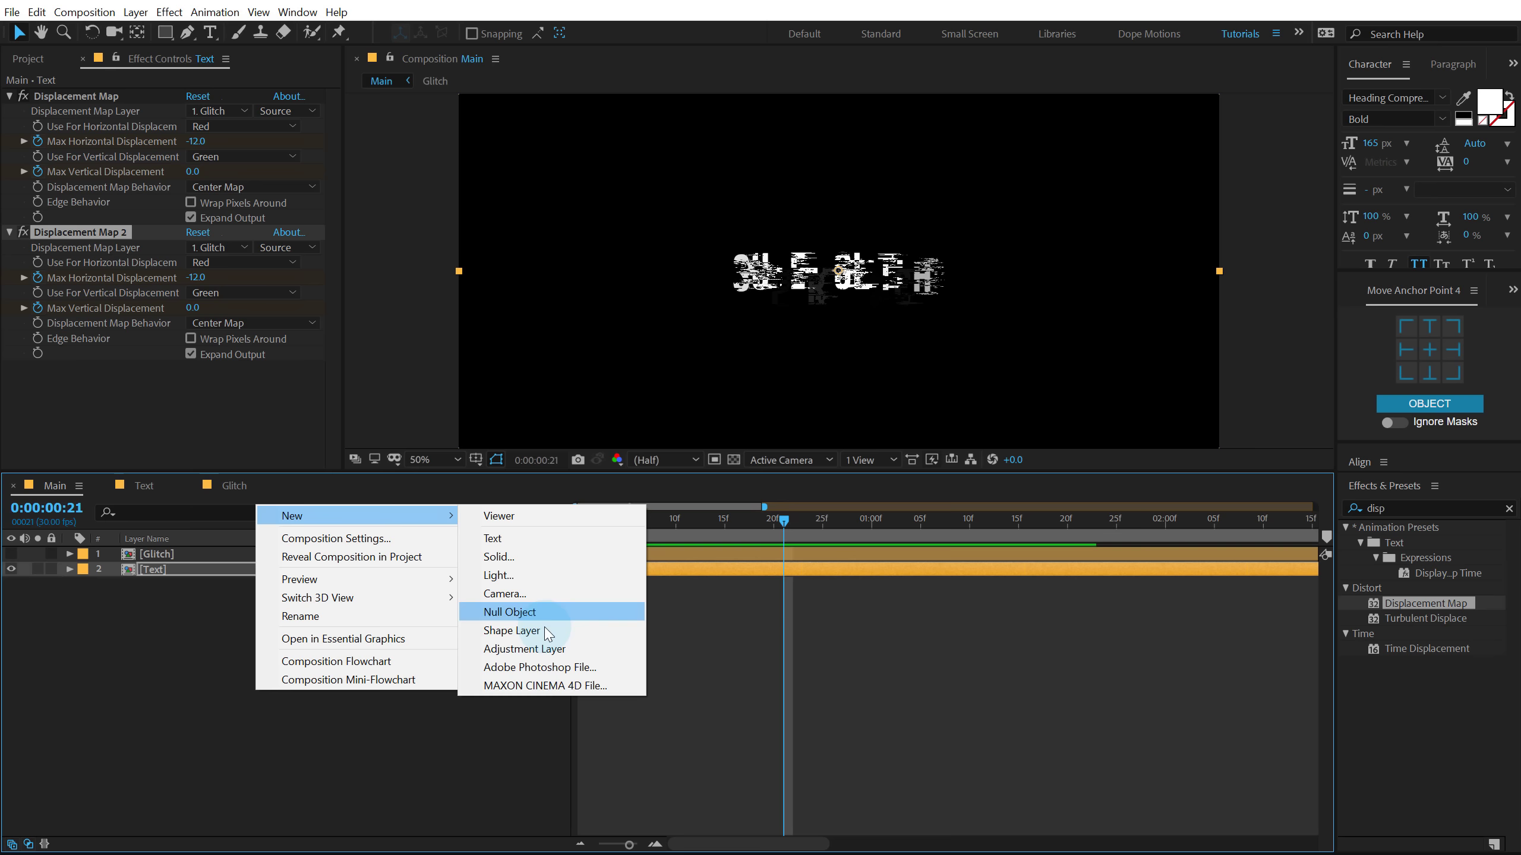
left_click(540, 650)
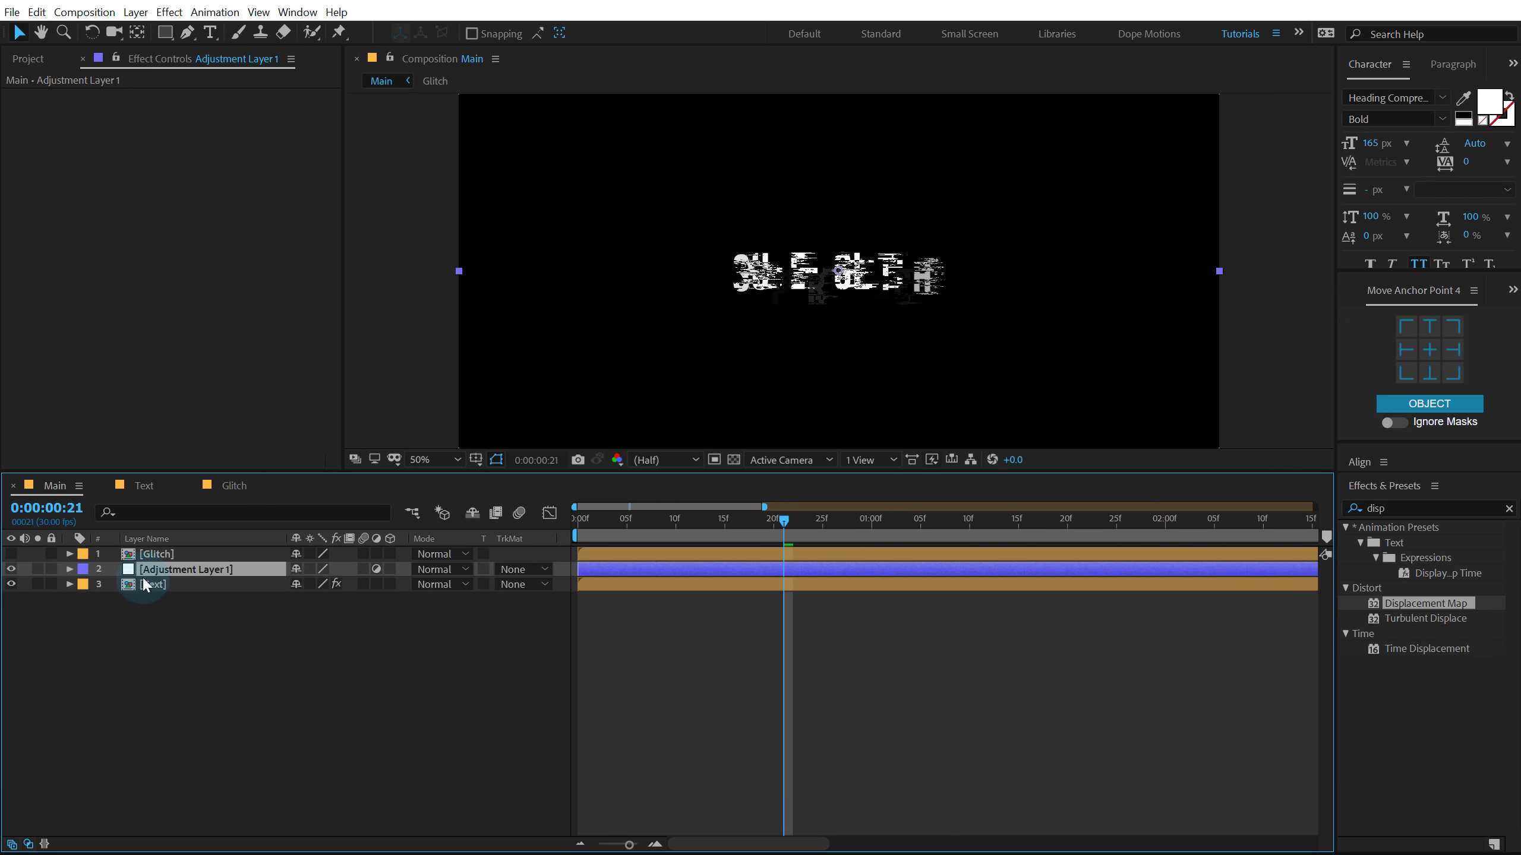
left_click_drag(160, 570, 171, 559)
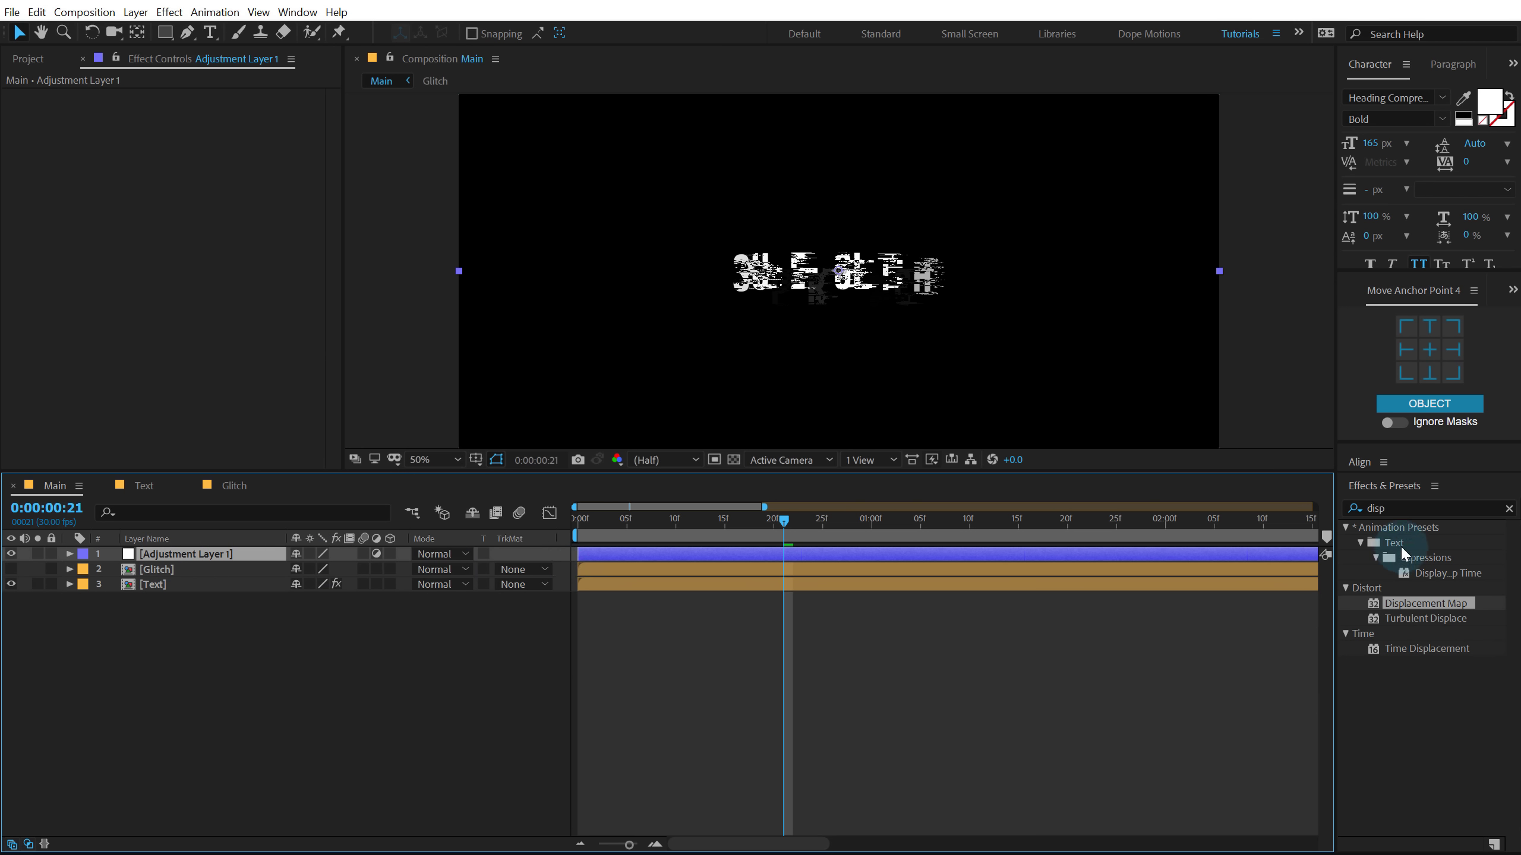
Find the CC Scale Wipe effect and apply it to the adjustment layer
left_click(1377, 508)
type("sca")
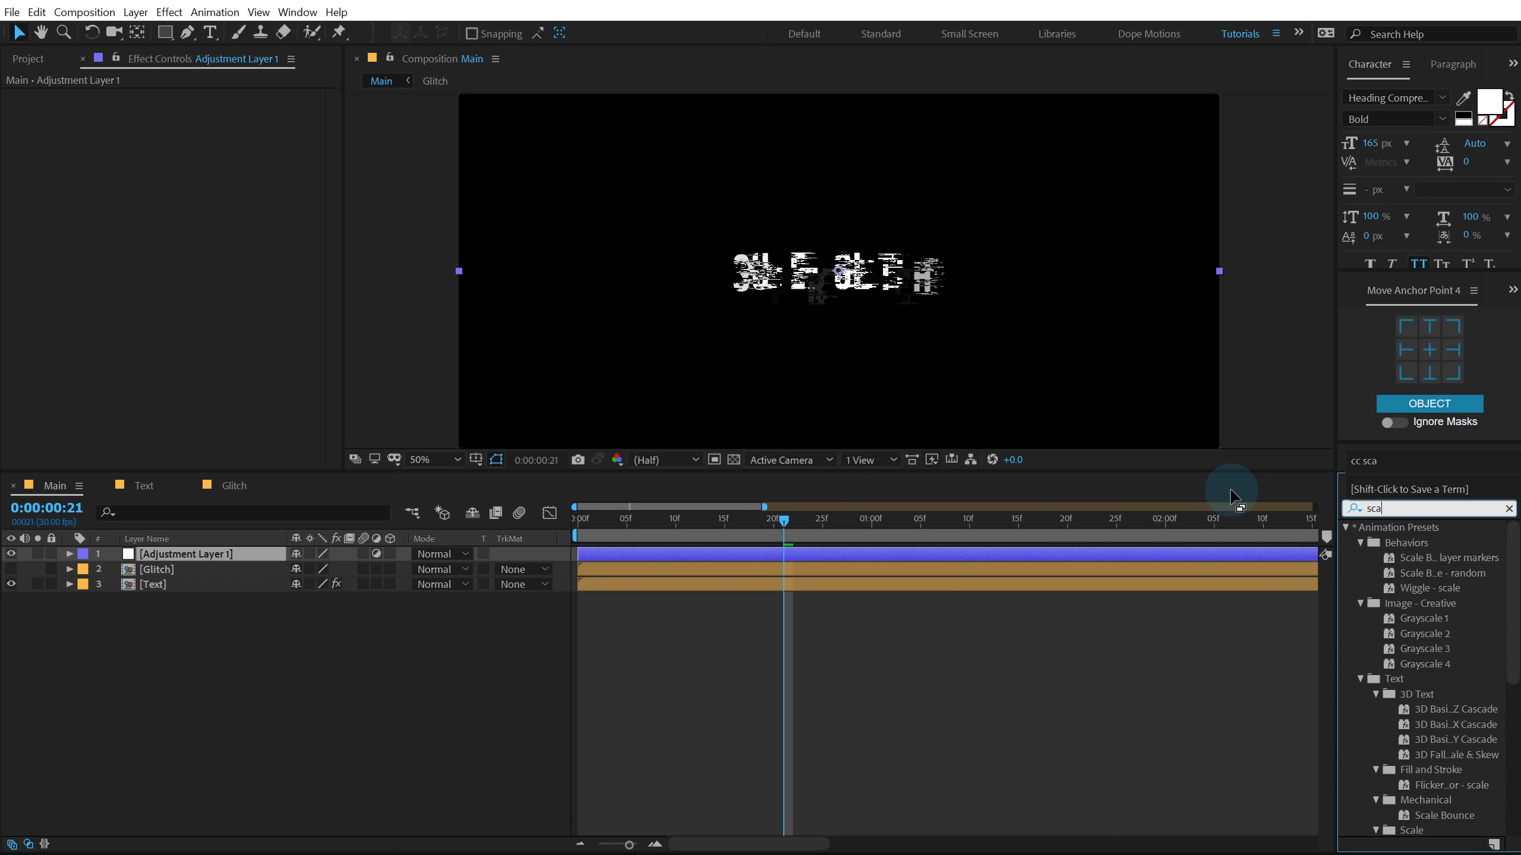
type("l")
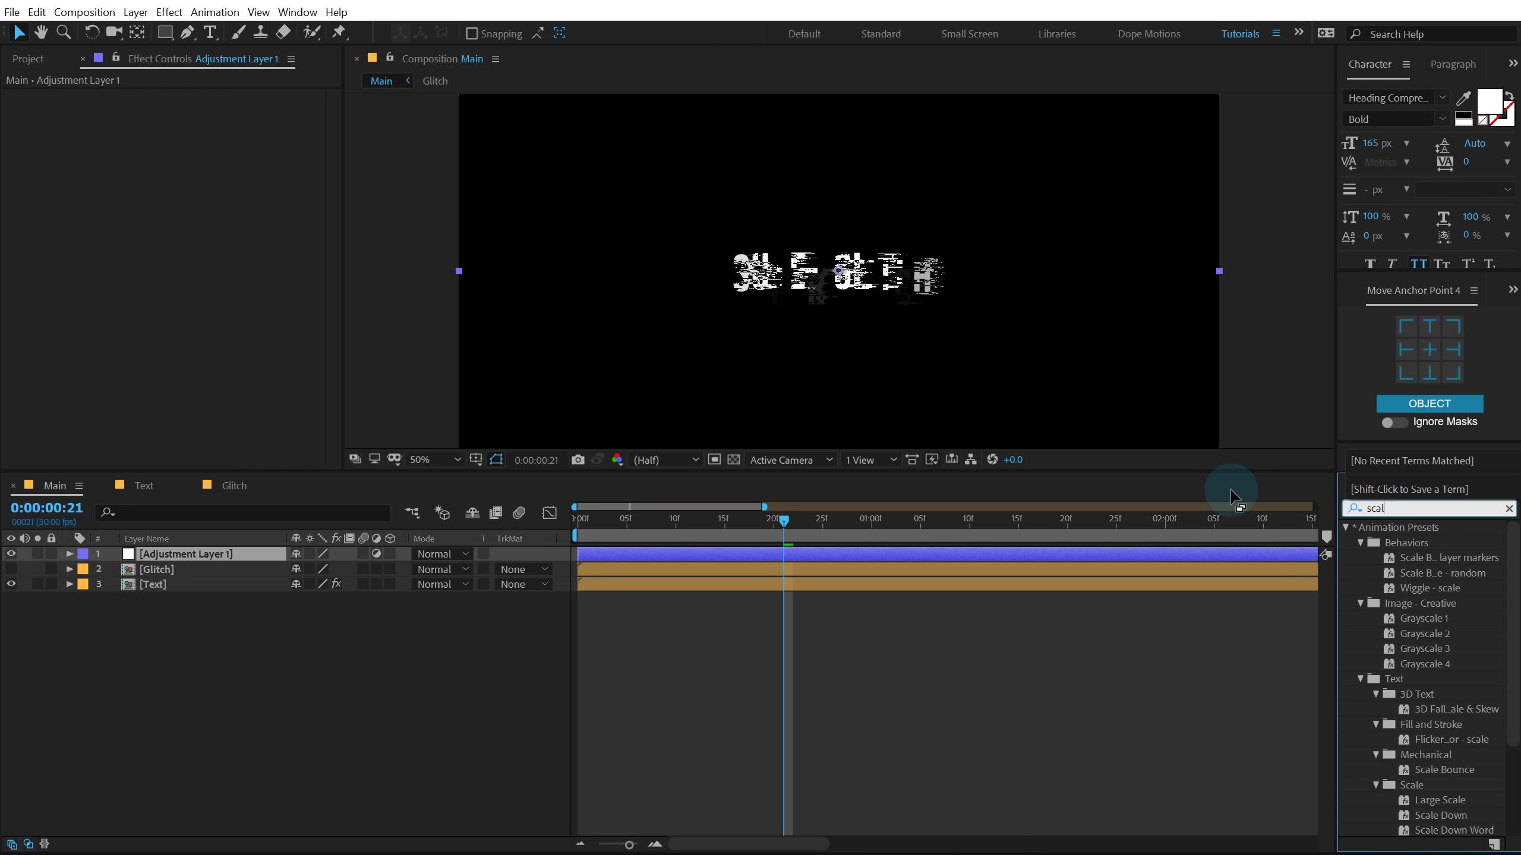
type("e")
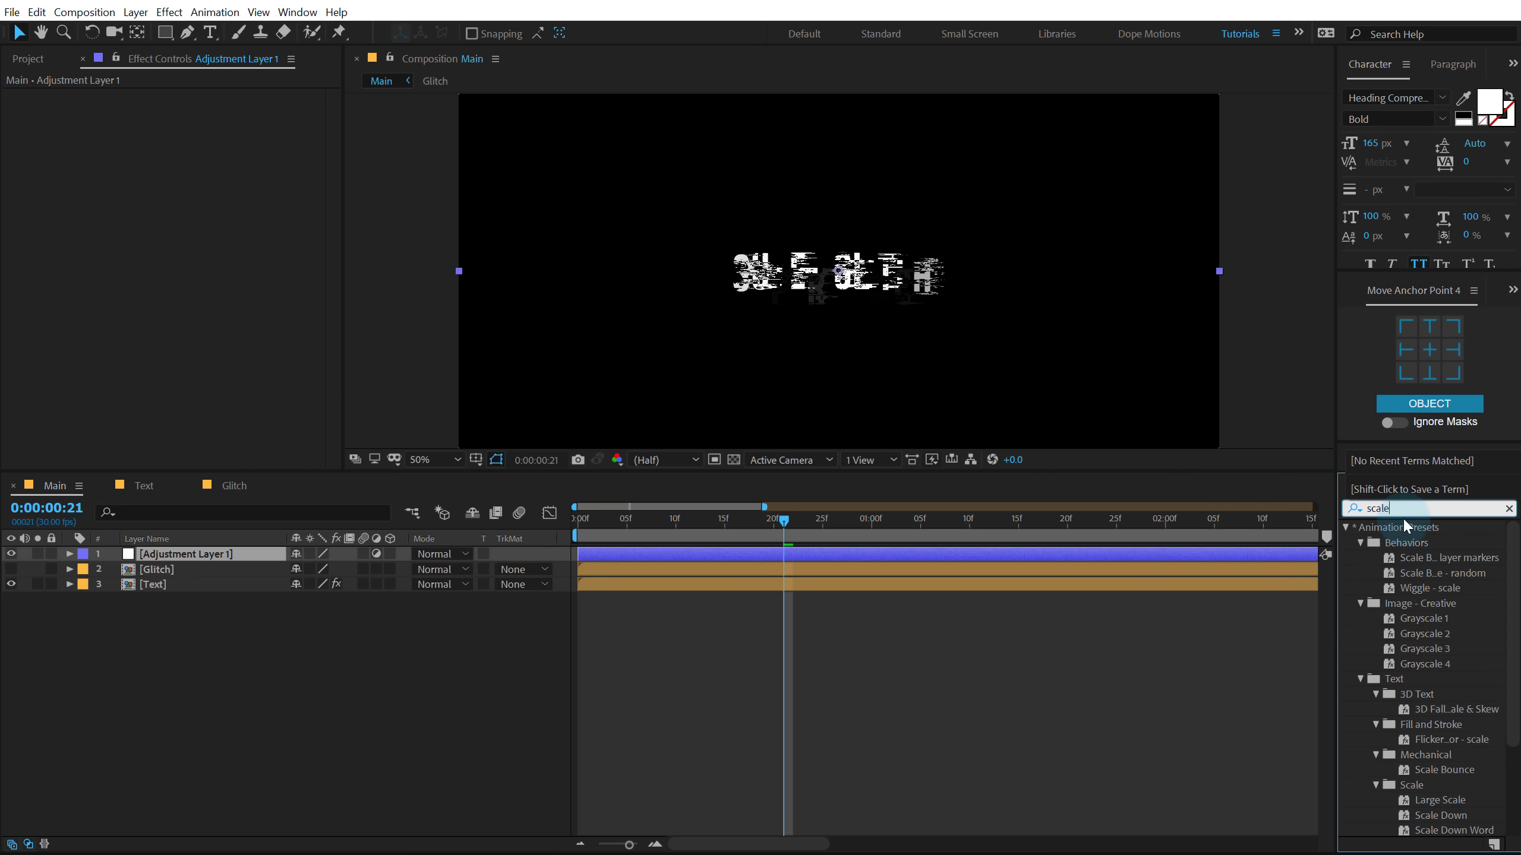
type(" w")
double_click(1409, 604)
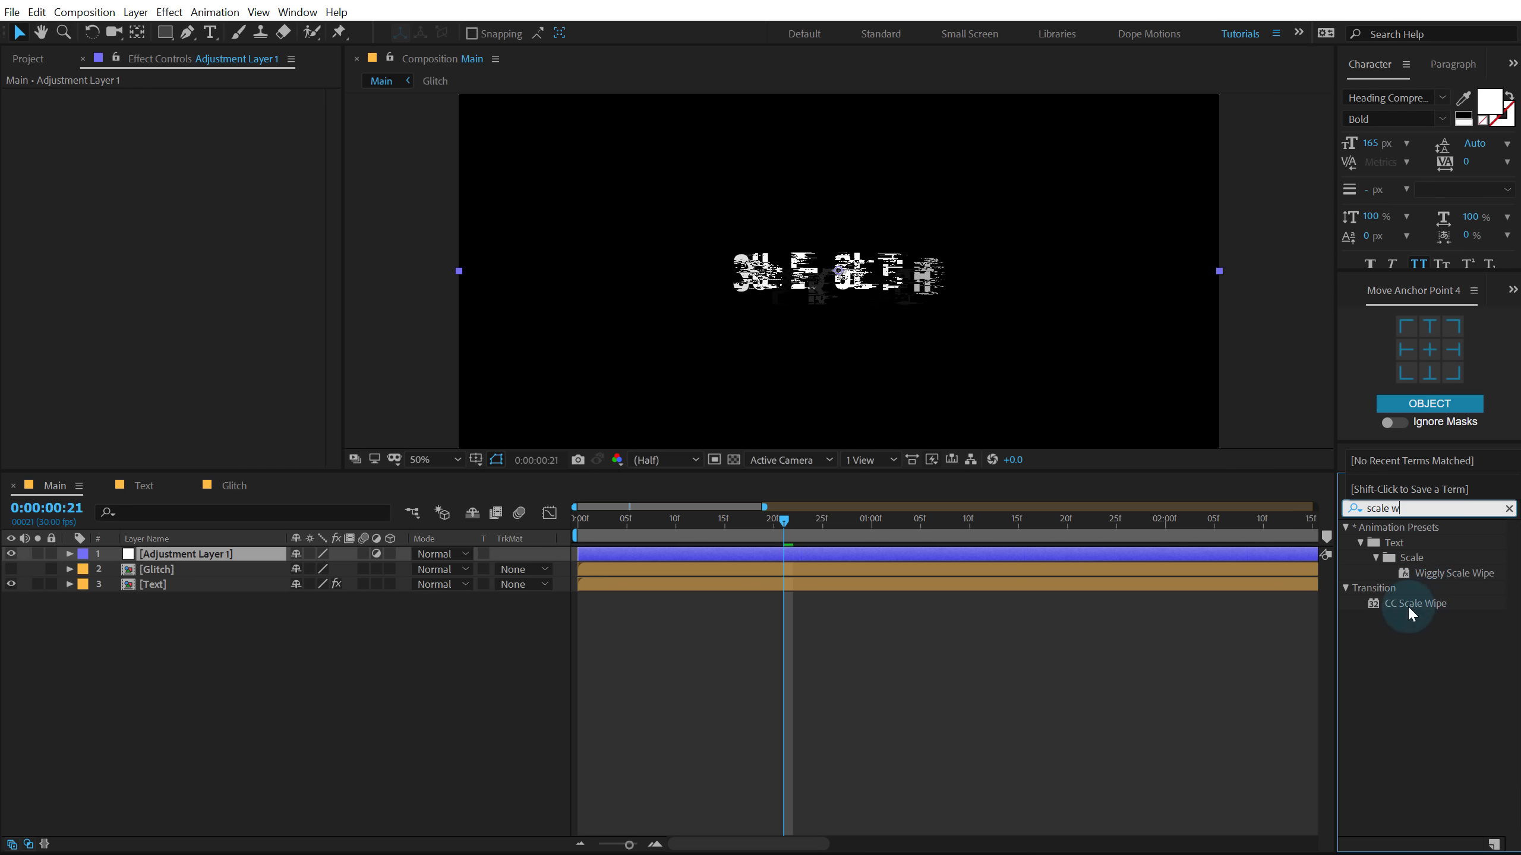
Set the CC Scale Wipe's Stretch to 55
left_click(198, 97)
left_click(197, 111)
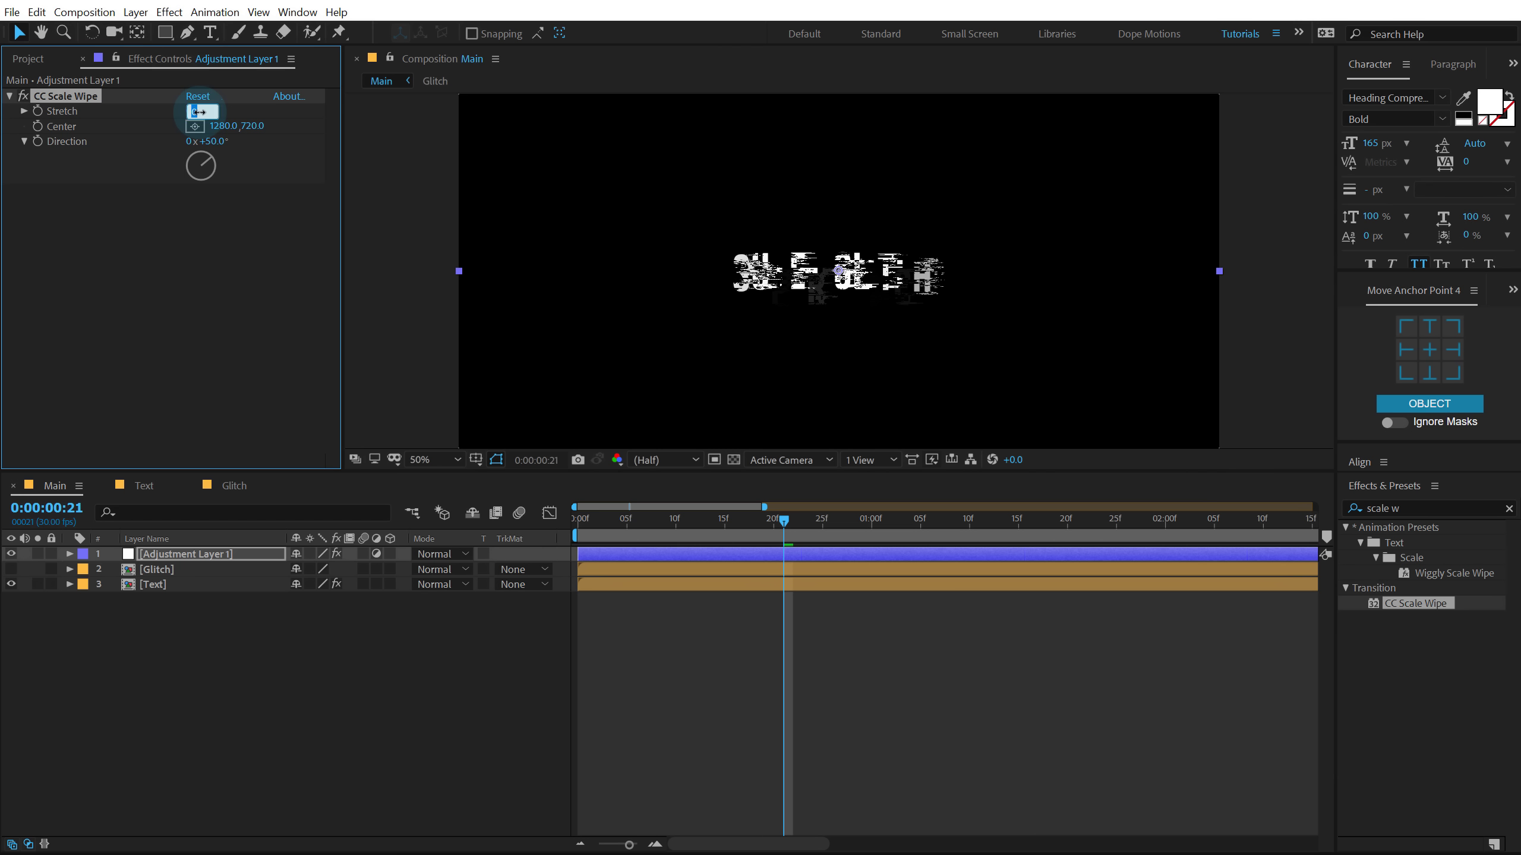
type("55")
key("Return")
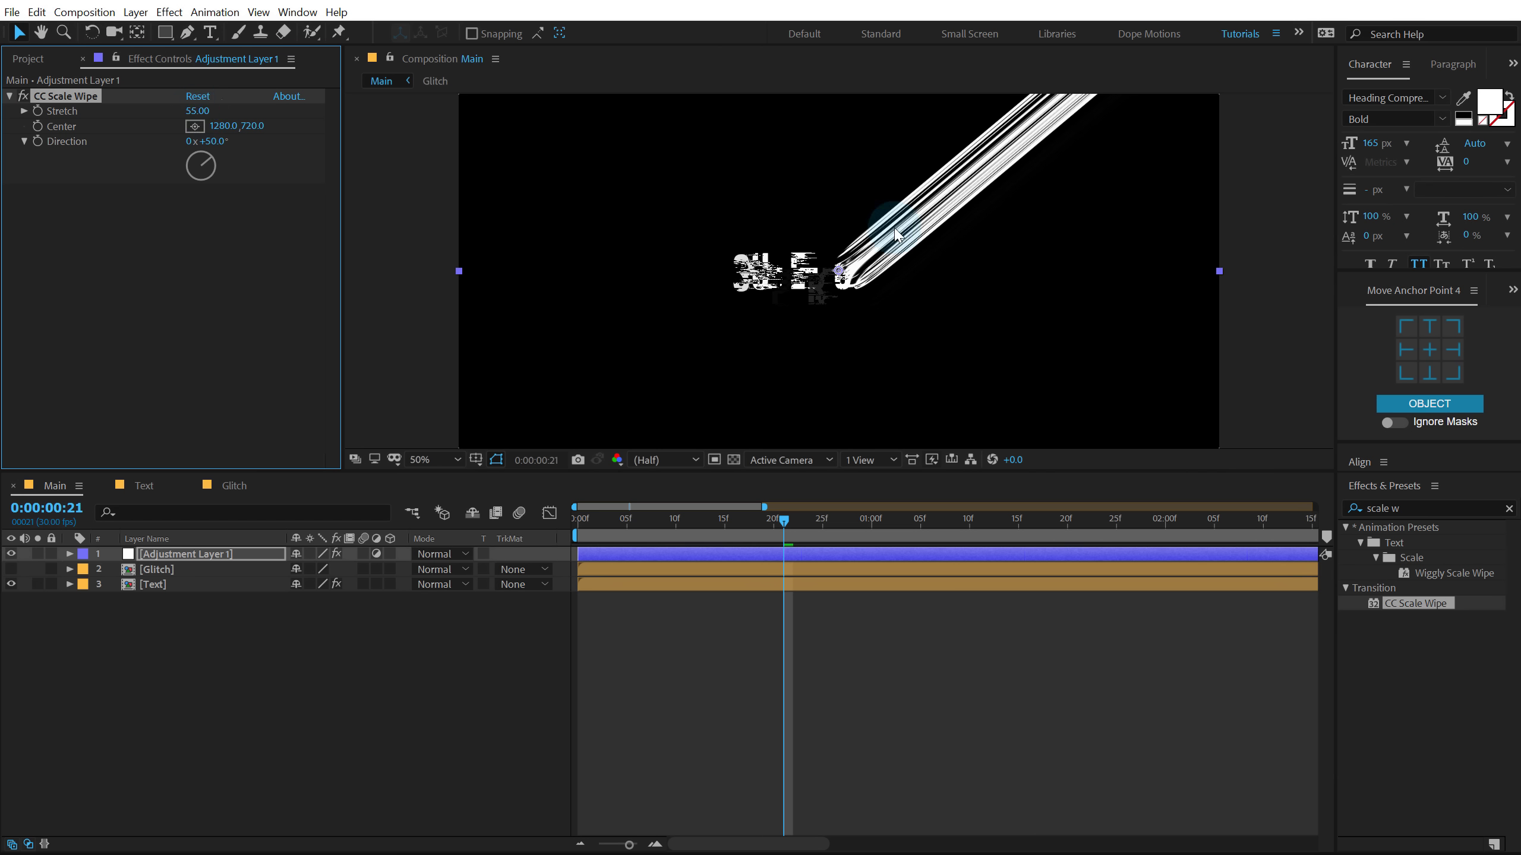
key("comma")
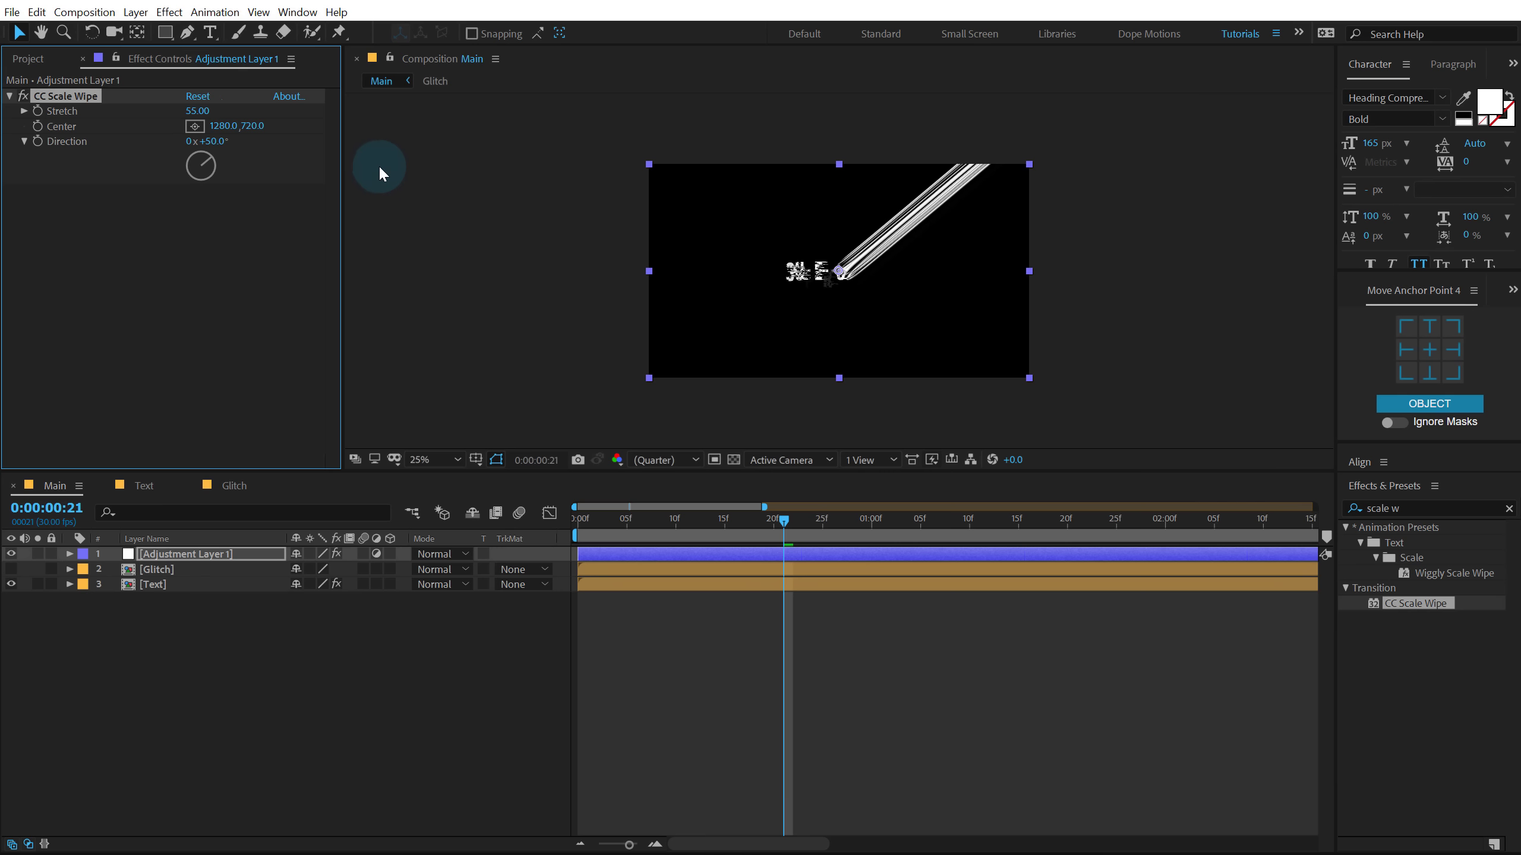
Set the CC Scale Wipe's Direction to 0° on the adjustment layer
left_click(211, 141)
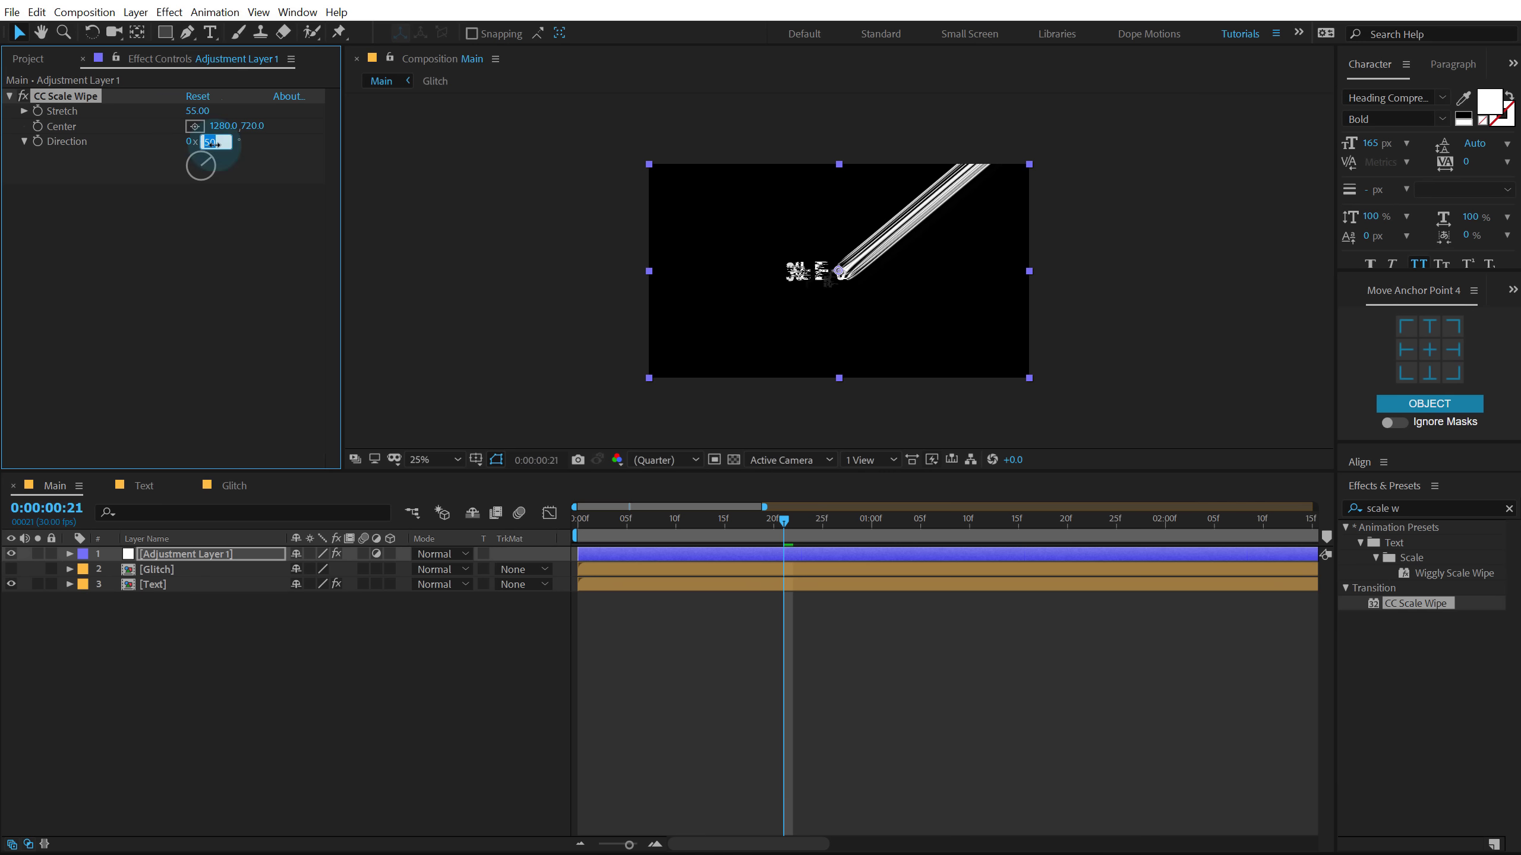
type("0")
key("Return")
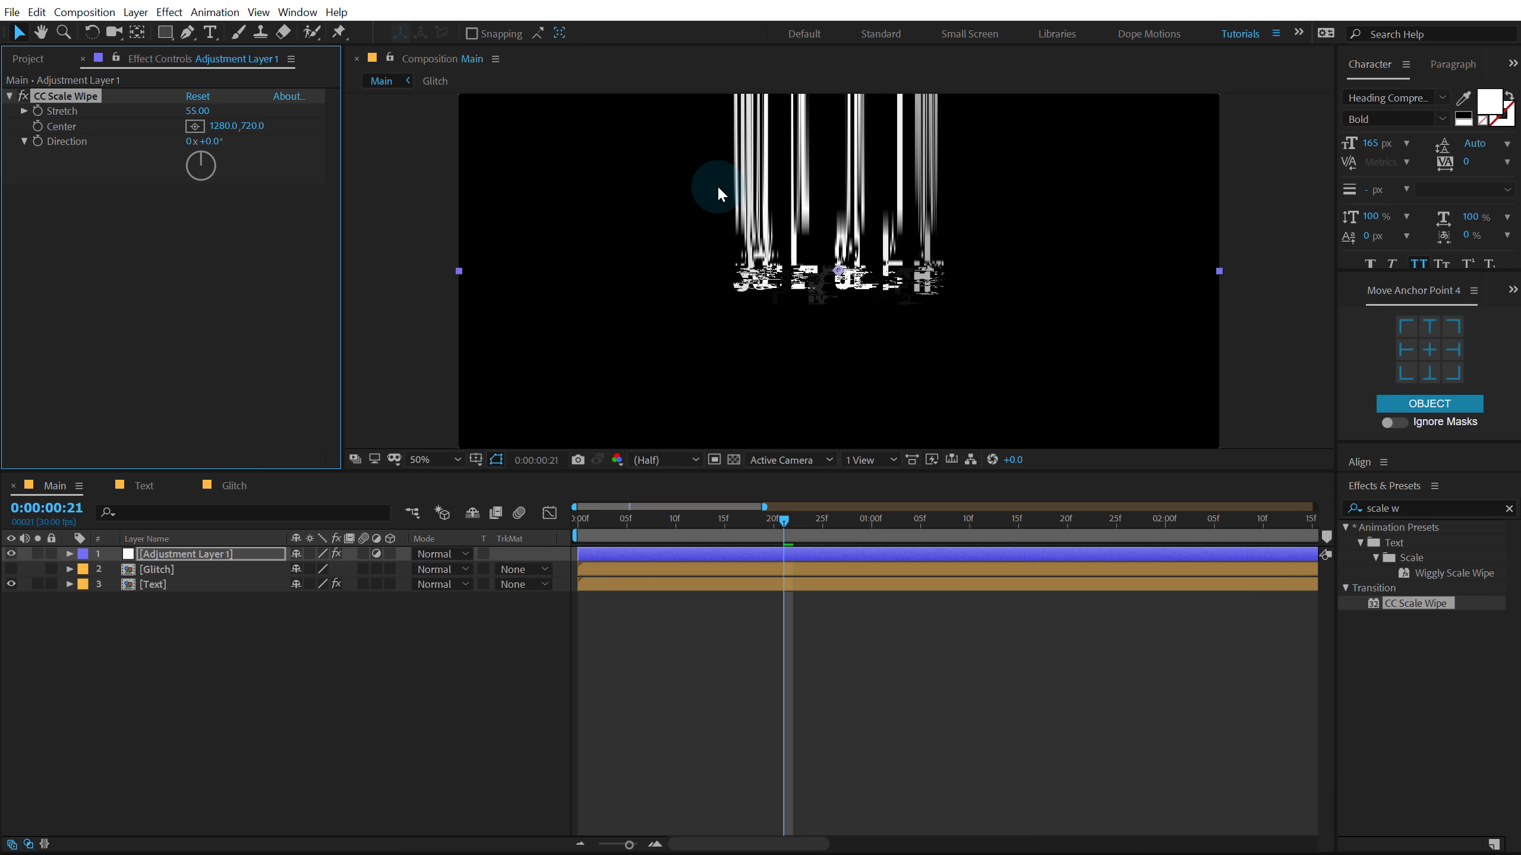
Trim the adjustment layer so that it starts at 0:00:00:13 and ends at 0:00:00:20
mouse_move(724, 529)
left_mouse_down()
mouse_move(708, 522)
mouse_move(841, 518)
mouse_move(677, 520)
mouse_move(711, 531)
left_mouse_up()
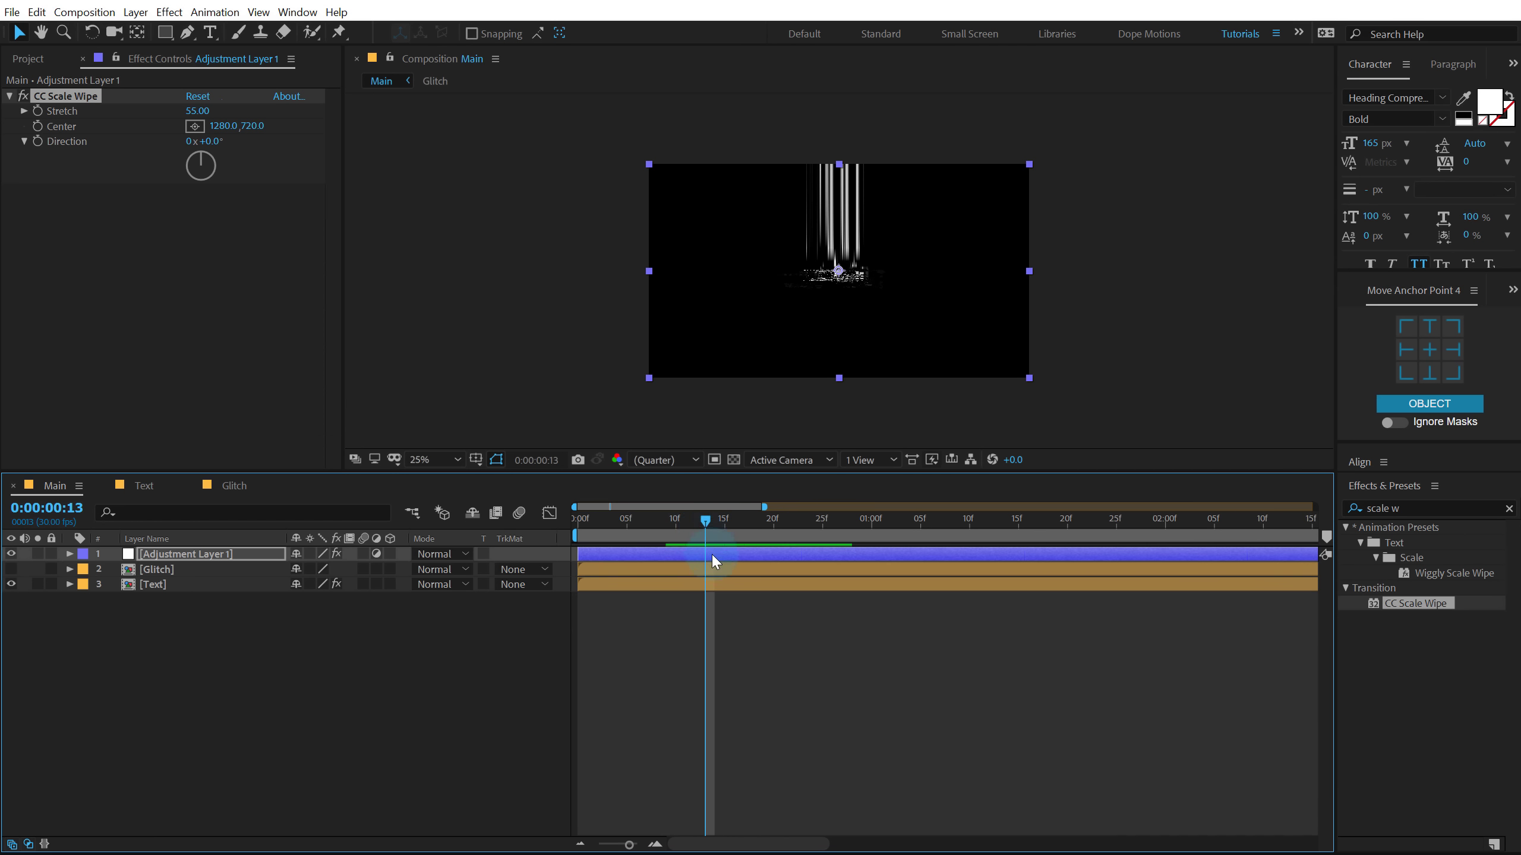
key("alt+bracketleft")
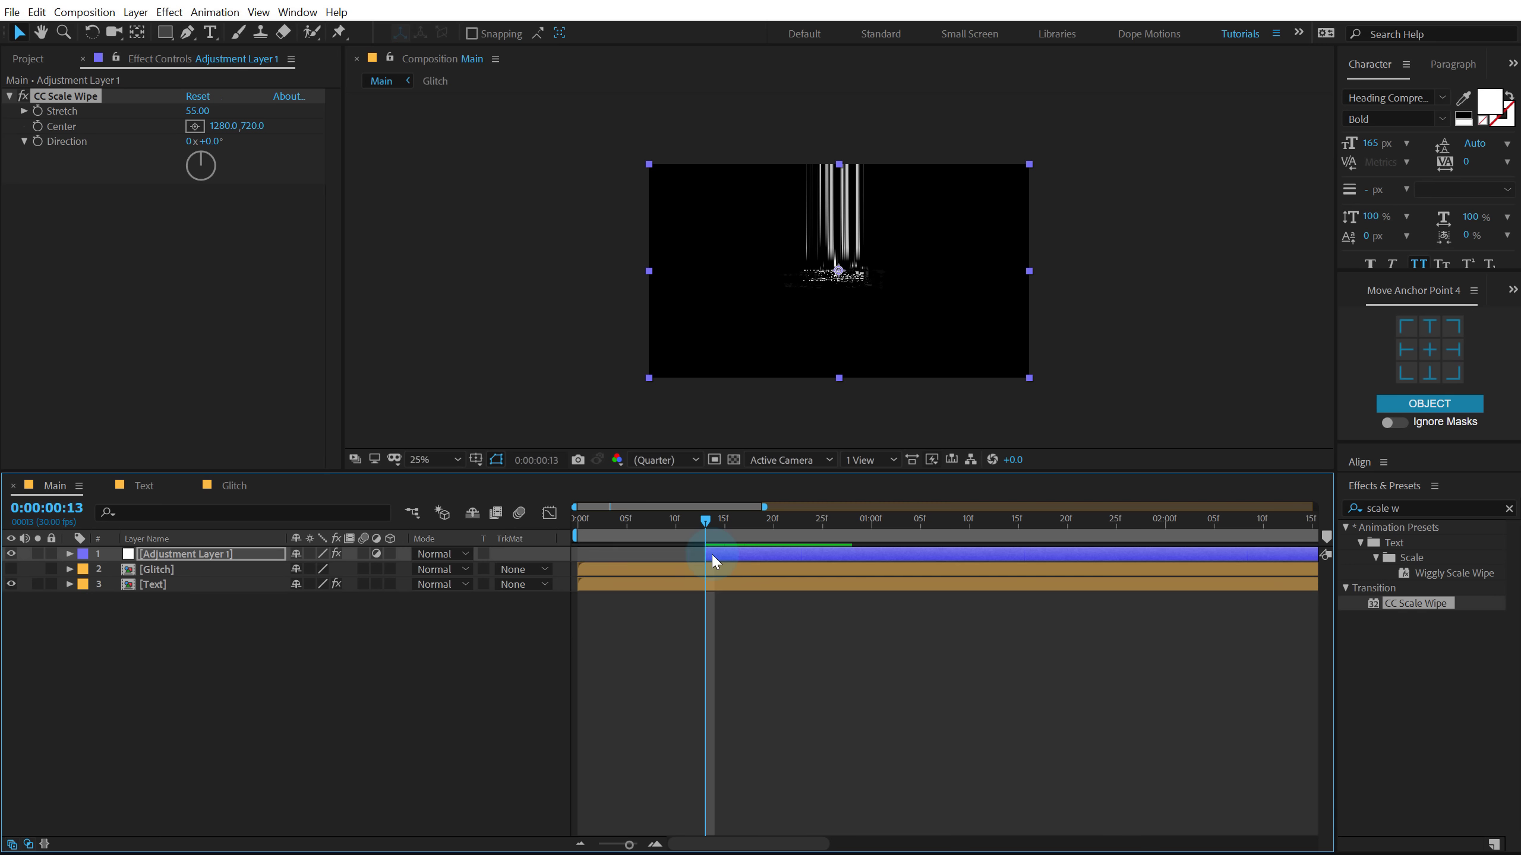
left_click(37, 12)
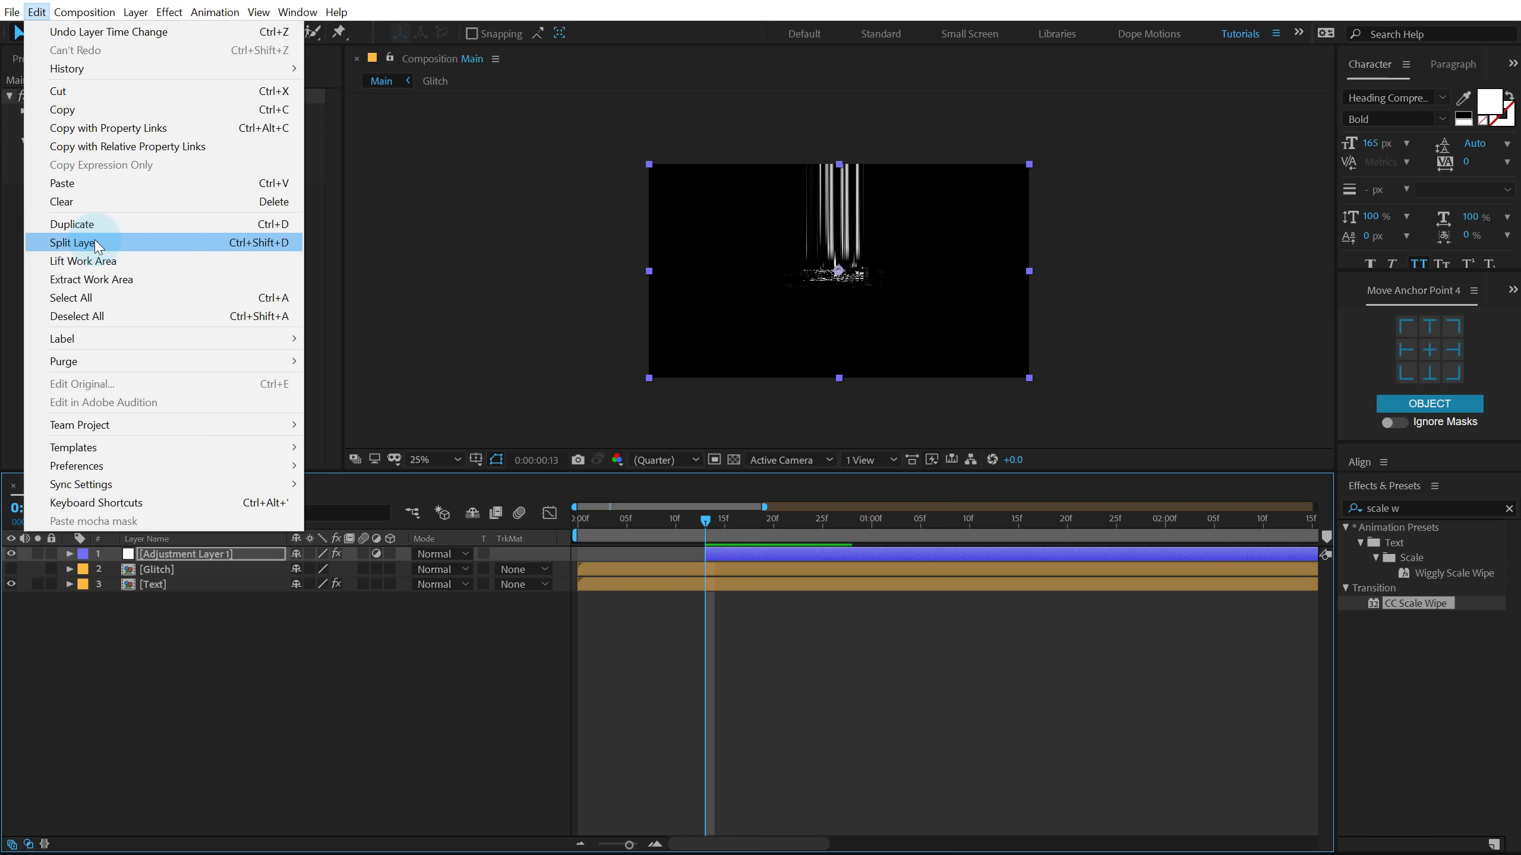
left_click(748, 525)
left_click_drag(747, 526, 773, 522)
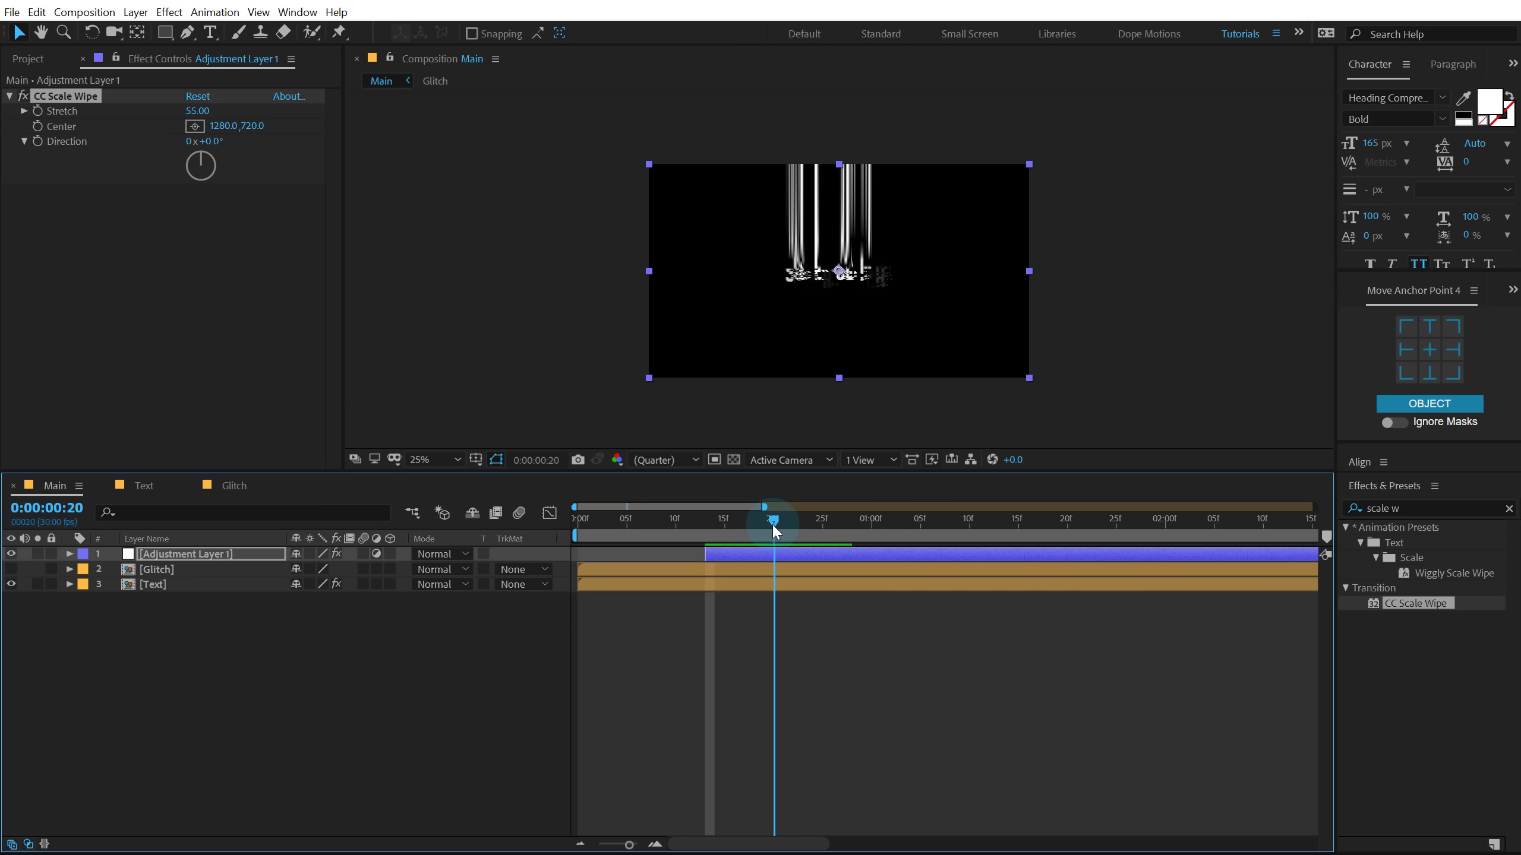
left_click(782, 553)
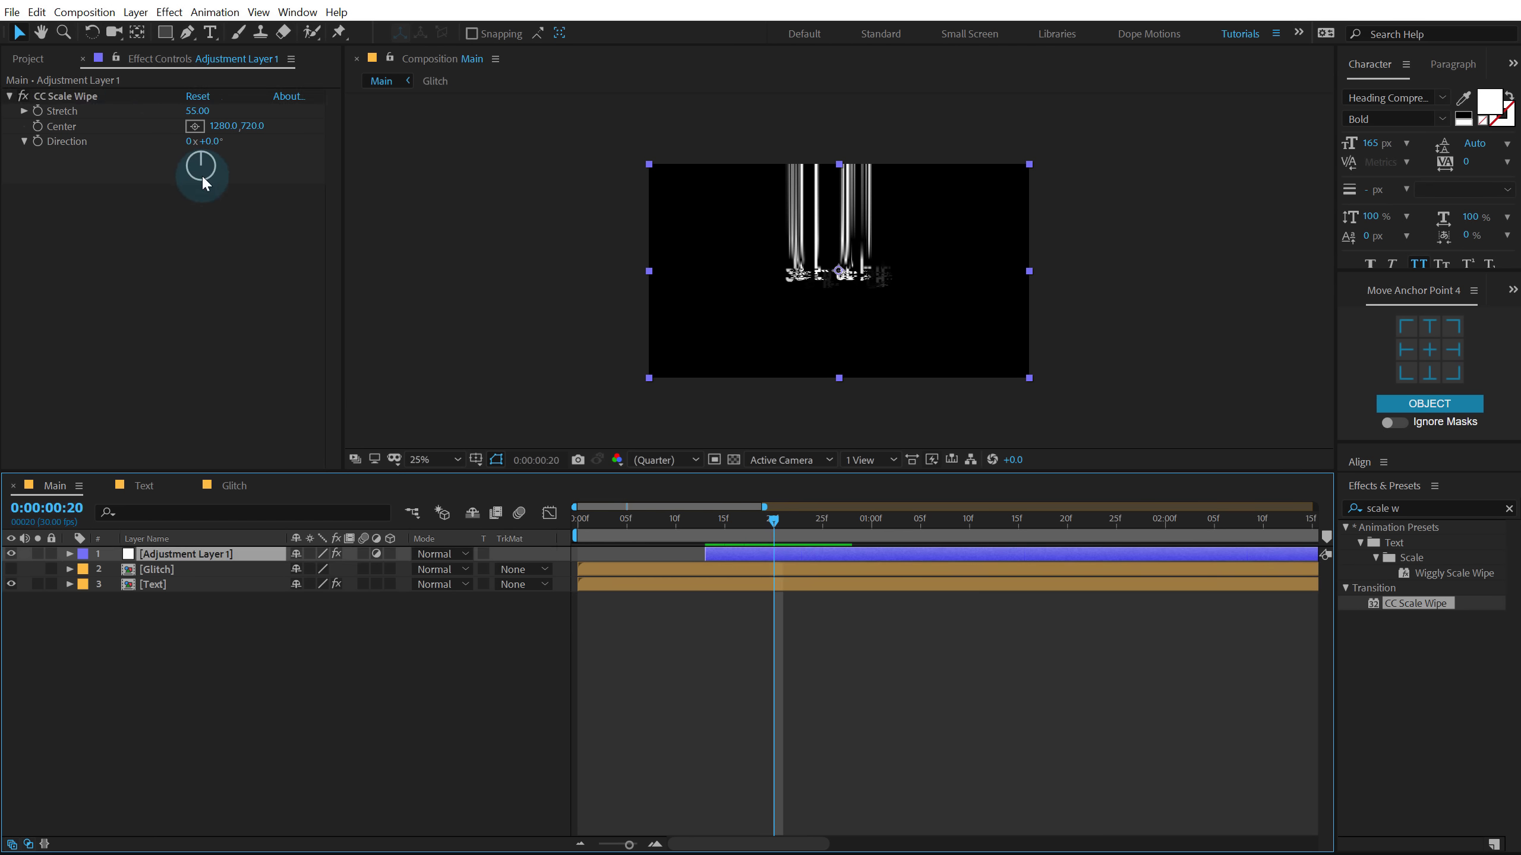
key("alt+bracketright")
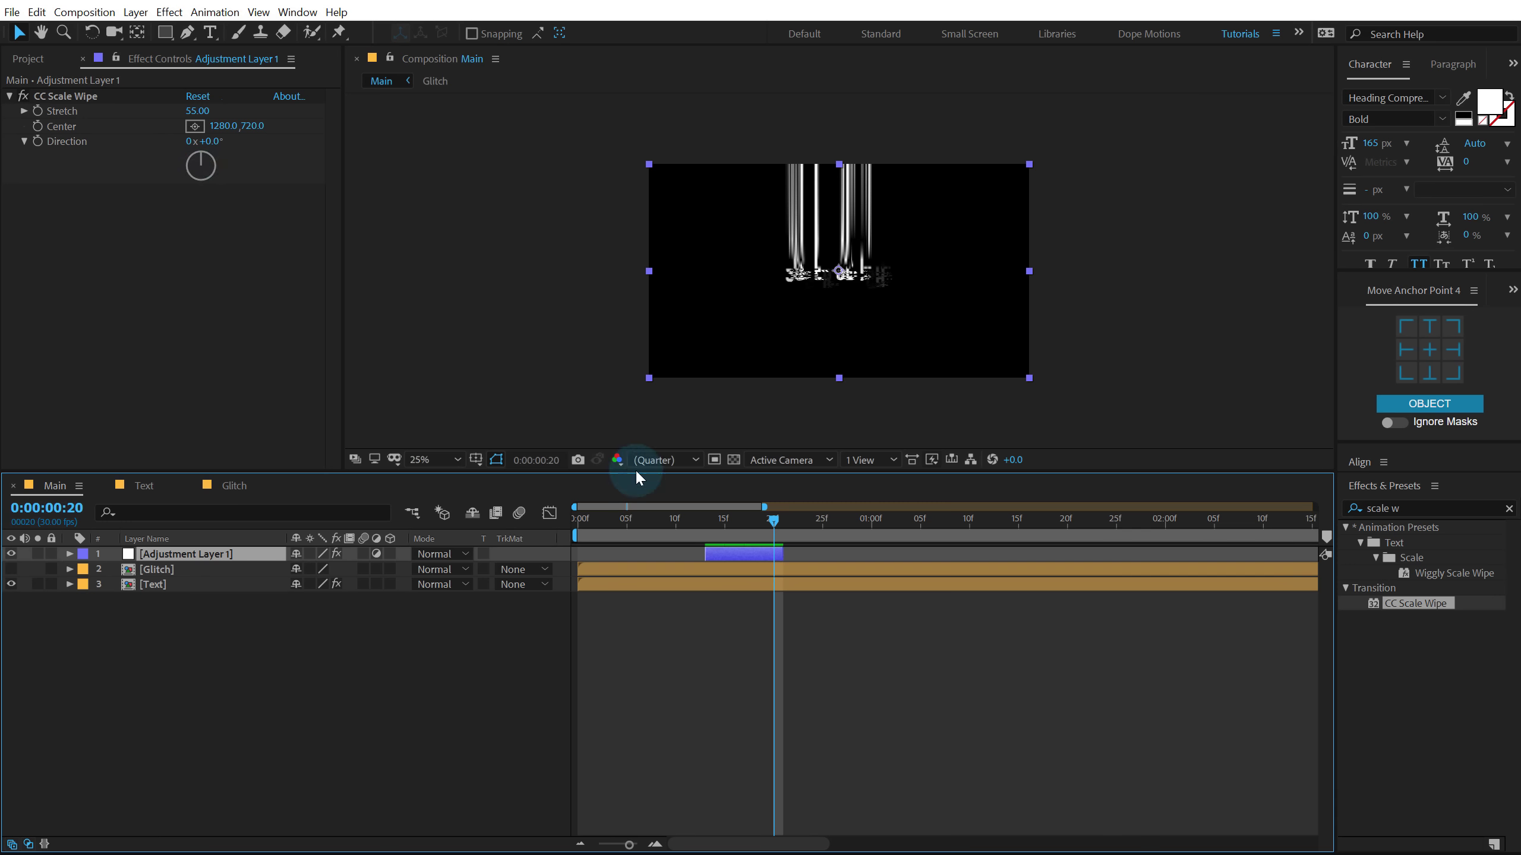
Duplicate the trimmed adjustment layer and shift the upper copy about three frames later in the timeline
left_click_drag(656, 518, 750, 530)
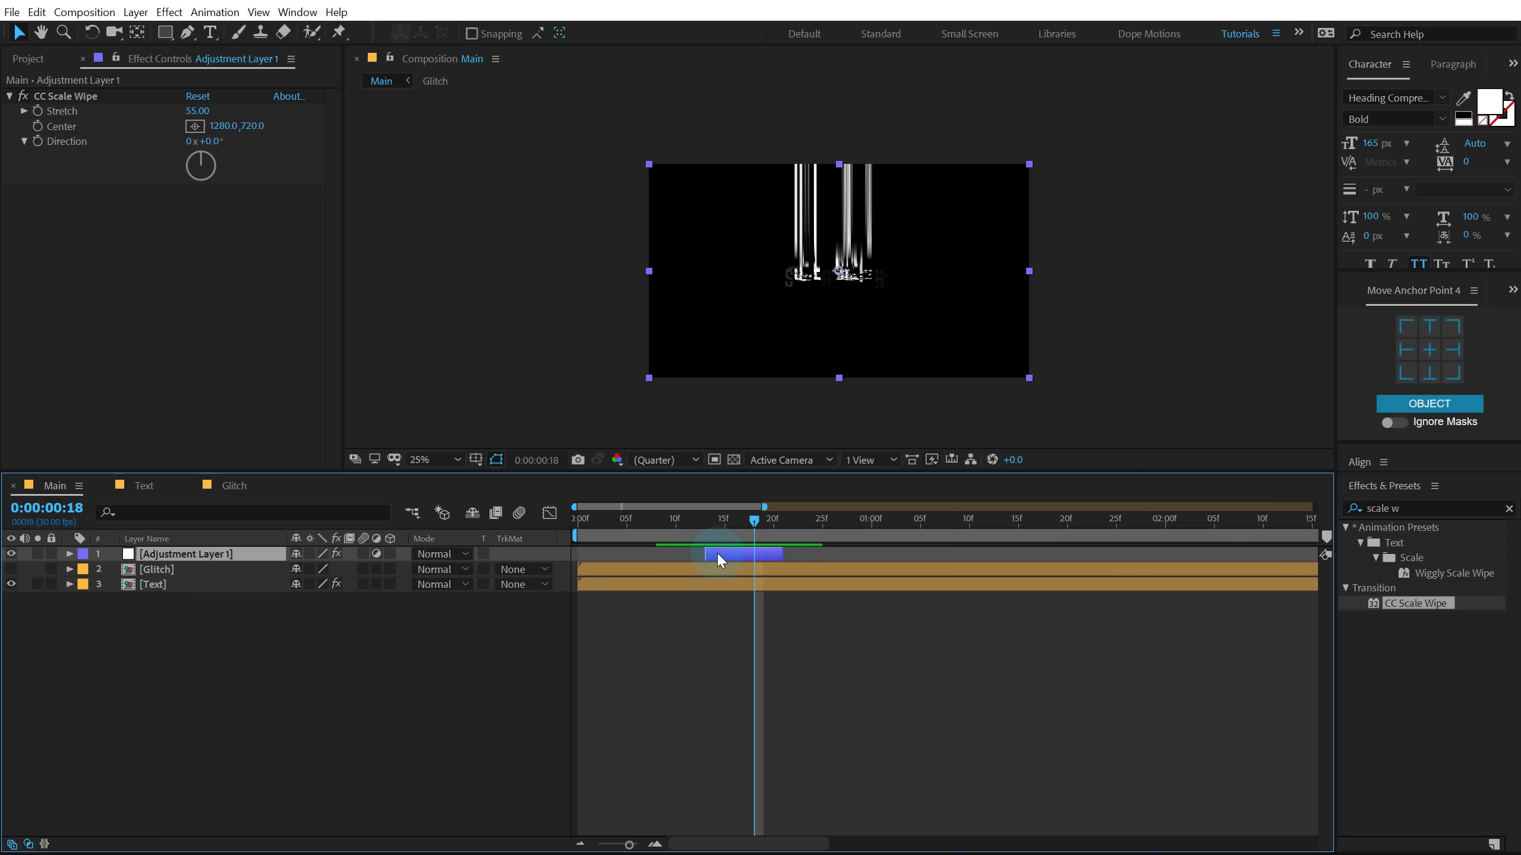
key("ctrl+d")
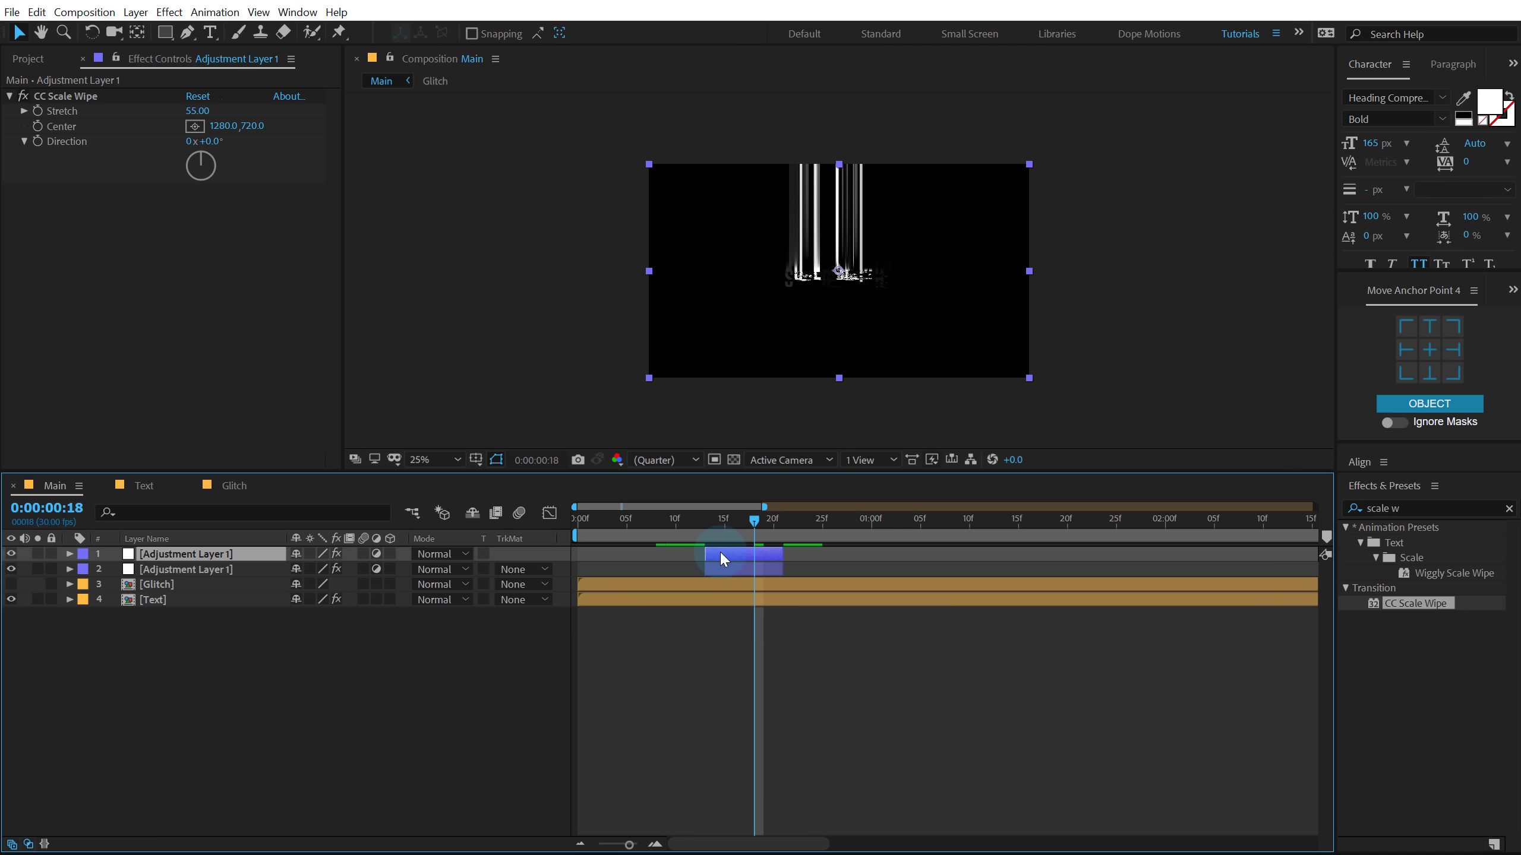
left_click_drag(720, 552, 756, 552)
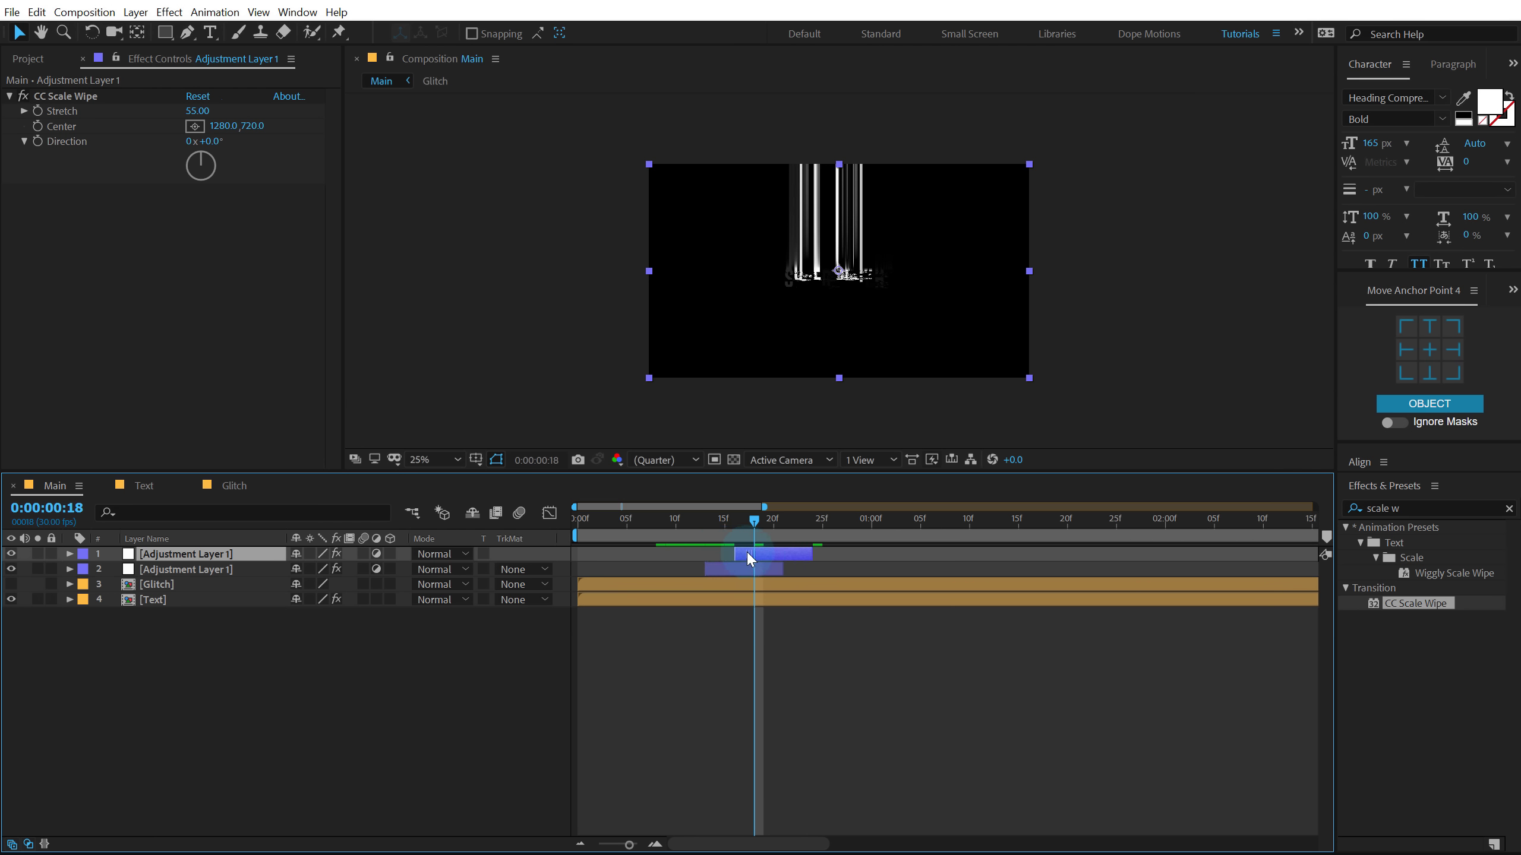
Try a CC Scale Wipe Direction of 90° on the upper adjustment layer
left_click(211, 142)
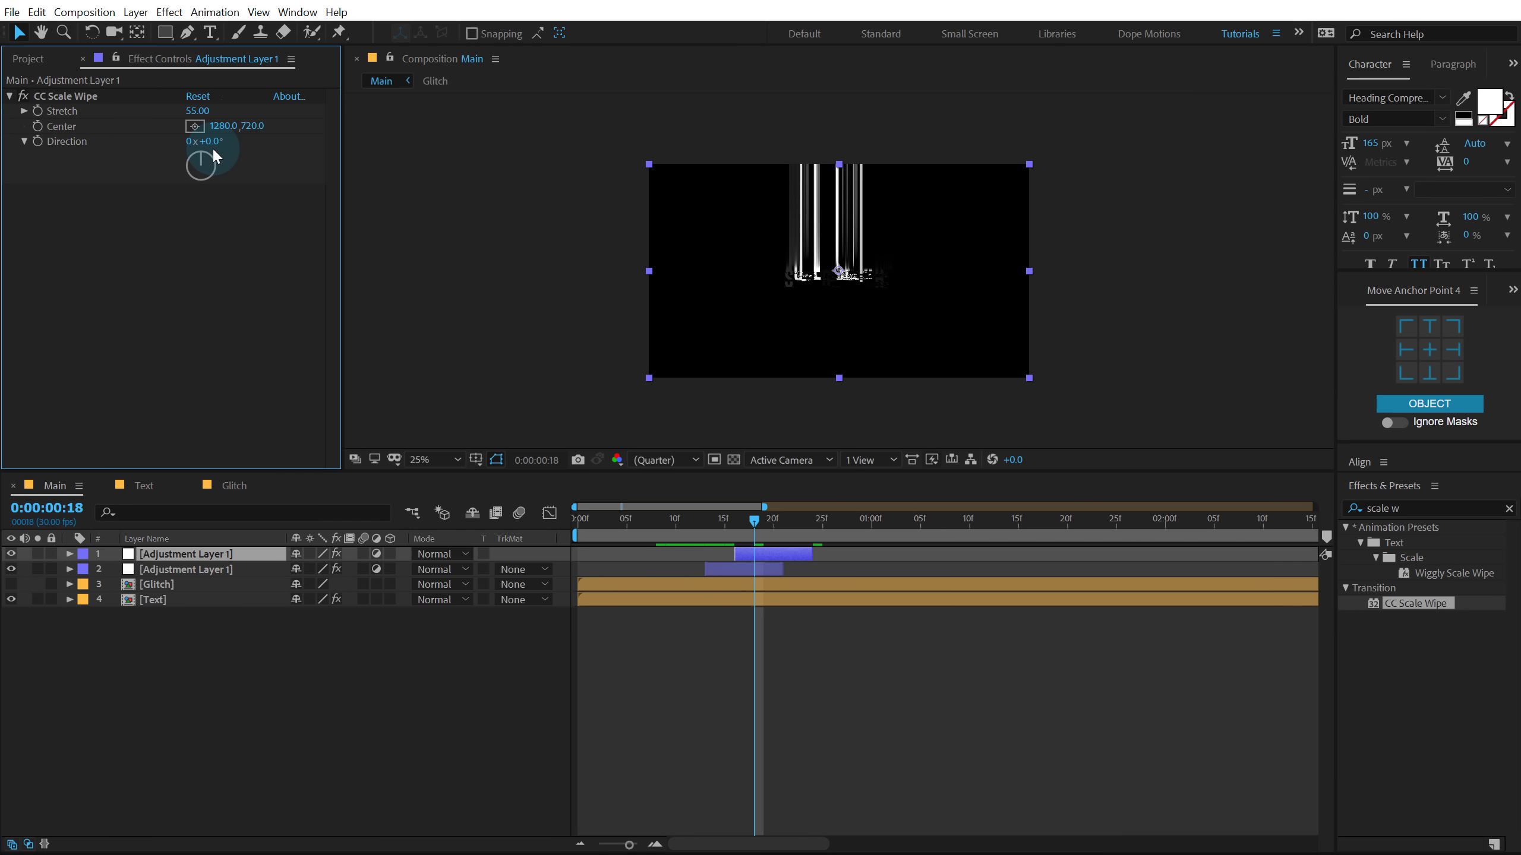
type("90")
key("Return")
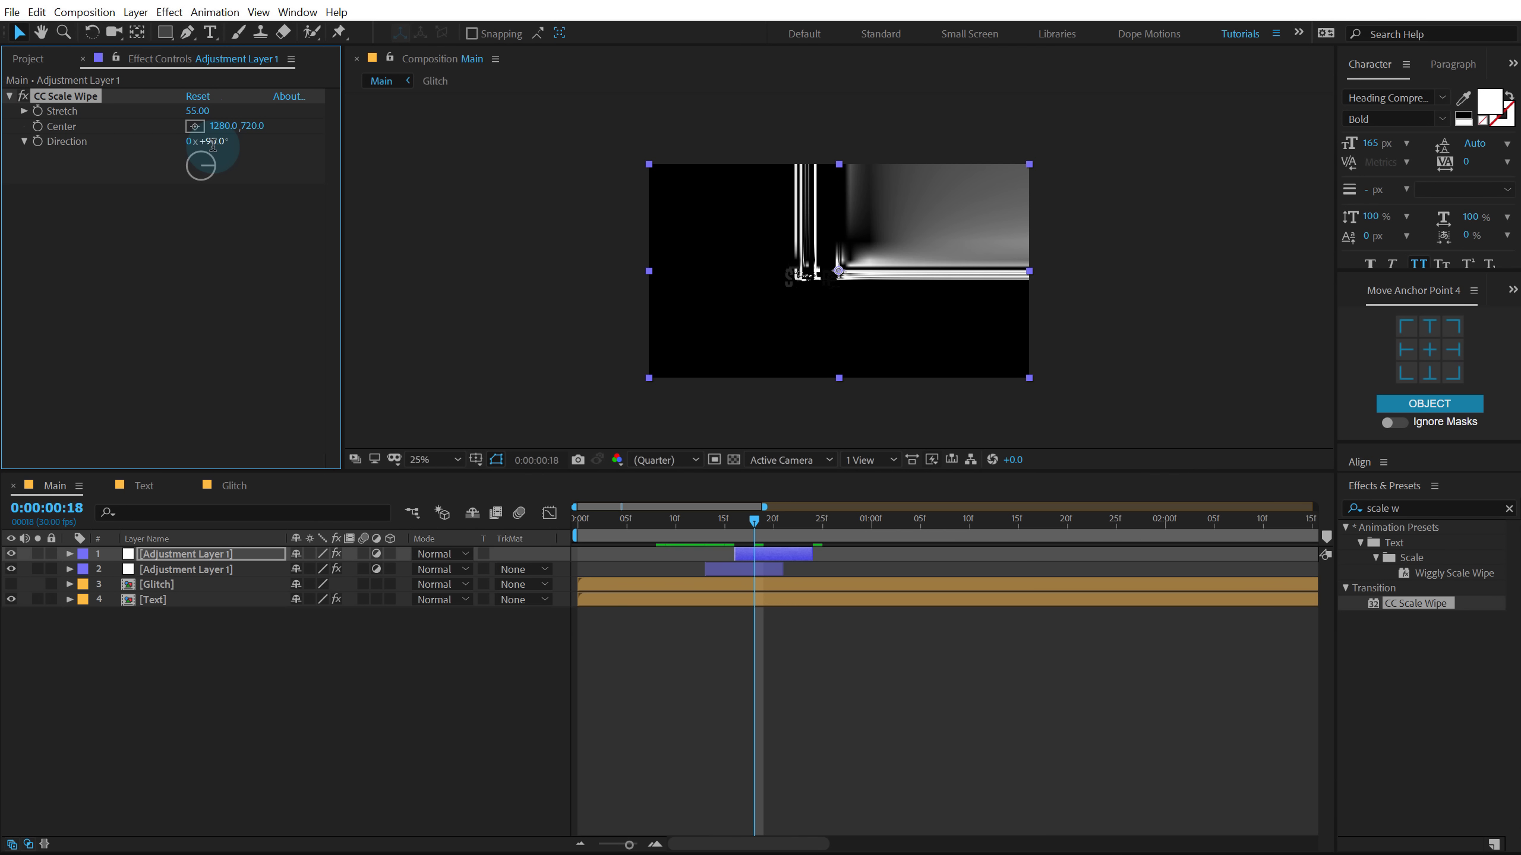
Set the upper adjustment layer's CC Scale Wipe Direction to 180°
left_click(211, 142)
type("180")
key("Return")
Preview the Main composition from its start with both stretch layers, and scrub to 0:00:00:19
left_click_drag(702, 528, 582, 535)
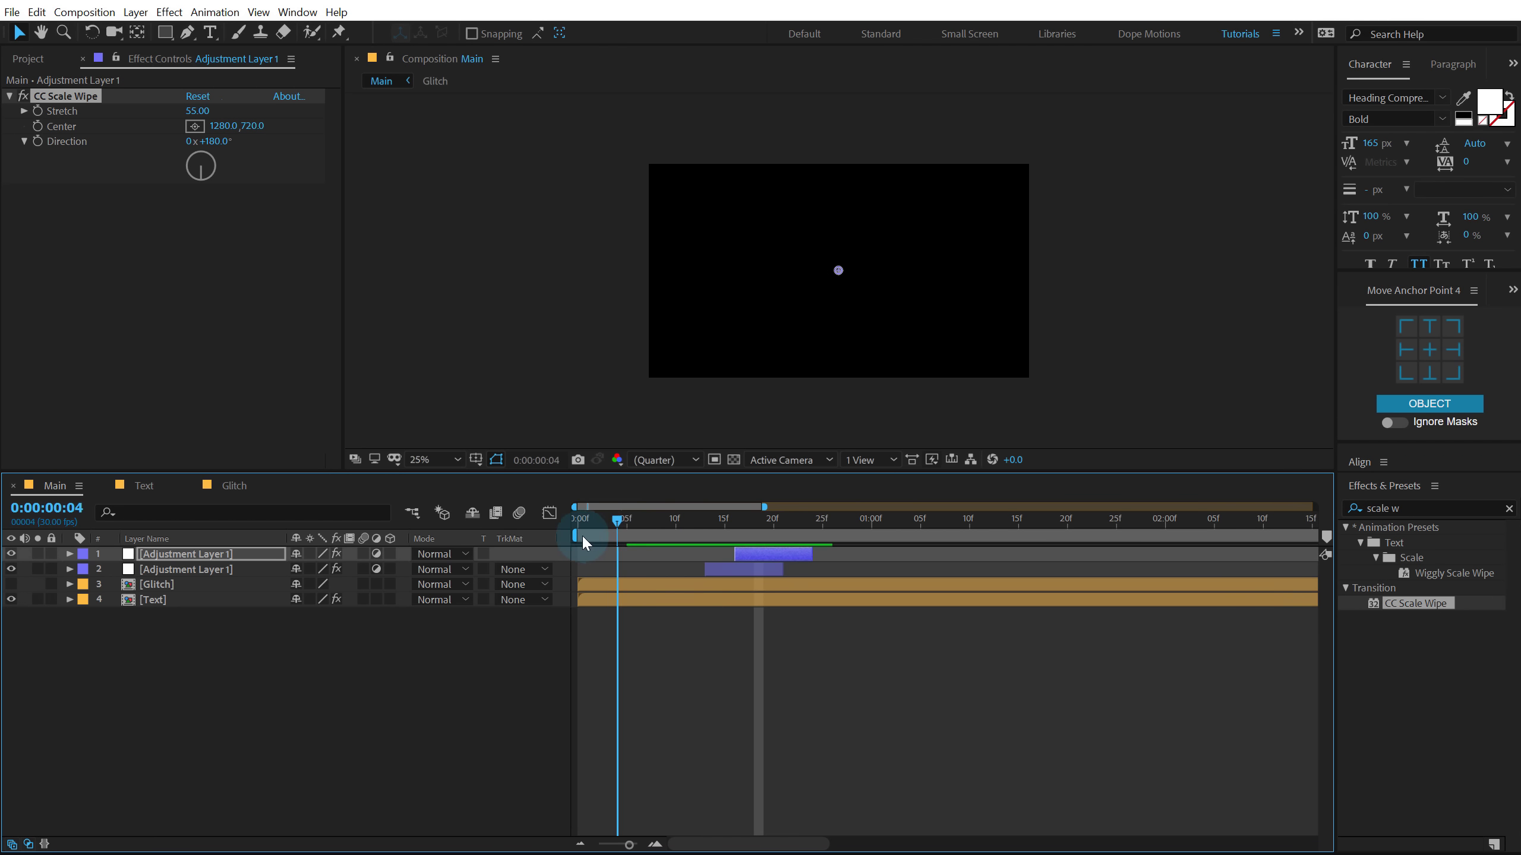
left_click(733, 647)
key("period")
key("space")
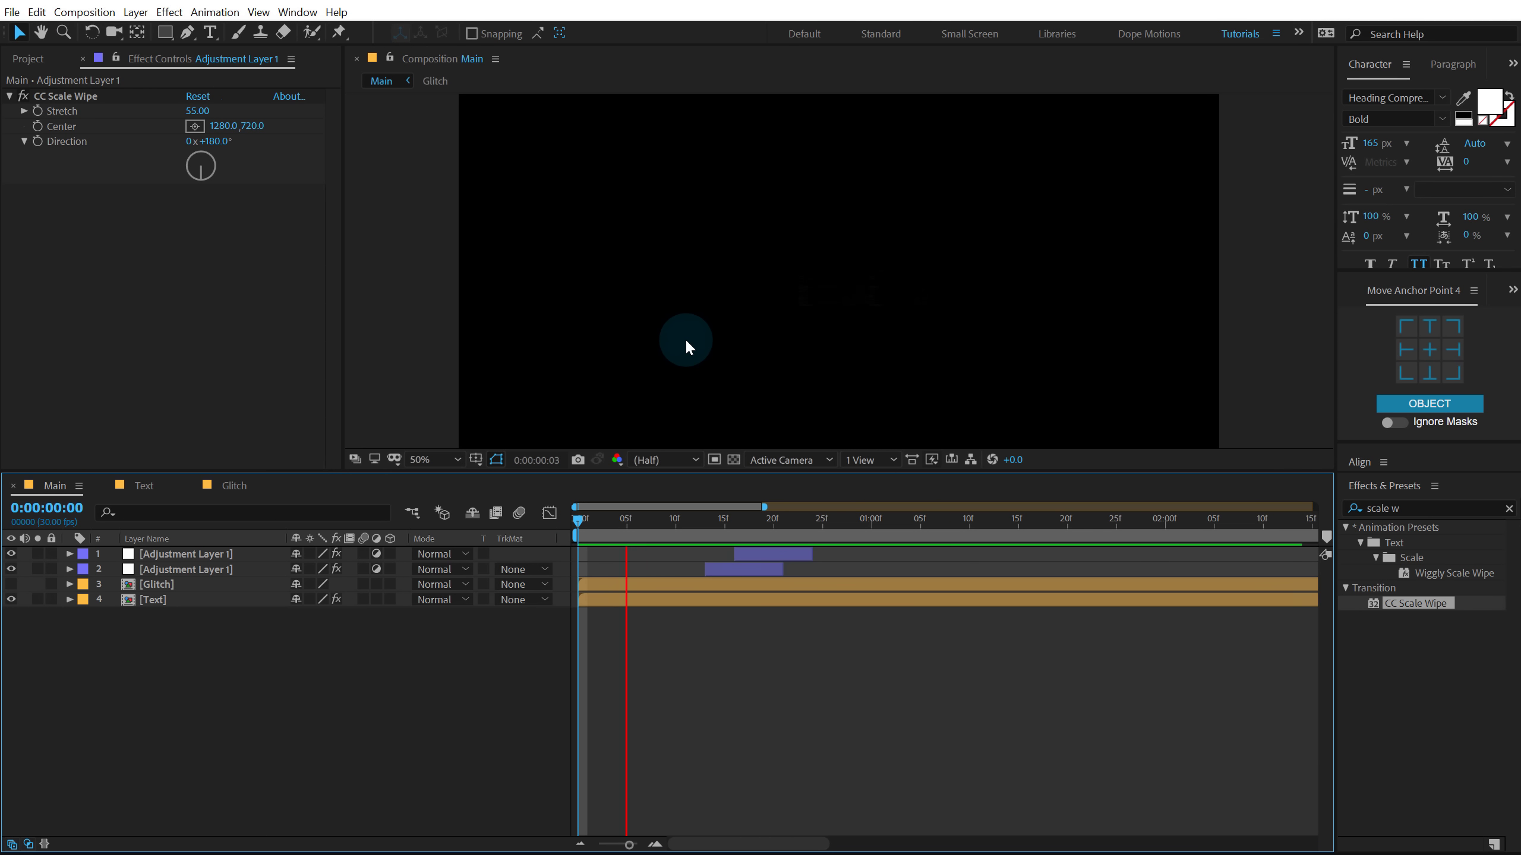
left_click_drag(666, 520, 764, 519)
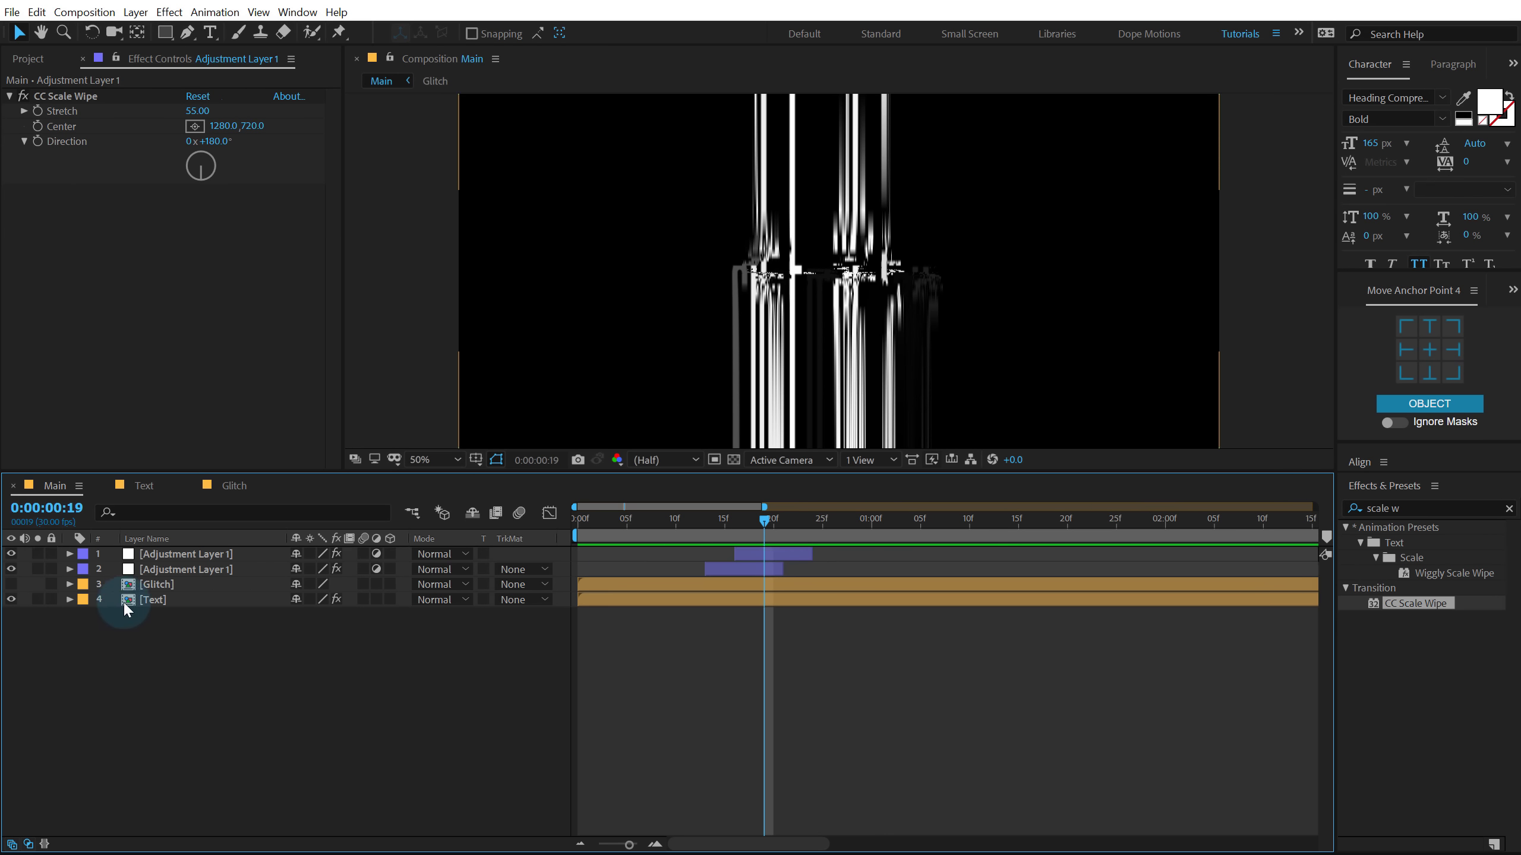
Pre-compose all four layers of the Main composition into a new composition named Gl_01
left_click_drag(120, 668, 215, 556)
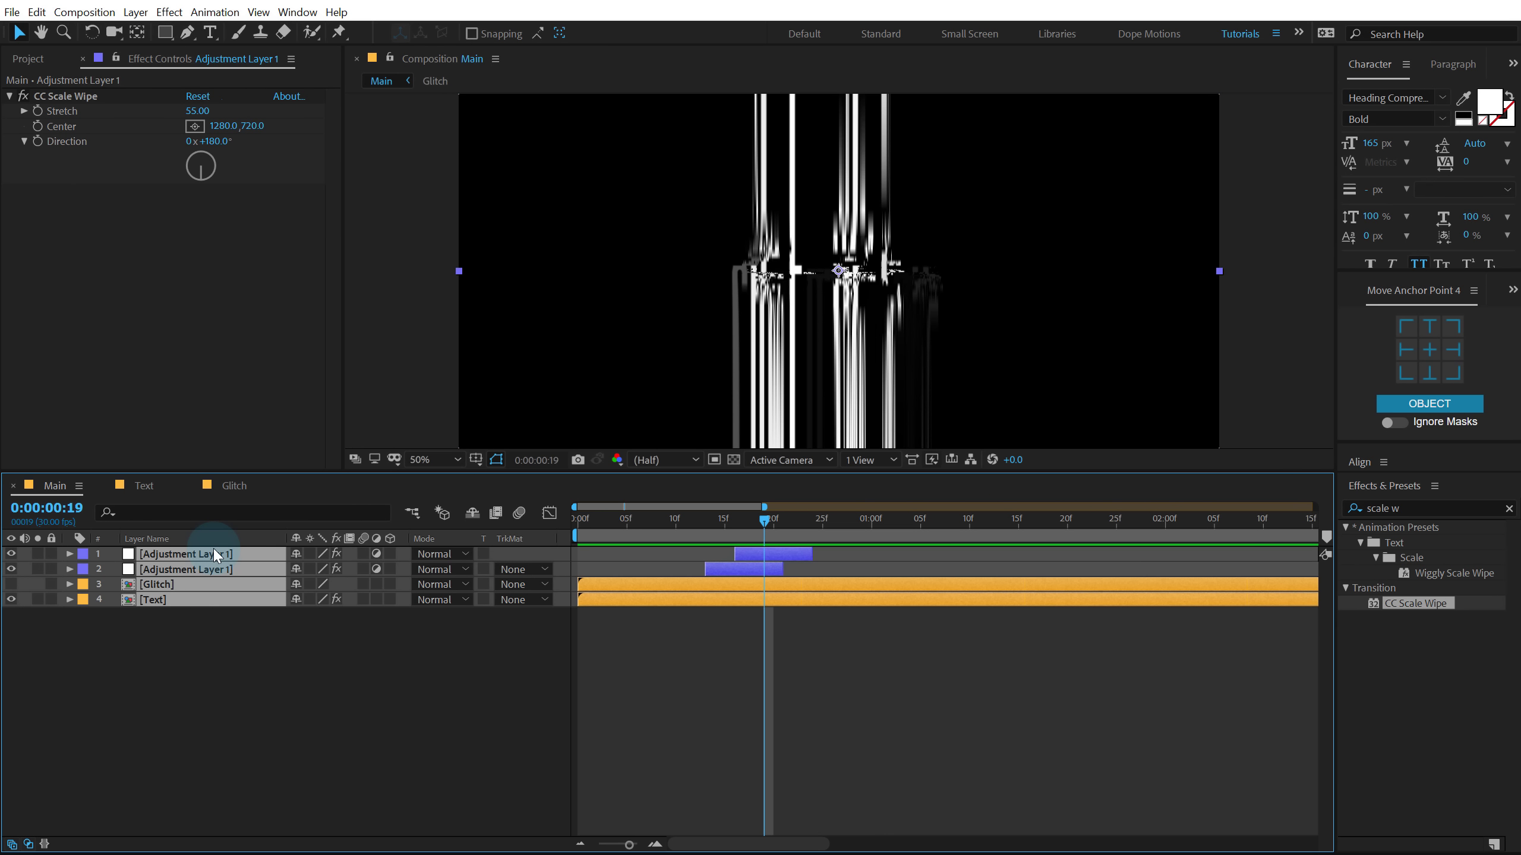
key("ctrl+shift+c")
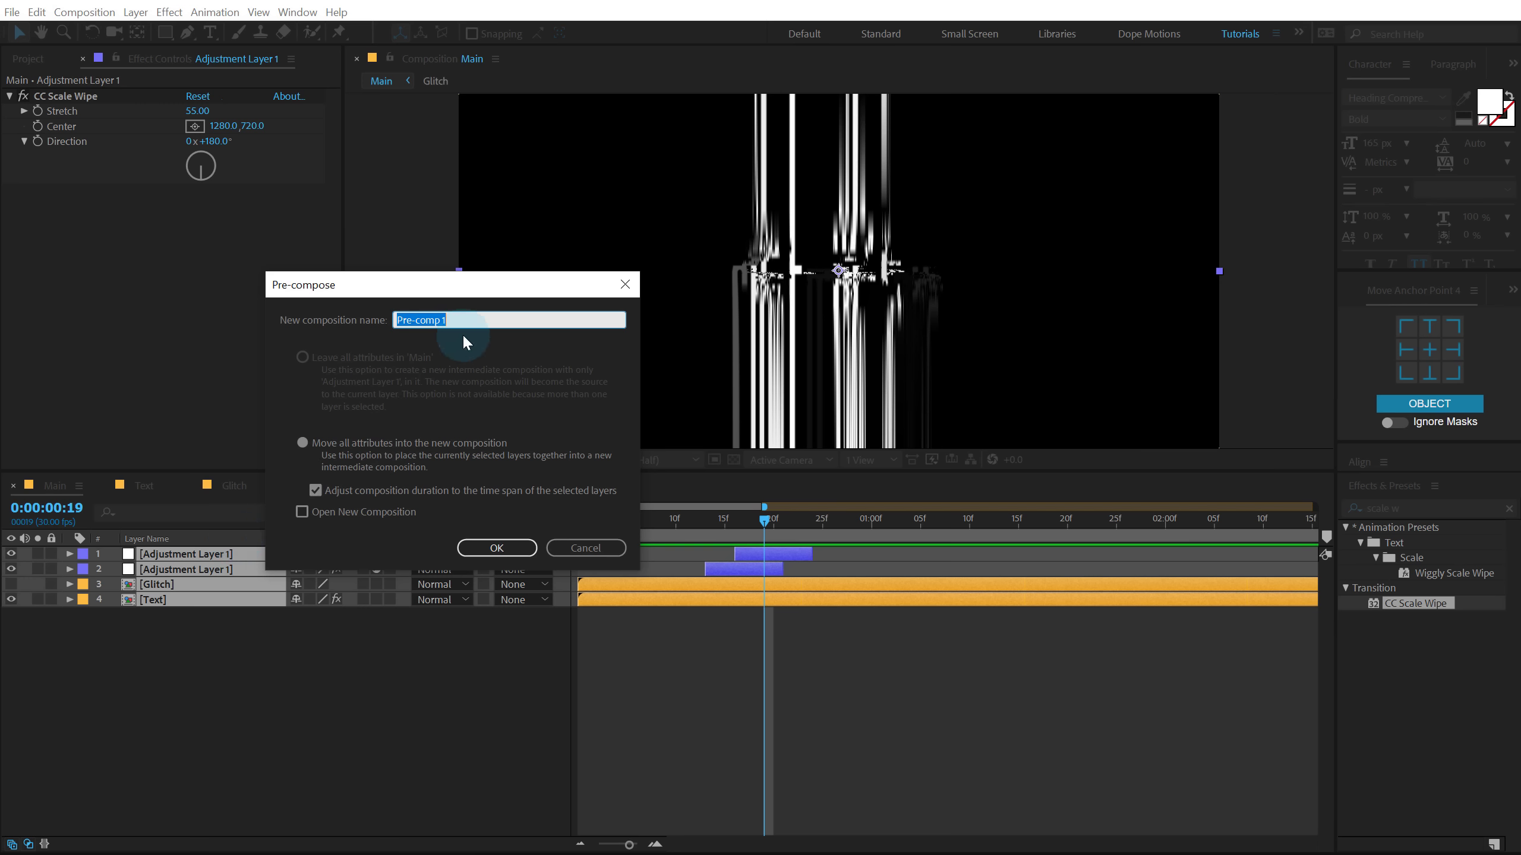
type("Gl_01")
left_click(492, 548)
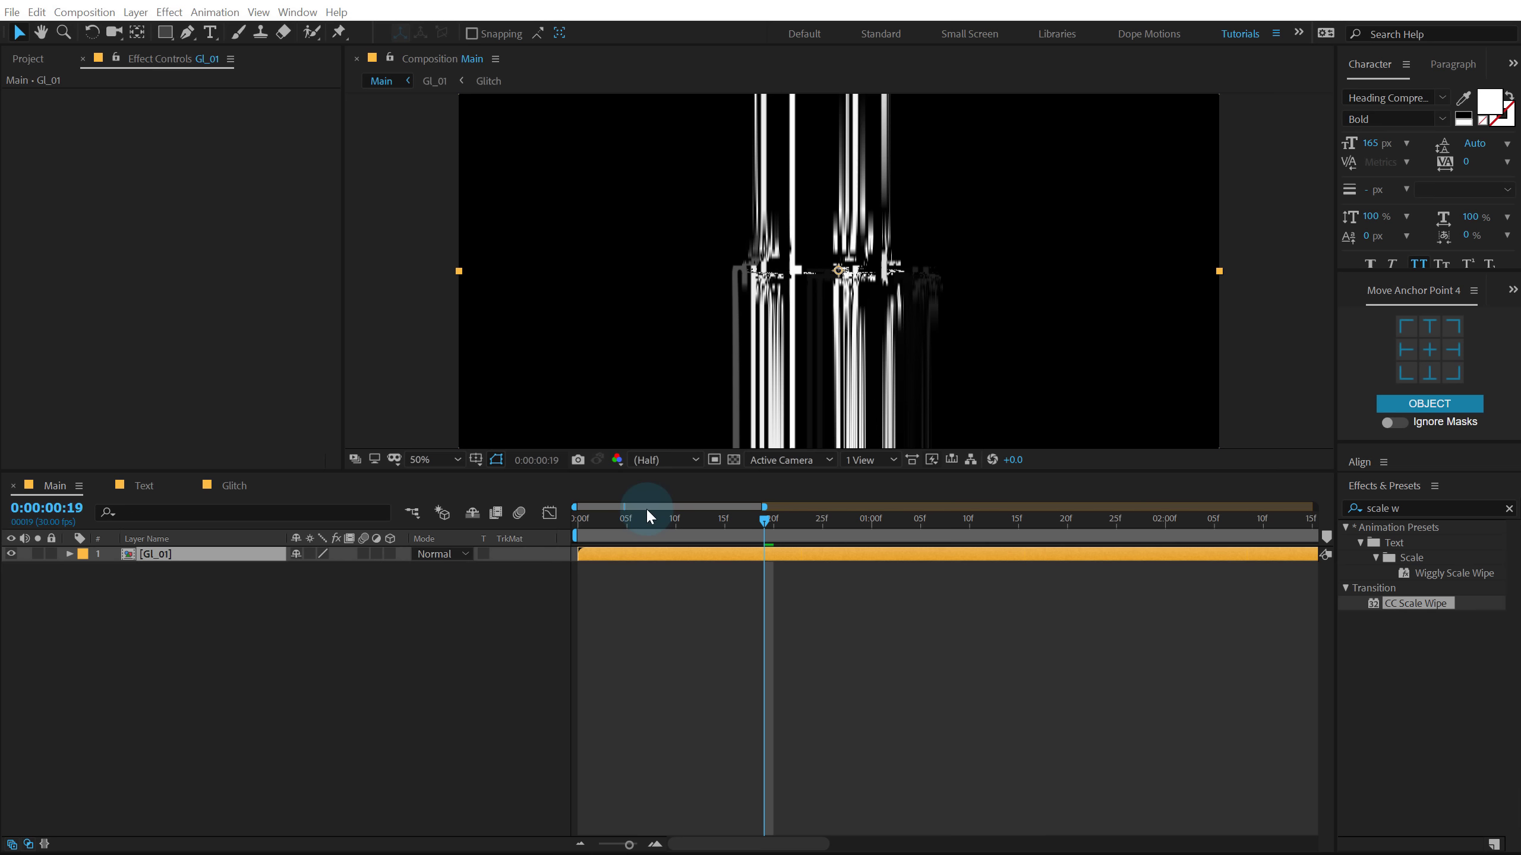
Scrub through the glitch to 0:00:00:19 and duplicate the Gl_01 layer
left_click_drag(648, 517, 762, 536)
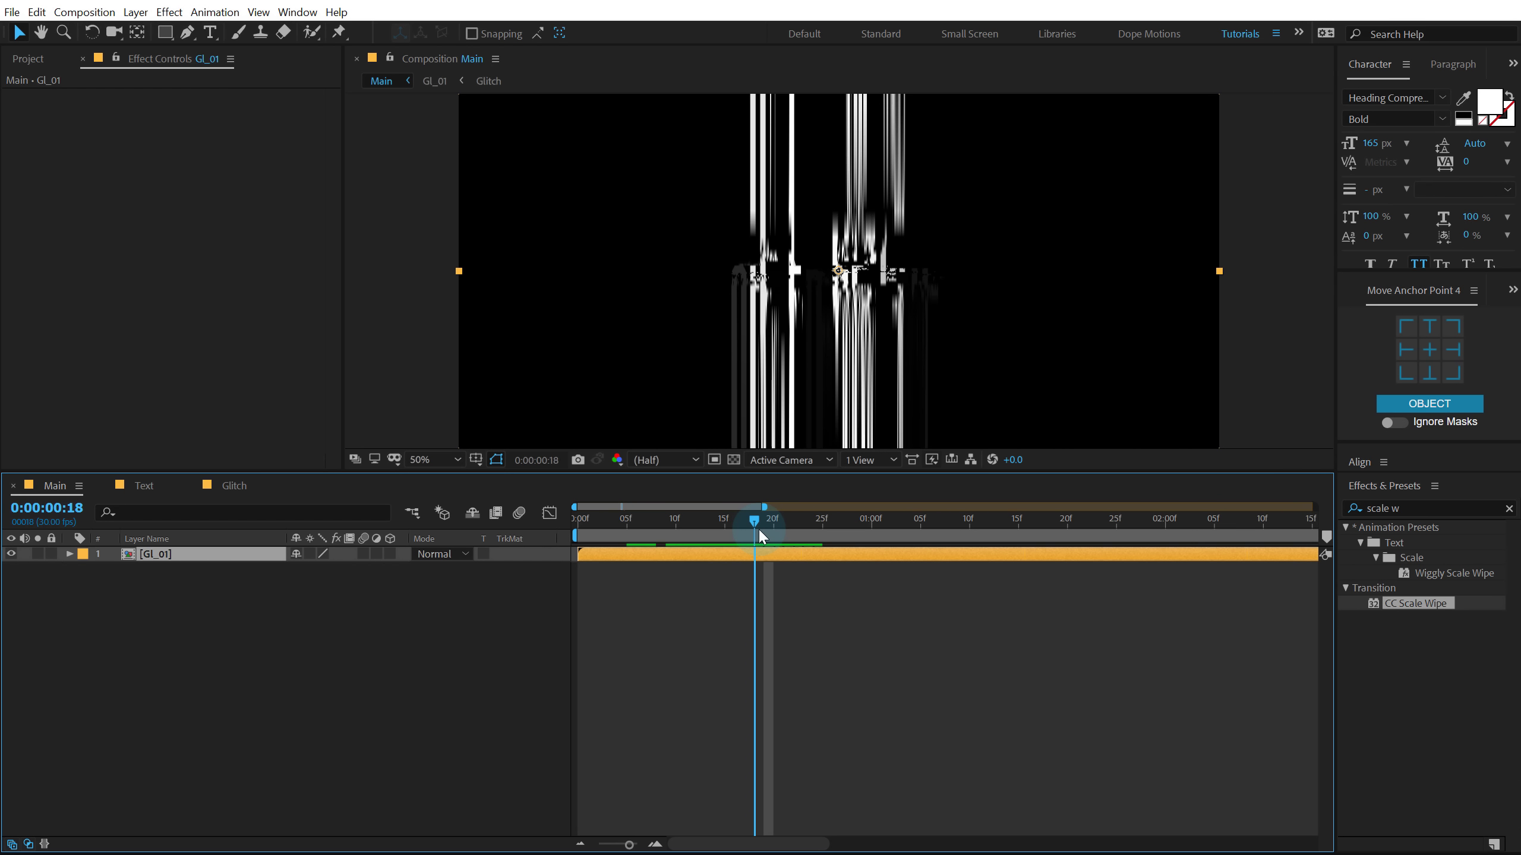
mouse_move(758, 527)
left_mouse_down()
mouse_move(739, 530)
mouse_move(763, 525)
left_mouse_up()
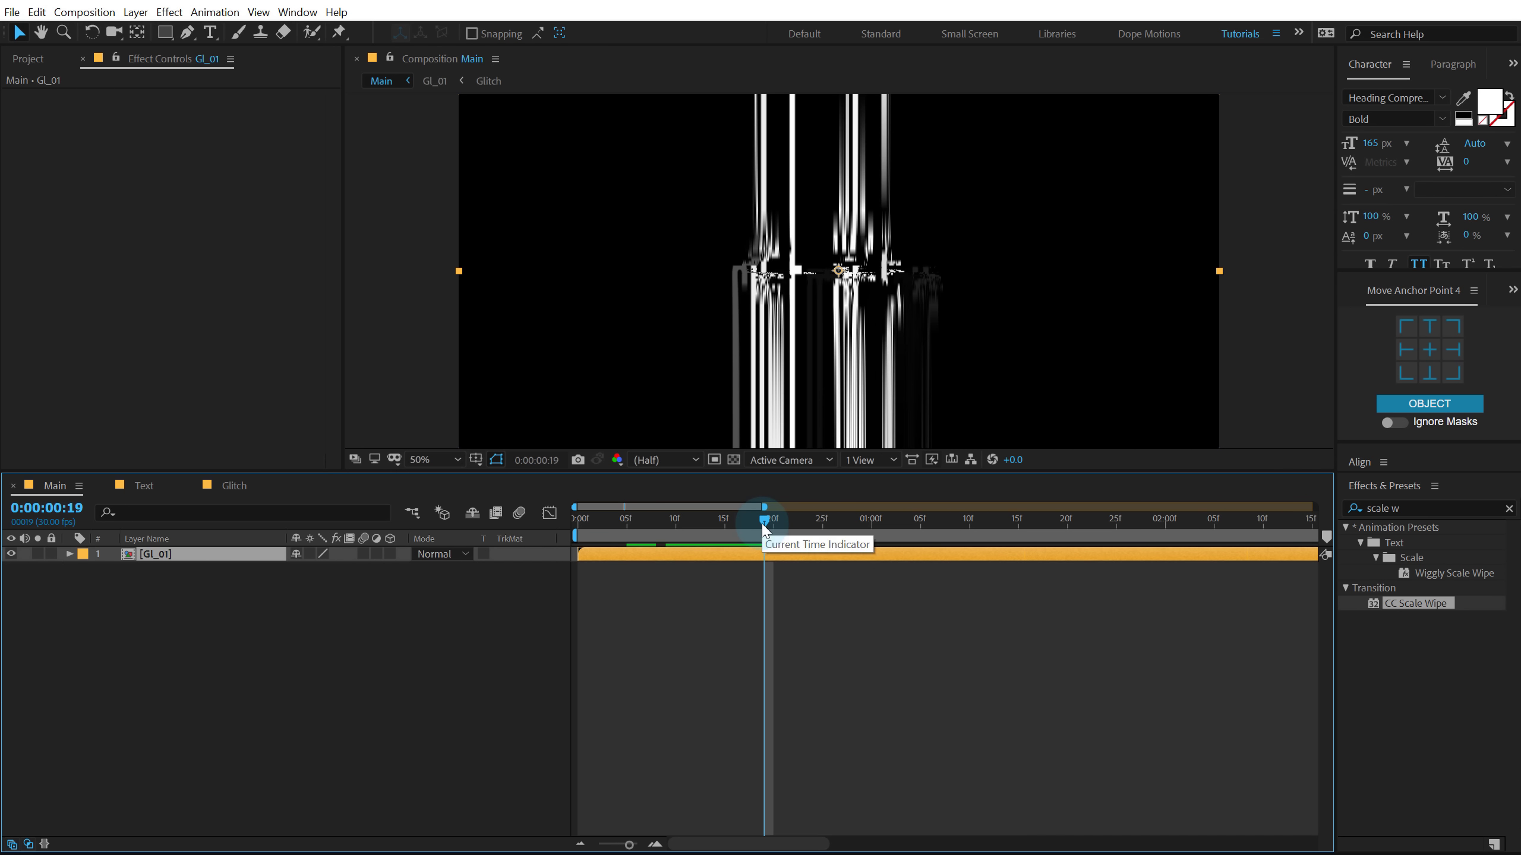
left_click(182, 557)
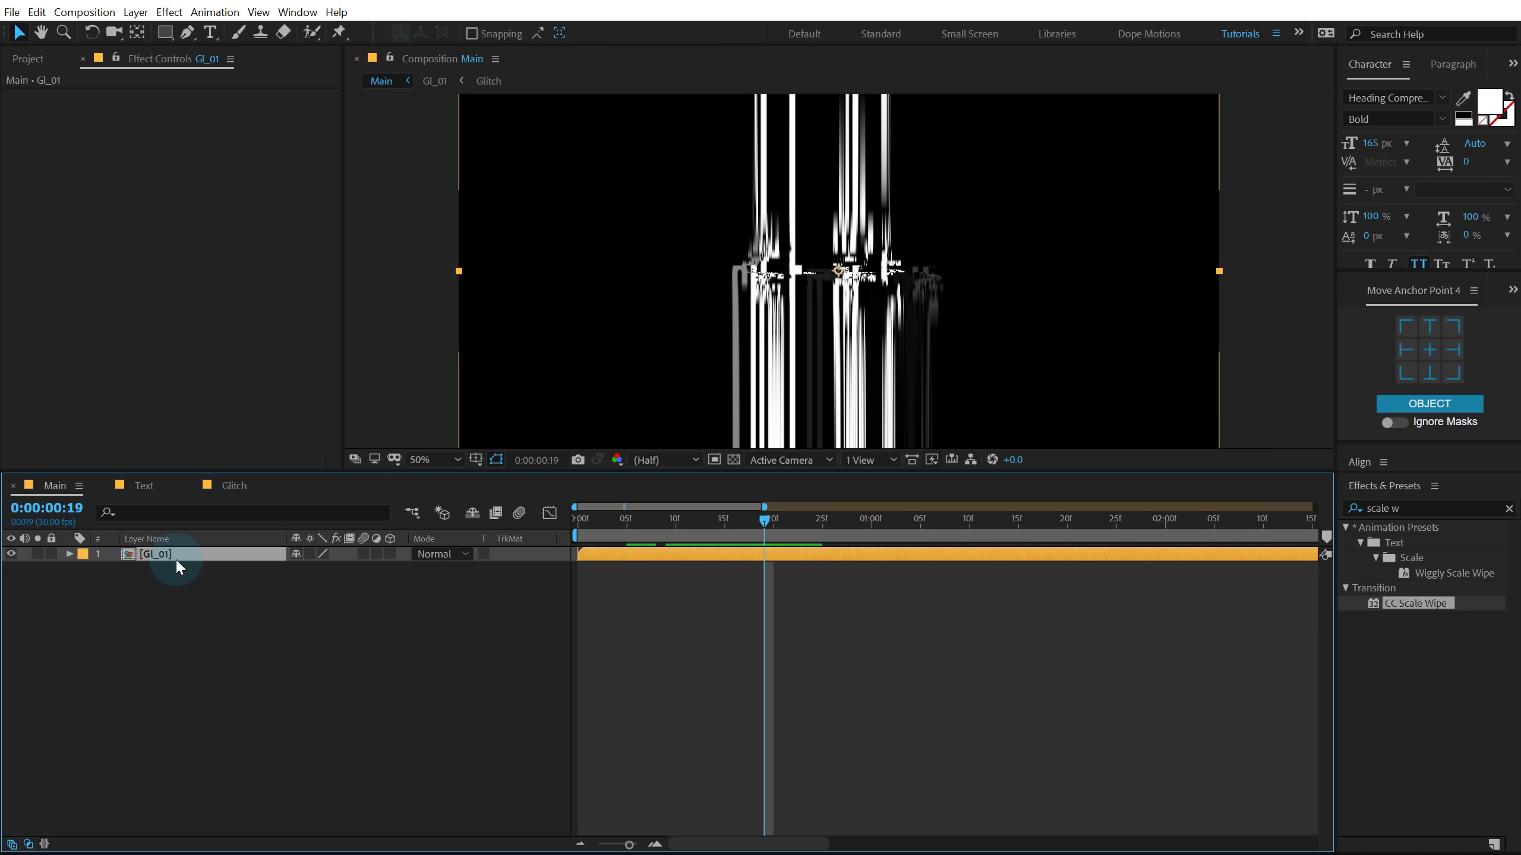
key("ctrl+d")
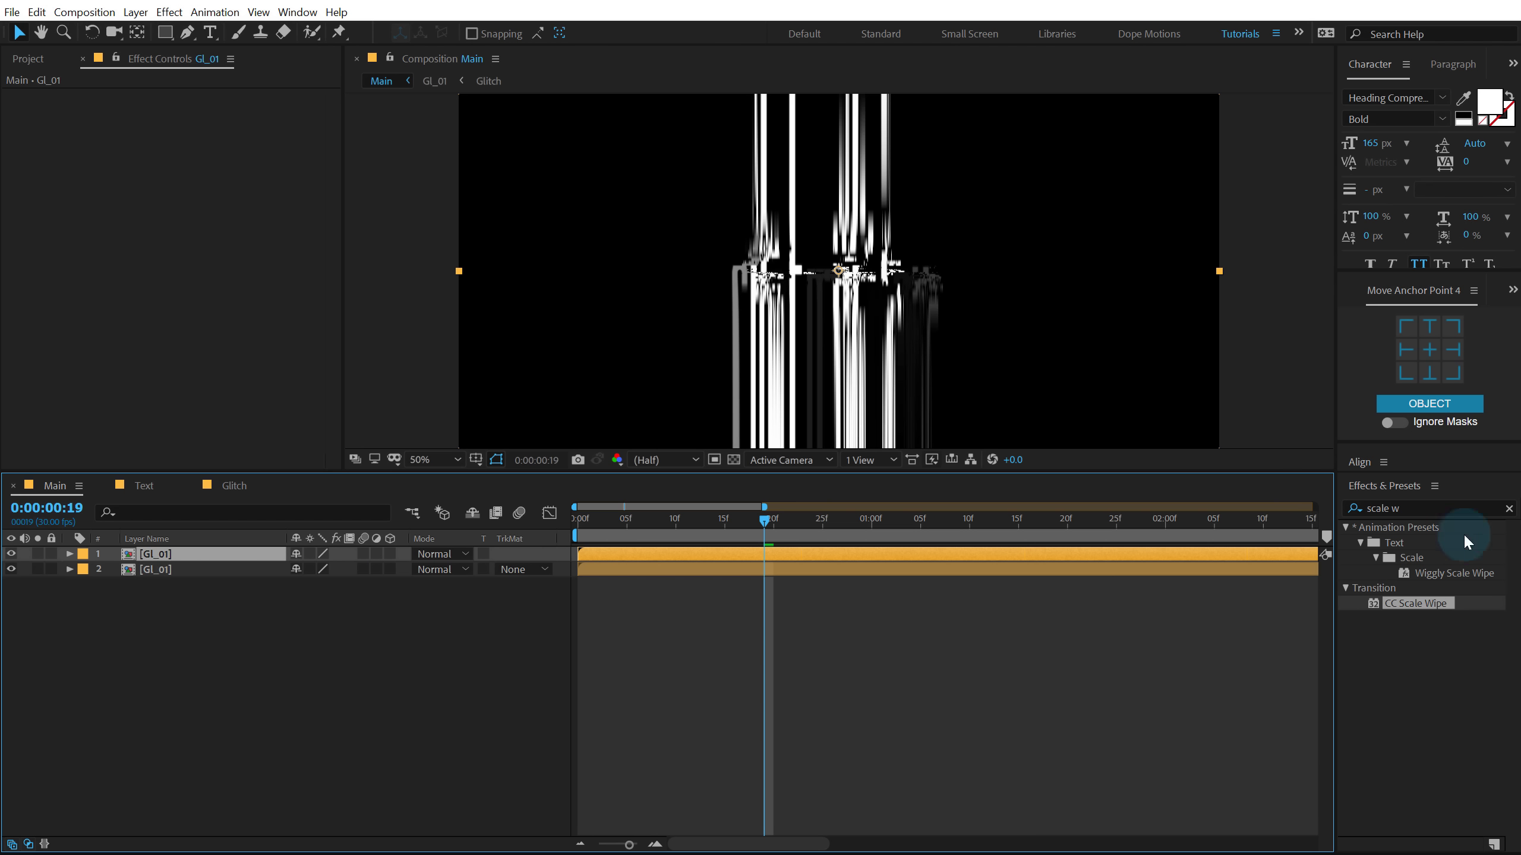
Find the Shift Channels effect and apply it to the upper Gl_01 layer
left_click_drag(1411, 509, 1180, 510)
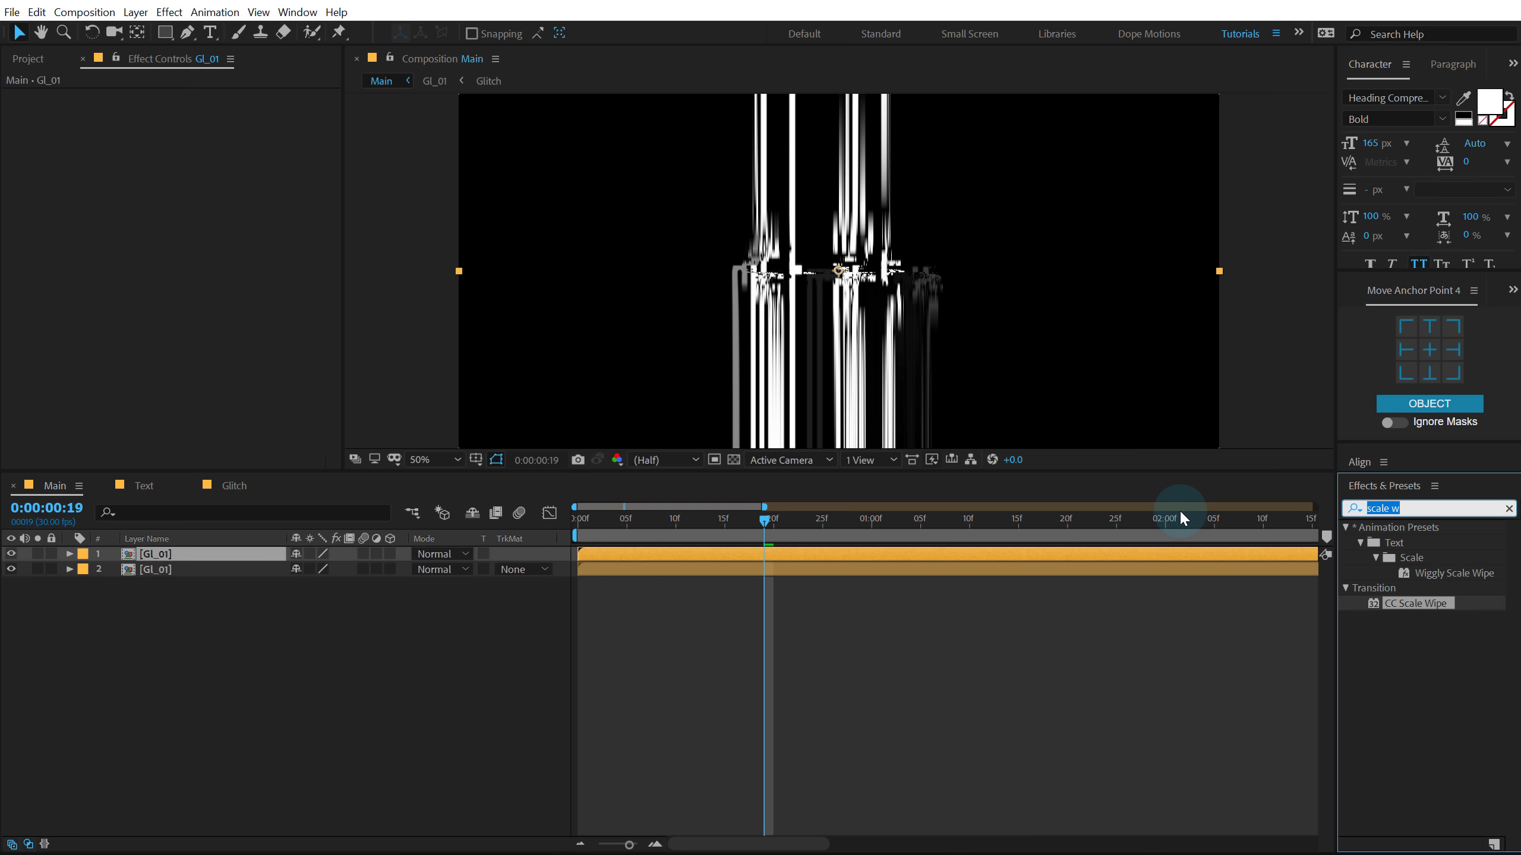
type("shif")
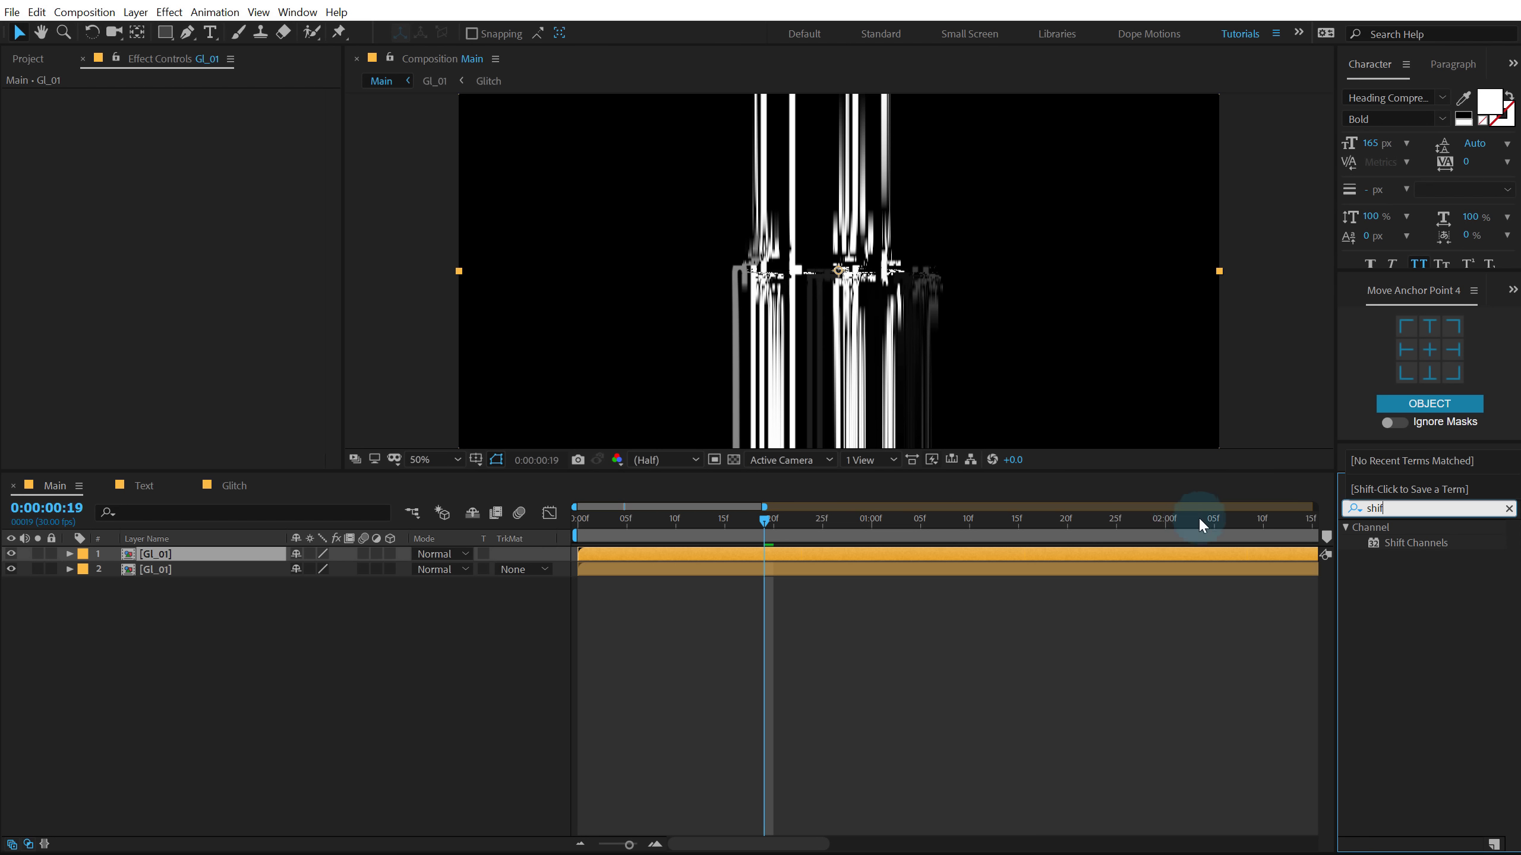
double_click(1415, 543)
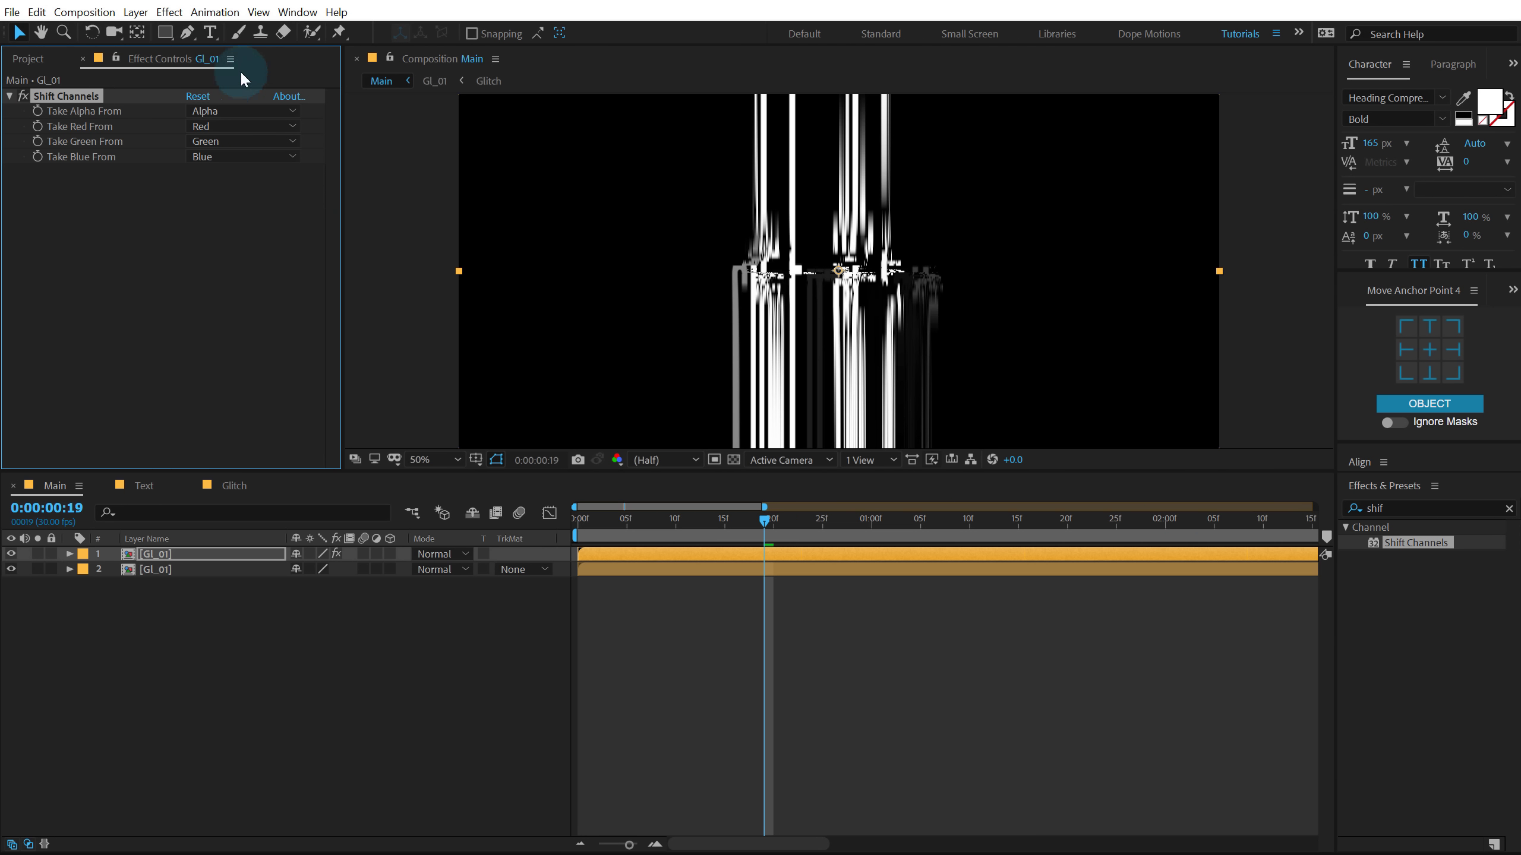
Set Take Red From and Take Green From to Full Off in the upper Gl_01 layer's Shift Channels effect
left_click(204, 127)
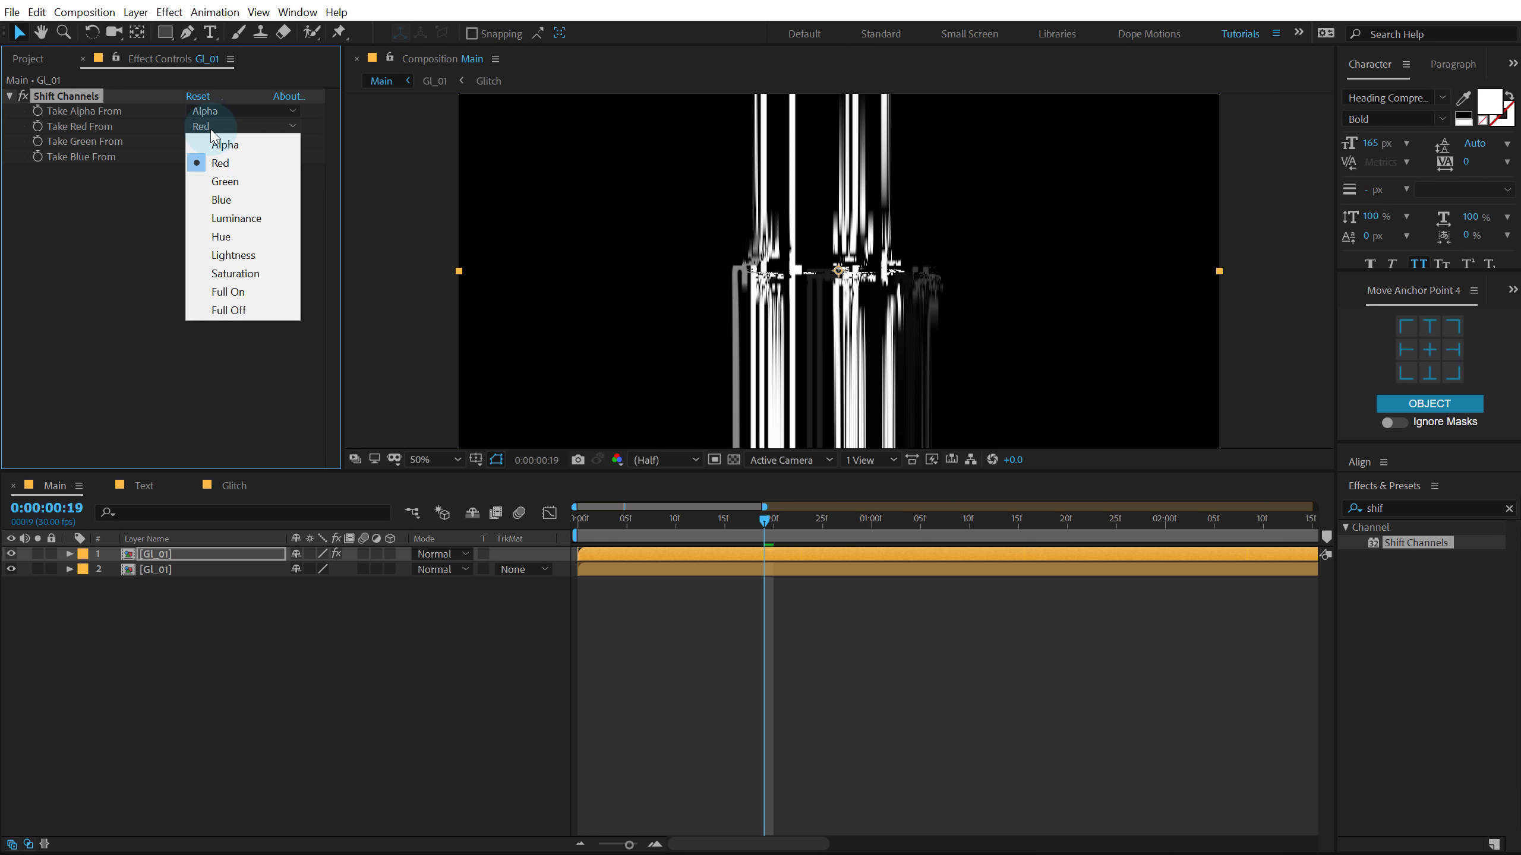
left_click(238, 322)
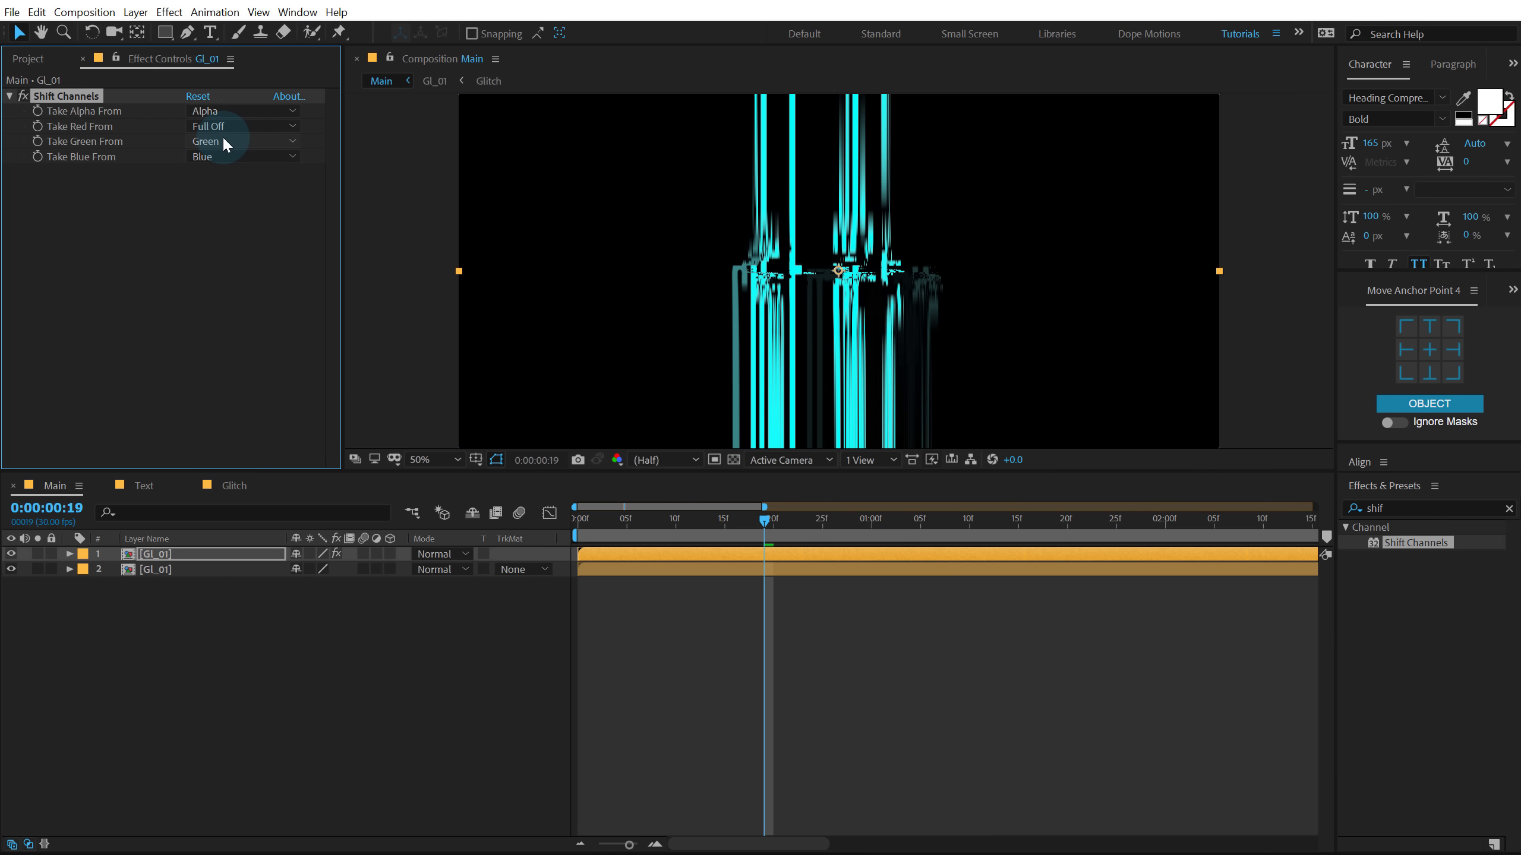
left_click(225, 139)
left_click(247, 327)
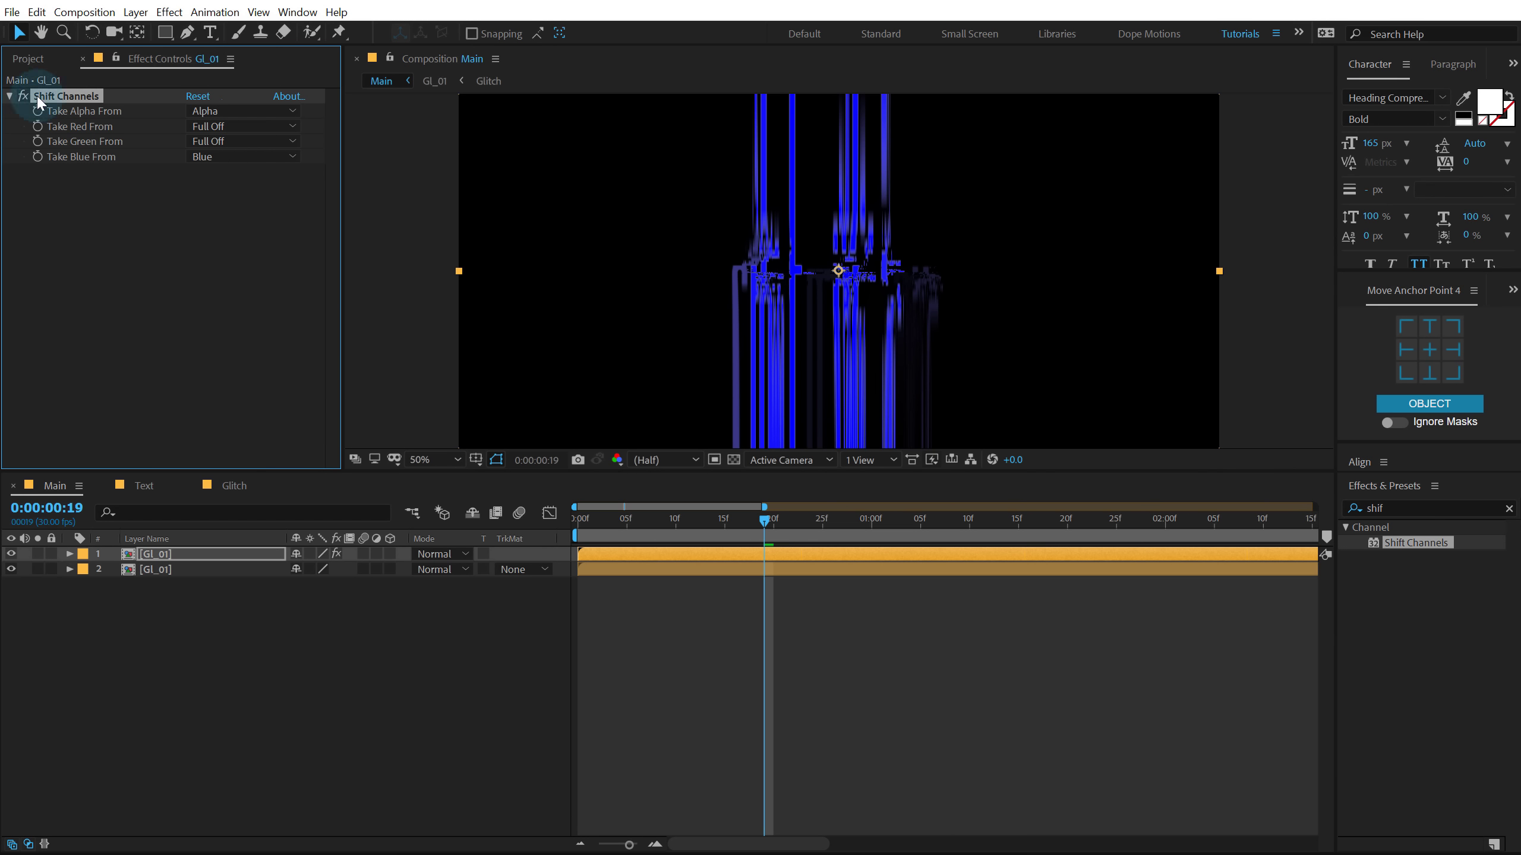
Duplicate the blue-only Gl_01 layer and set the copy's Shift Channels to take blue from Full Off and green from Green
left_click(167, 551)
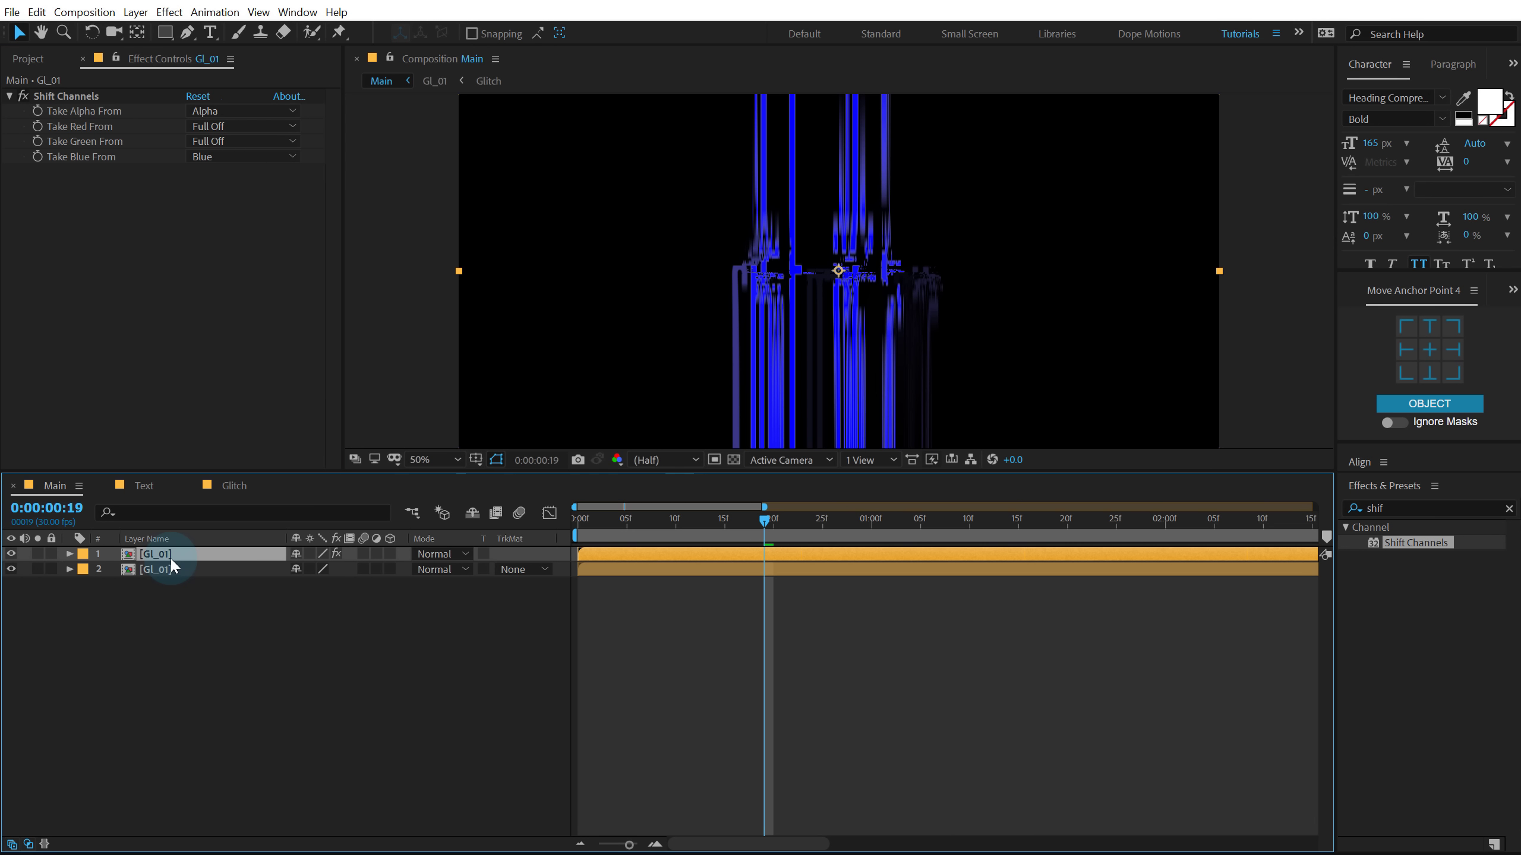
key("ctrl+d")
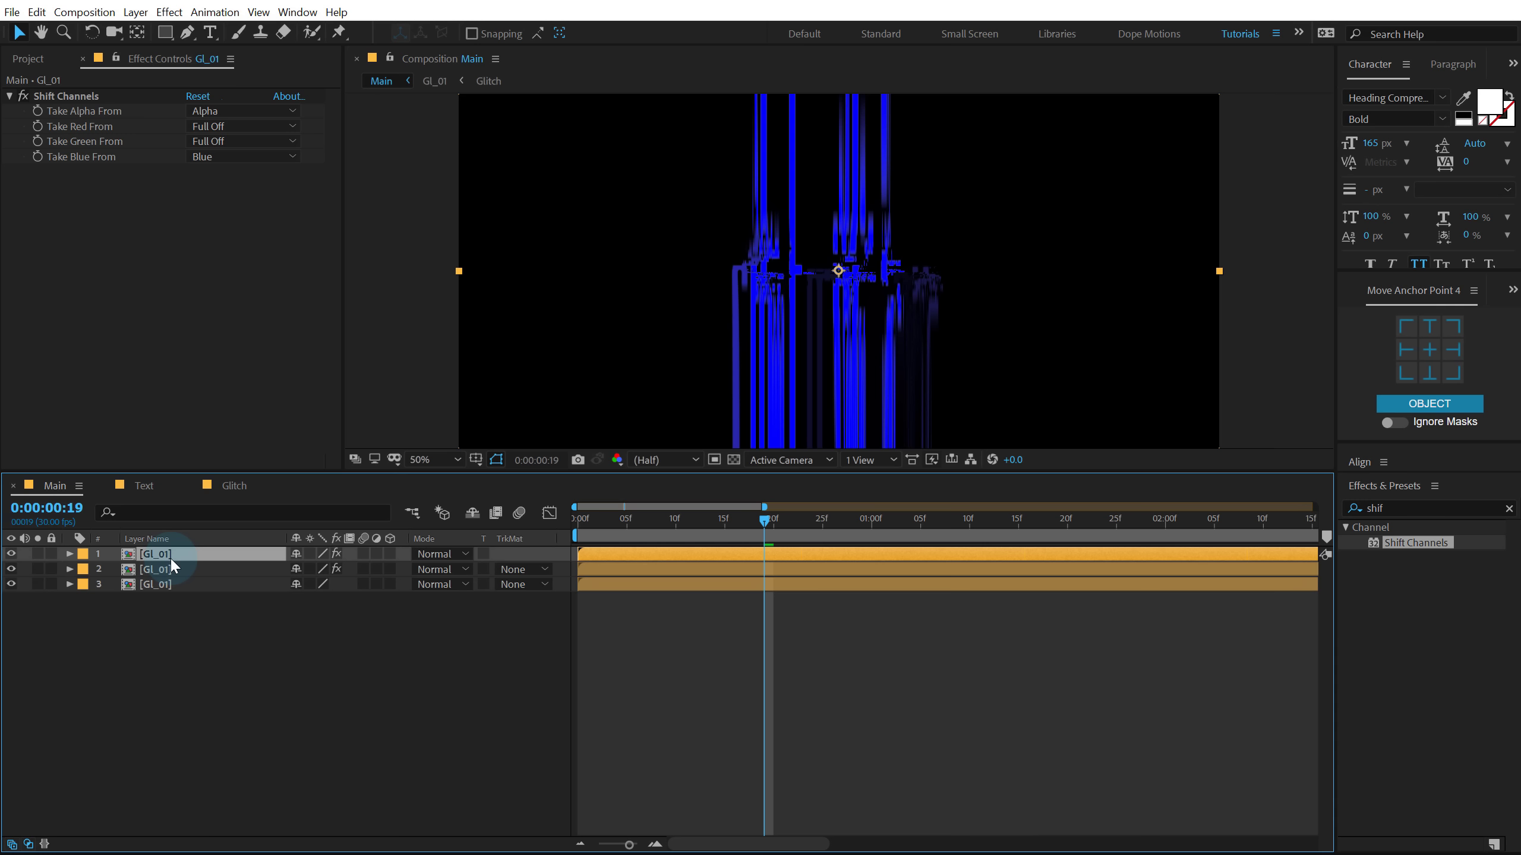
left_click(214, 157)
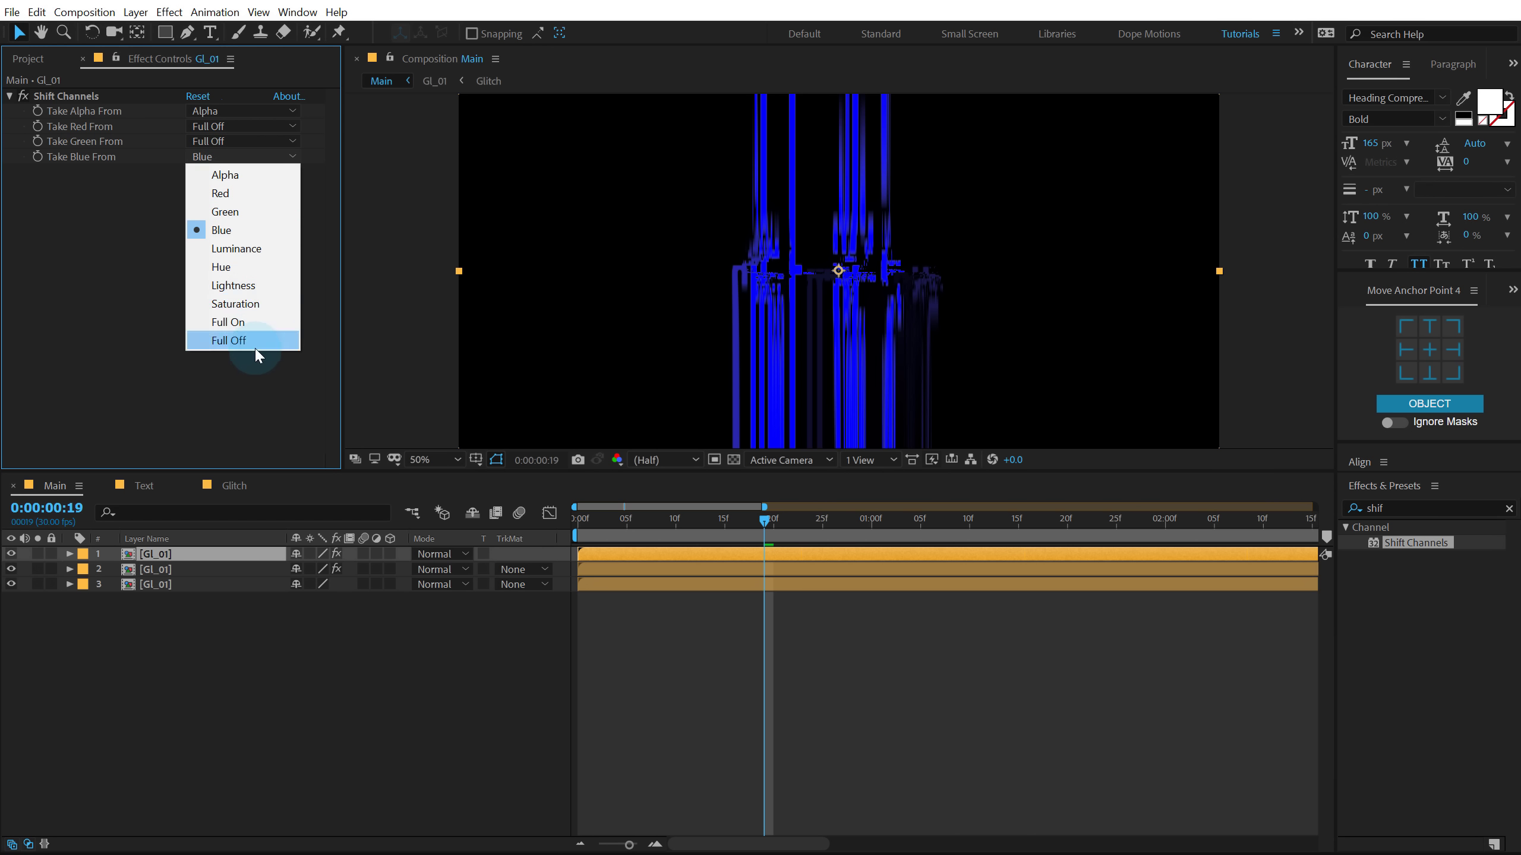
left_click(251, 339)
left_click(240, 141)
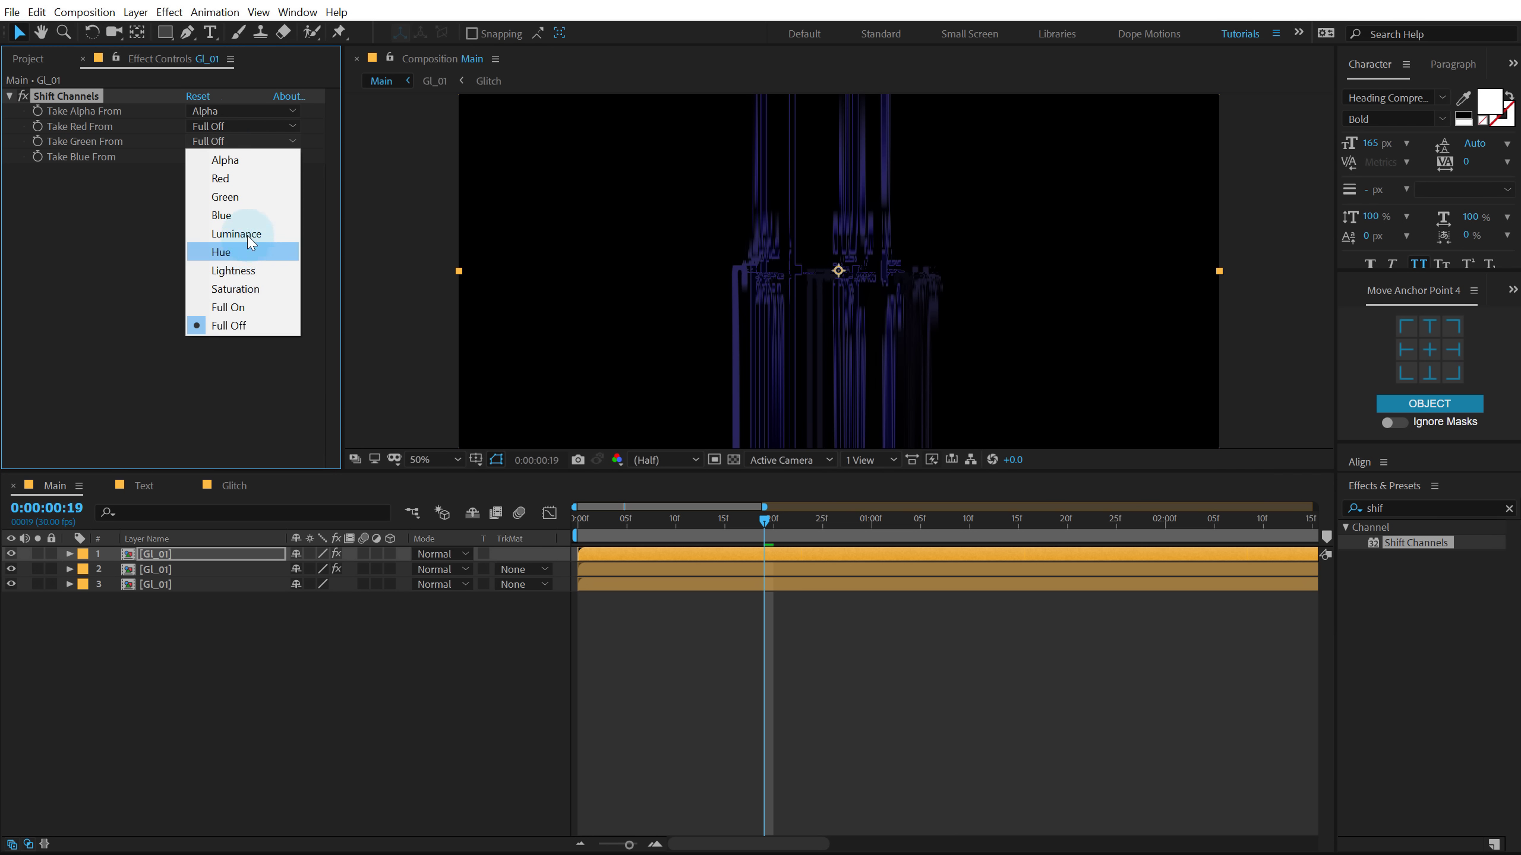
left_click(242, 196)
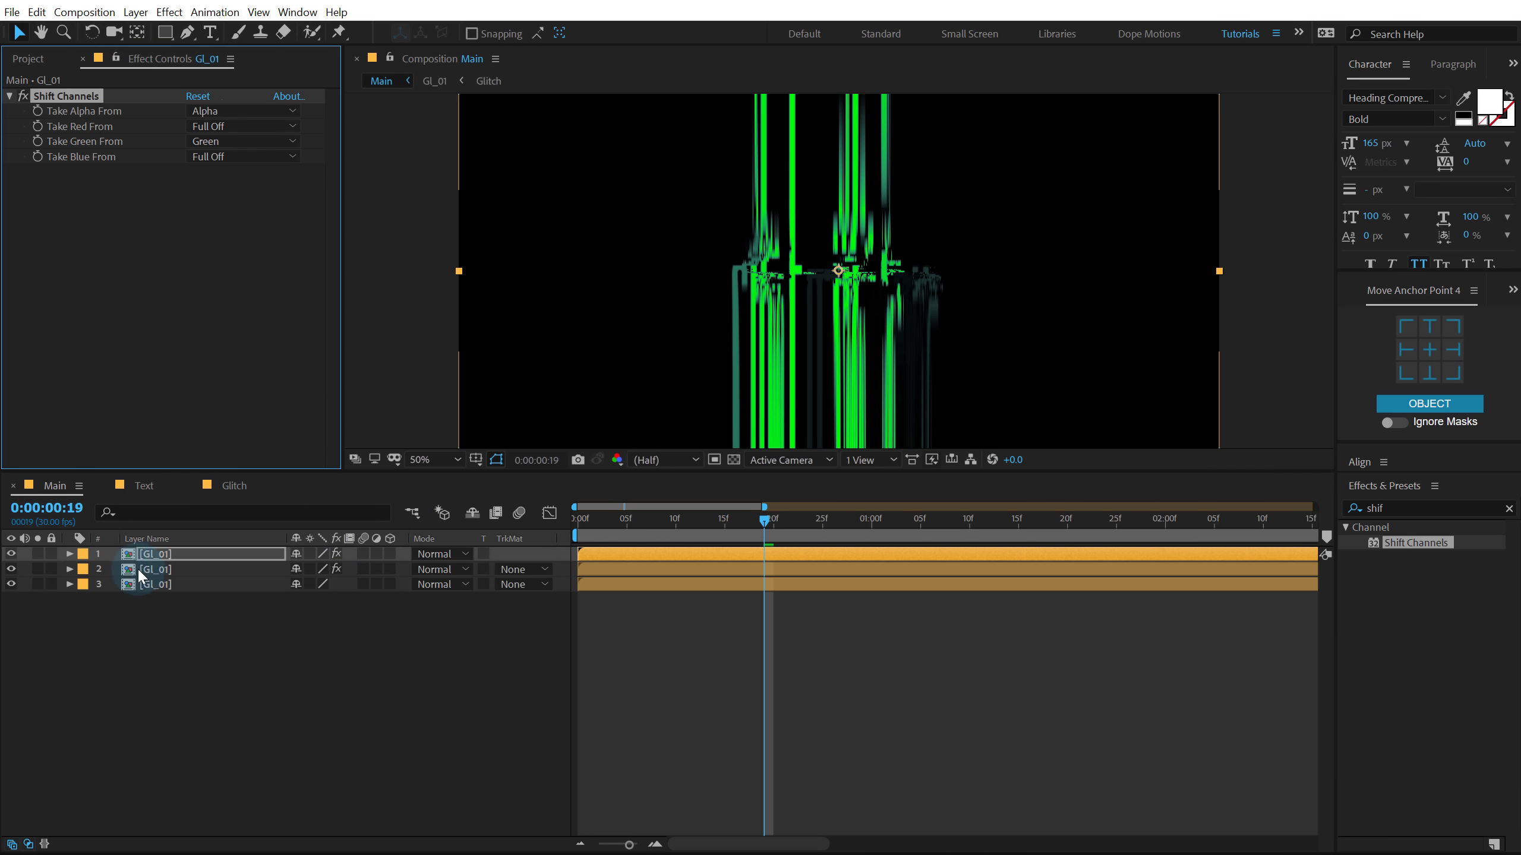
Duplicate the green-only Gl_01 layer and set the copy's Shift Channels to take green from Full Off and red from Red
left_click(159, 560)
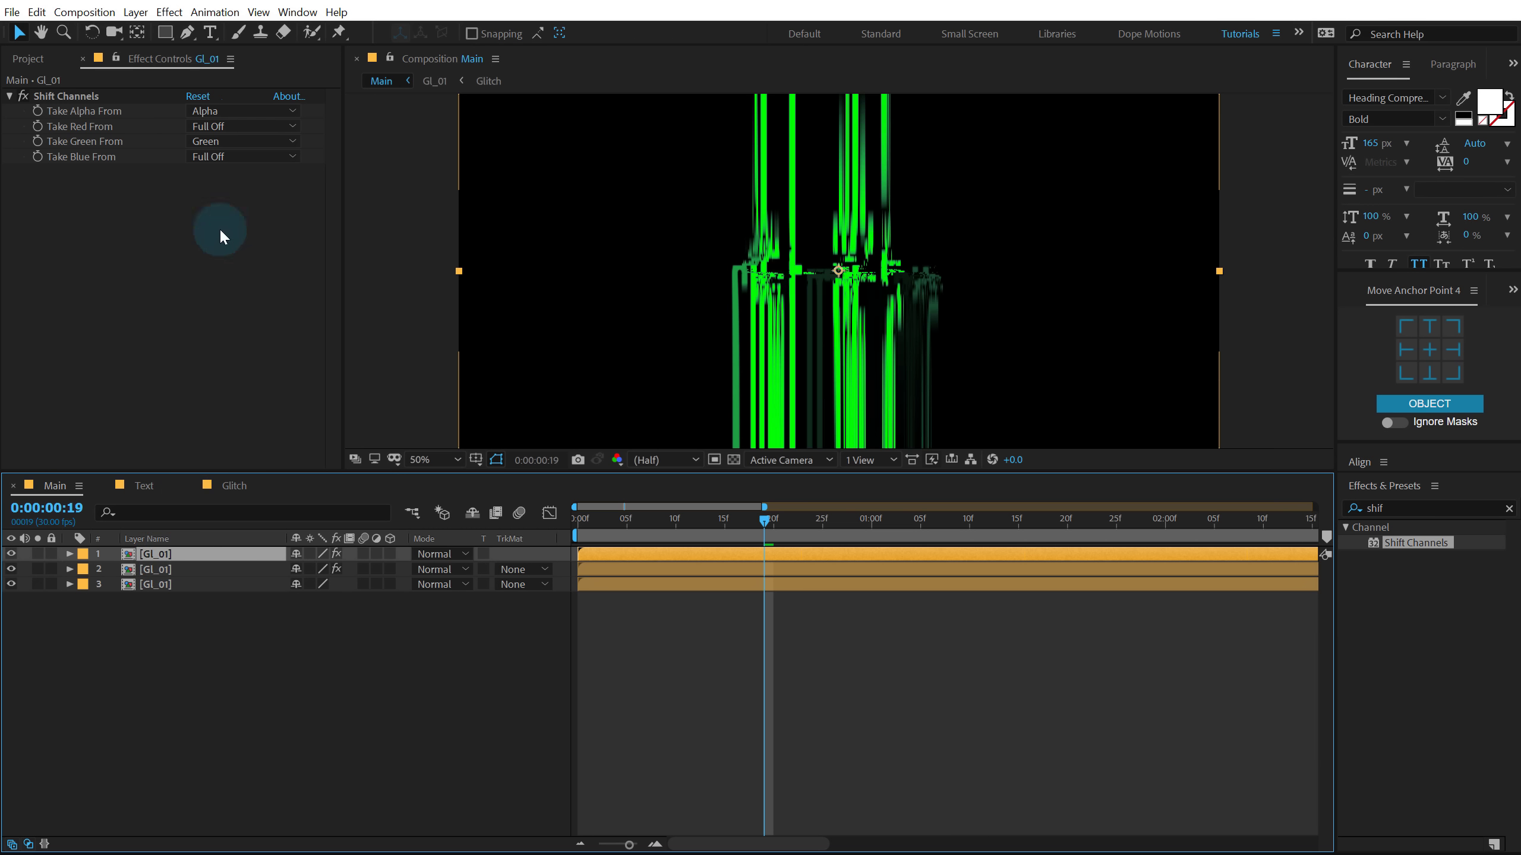
key("ctrl+d")
left_click(226, 141)
left_click(236, 326)
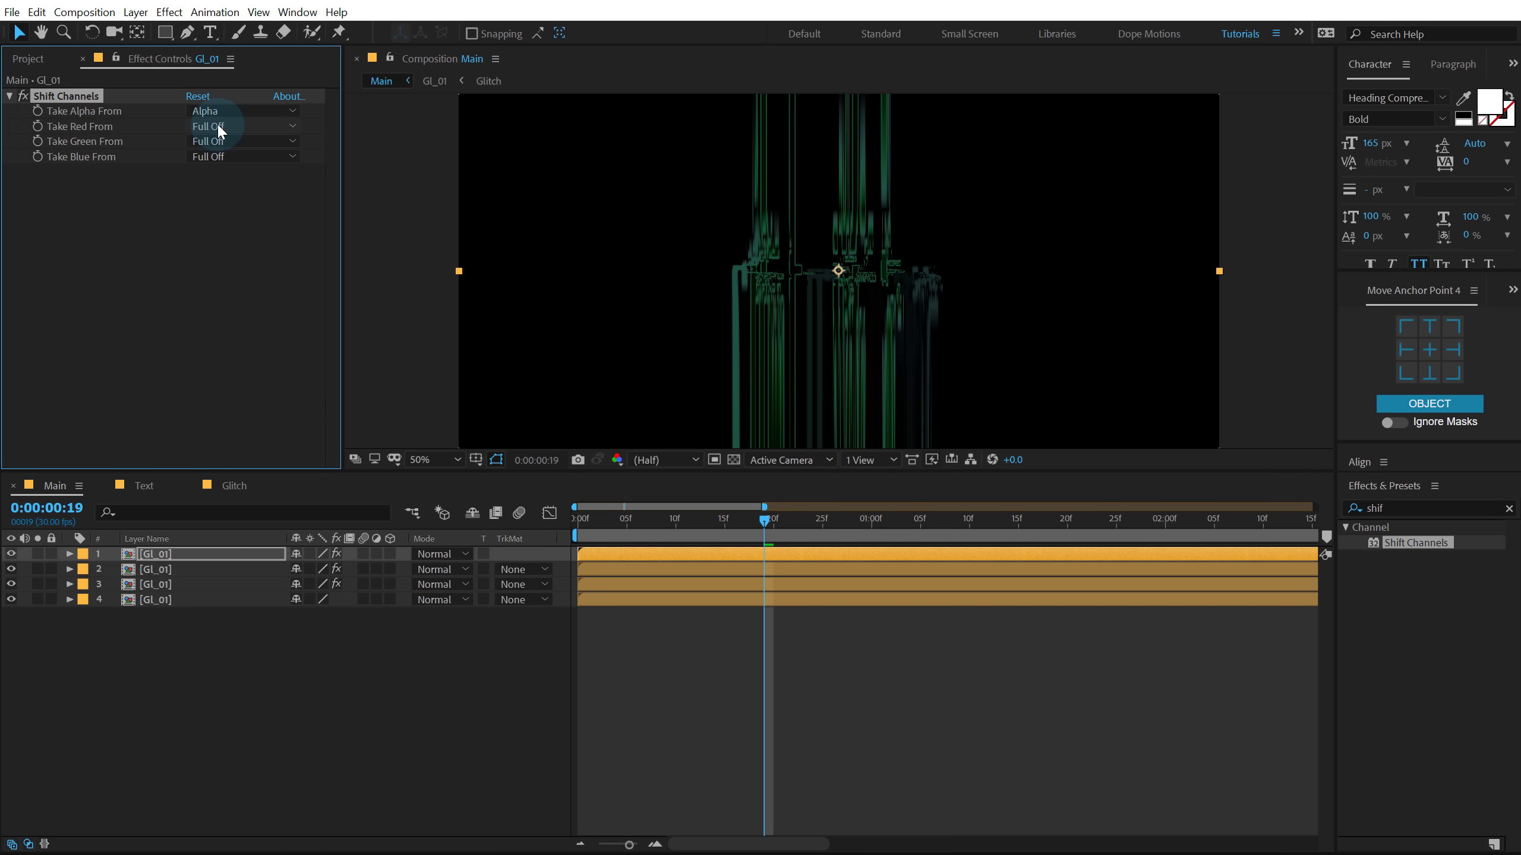
left_click(216, 125)
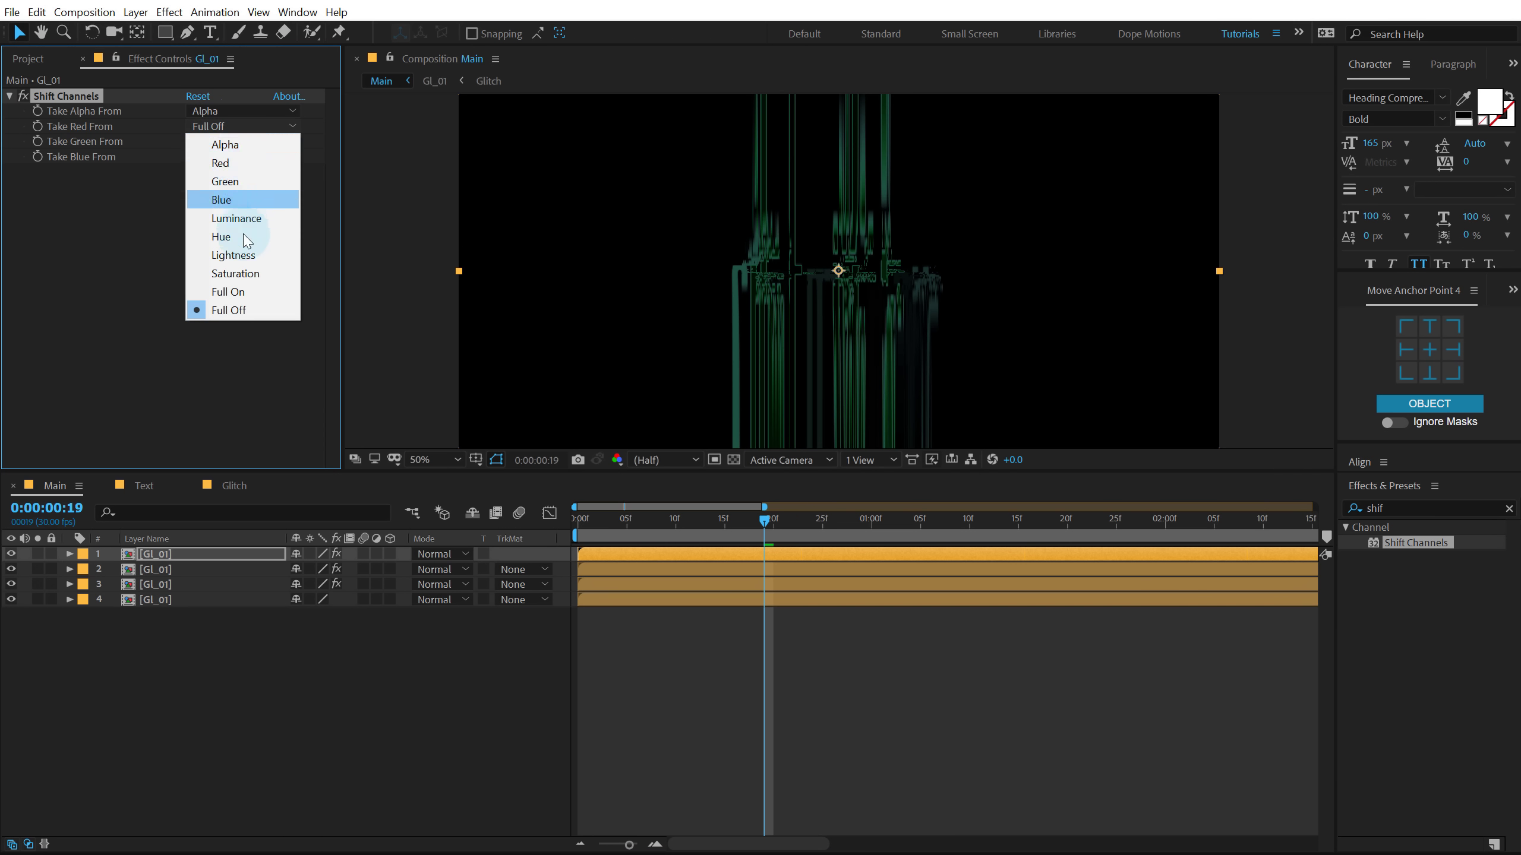
left_click(230, 162)
left_click(323, 722)
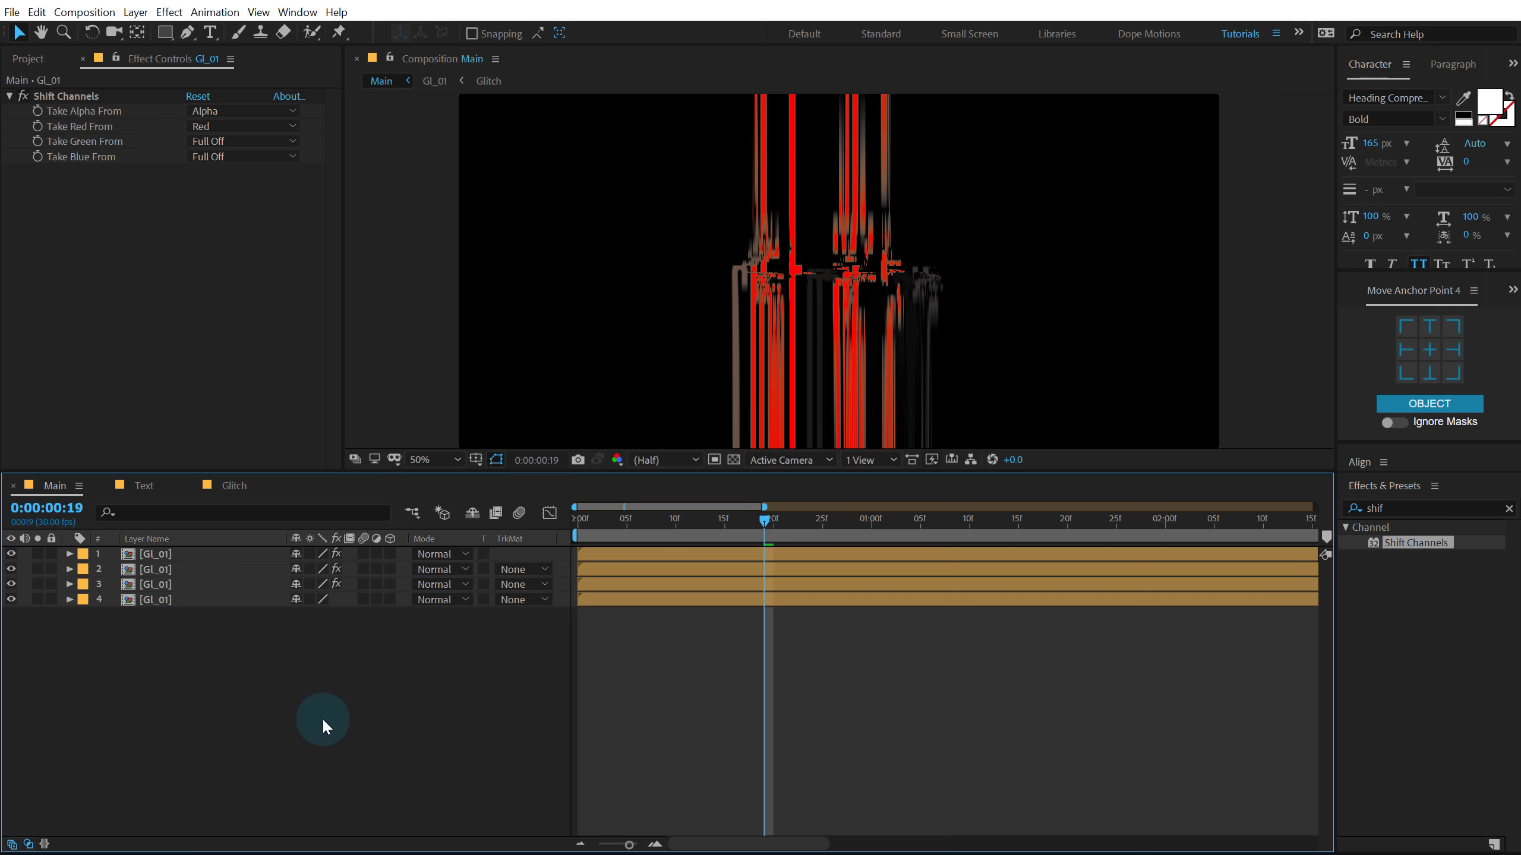
Set the blending mode of the red and green Gl_01 layers to Add
left_click(155, 554)
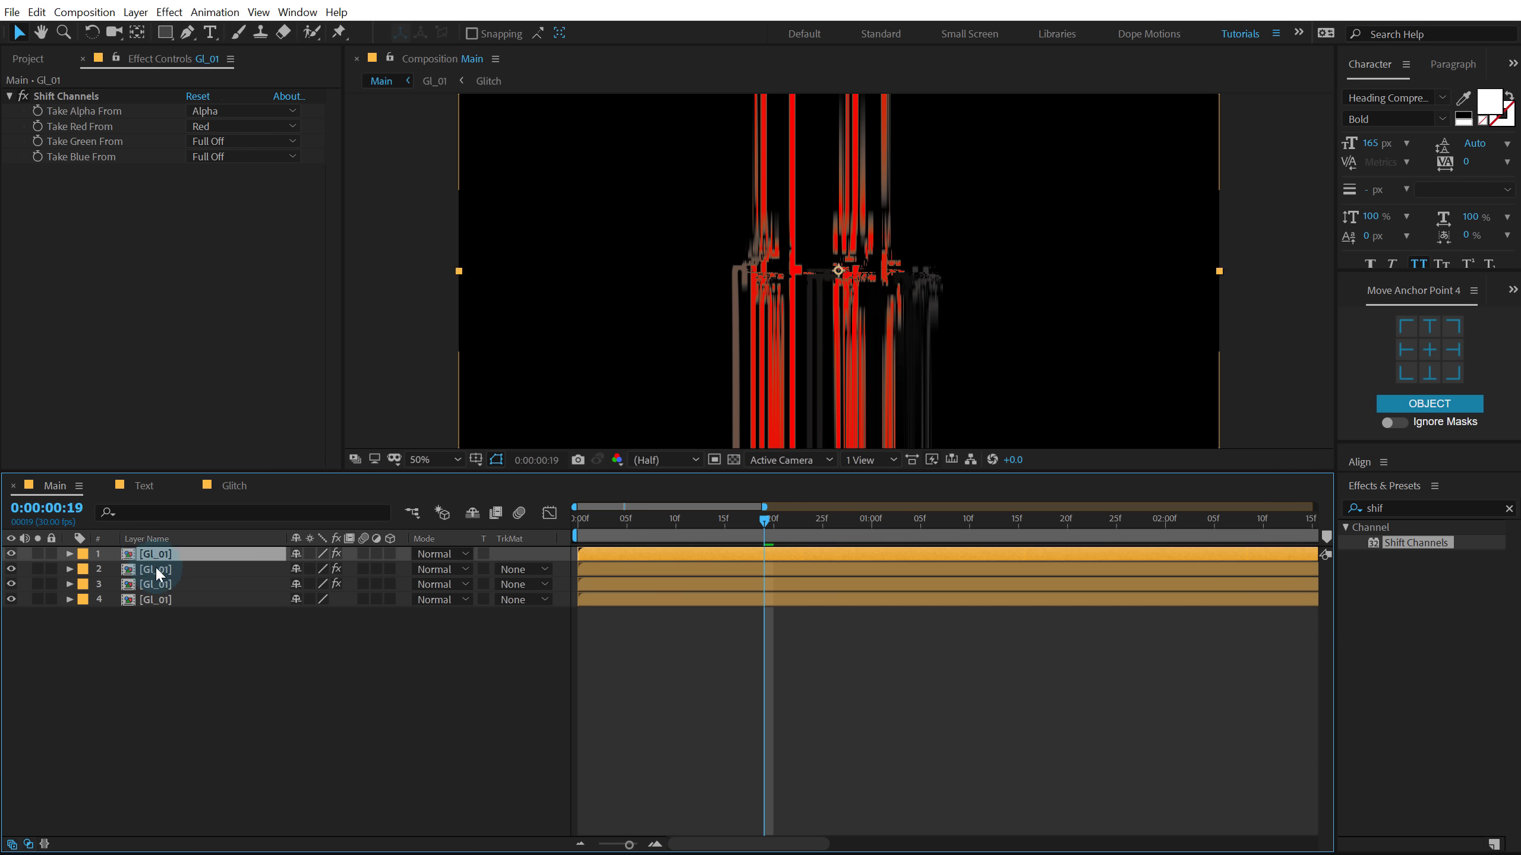
left_click(154, 568, "shift")
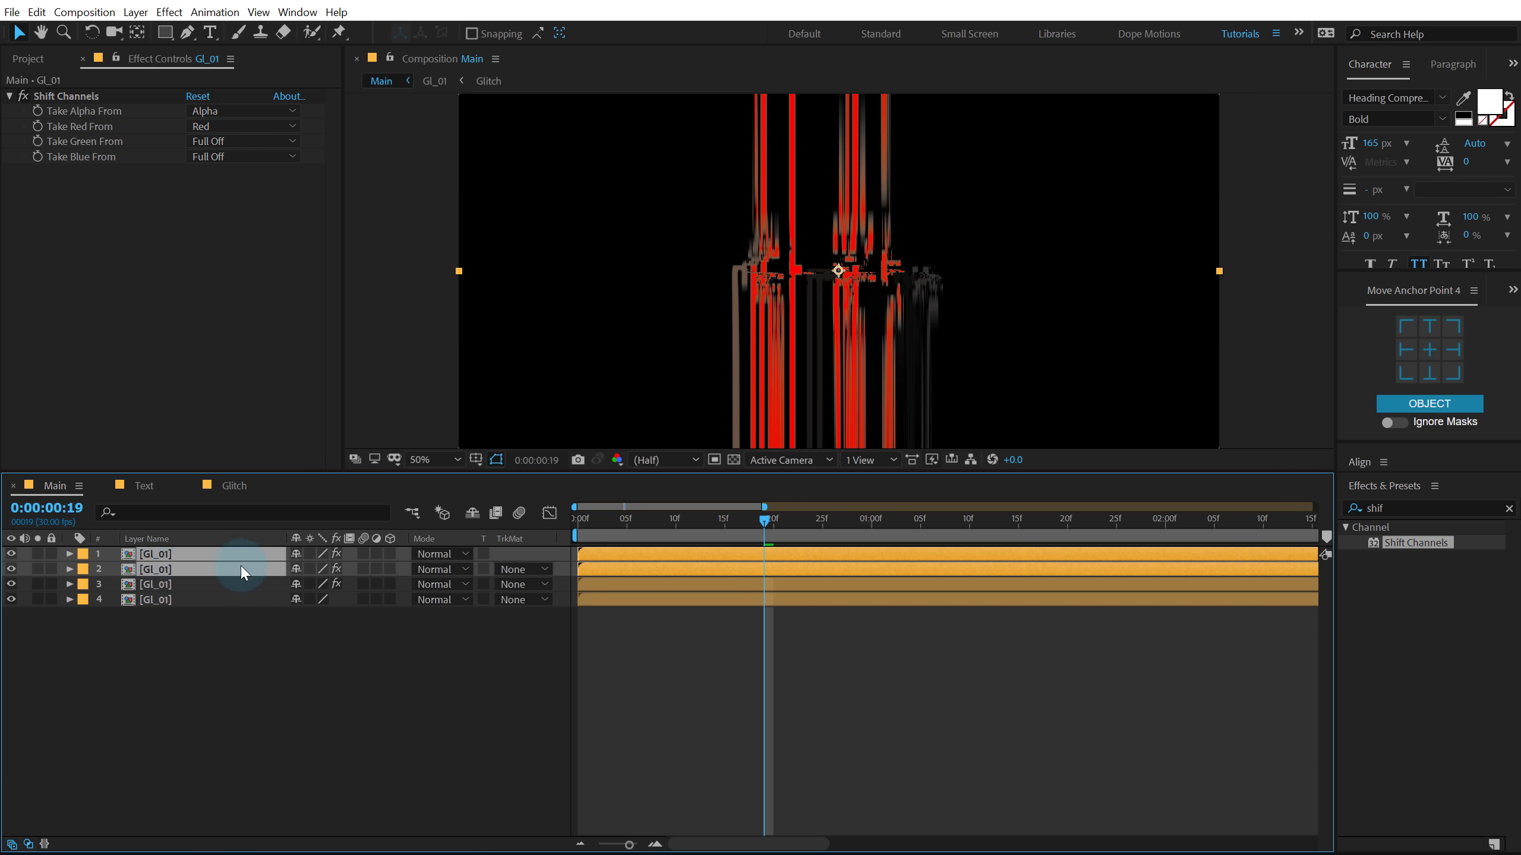
left_click(435, 554)
left_click(463, 3)
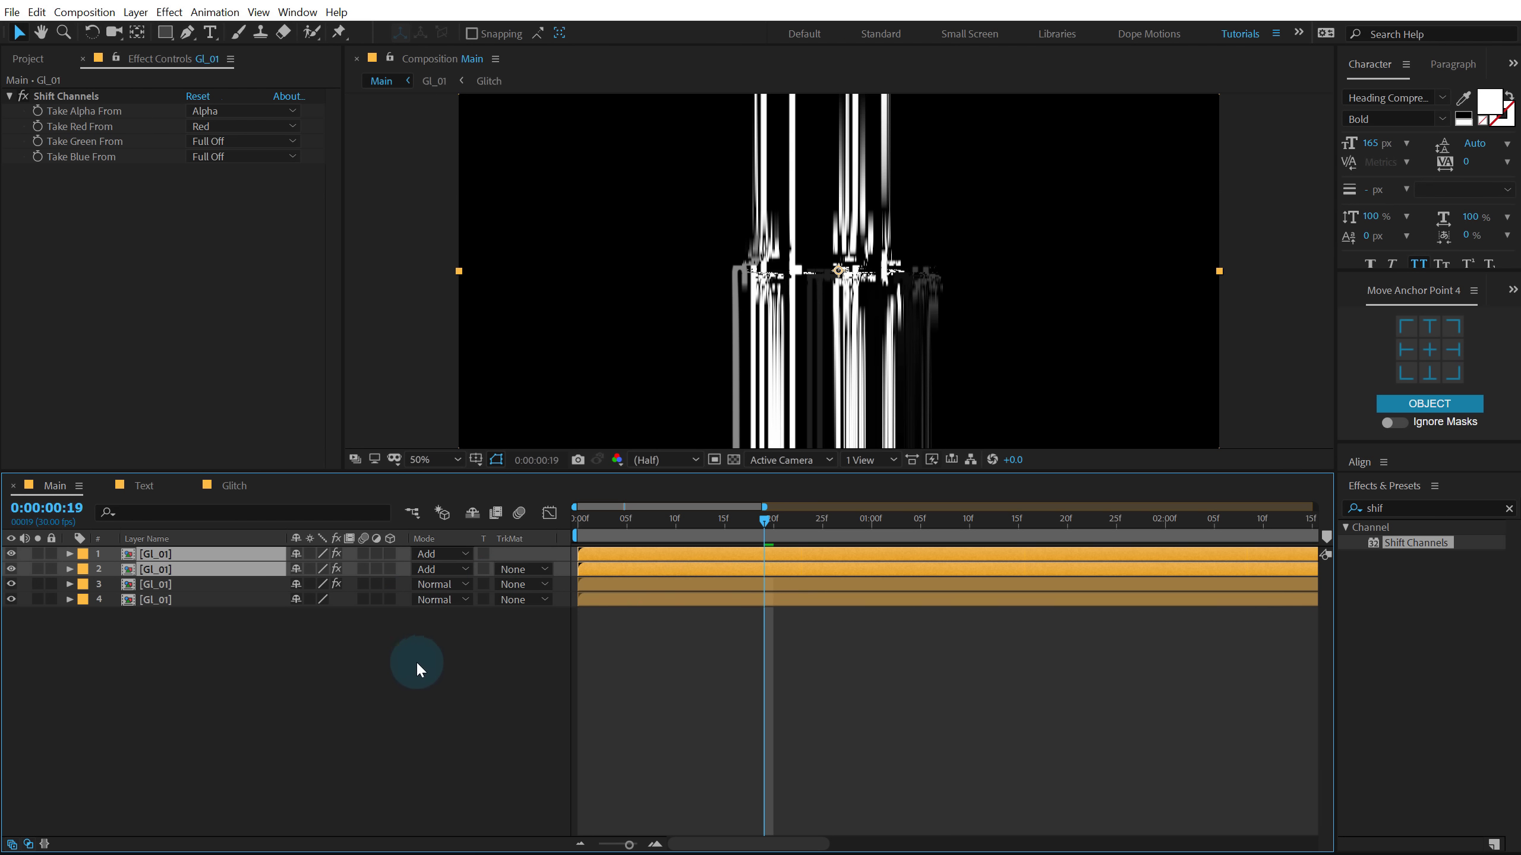
left_click(382, 675)
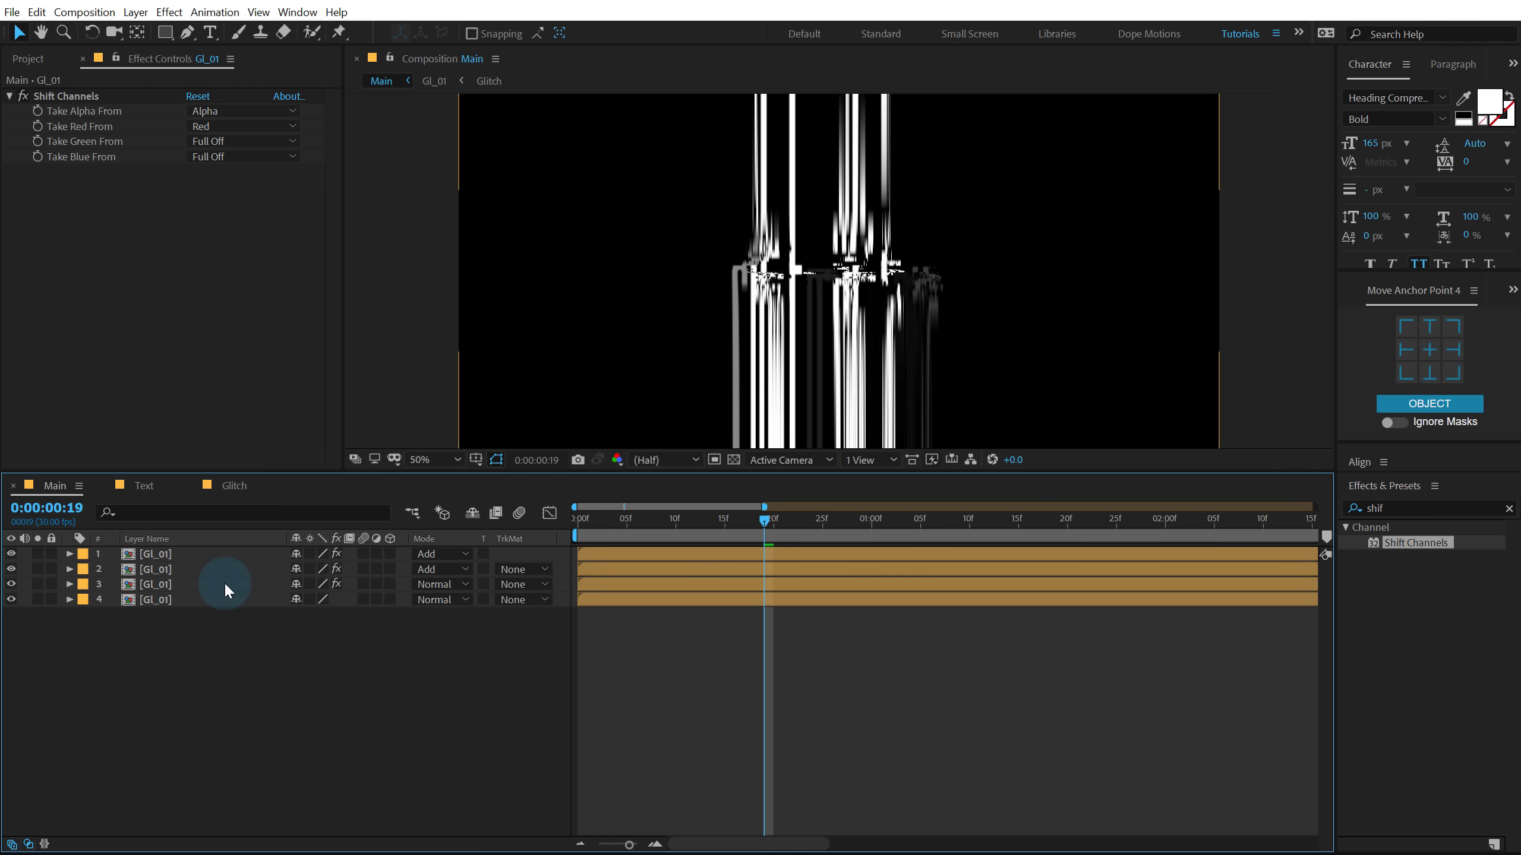
Offset the green Gl_01 layer to start at frame 1 and the red one at frame 2, and preview the colour split
key("Home")
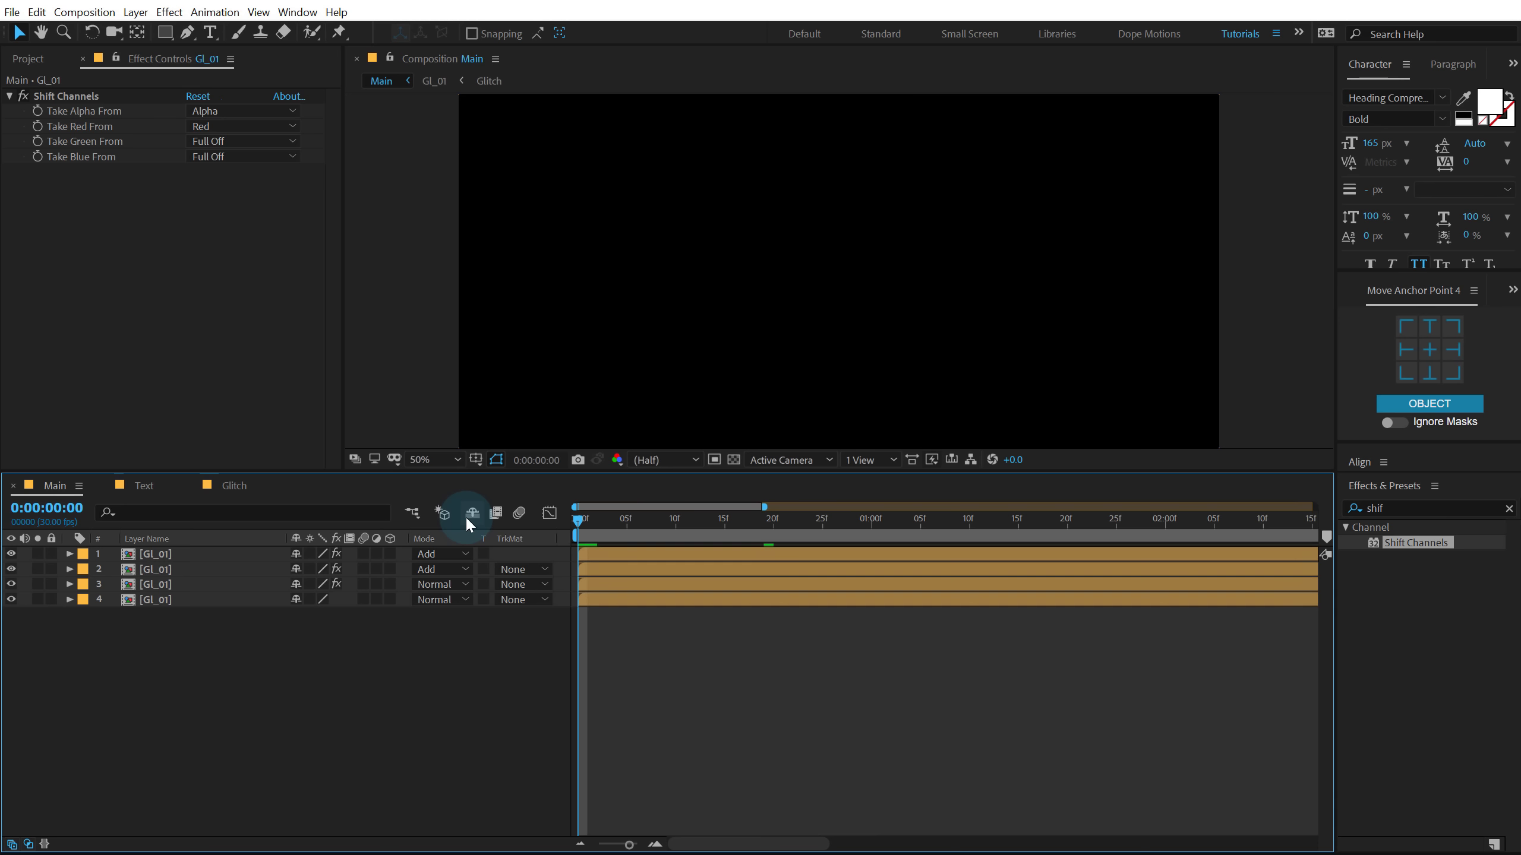
key("Page_Down")
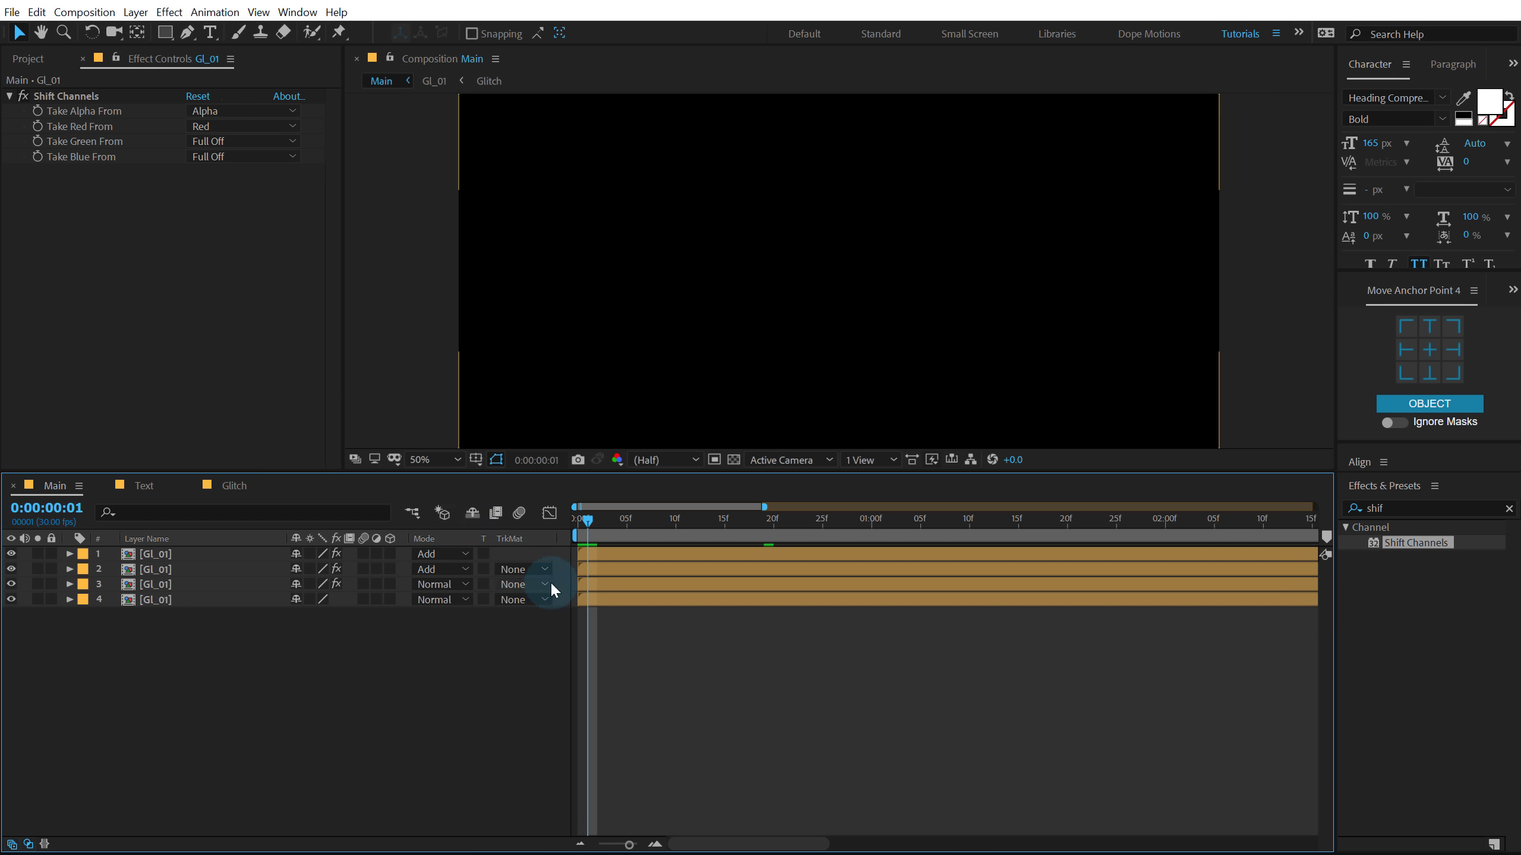
left_click_drag(594, 571, 599, 570)
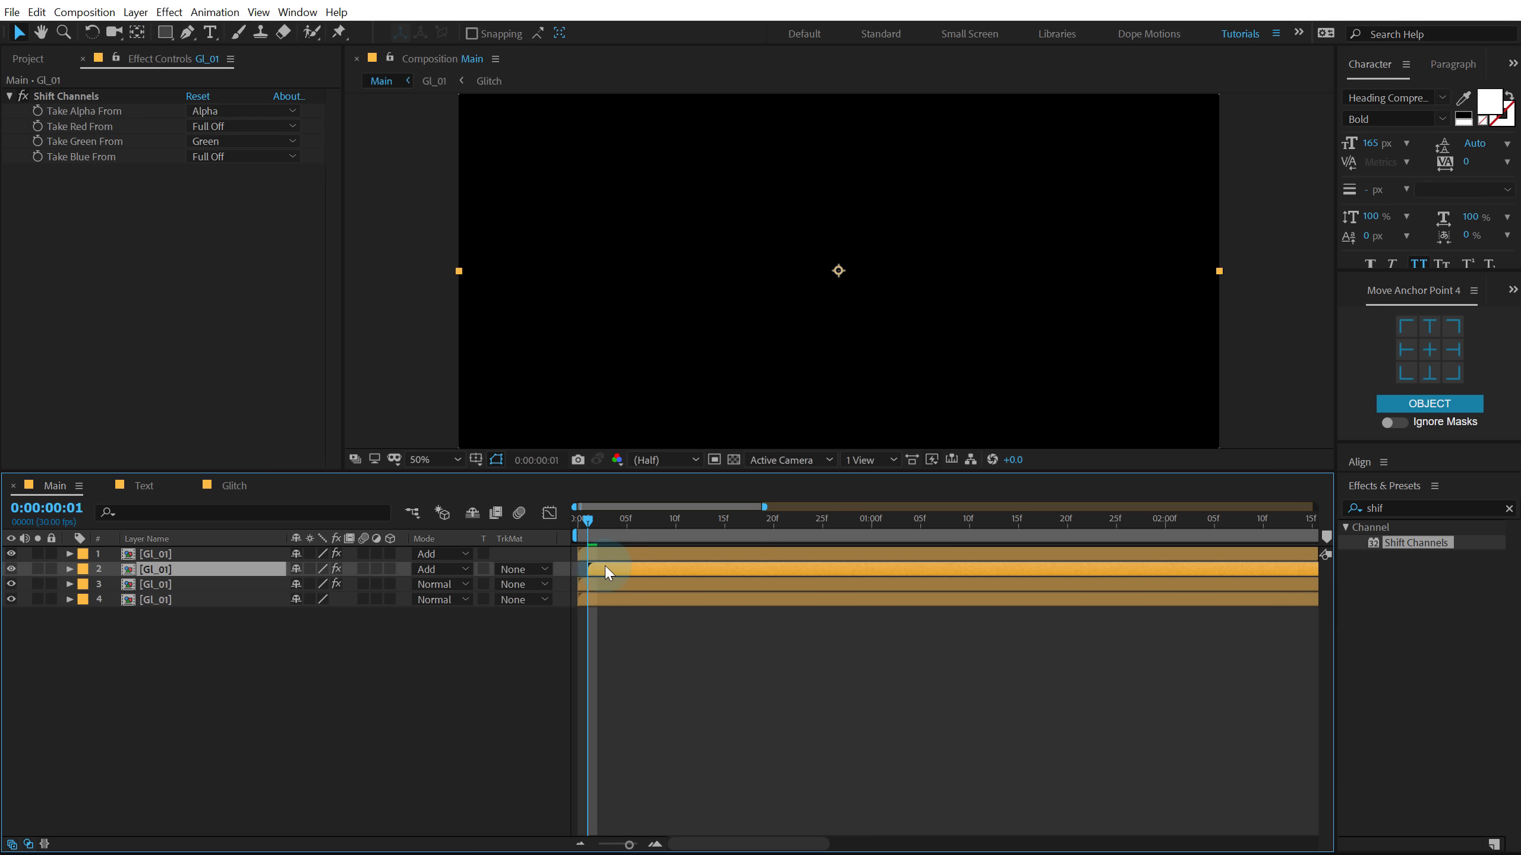
key("Page_Down")
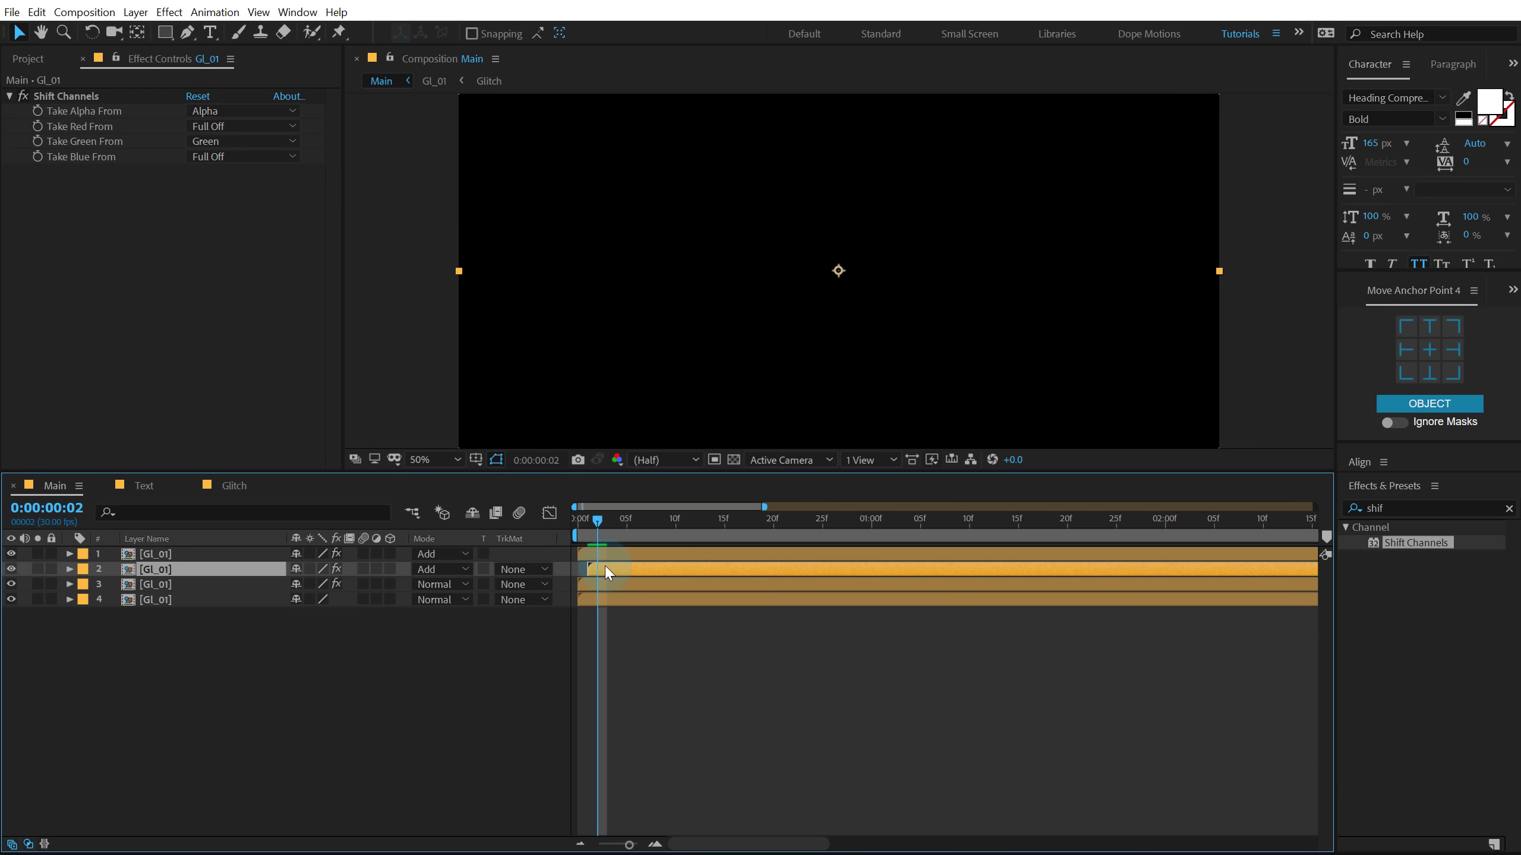
mouse_move(602, 554)
left_mouse_down()
mouse_move(624, 557)
mouse_move(607, 523)
mouse_move(647, 525)
mouse_move(1093, 569)
mouse_move(717, 572)
mouse_move(731, 567)
mouse_move(865, 579)
mouse_move(664, 615)
mouse_move(824, 614)
mouse_move(670, 595)
mouse_move(1009, 590)
left_mouse_up()
left_click(184, 510)
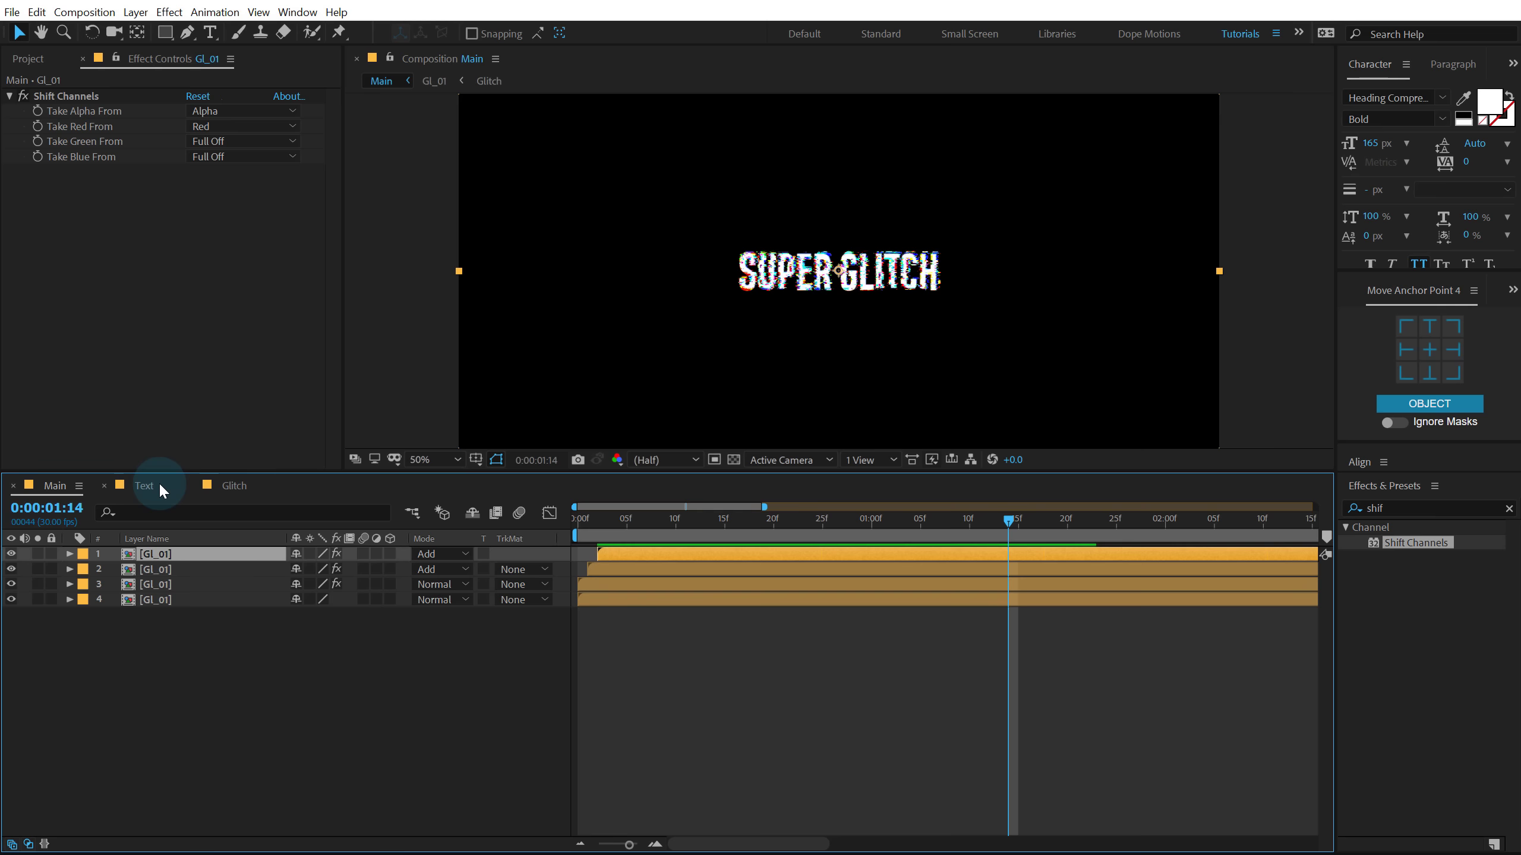
left_click(161, 490)
left_click(67, 482)
left_click(769, 542)
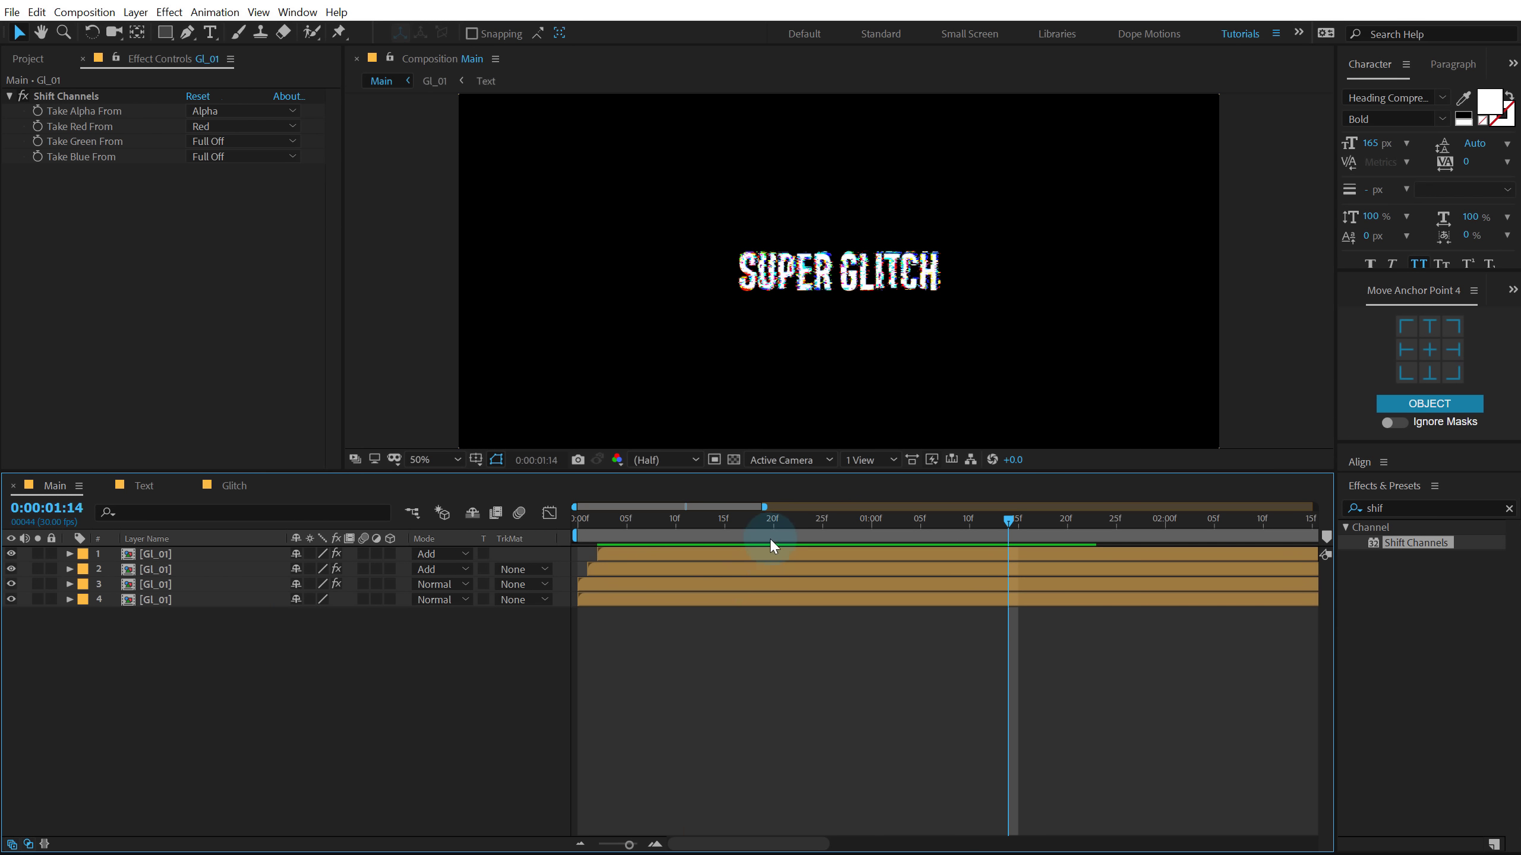
left_click(828, 365)
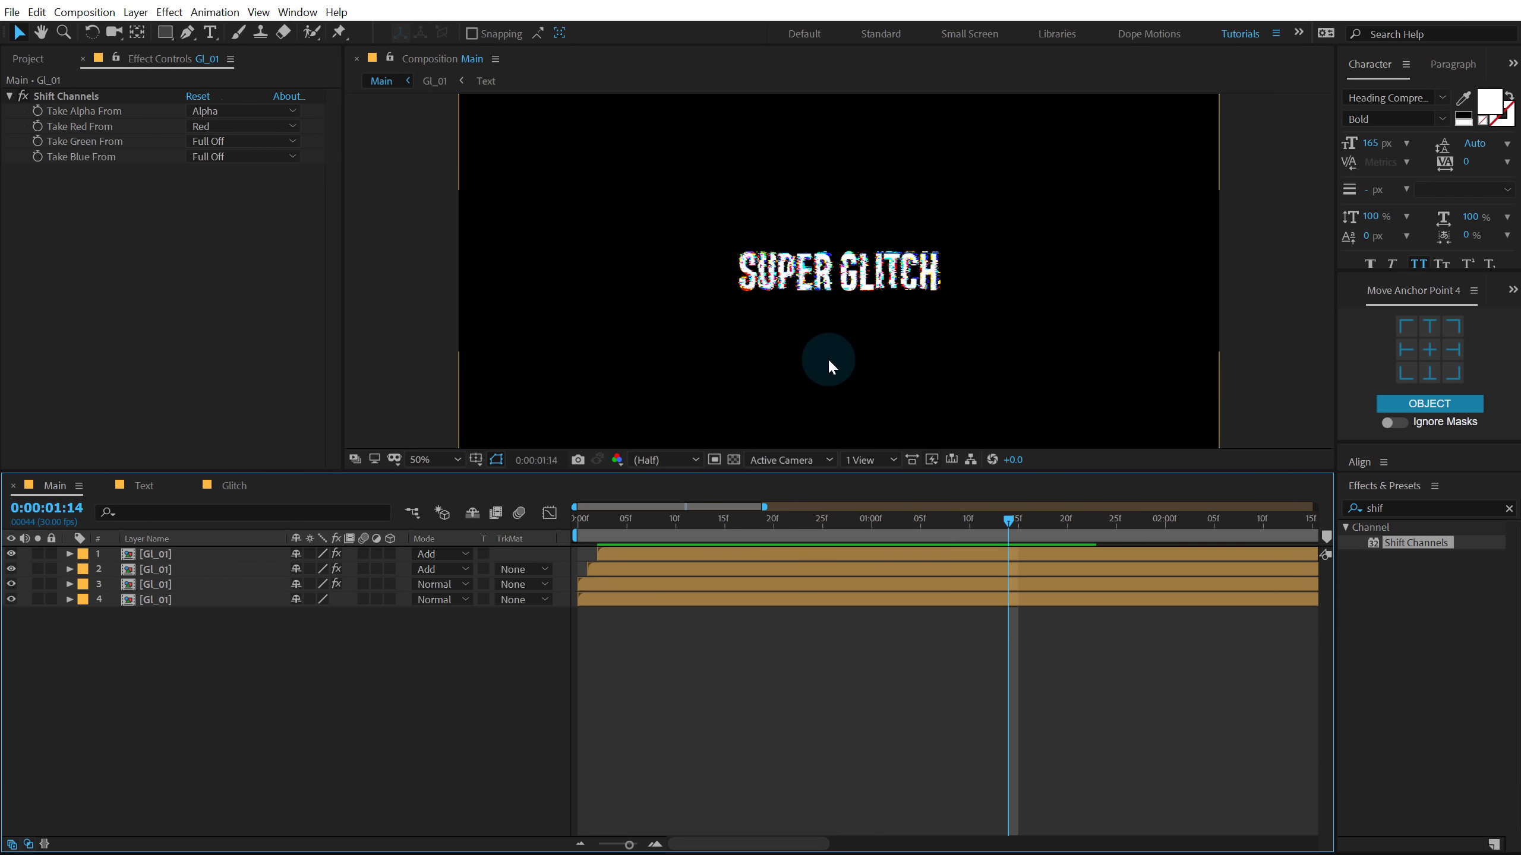
left_click(647, 378)
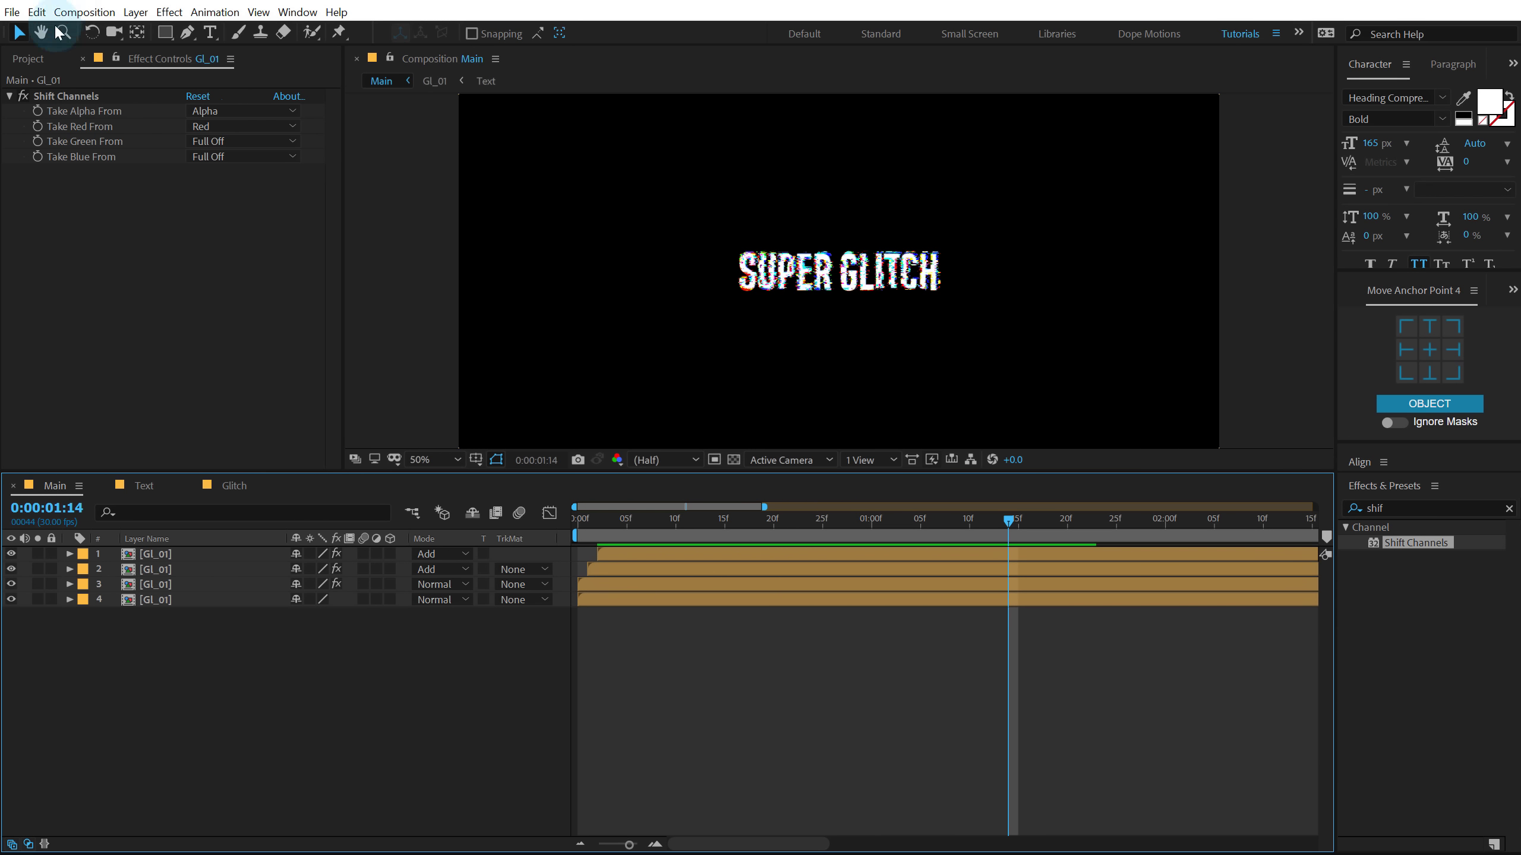
Pre-compose all four Gl_01 layers into a new composition named RGB
left_click(28, 58)
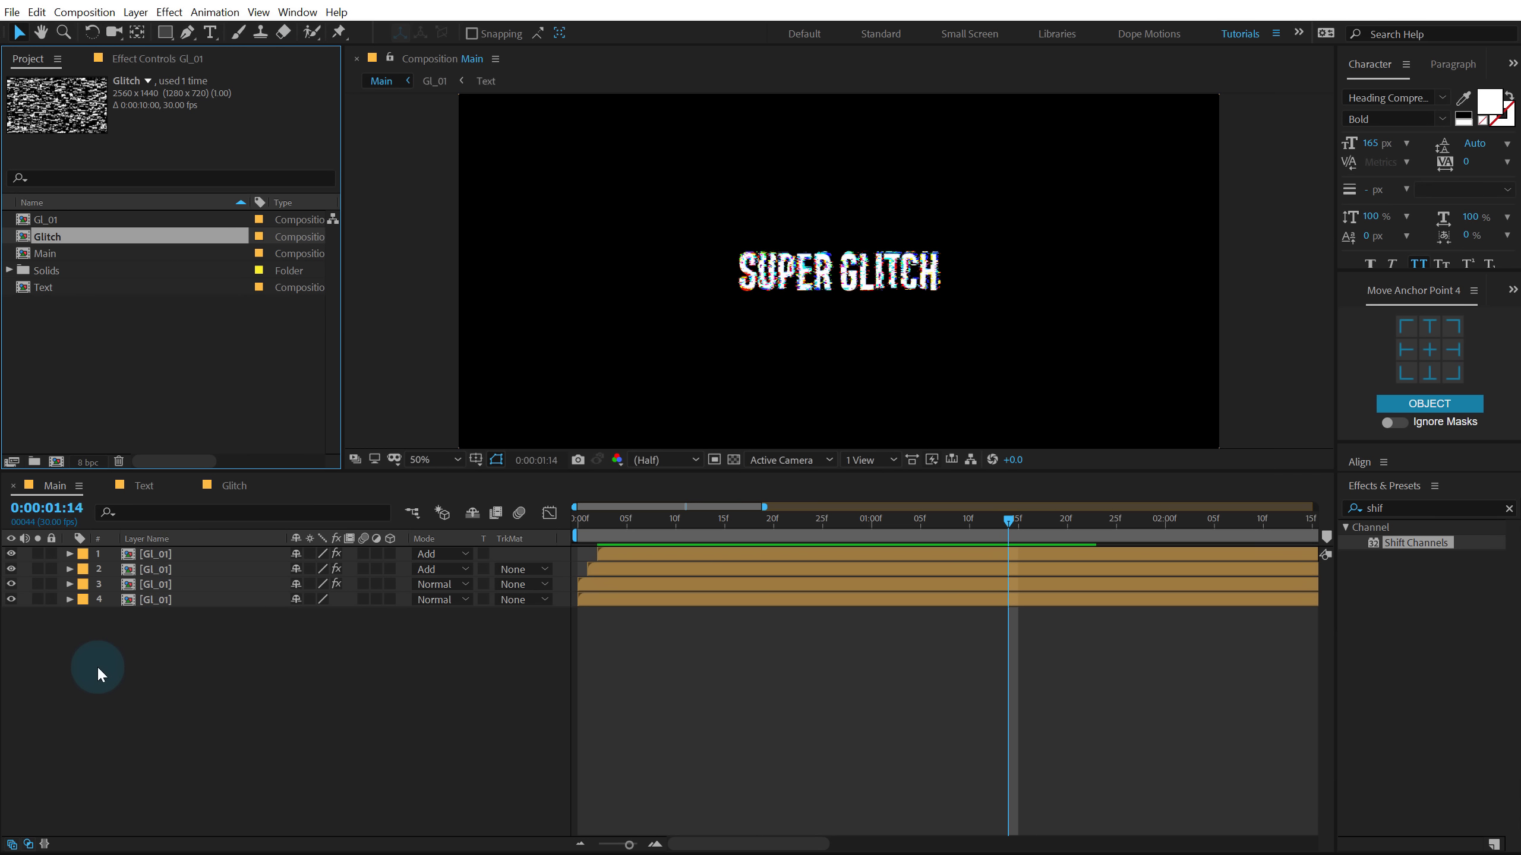
left_click_drag(134, 661, 207, 539)
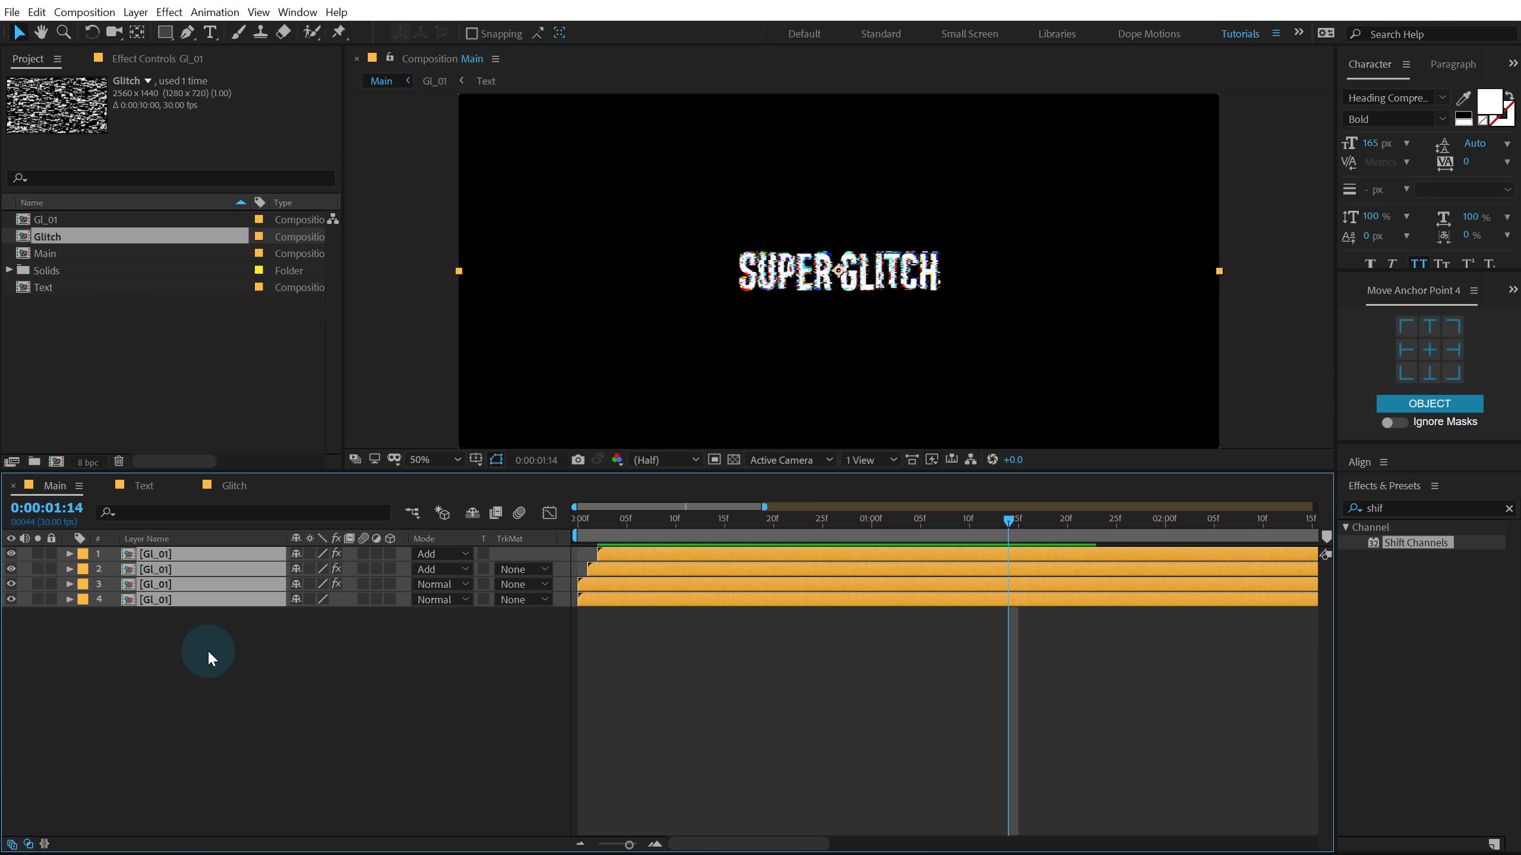
key("ctrl+shift+c")
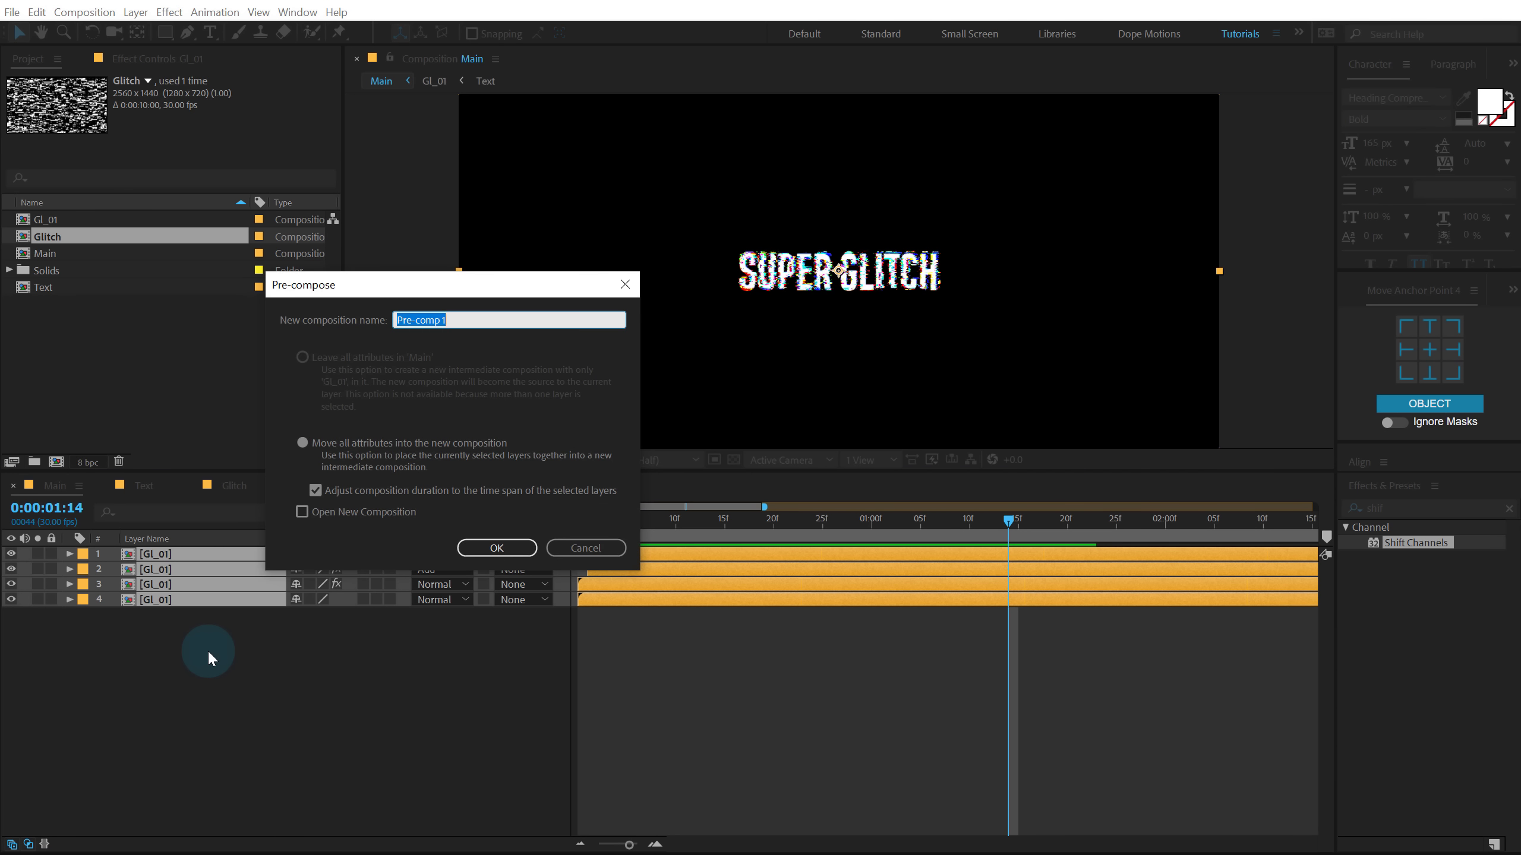
left_click(496, 547)
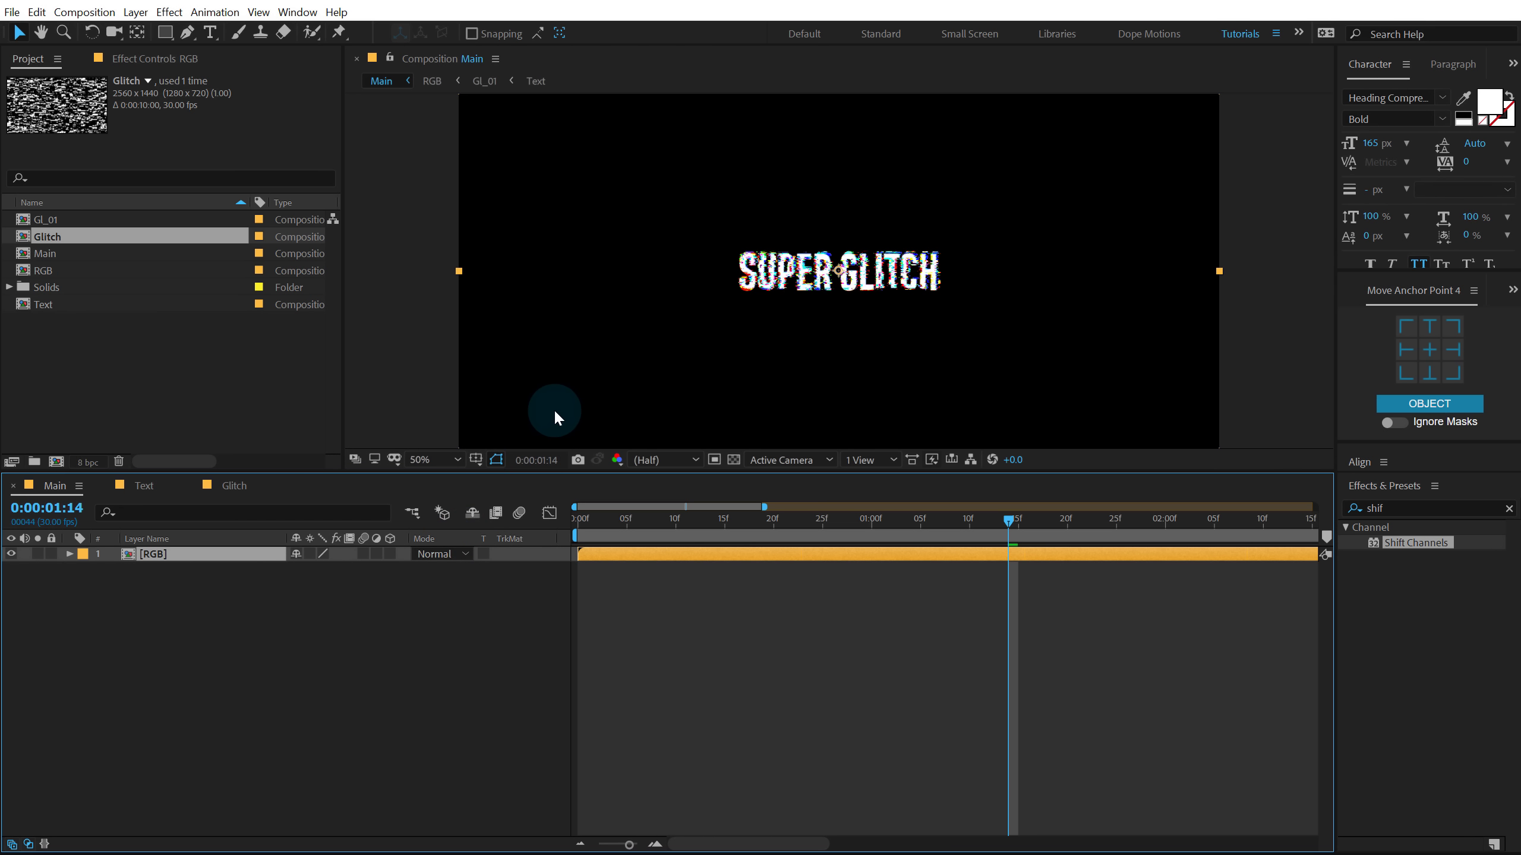
Return to the first frame and duplicate the RGB layer twice
left_click(599, 551)
key("Home")
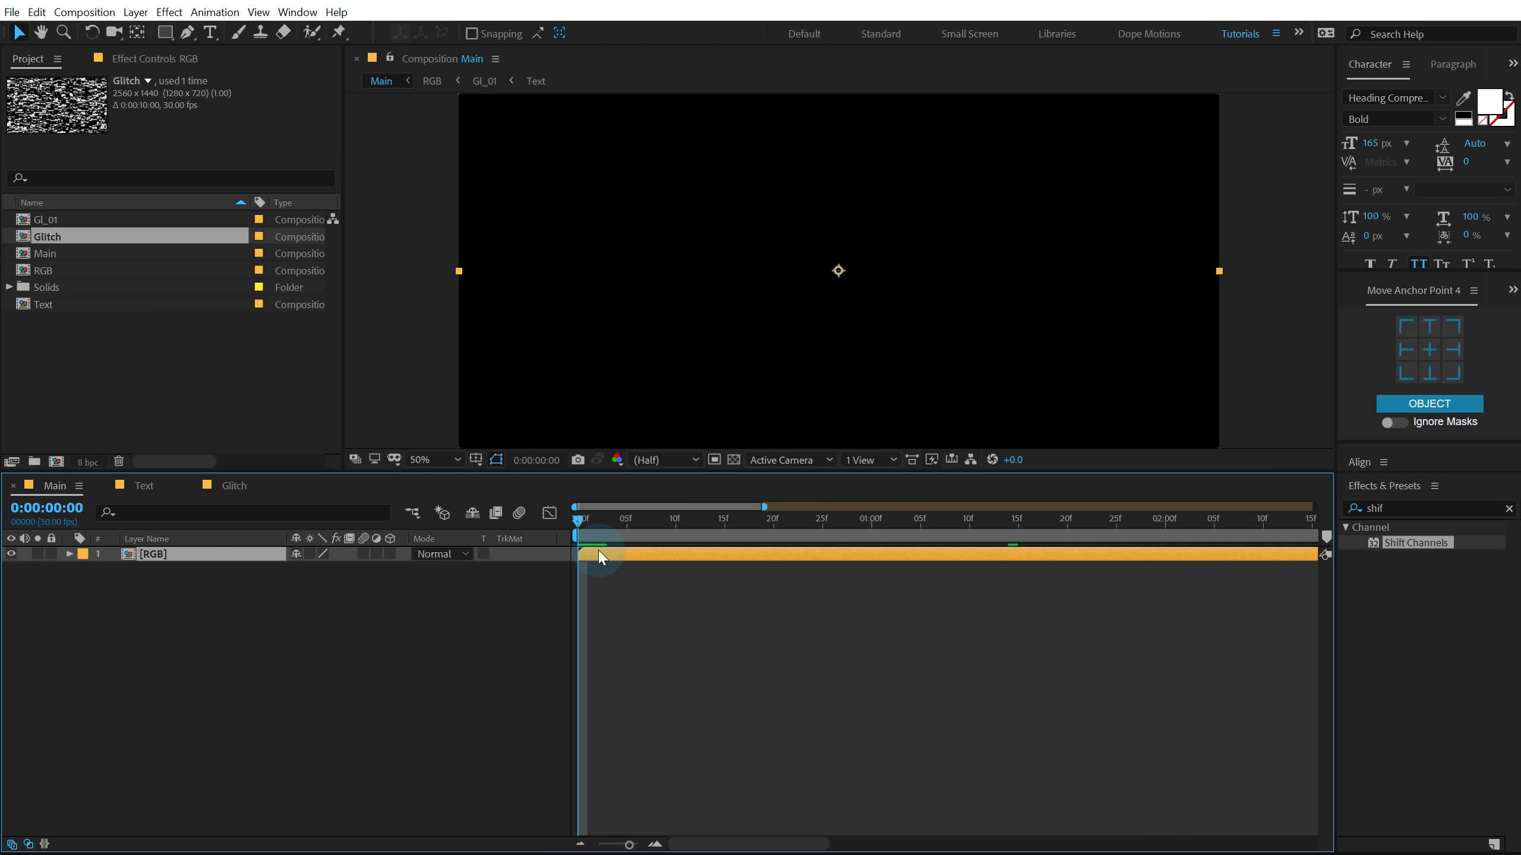
key("ctrl+d")
key("ctrl+d")
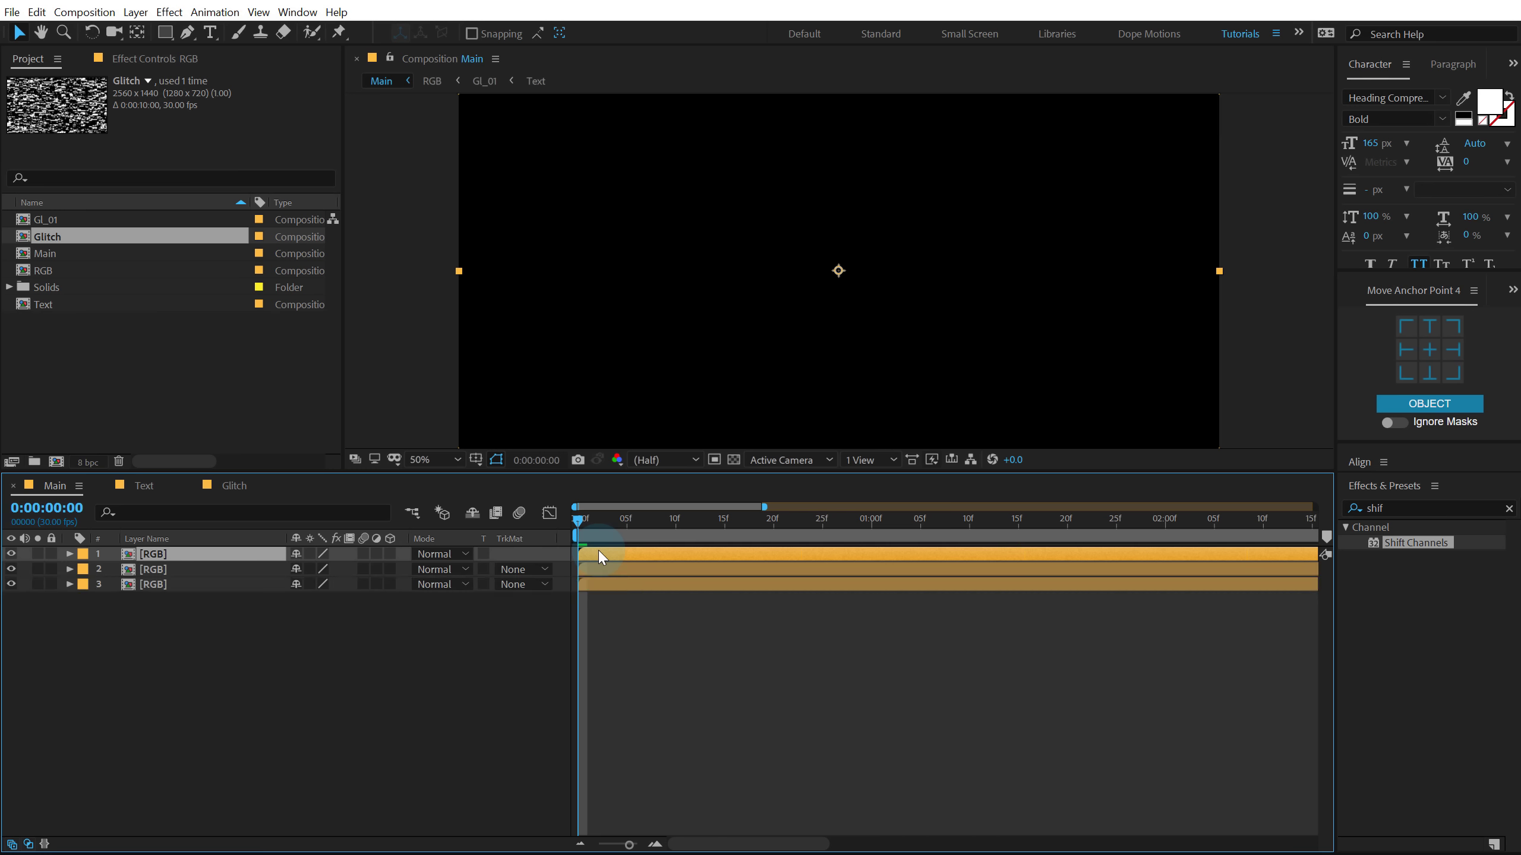
Stagger the RGB copies so the middle layer starts at frame 2 and the uppermost at frame 4
key("Page_Down")
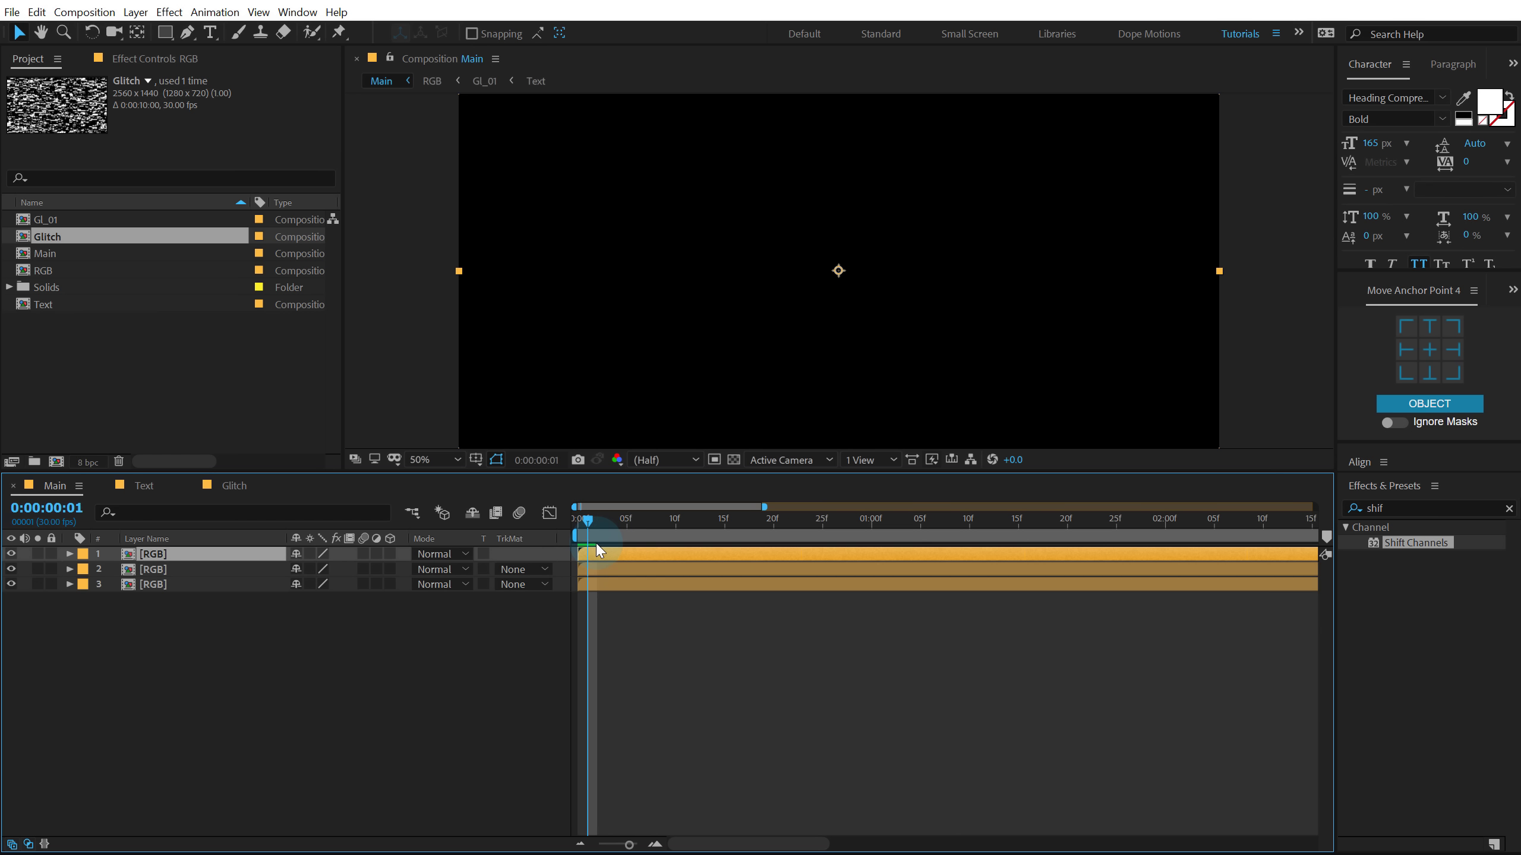
key("Page_Down")
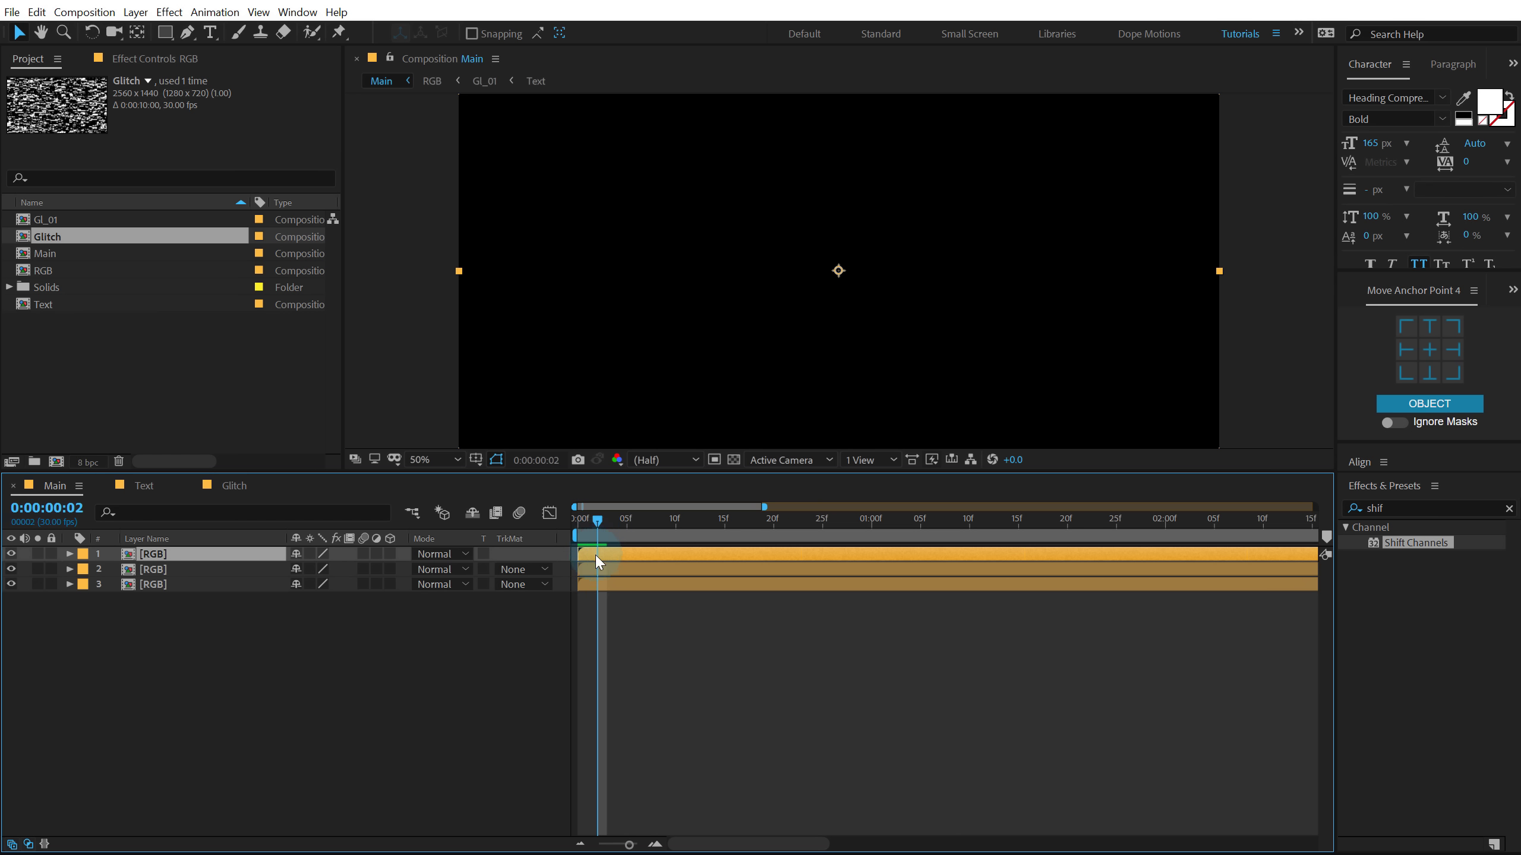
left_click_drag(599, 566, 622, 569)
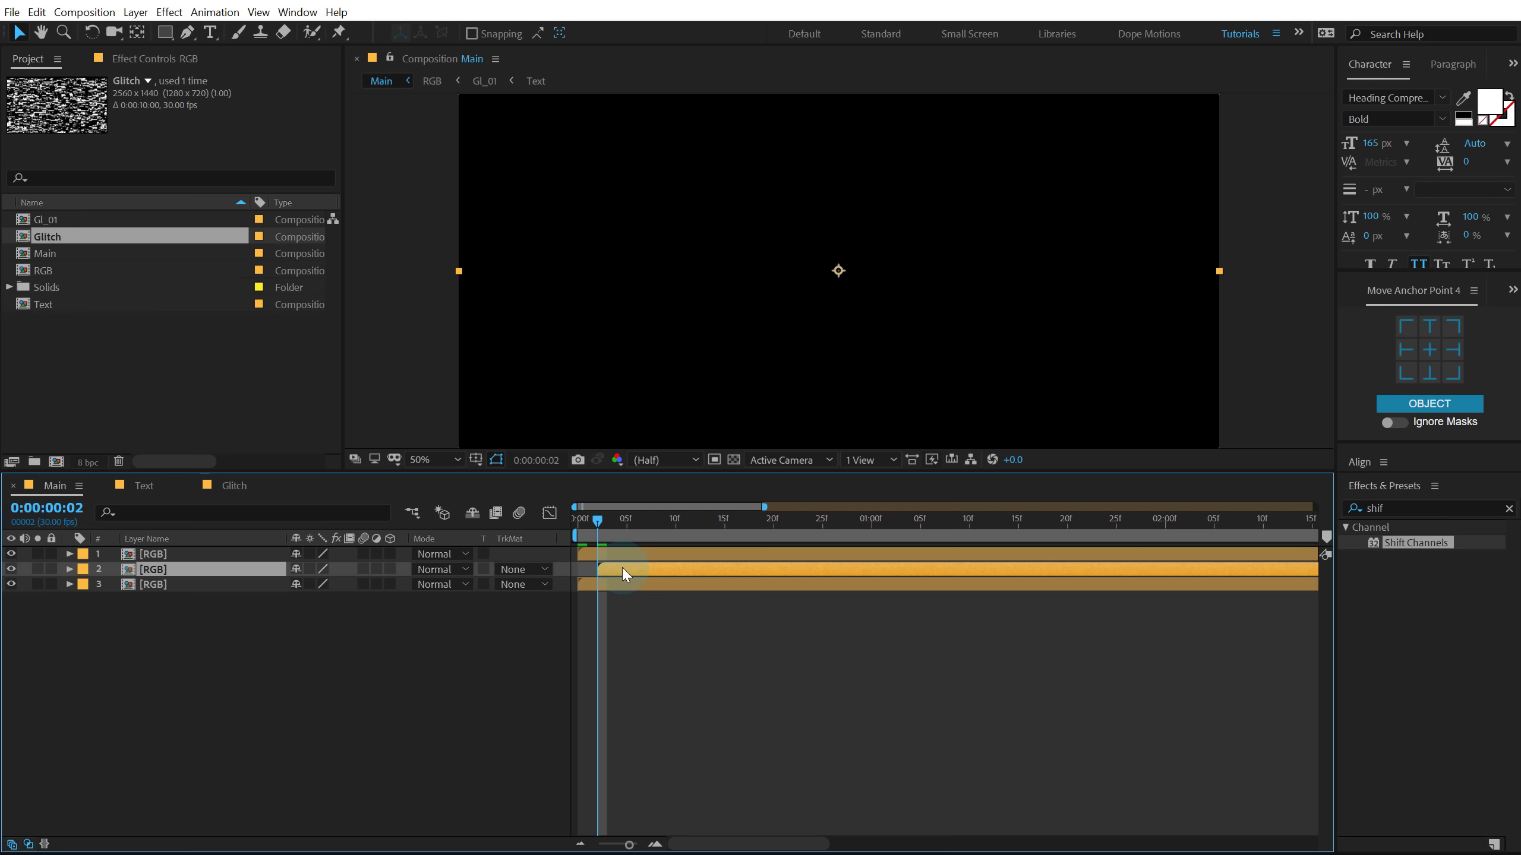
key("Page_Down")
key("Page_Down")
left_click_drag(618, 553, 656, 559)
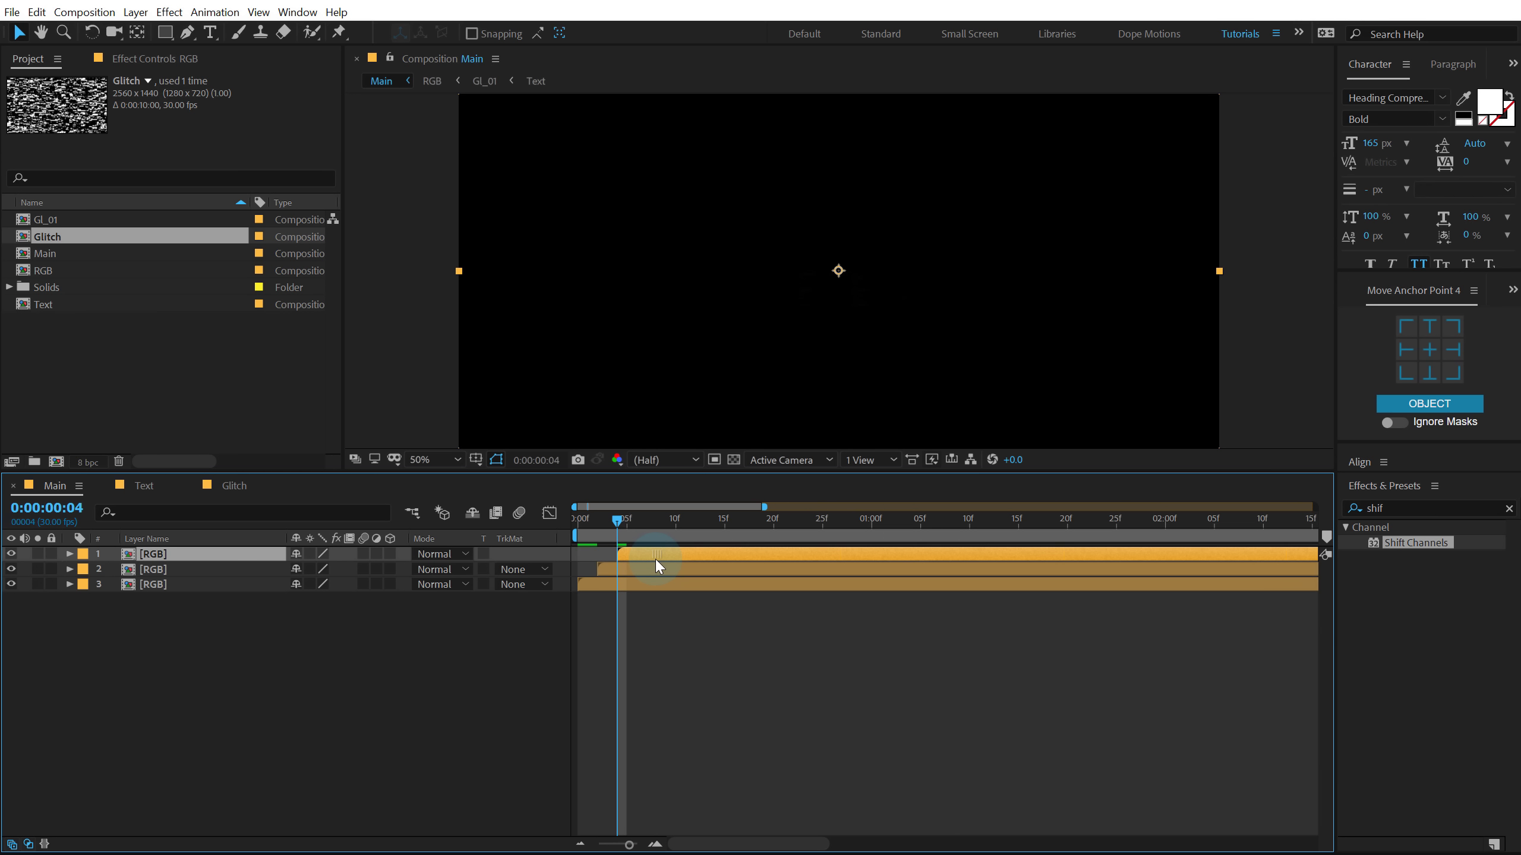
At 0:00:01:27, draw a full-height rectangular mask on the lowest RGB layer, covering the frame's left side up to the U in SUPER
left_click(189, 588)
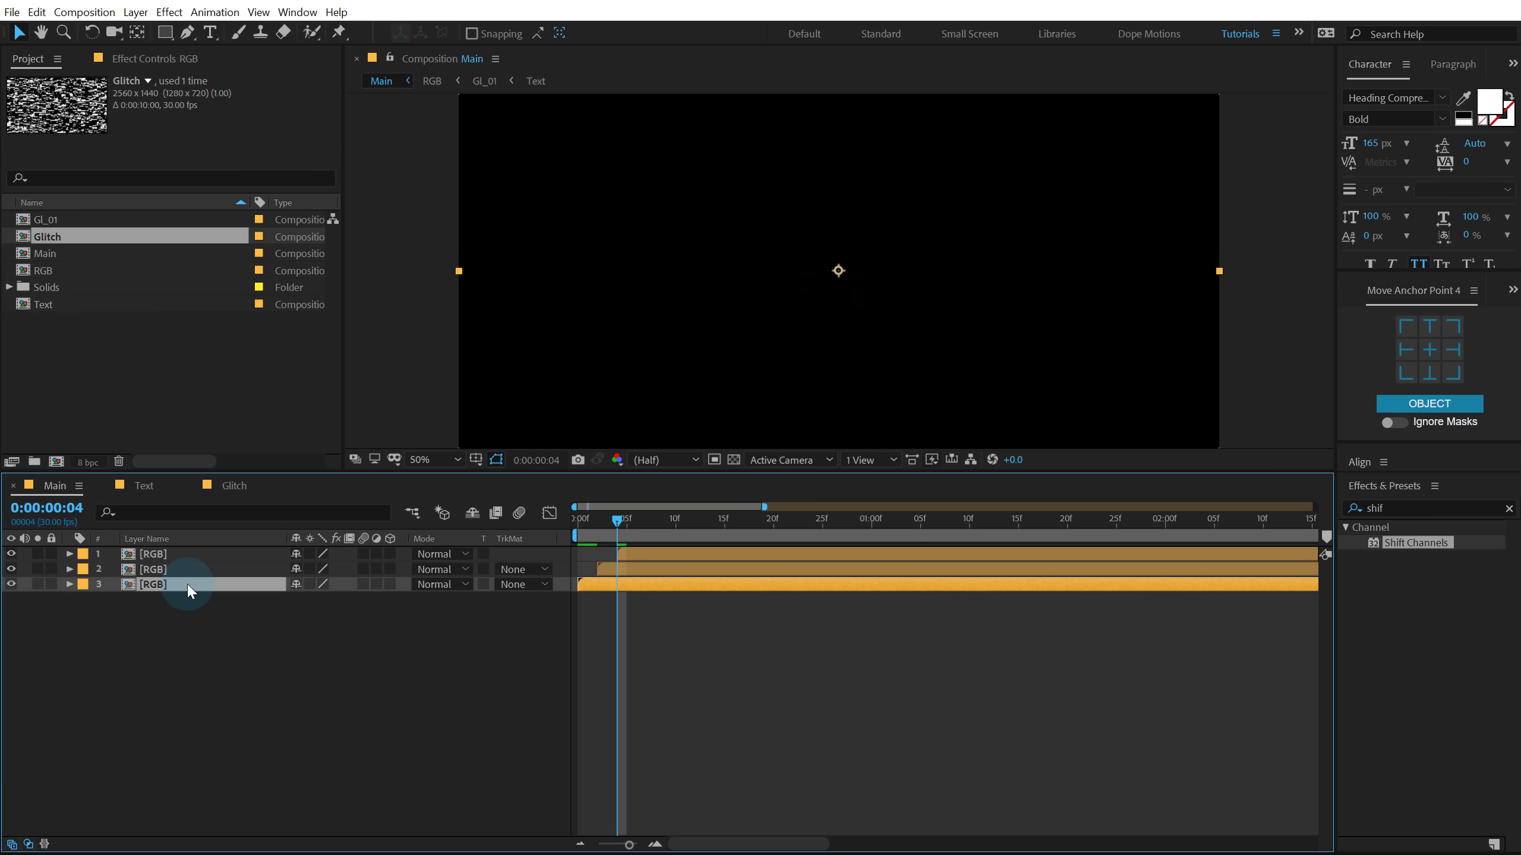
left_click_drag(691, 519, 1130, 540)
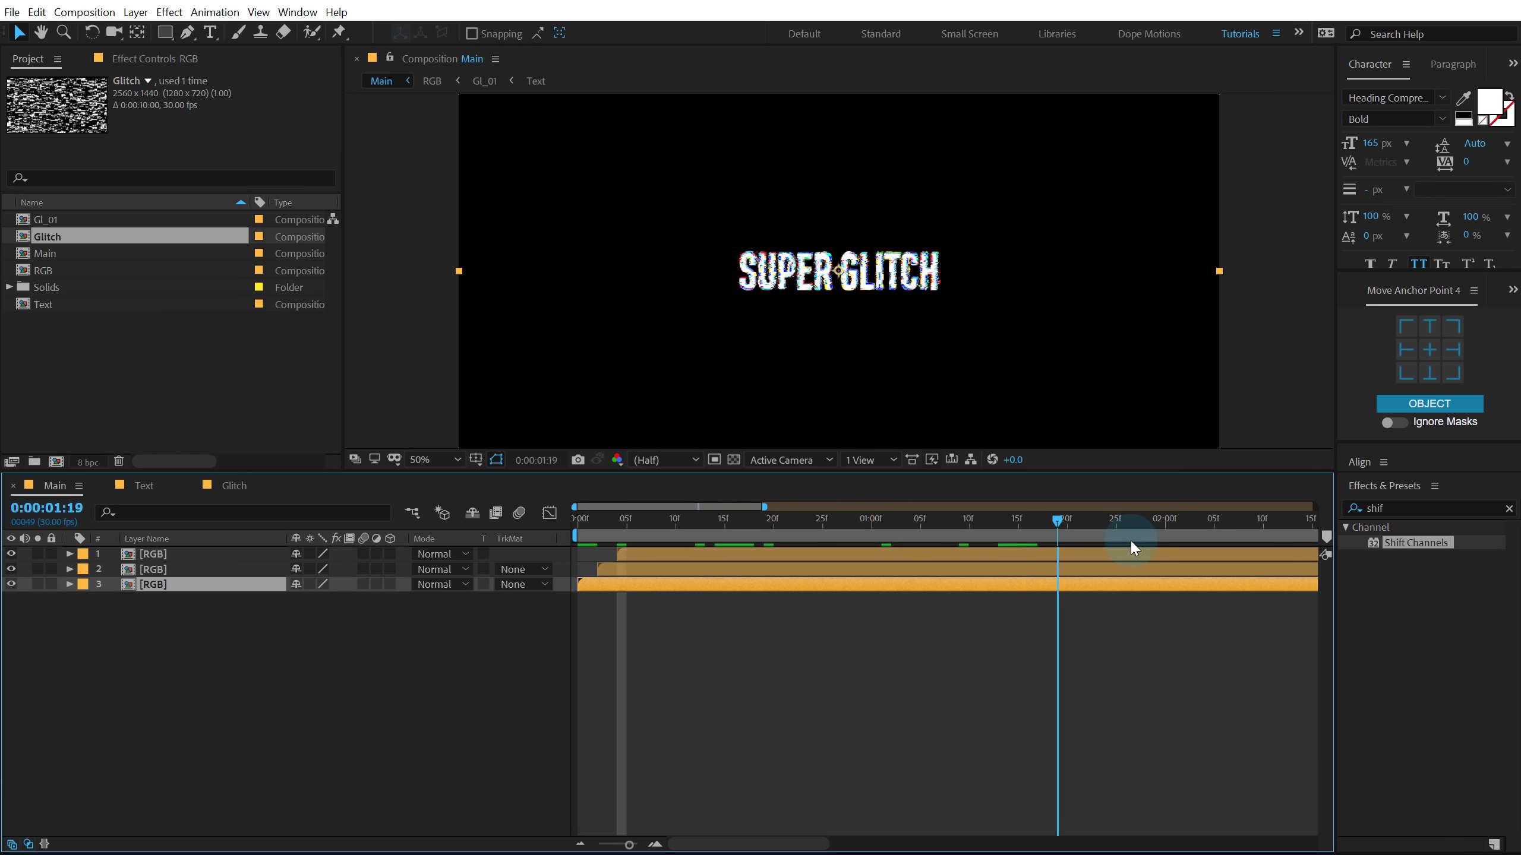
left_click(164, 586)
key("comma")
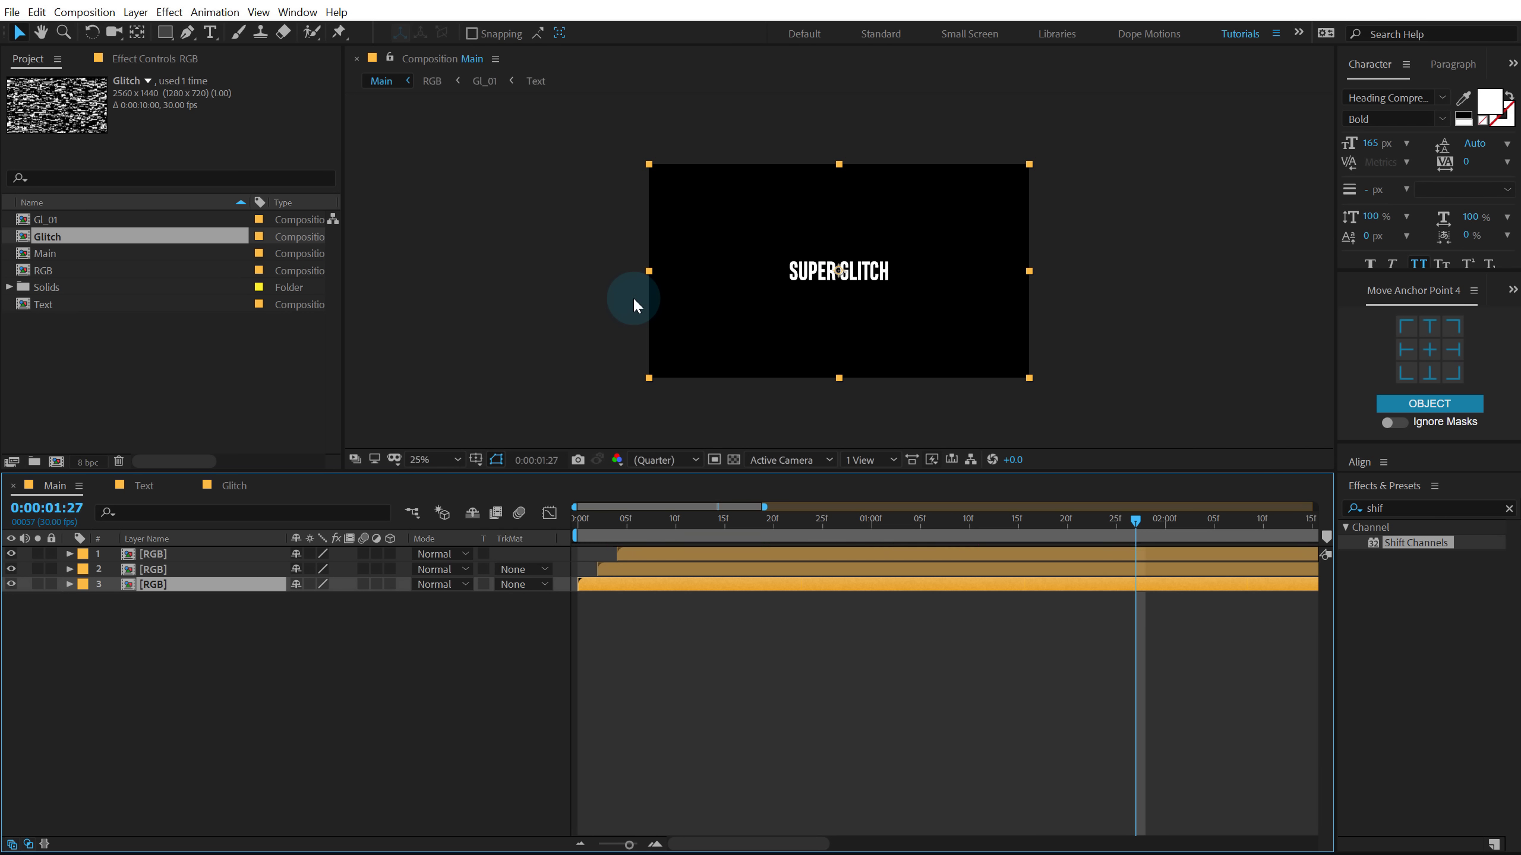
left_click(165, 32)
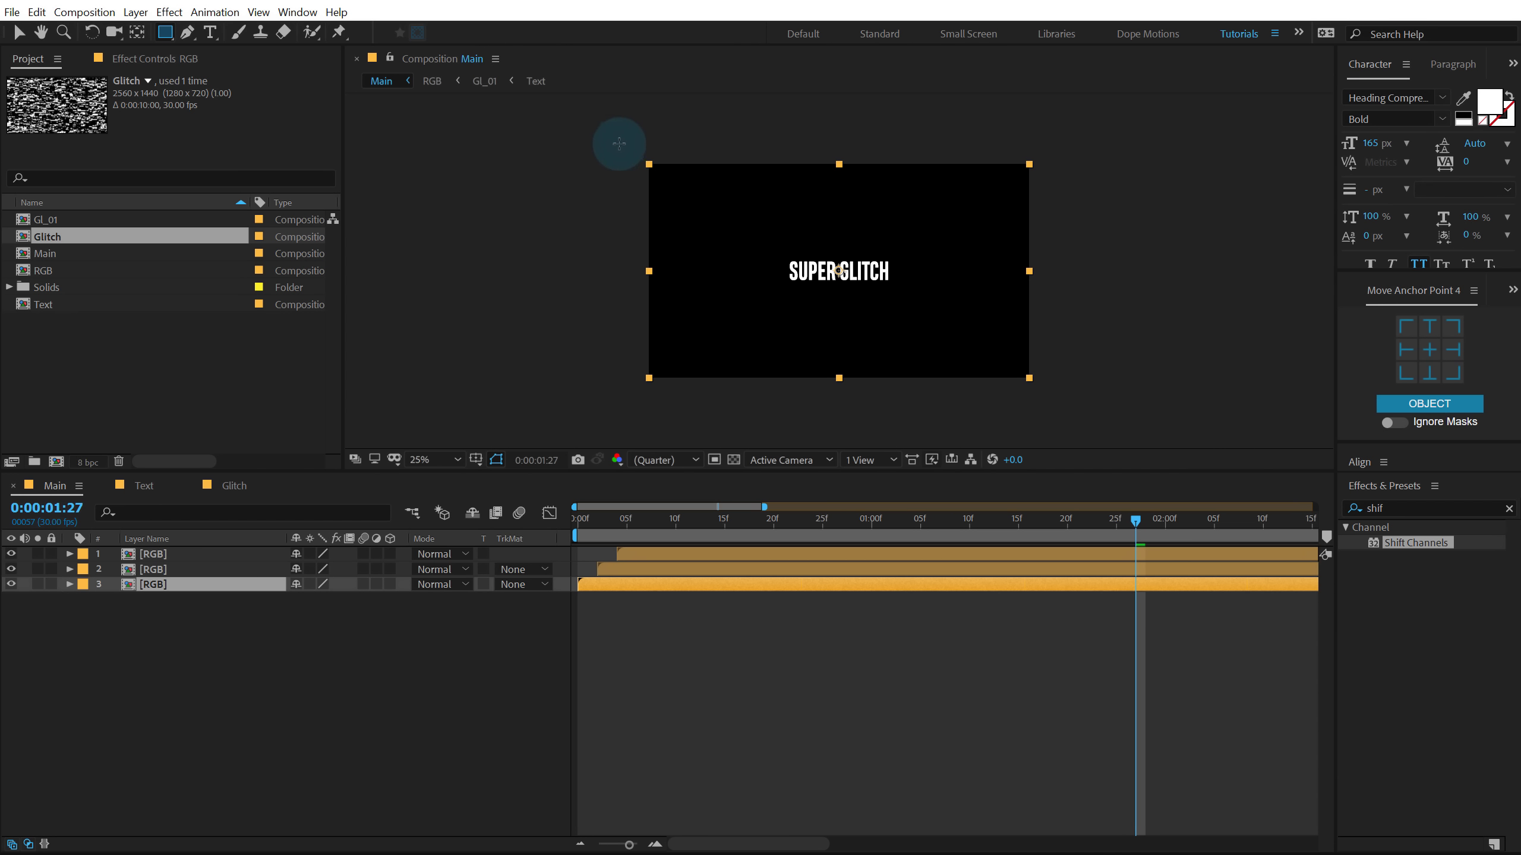
left_click_drag(619, 144, 802, 400)
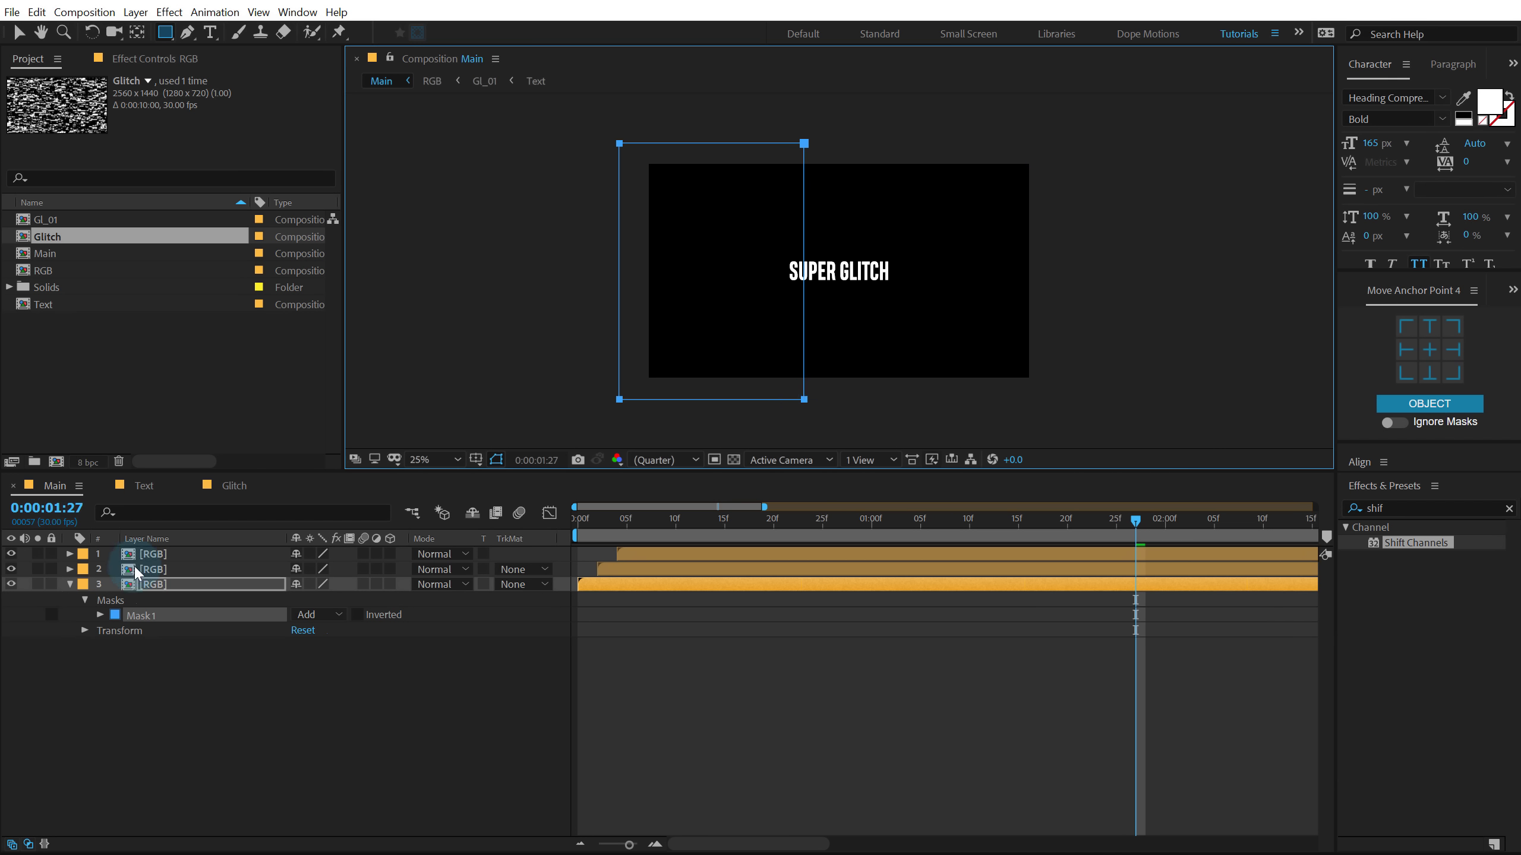
Draw adjoining full-height rectangular masks, a central strip on the middle RGB layer and the remaining right side on the uppermost RGB layer
left_click(155, 568)
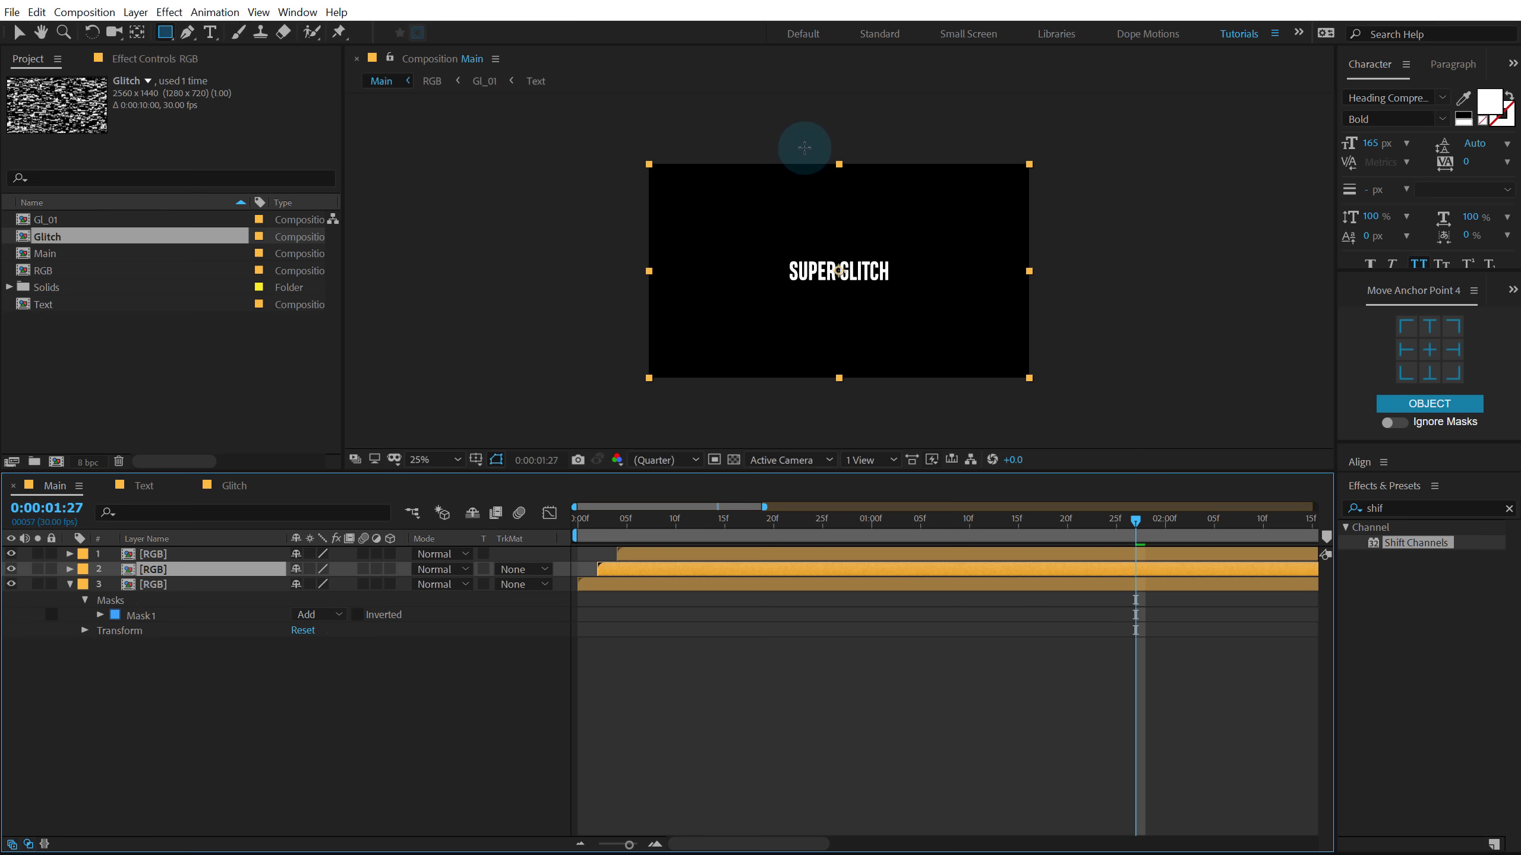
left_click_drag(805, 147, 862, 394)
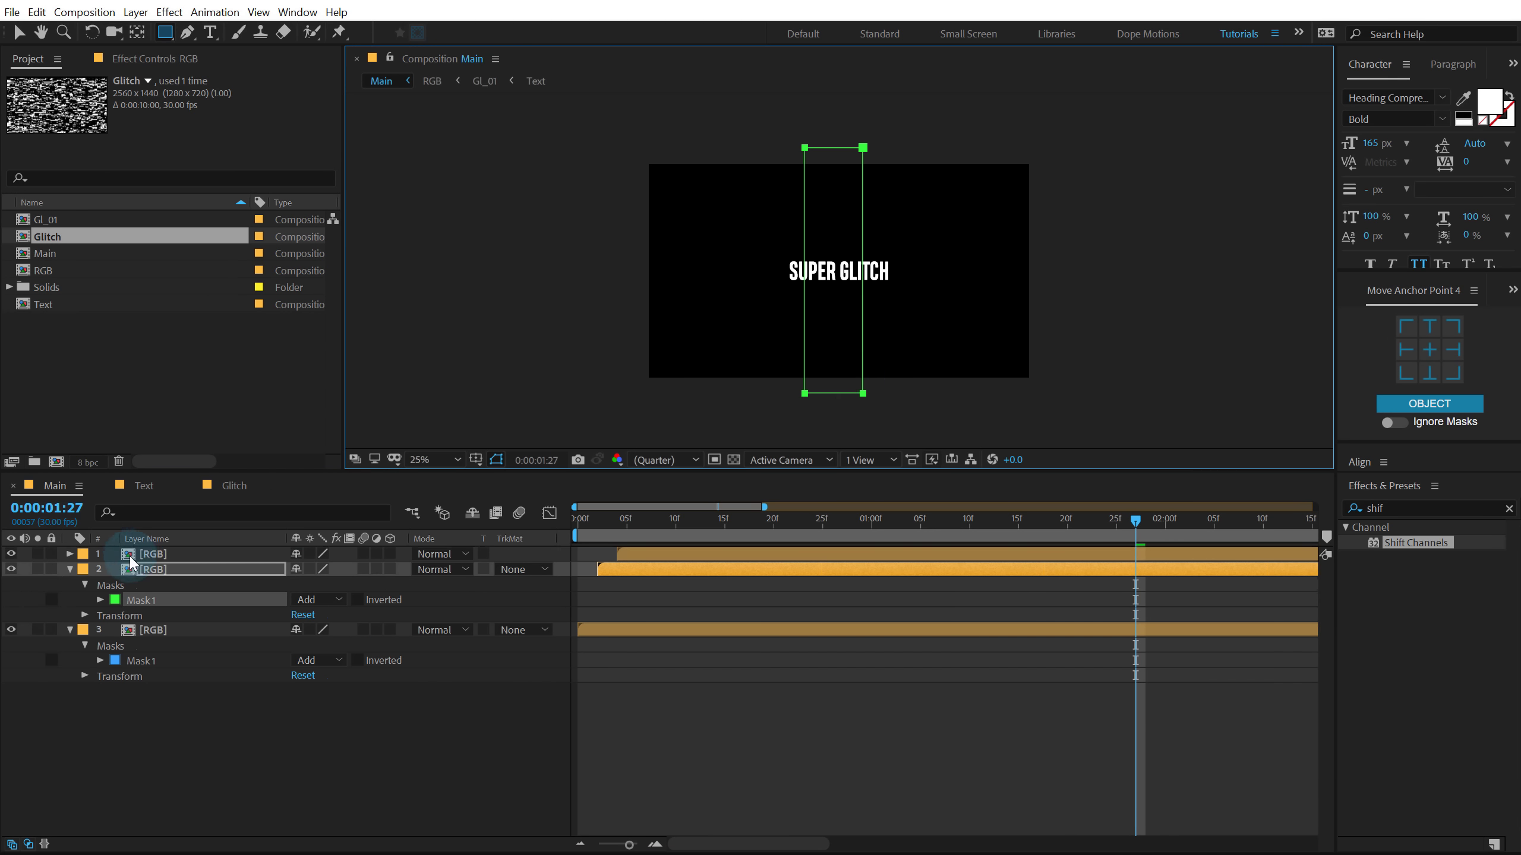
left_click(151, 556)
left_click_drag(862, 150, 1034, 403)
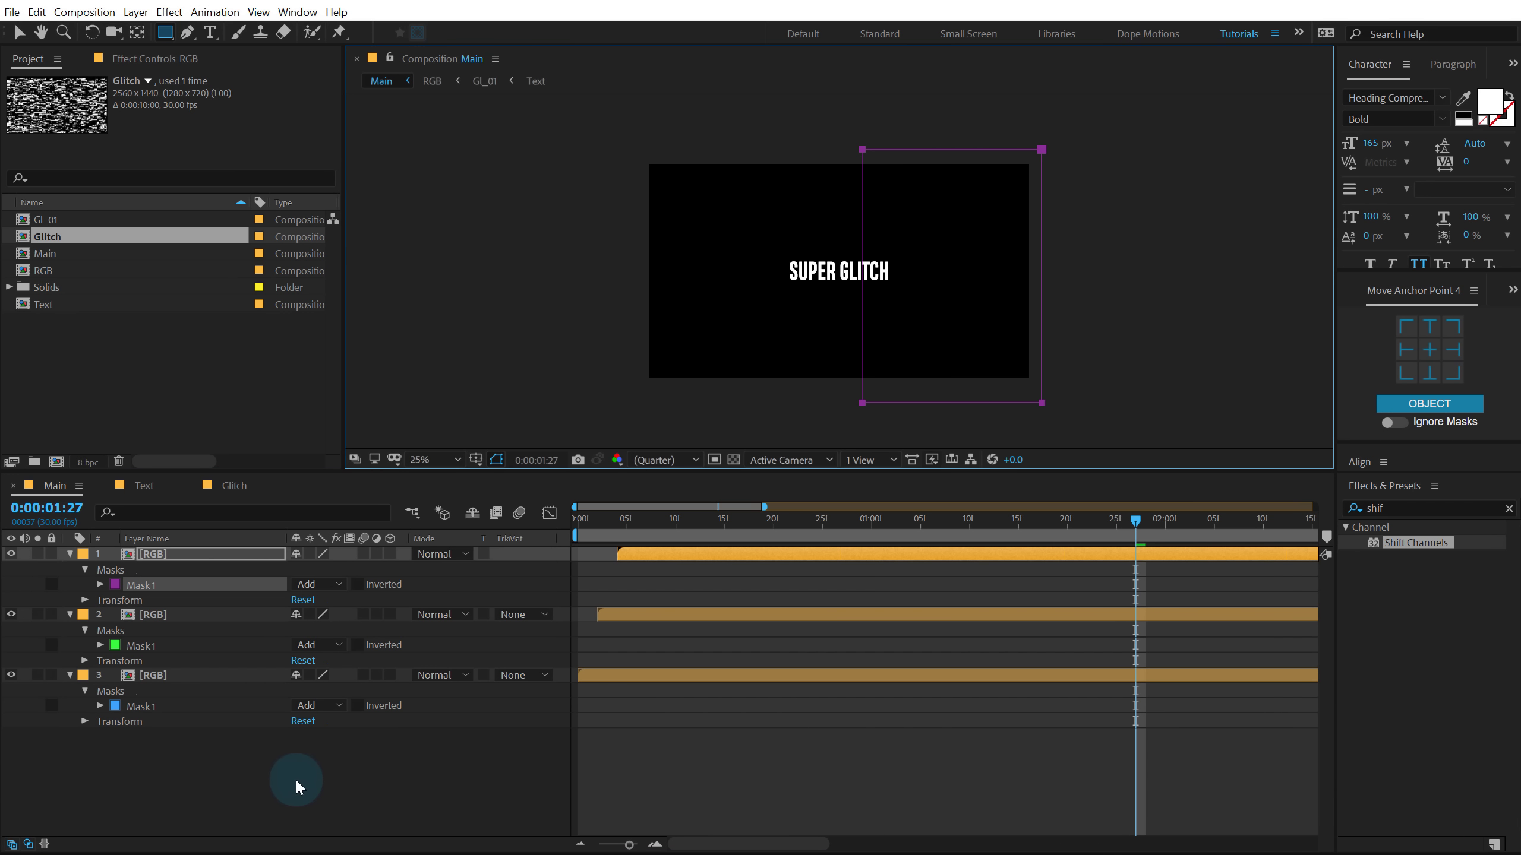
left_click(299, 785)
key("period")
key("period")
key("period")
key("period")
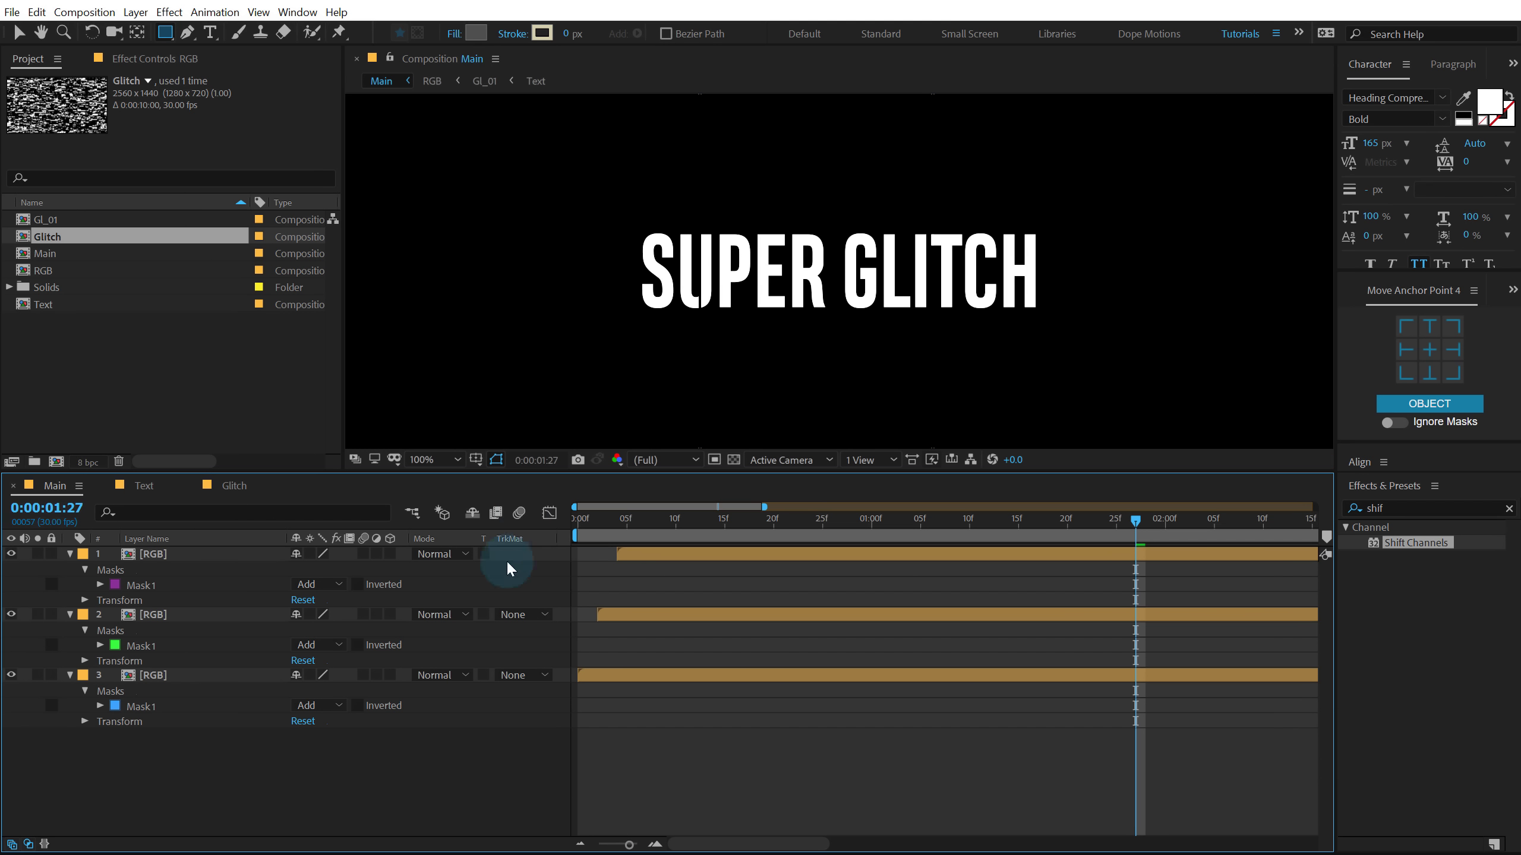
Extend the left edge of the middle RGB layer's mask slightly further left to close the seam through the U in SUPER
left_click(157, 615)
left_click(22, 56)
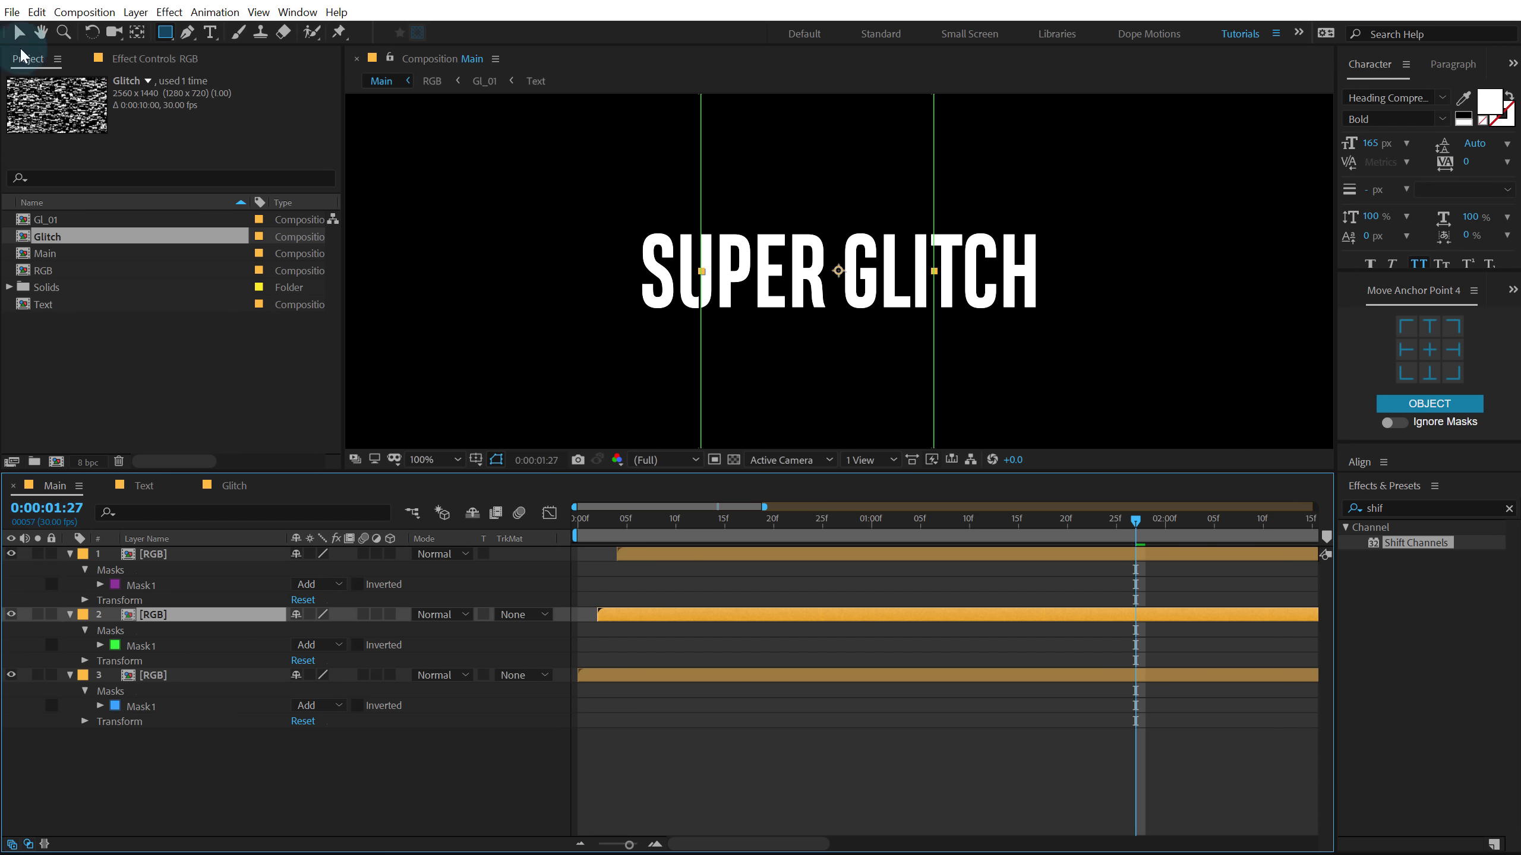
left_click(18, 33)
key("comma")
key("comma")
key("comma")
key("comma")
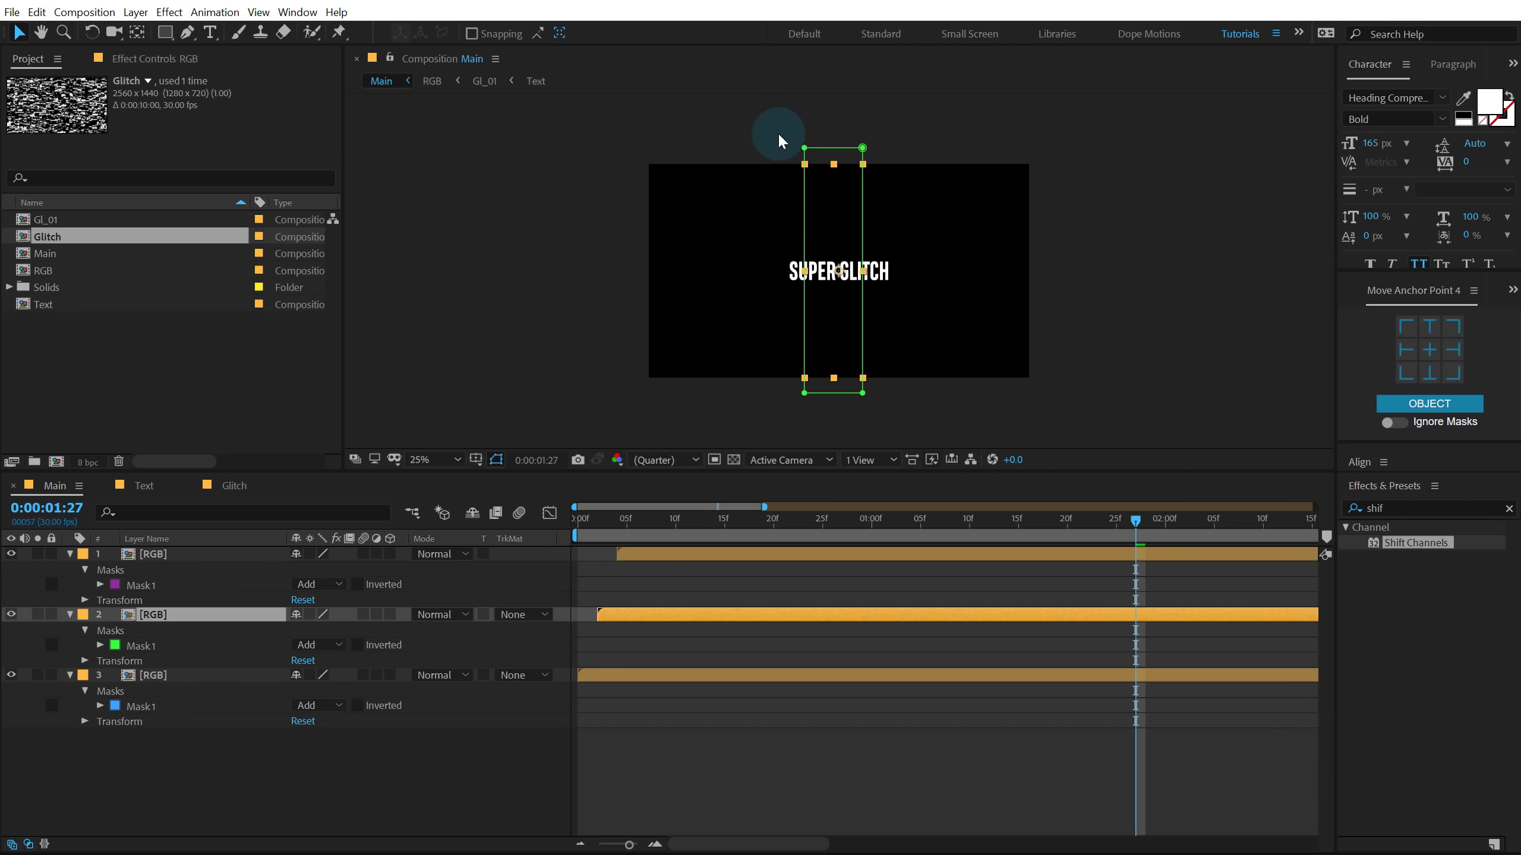
left_click_drag(772, 142, 798, 396)
left_click(752, 652)
key("period")
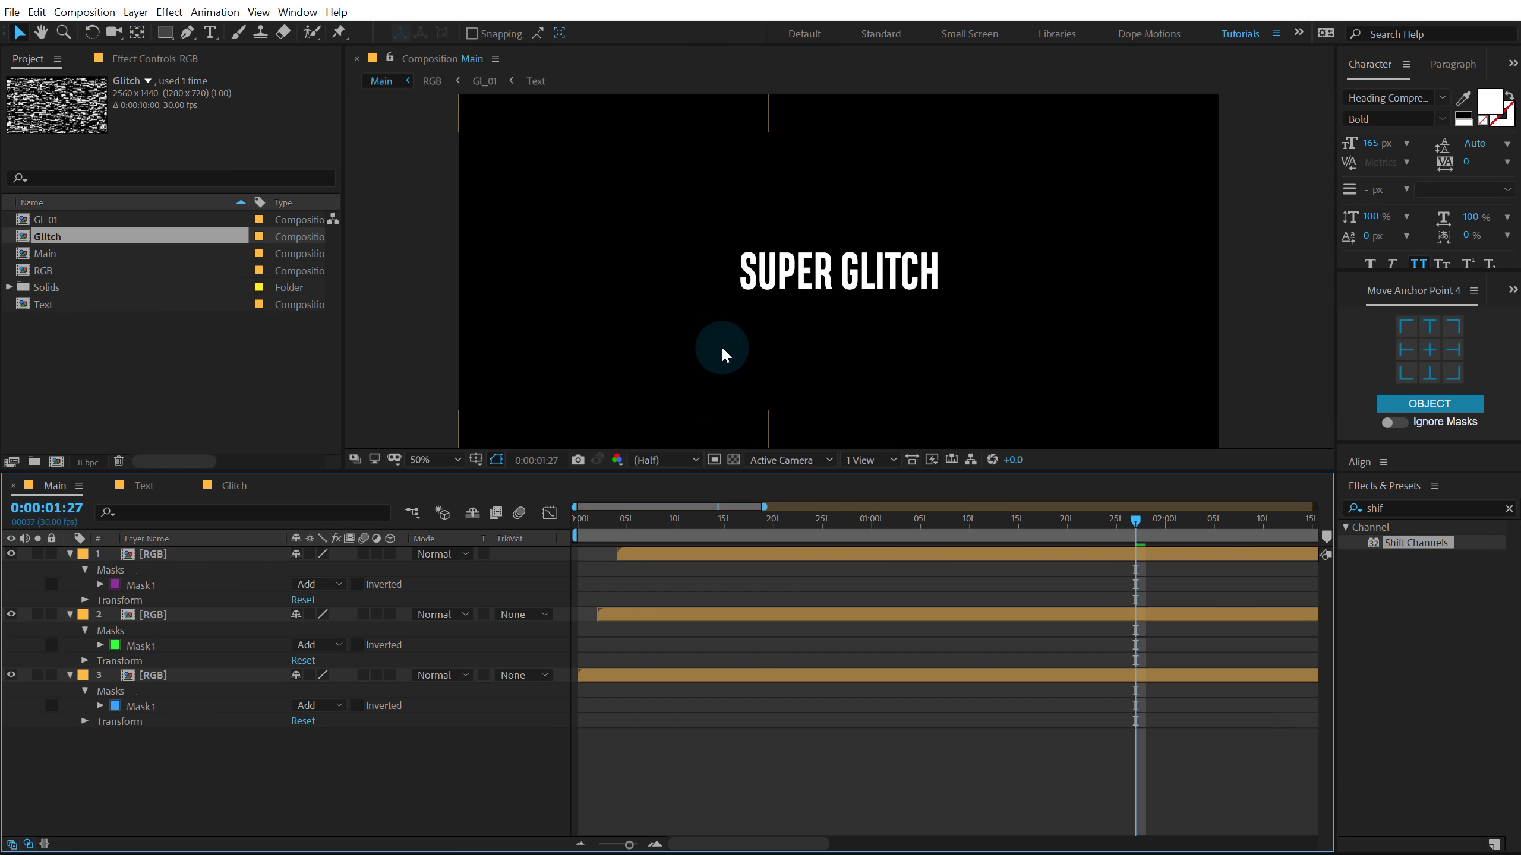
Try wider time offsets, with the middle RGB layer starting at frame 7 and the uppermost at frame 15
left_click(608, 522)
left_click_drag(610, 525, 796, 571)
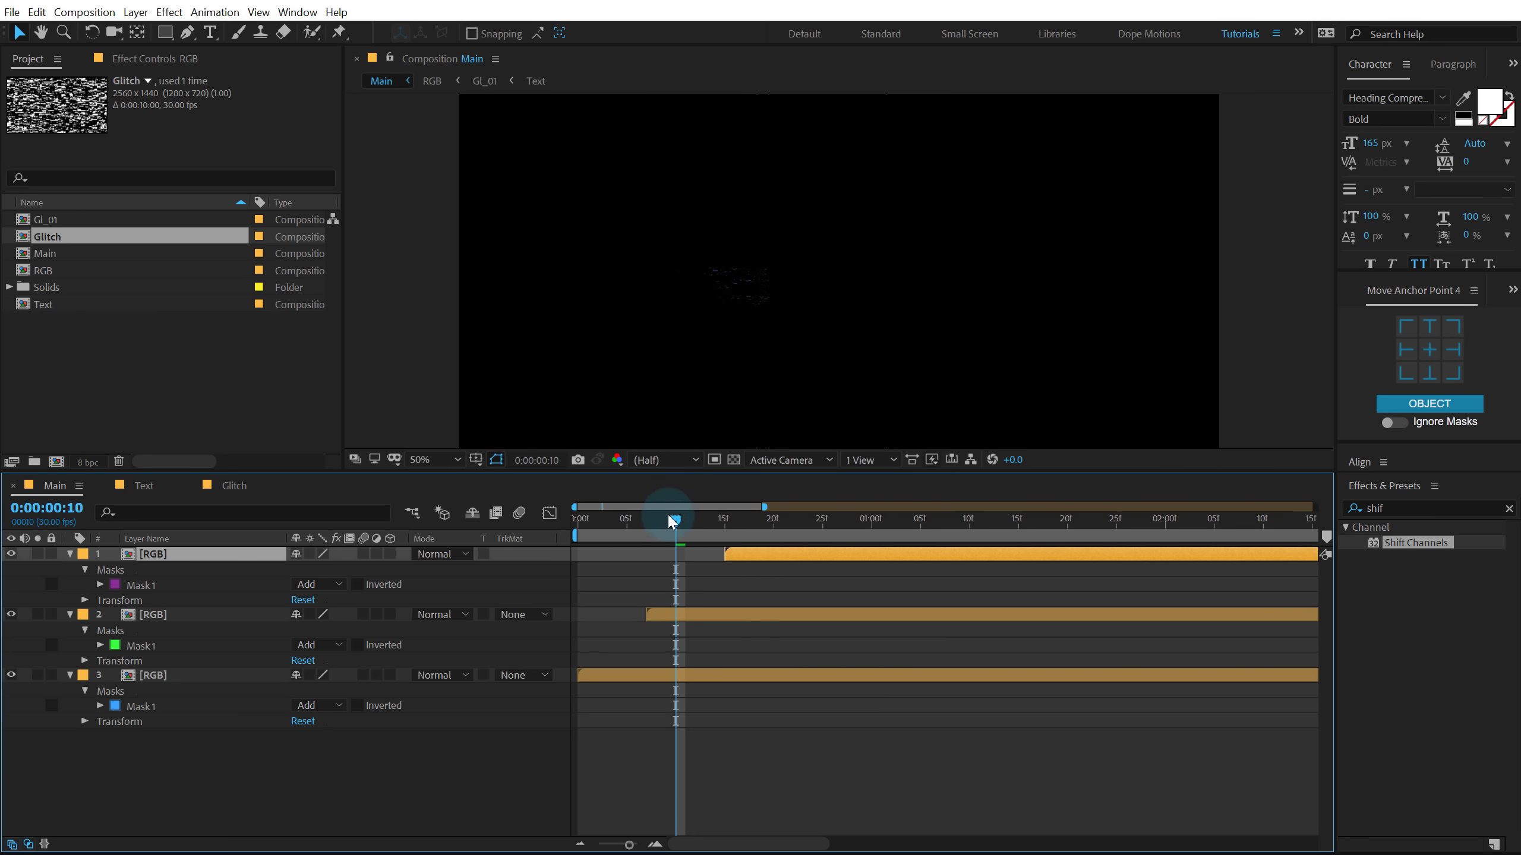
mouse_move(675, 520)
left_mouse_down()
mouse_move(984, 560)
mouse_move(842, 599)
mouse_move(730, 754)
mouse_move(758, 527)
mouse_move(907, 526)
mouse_move(994, 560)
mouse_move(644, 539)
mouse_move(831, 553)
mouse_move(659, 535)
left_mouse_up()
left_click(831, 554)
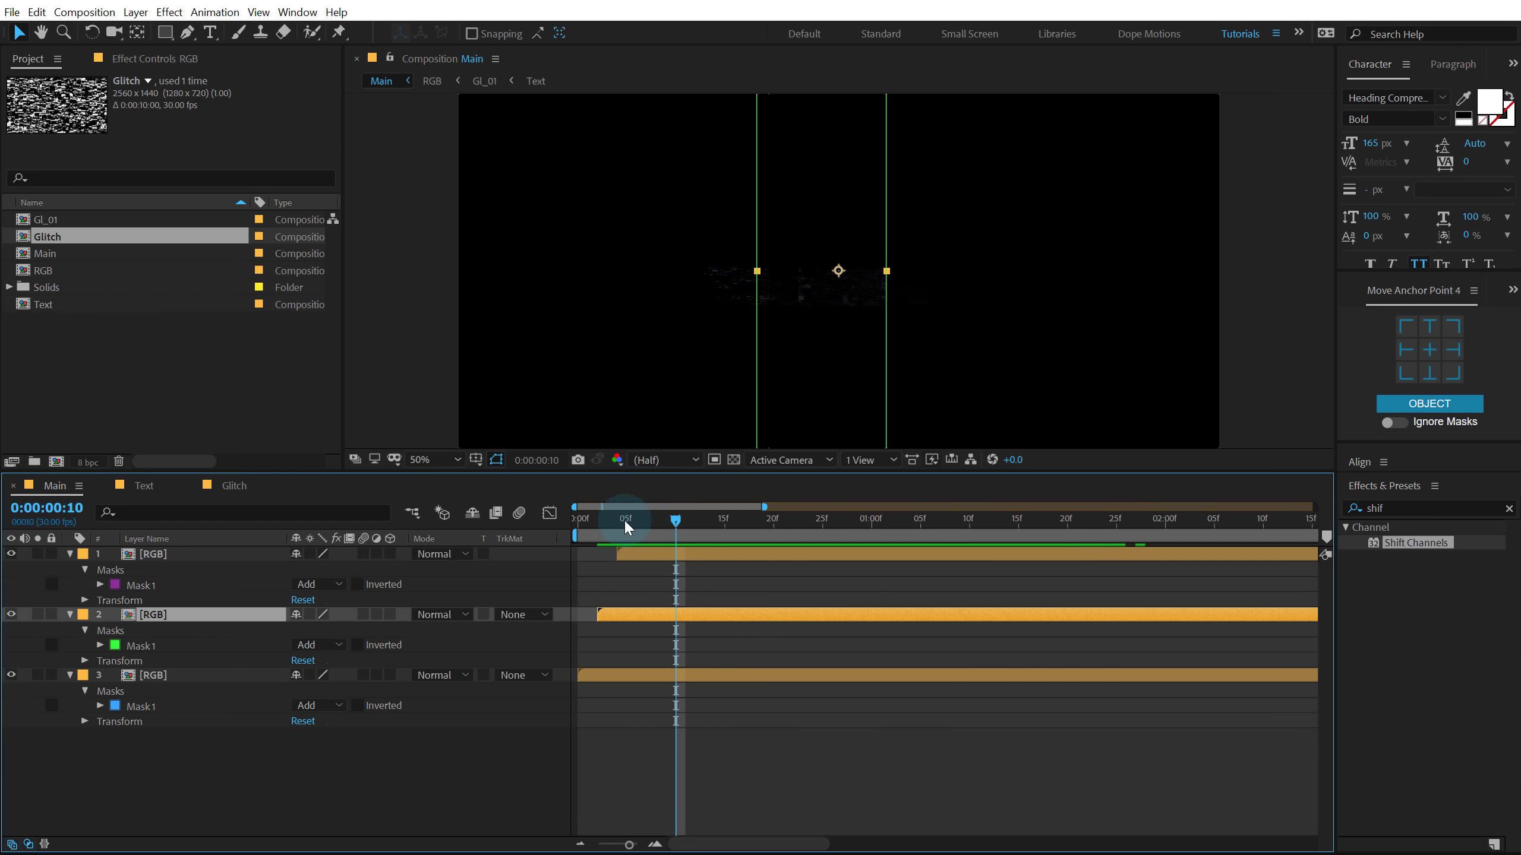
Collapse the properties of all three RGB layers and deselect them
key("ctrl+a")
key("ctrl+grave")
left_click(656, 617)
scroll(725, 336, "down", 1)
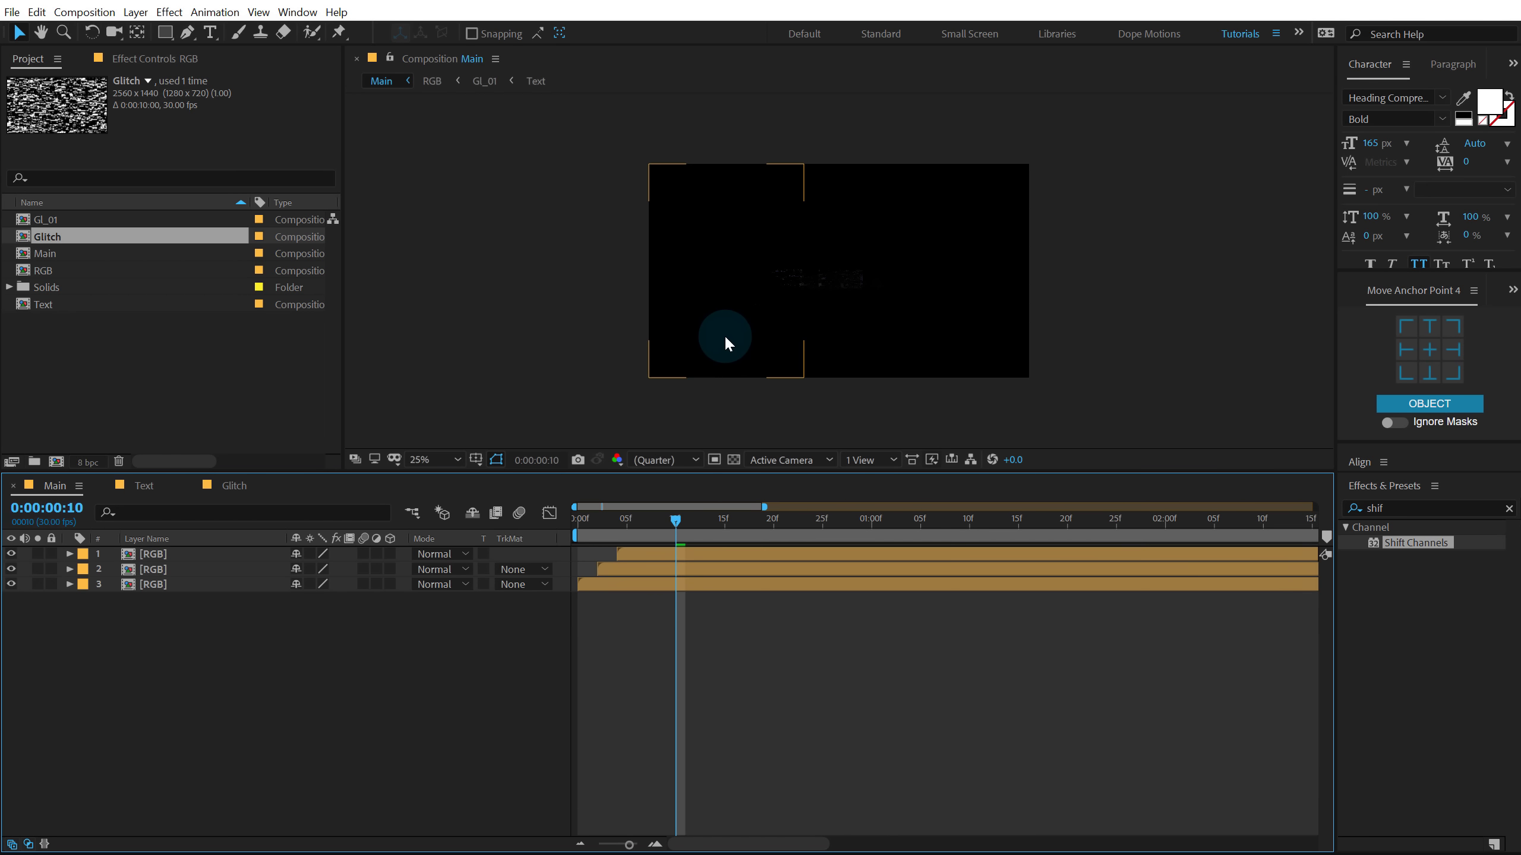
Play back the staggered title animation from the first frame
key("Home")
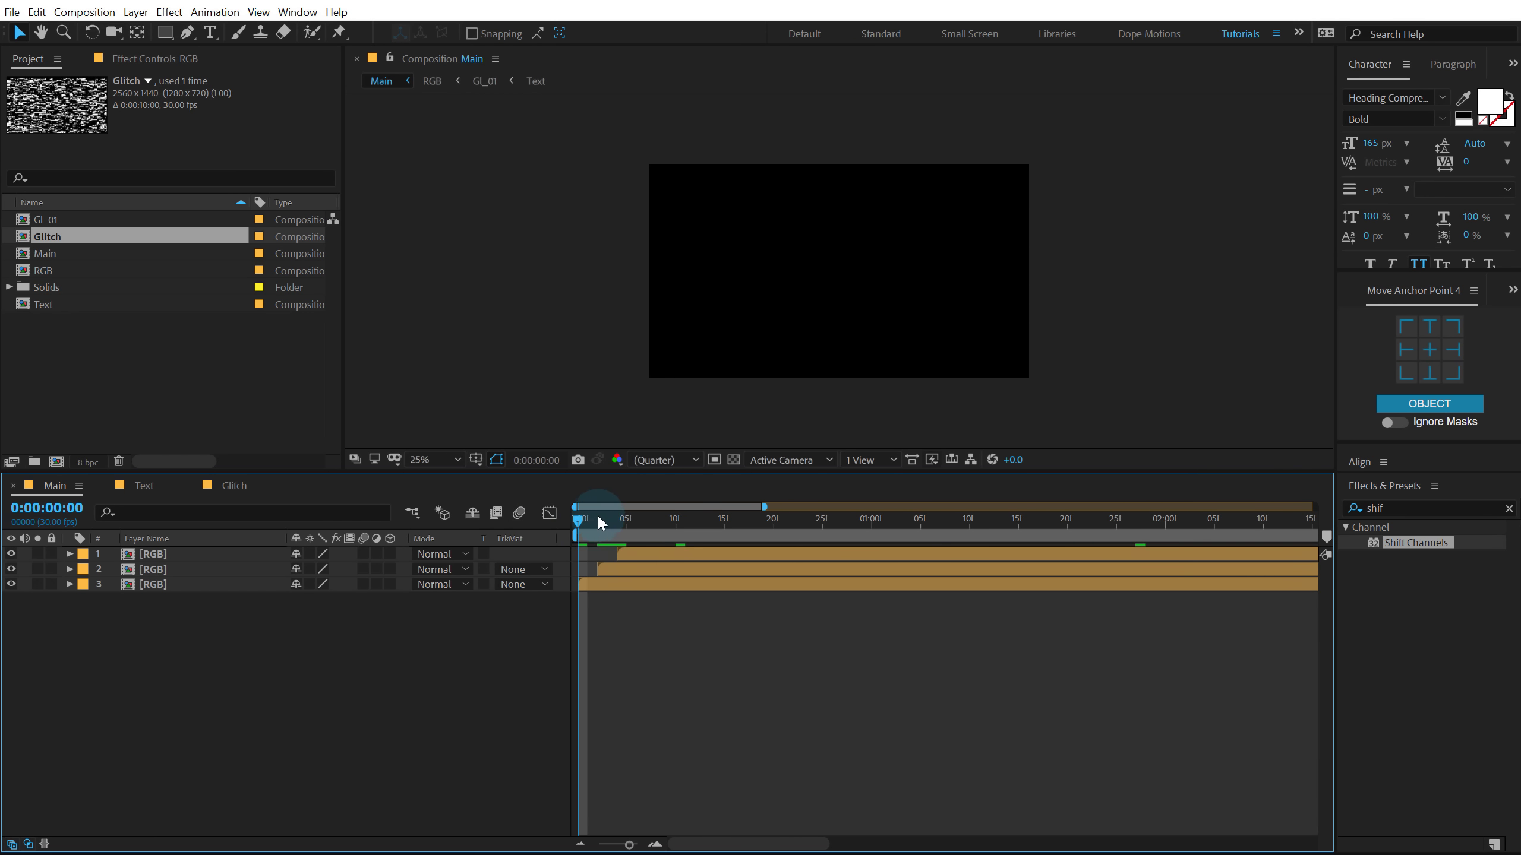
key("space")
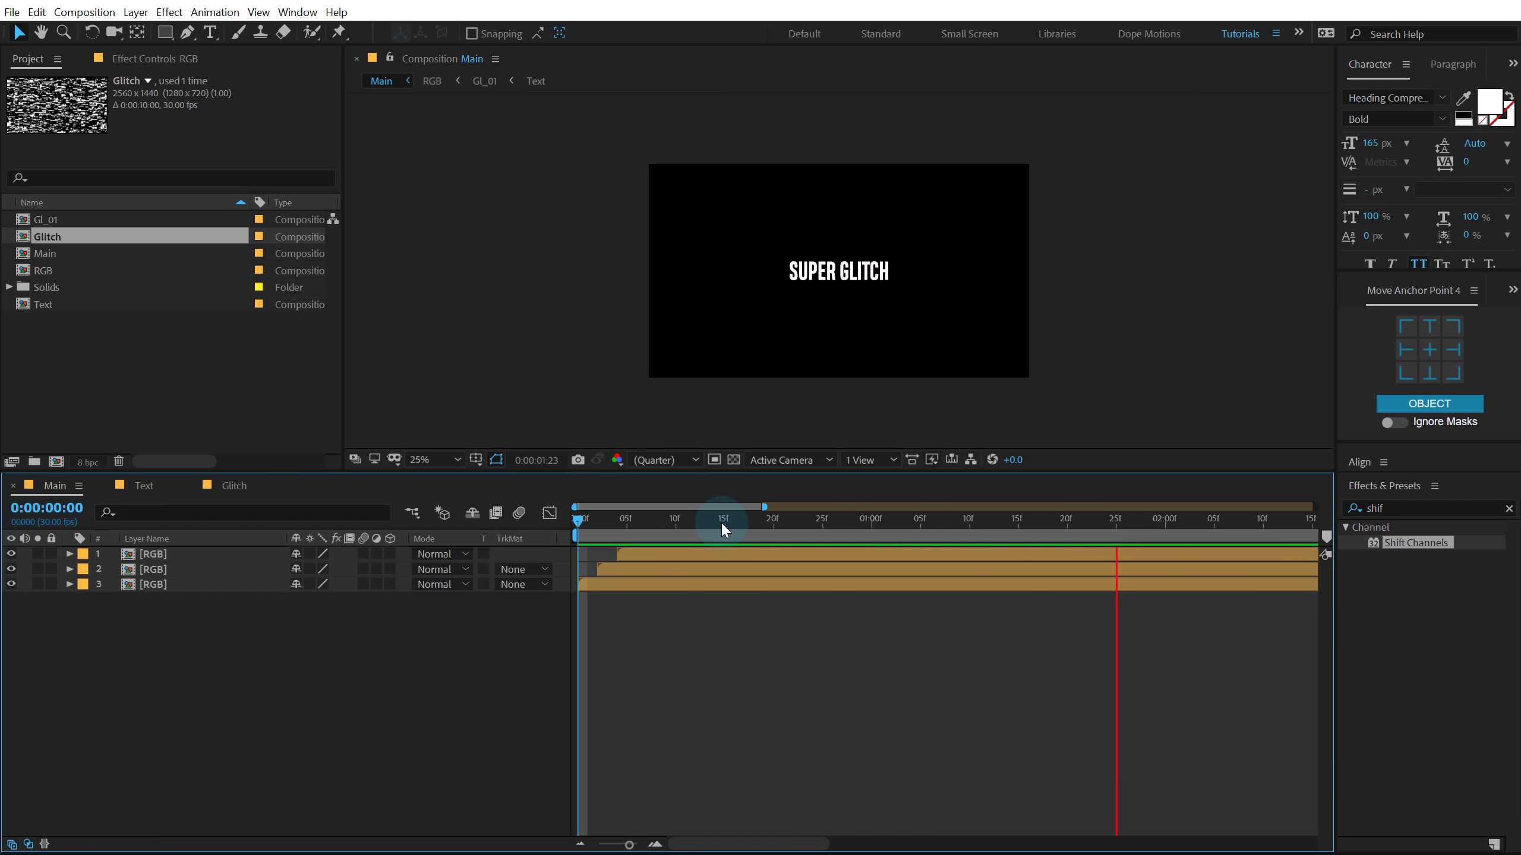
left_click(714, 520)
key("period")
left_click_drag(599, 520, 593, 531)
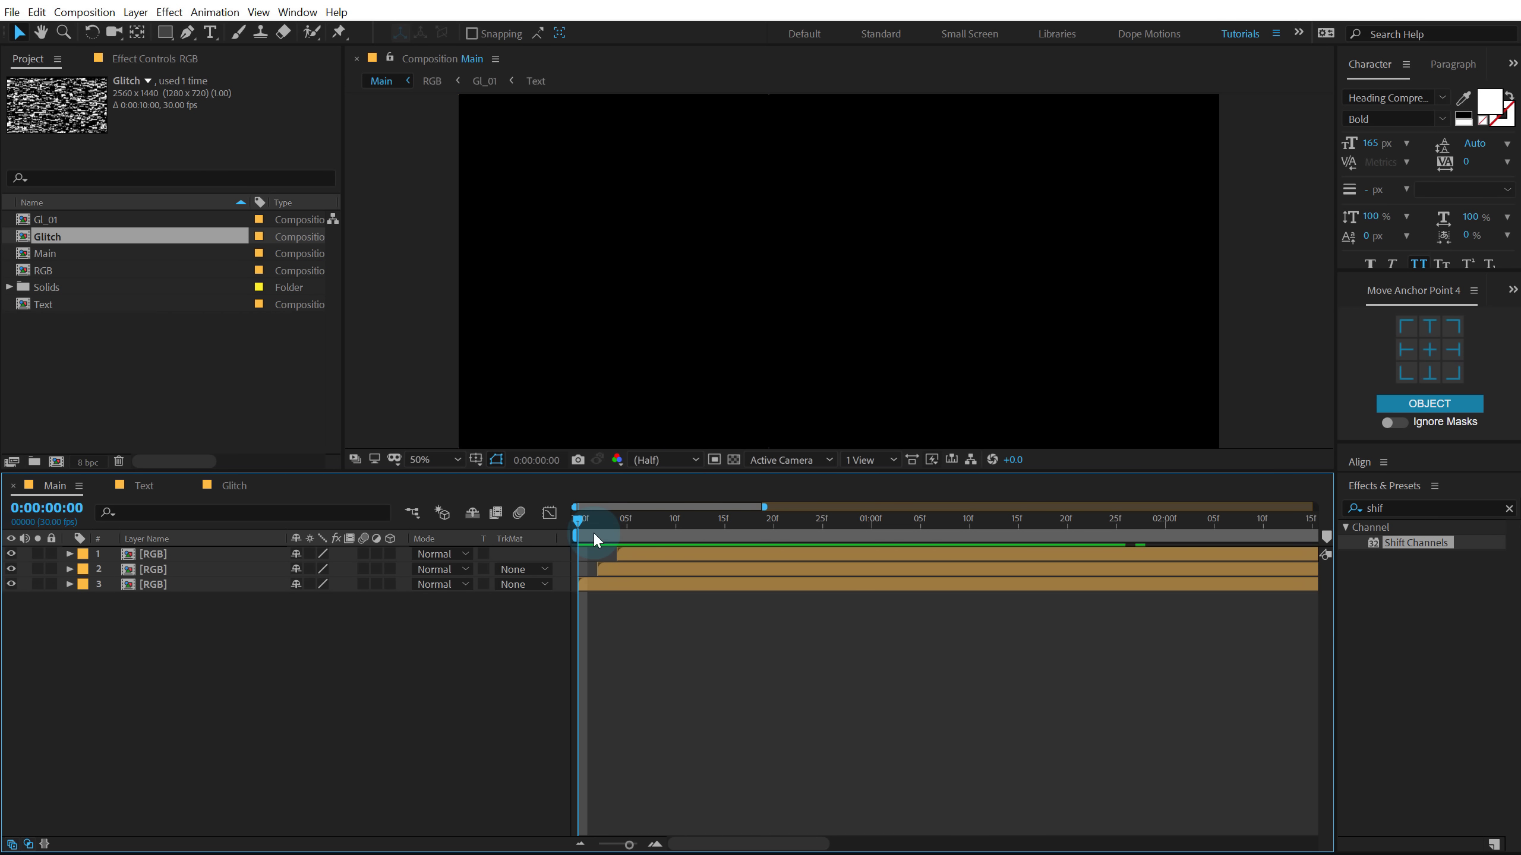
key("space")
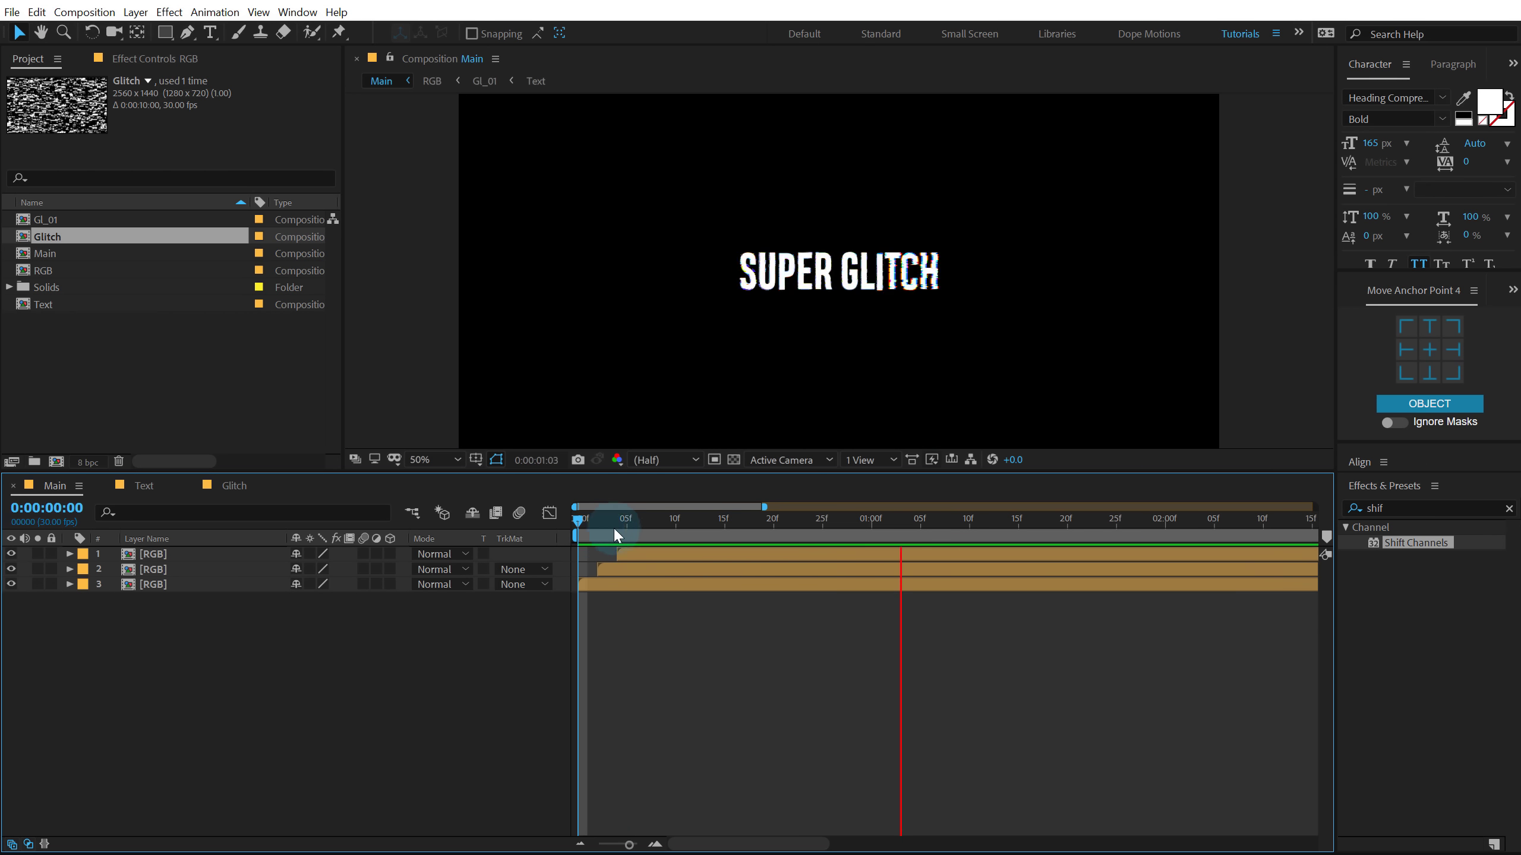
Pre-compose all three RGB layers into a new composition named Title
left_click_drag(674, 521, 842, 531)
key("ctrl+a")
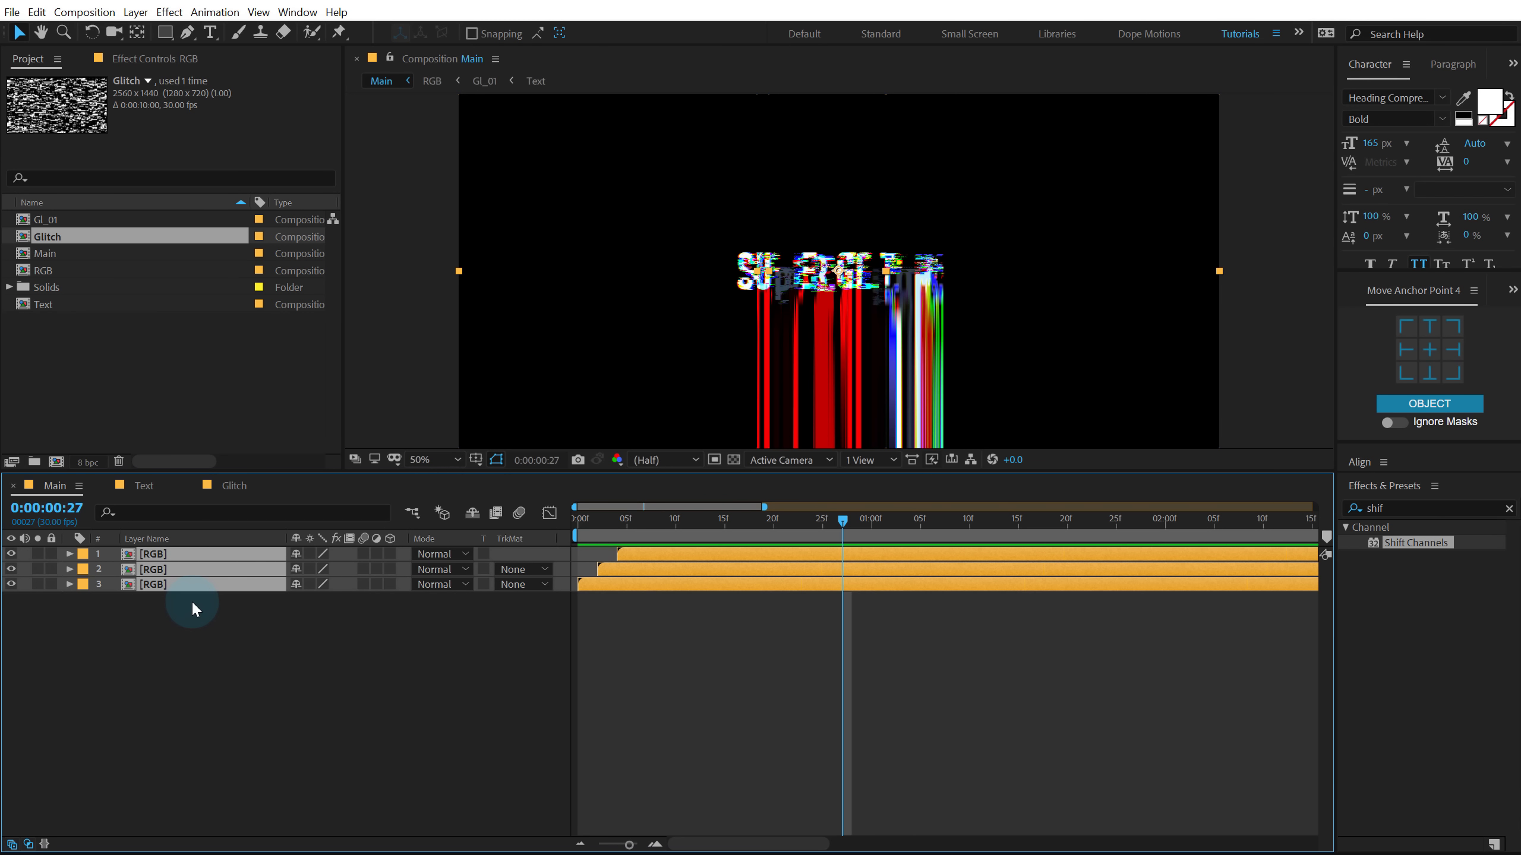
key("ctrl+shift+c")
type("Titl")
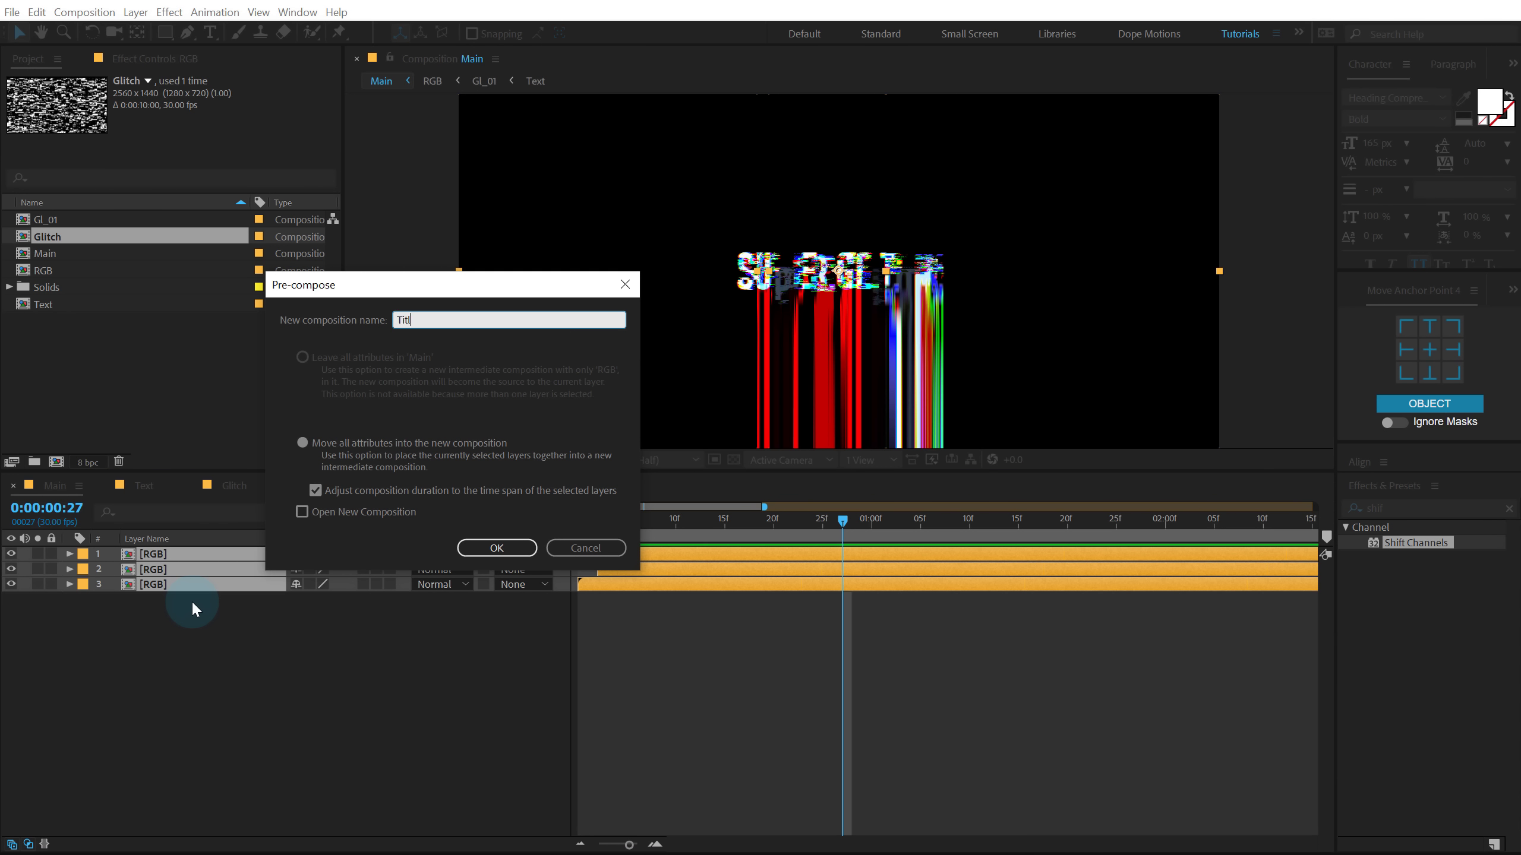
type("e")
left_click(501, 547)
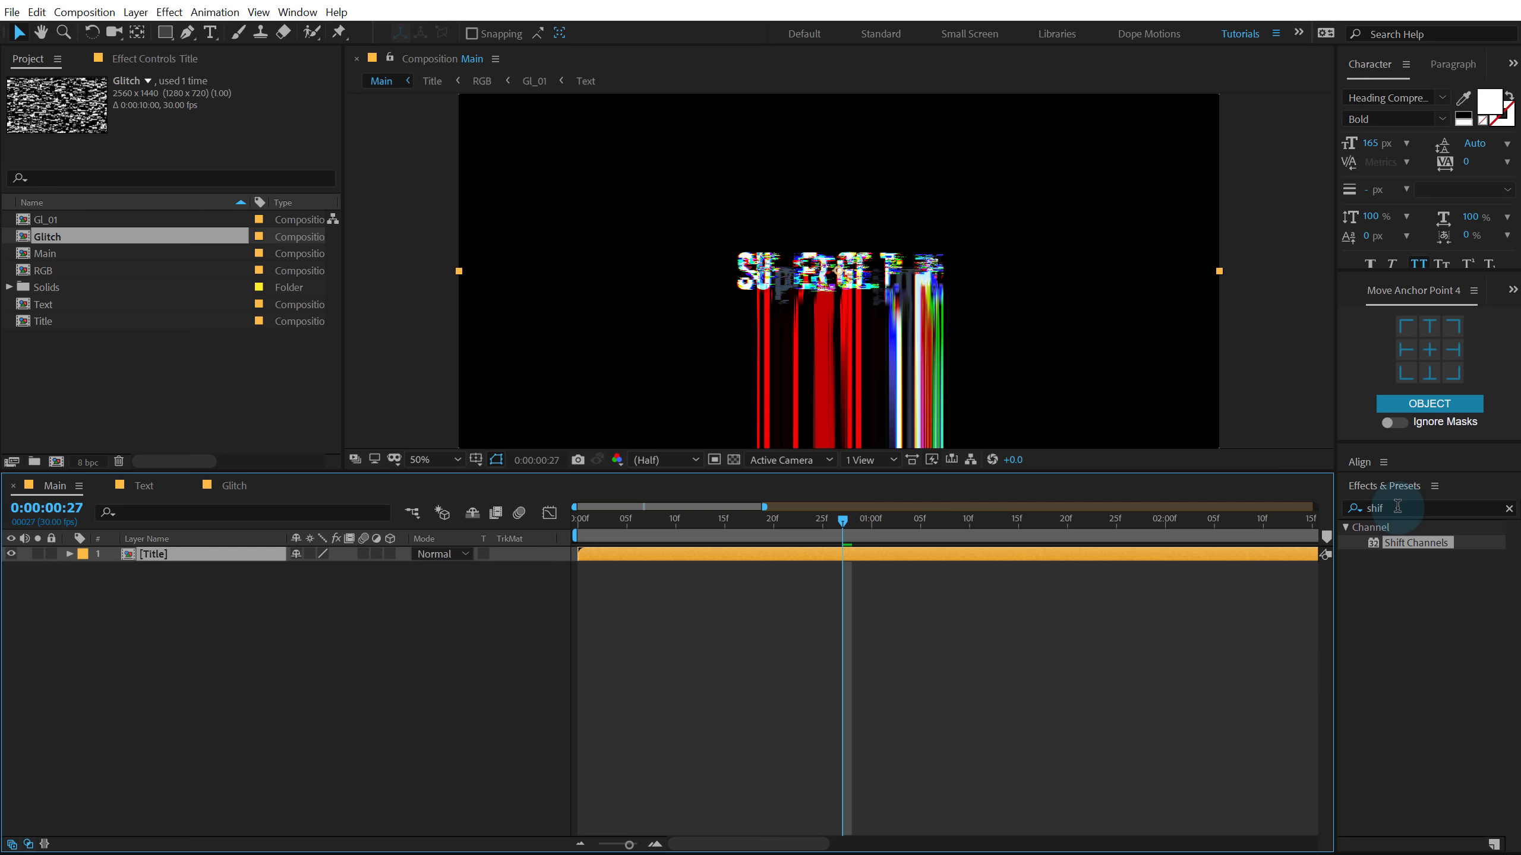
Apply the Deep Glow effect to the Title layer and set its Exposure to 0.1
left_click(1395, 506)
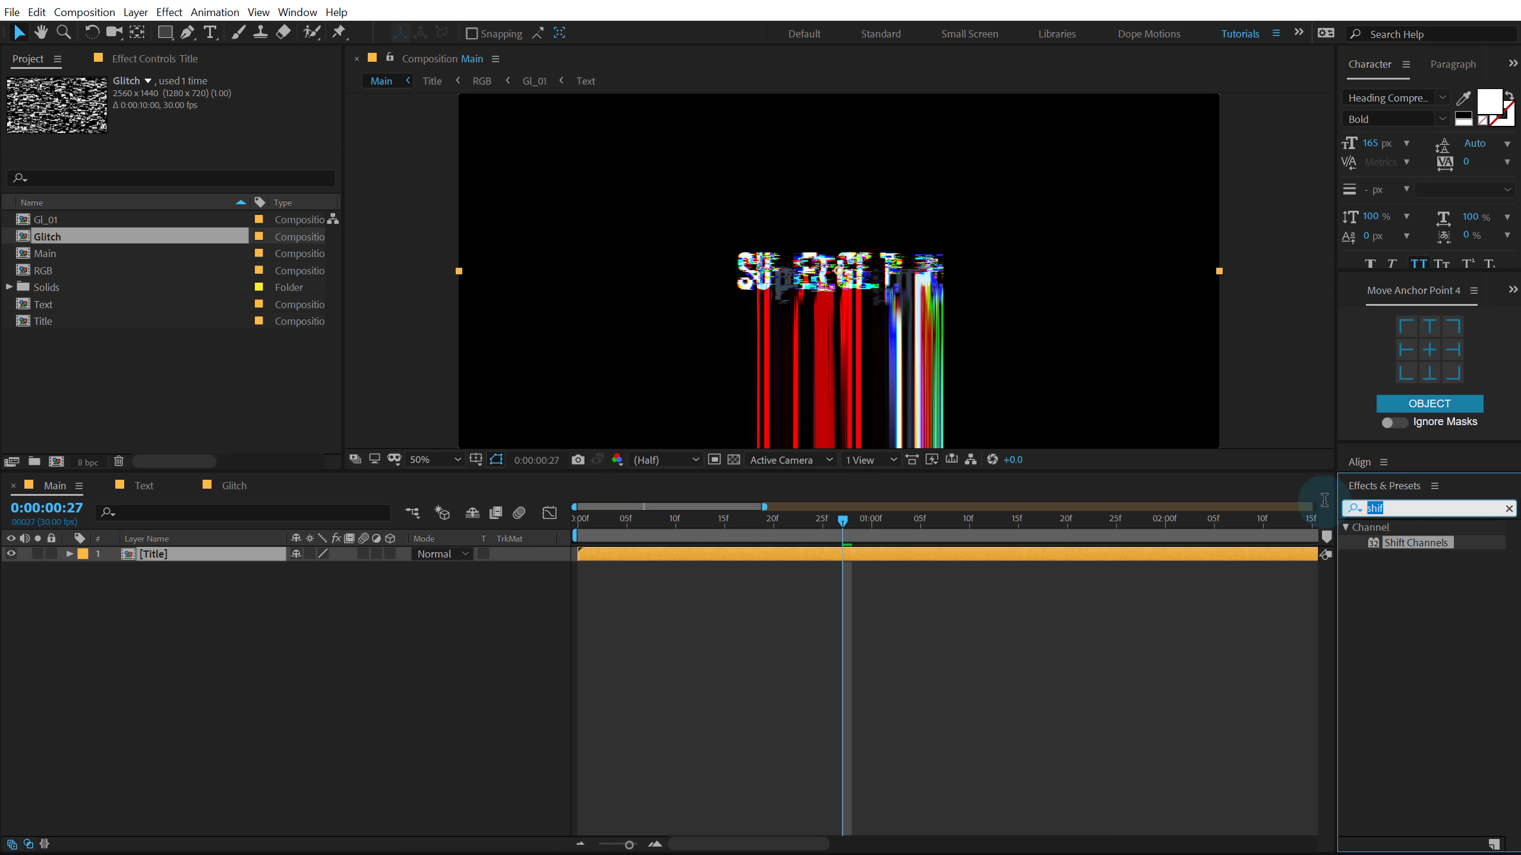
type("deep")
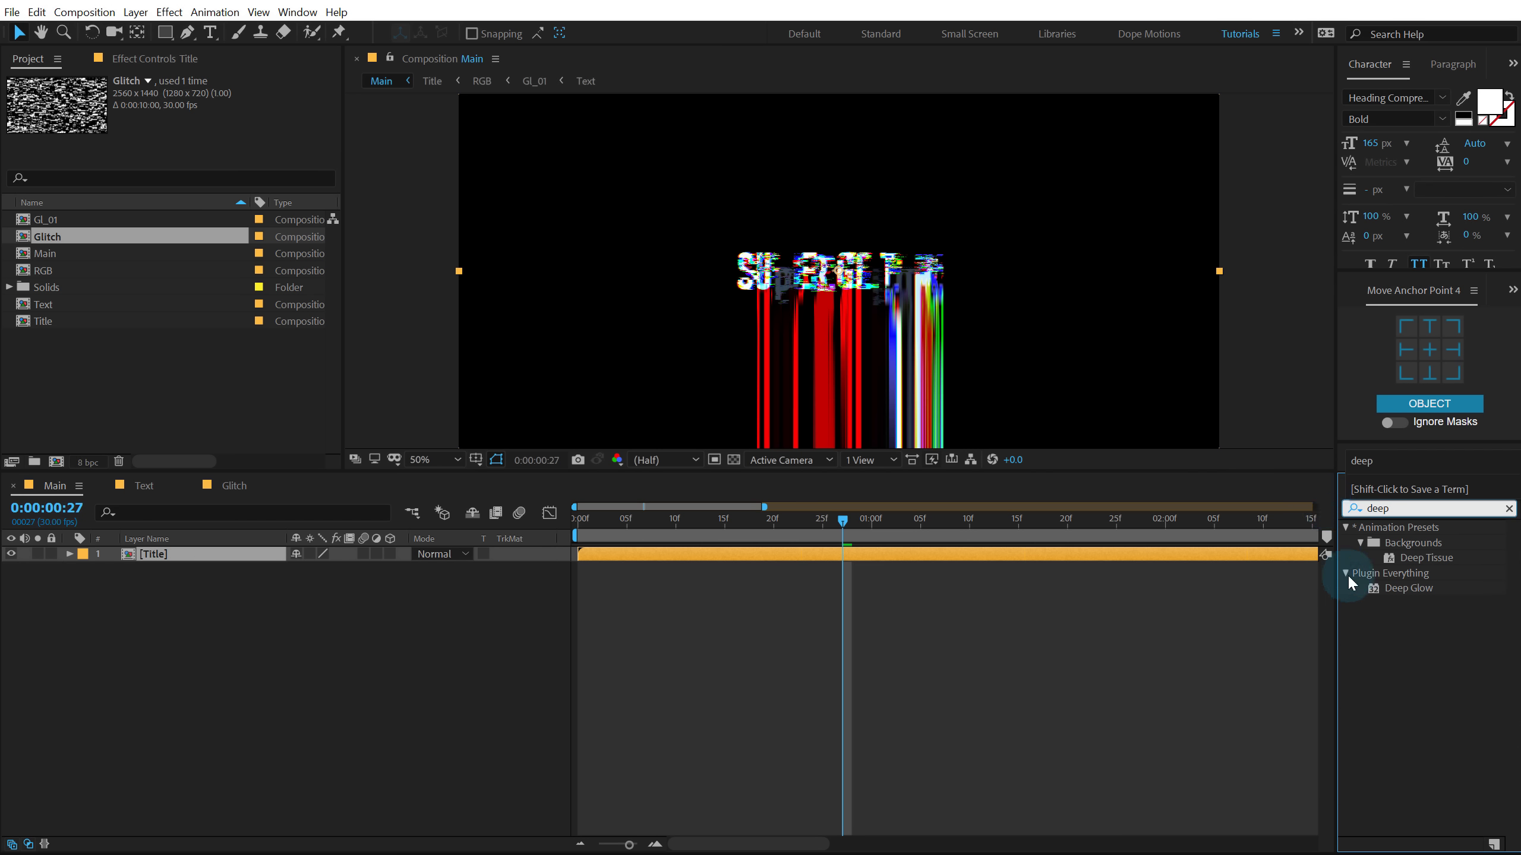
double_click(1407, 589)
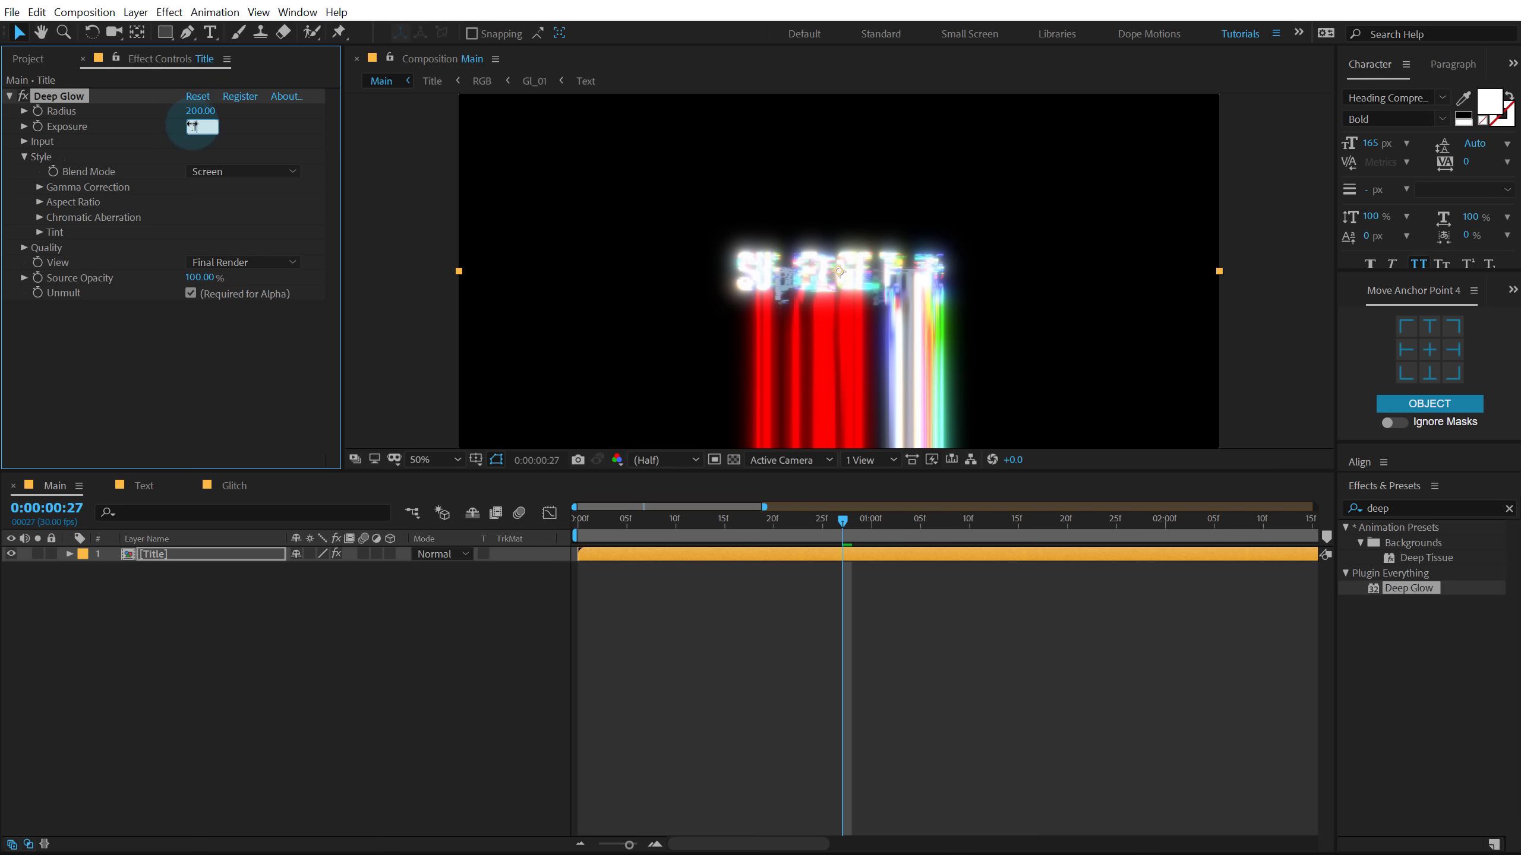
type("0.1")
key("Return")
left_click_drag(609, 519, 801, 525)
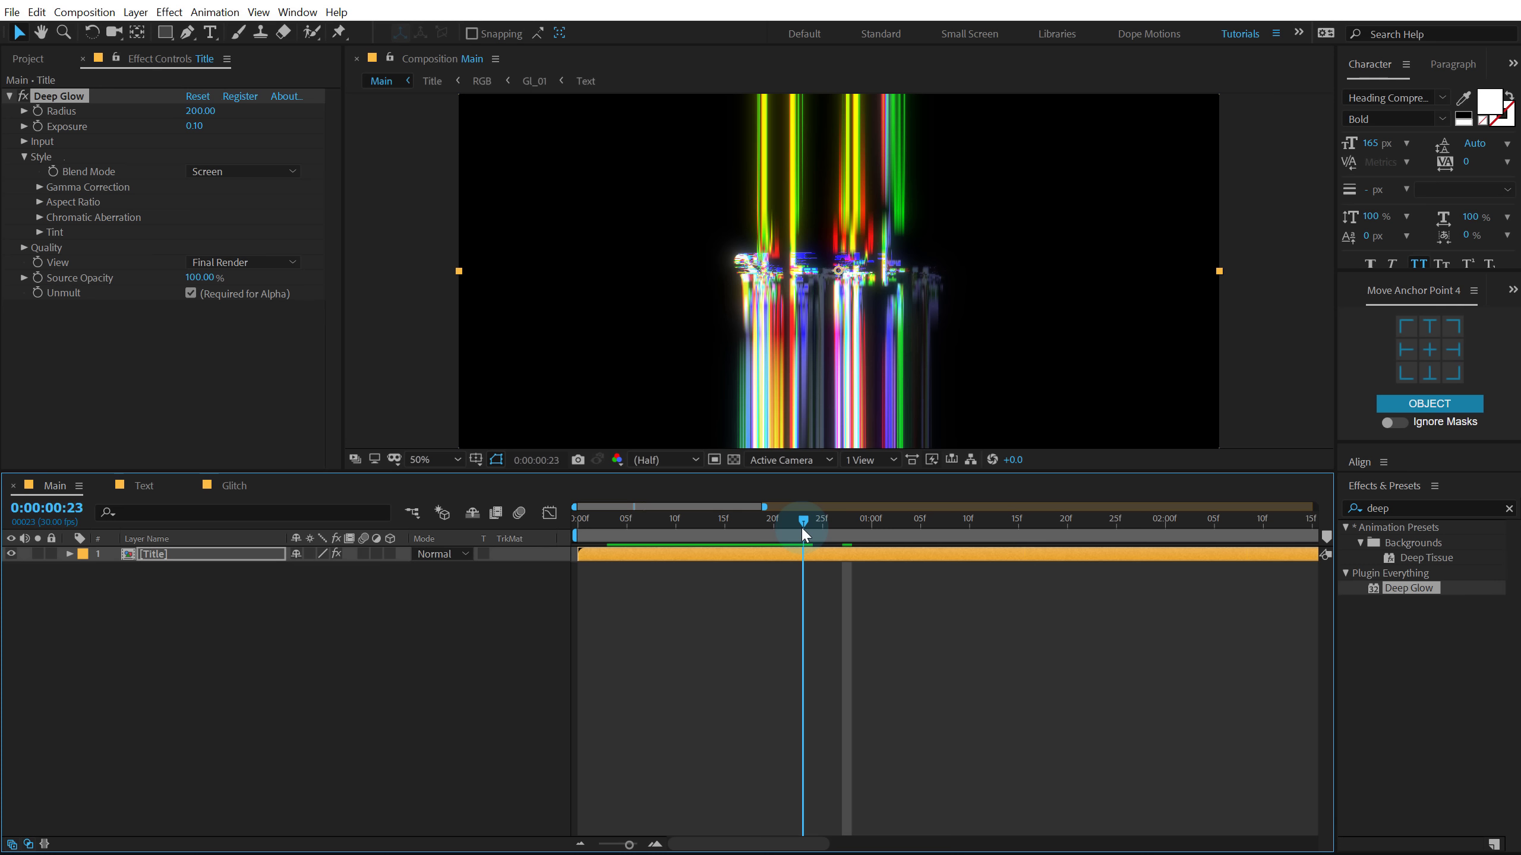
Set Deep Glow's blend mode to Add and scrub through the opening frames to check the glow
left_click(27, 102)
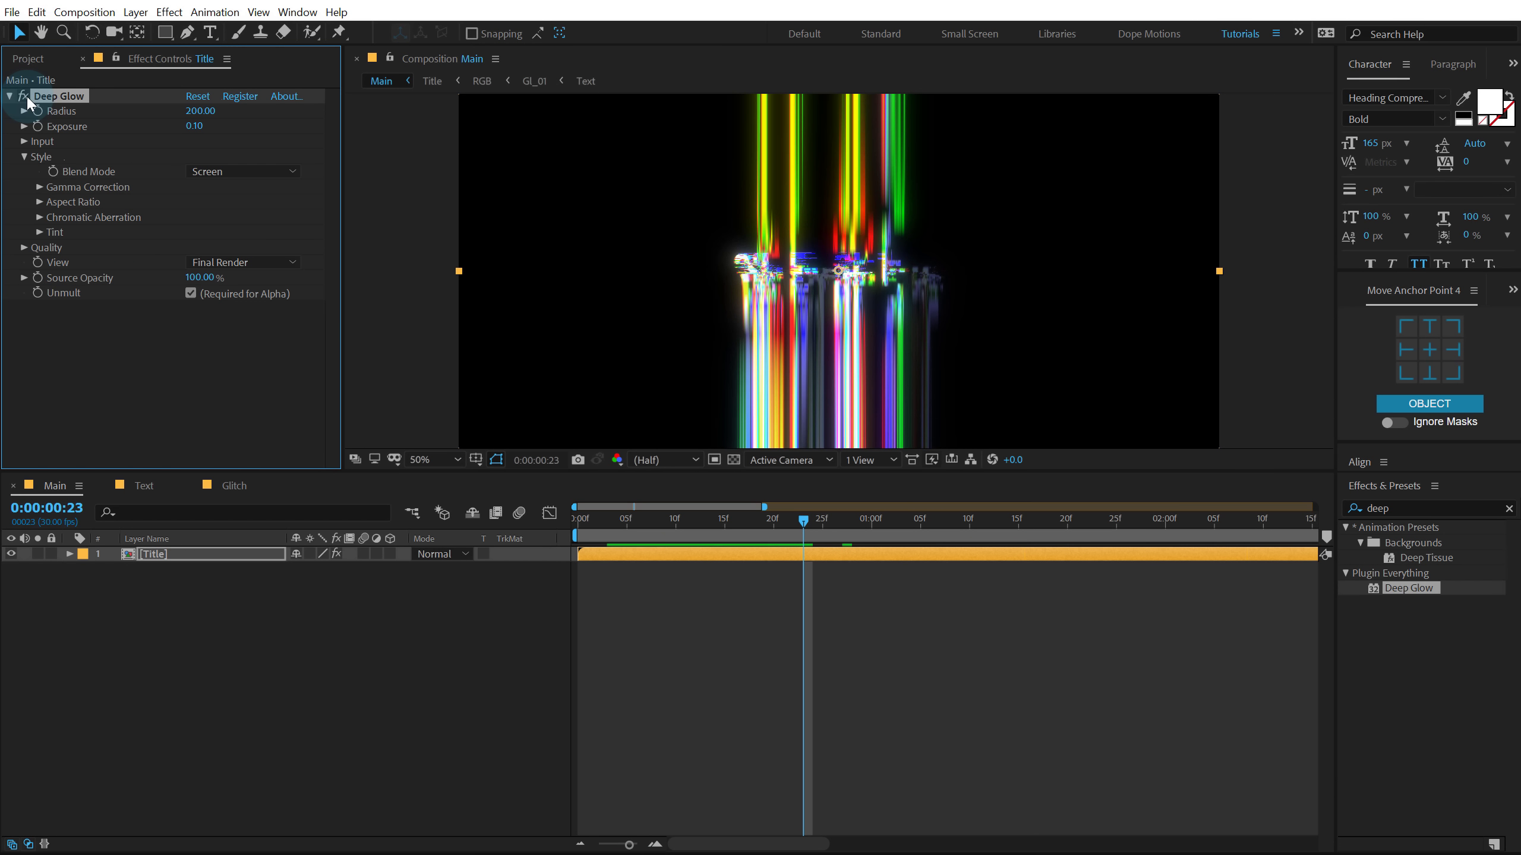
left_click(251, 171)
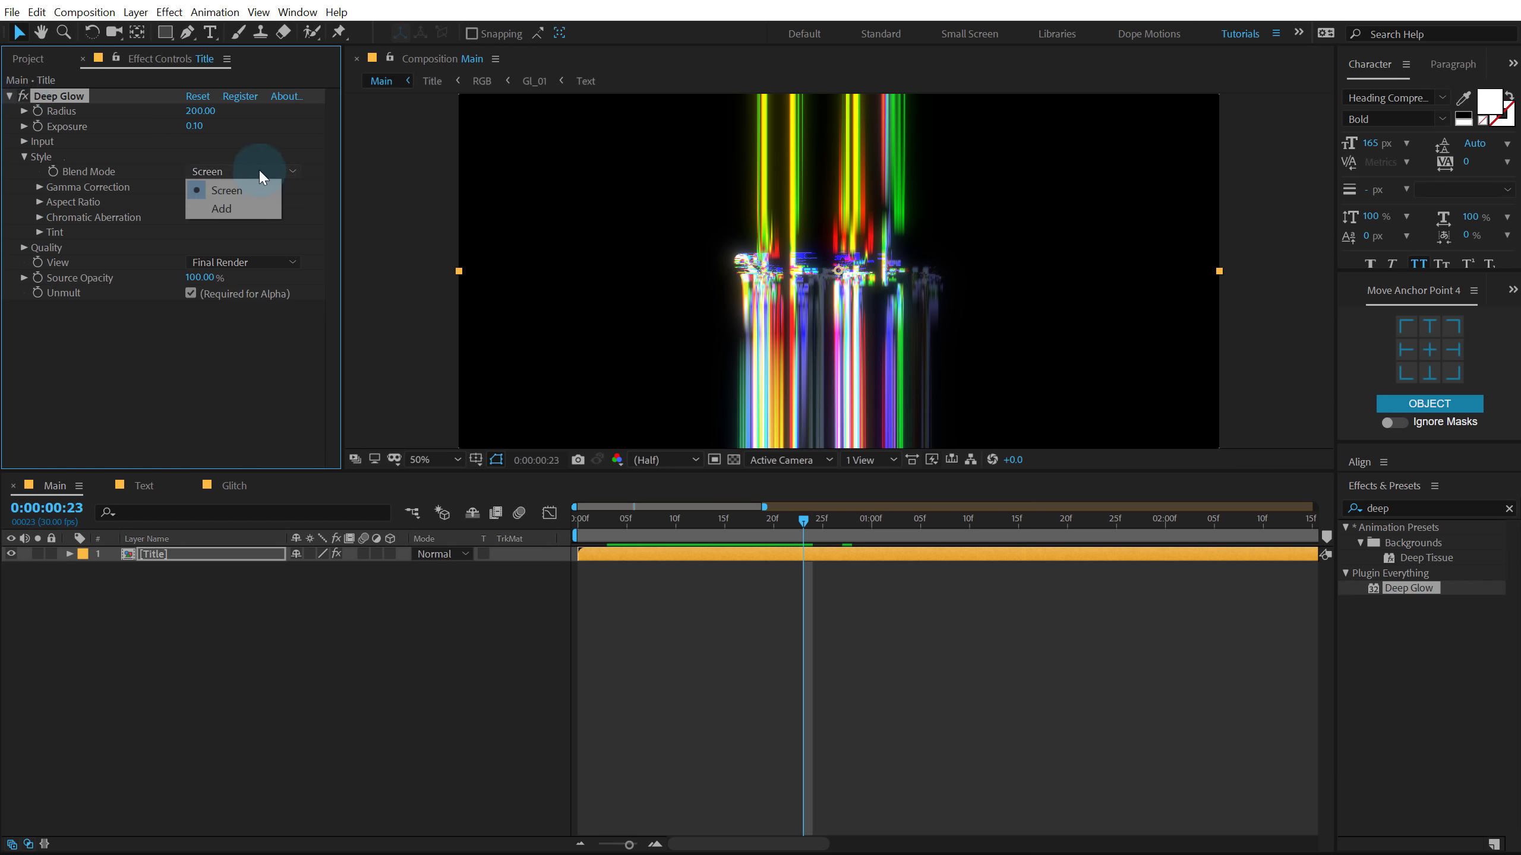
left_click(231, 208)
left_click(333, 700)
left_click(634, 578)
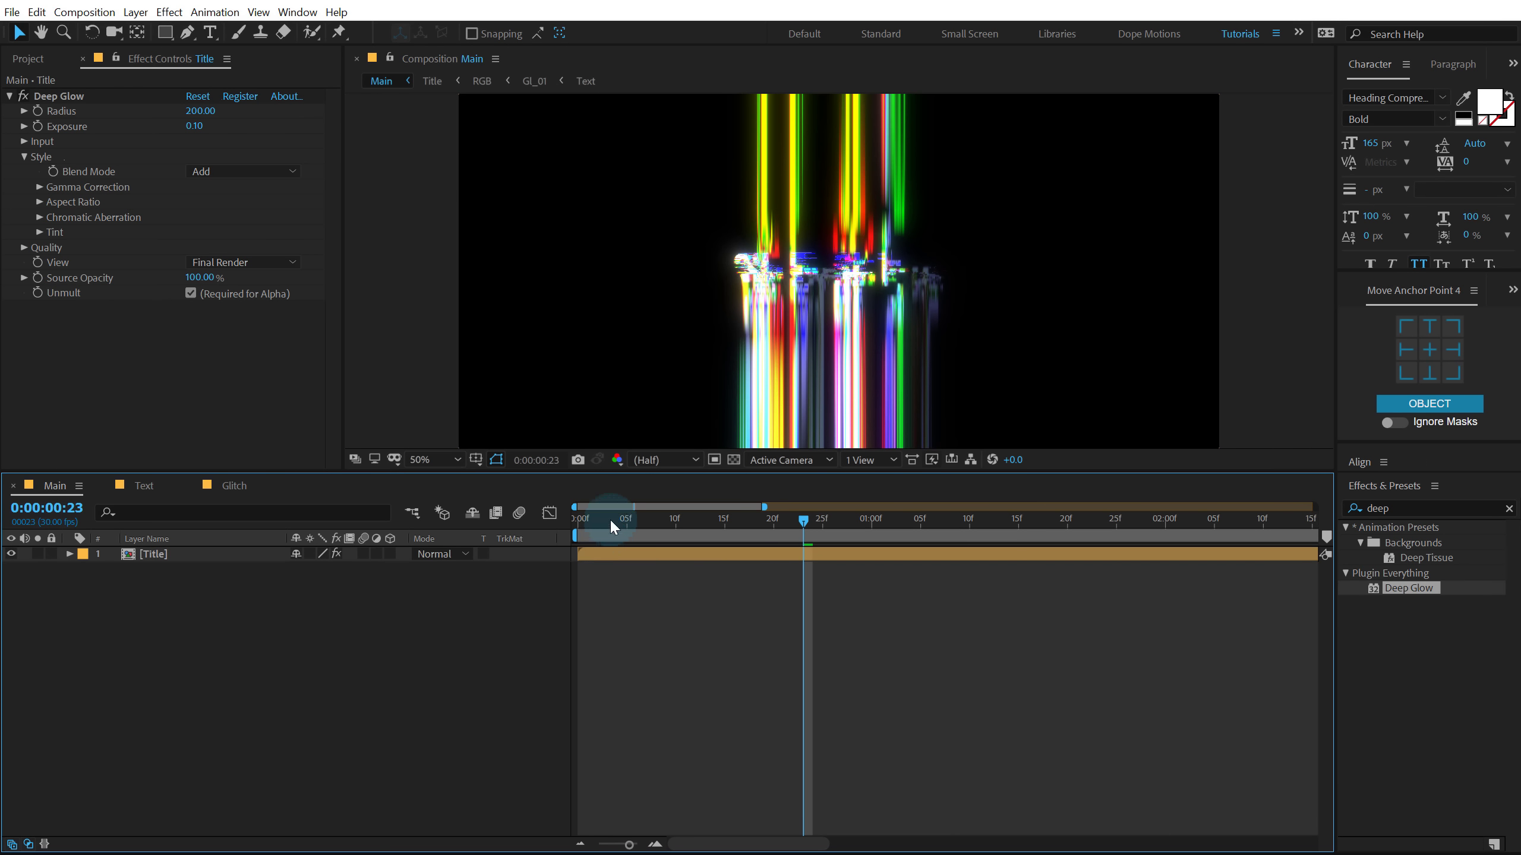
left_click_drag(611, 522, 774, 499)
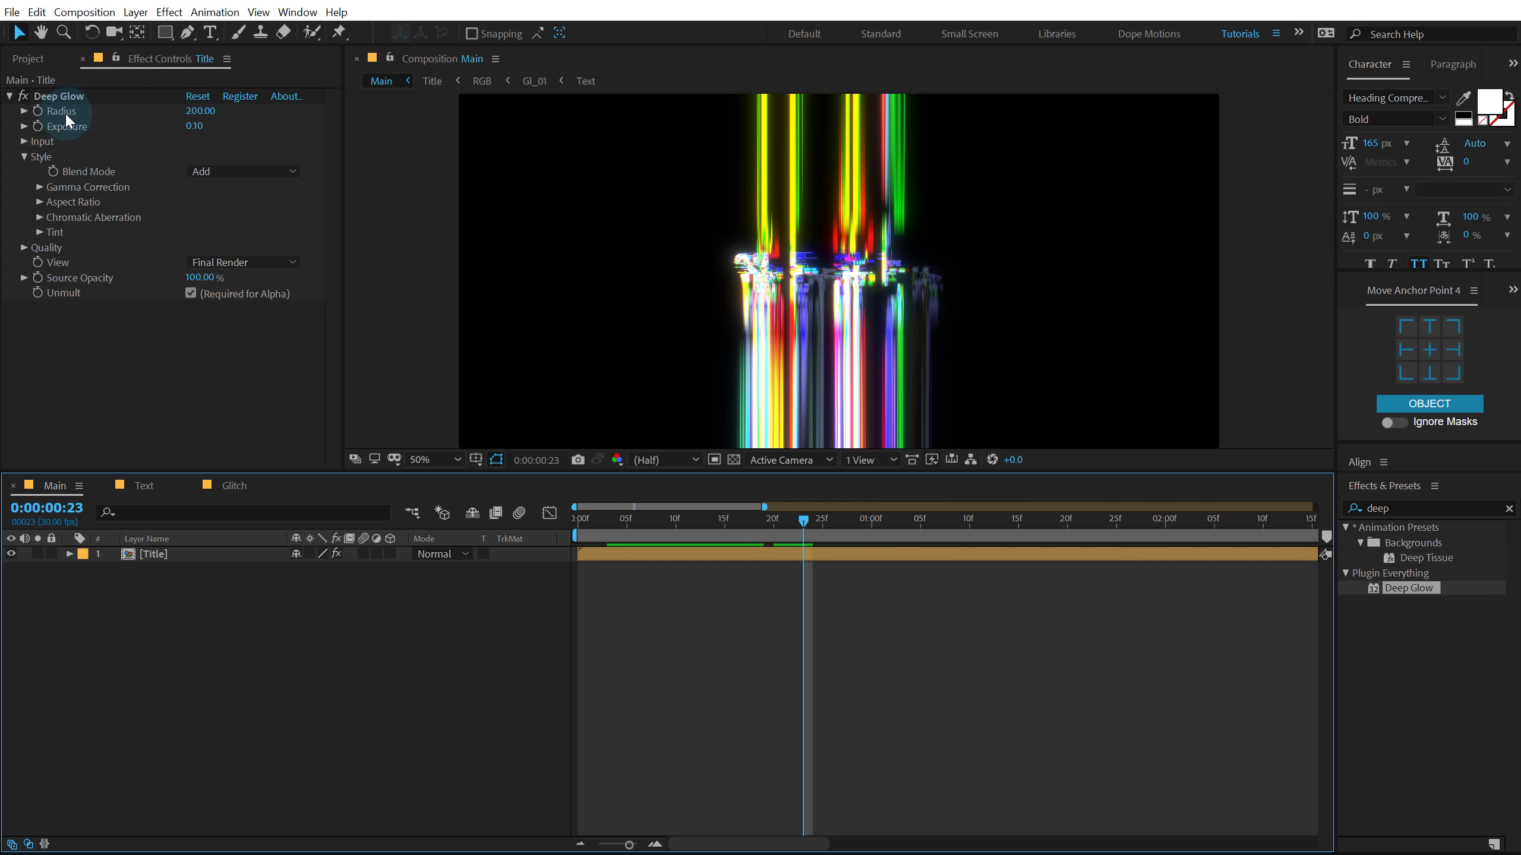
Switch the project's colour depth to 16 bits per channel and scrub through the glitch to check the glow
key("ctrl+0")
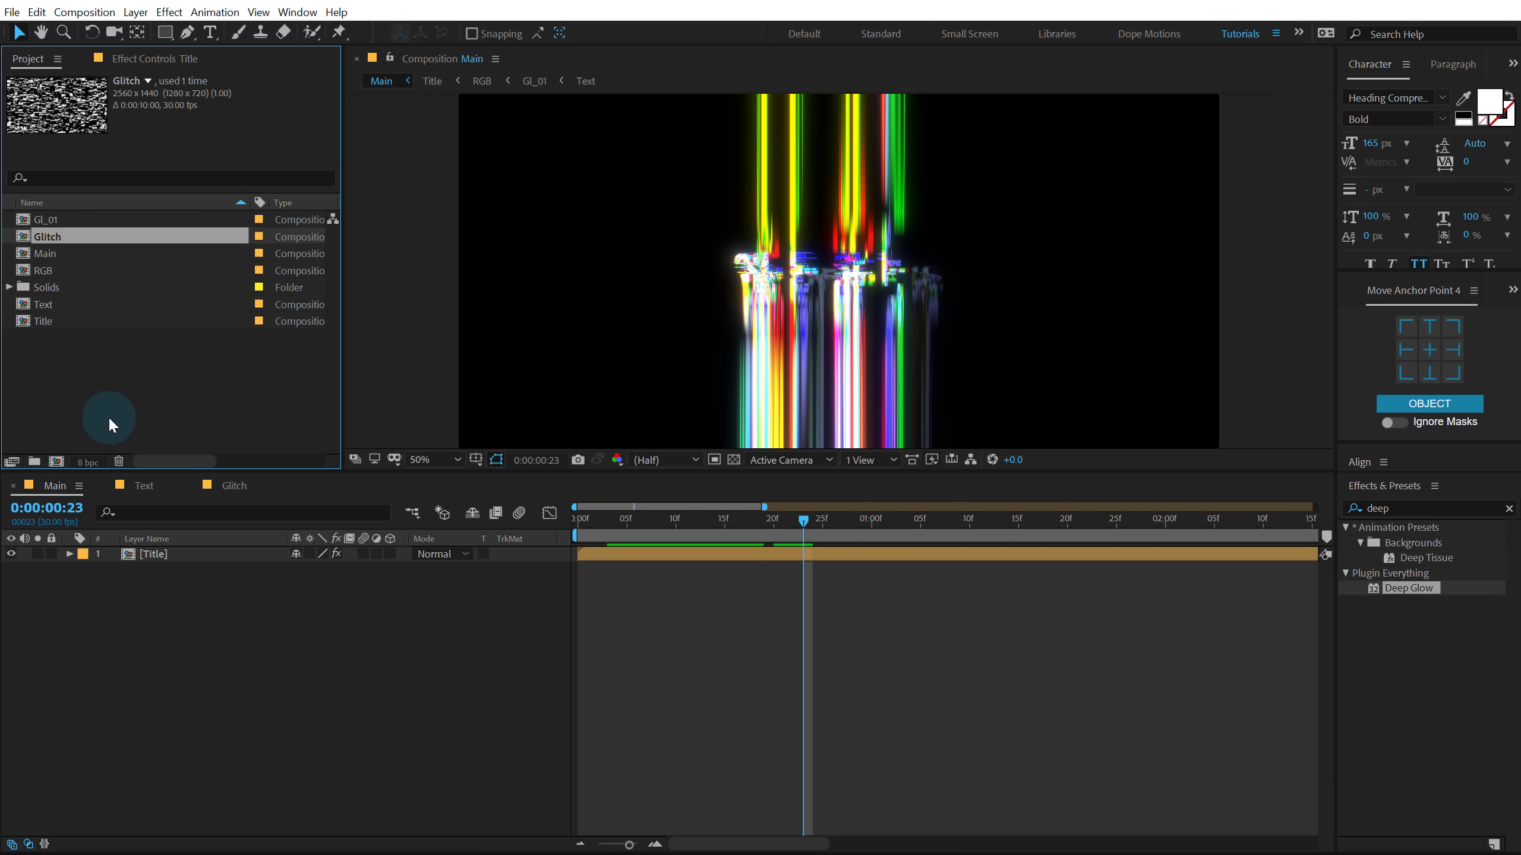
left_click(84, 461, "alt")
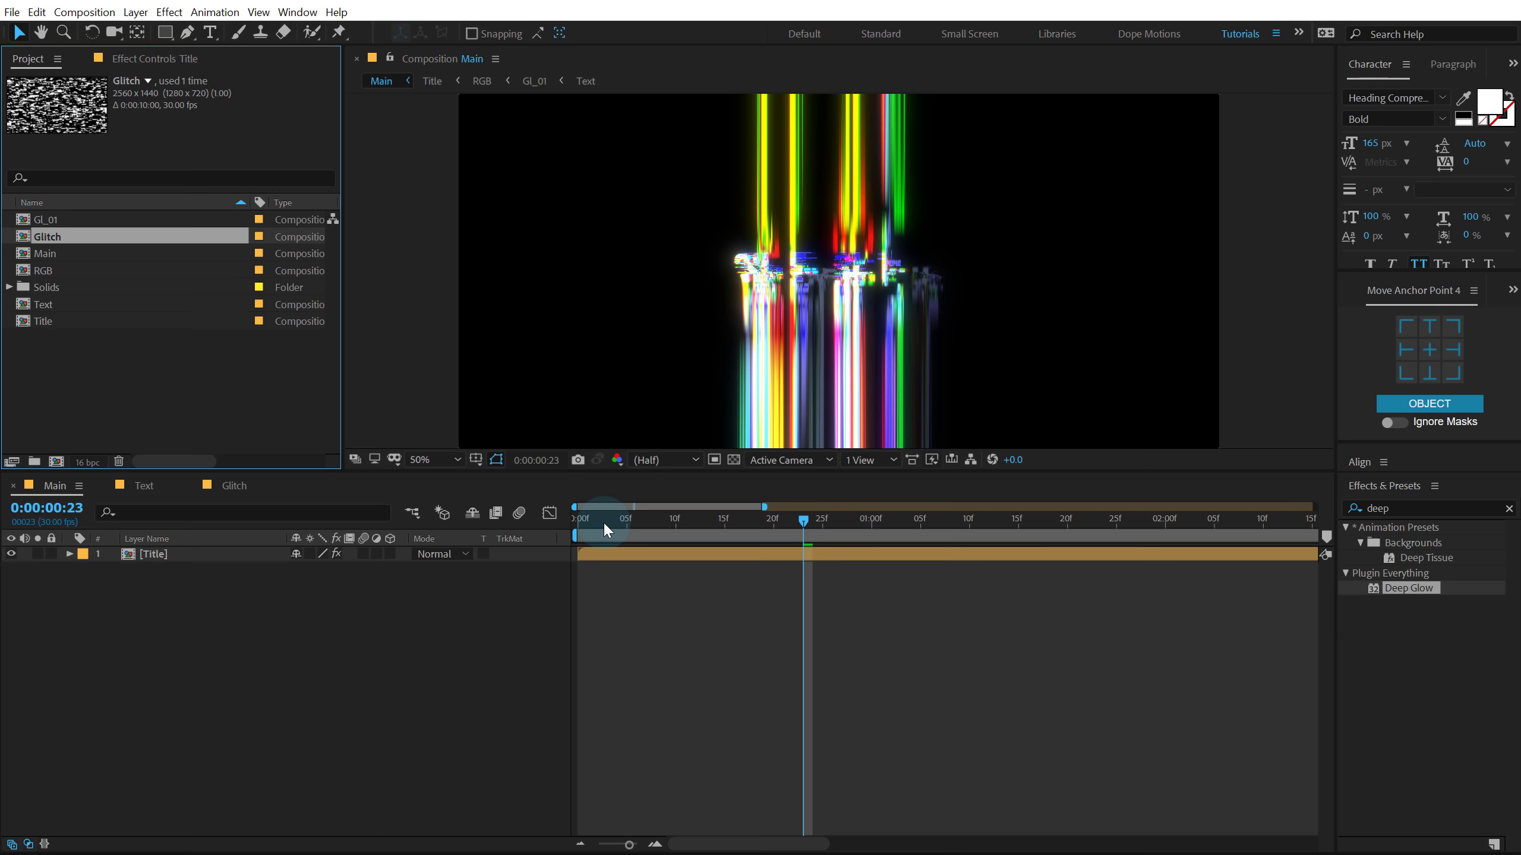
left_click(636, 520)
left_click_drag(651, 520, 803, 519)
left_click(247, 635)
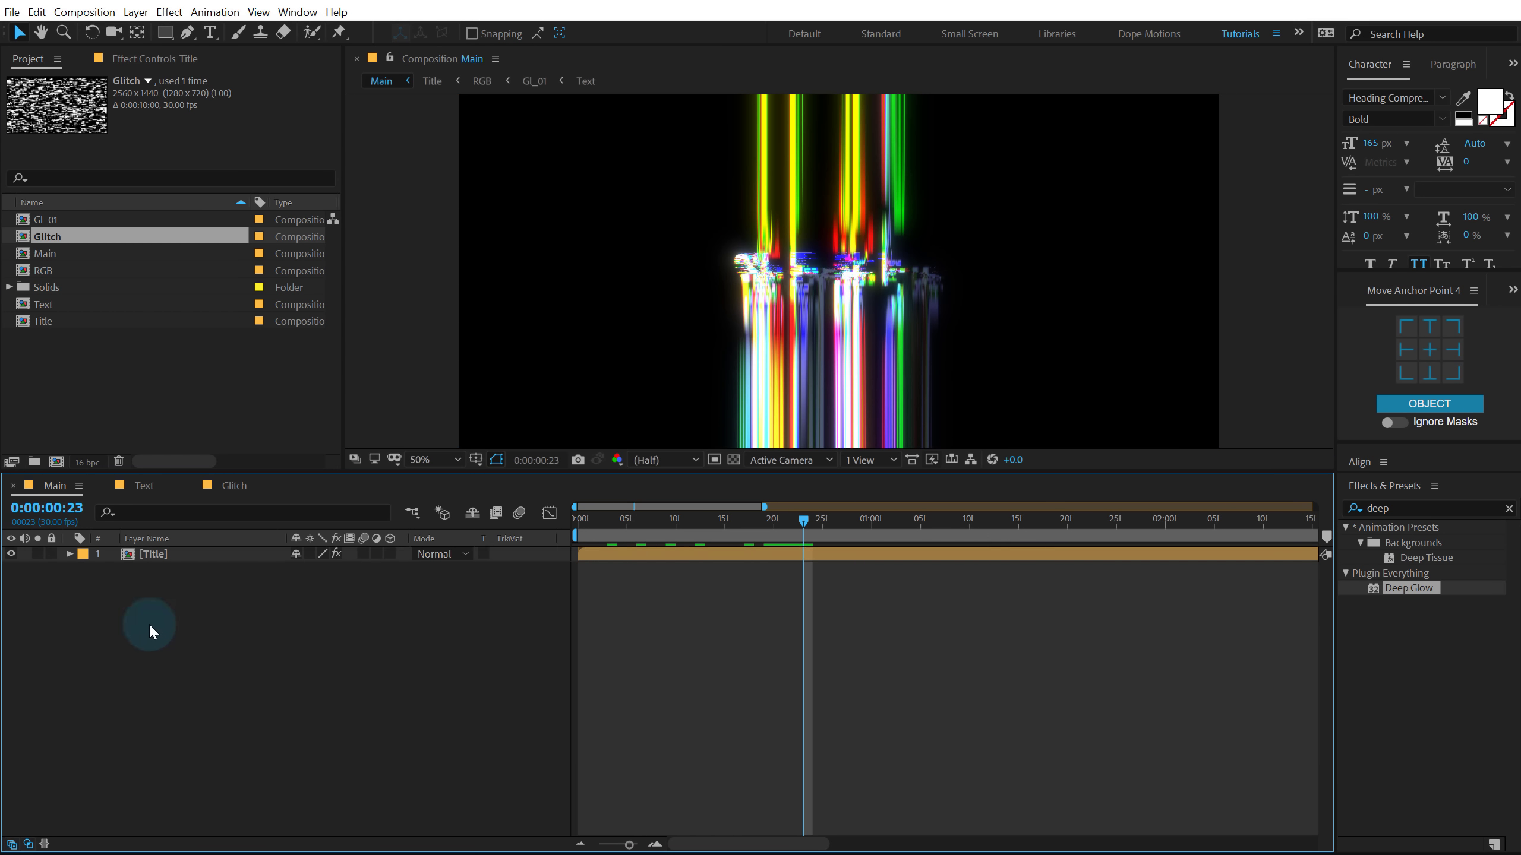
Create a black 2560 x 1440 solid named BG and place it beneath the Title layer
key("ctrl+y")
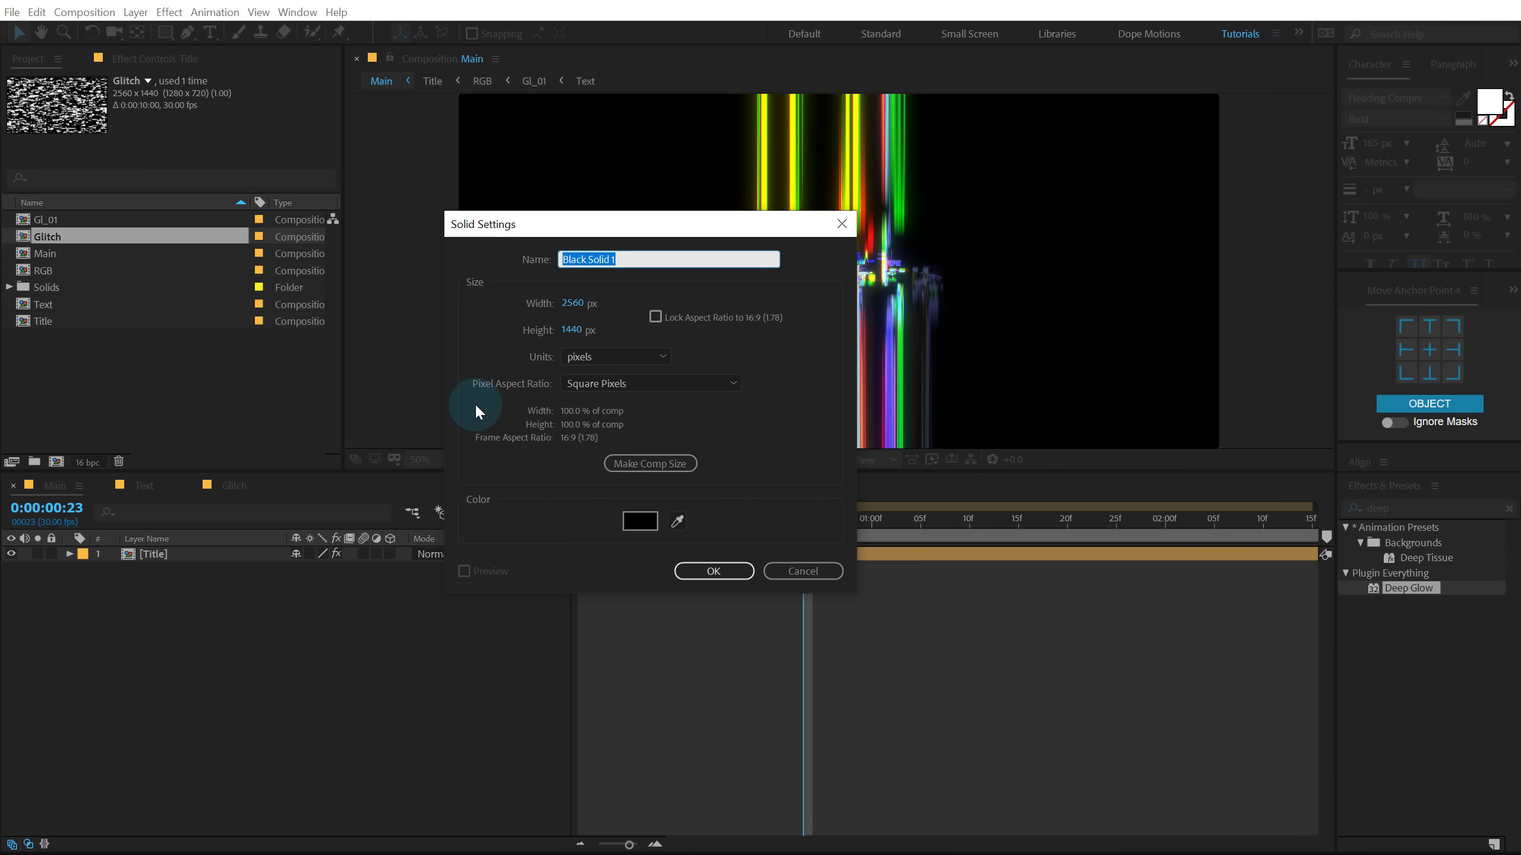
type("BG")
left_click(713, 571)
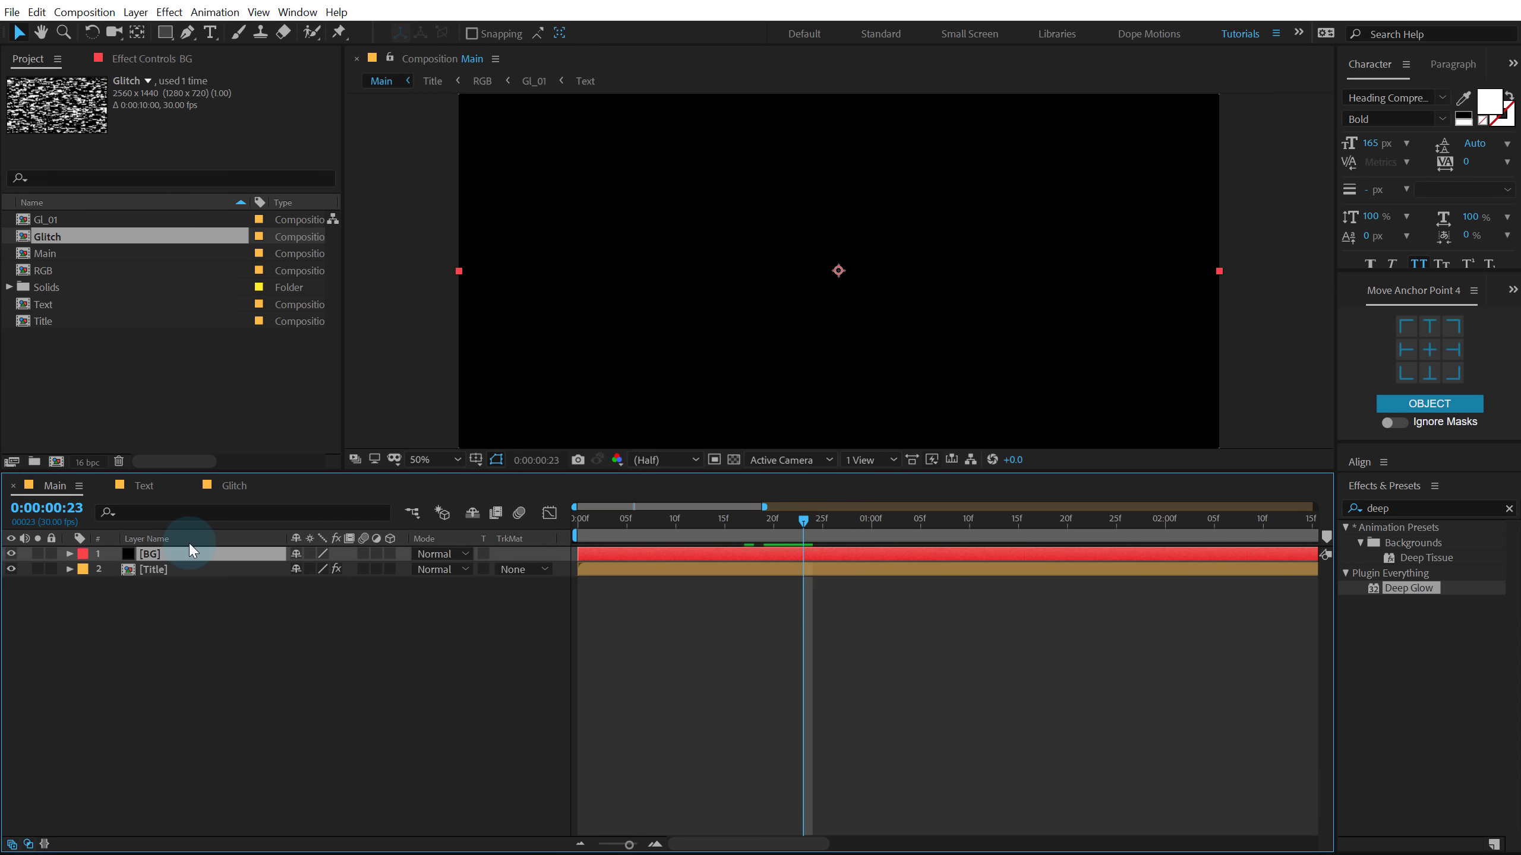
left_click_drag(192, 552, 191, 627)
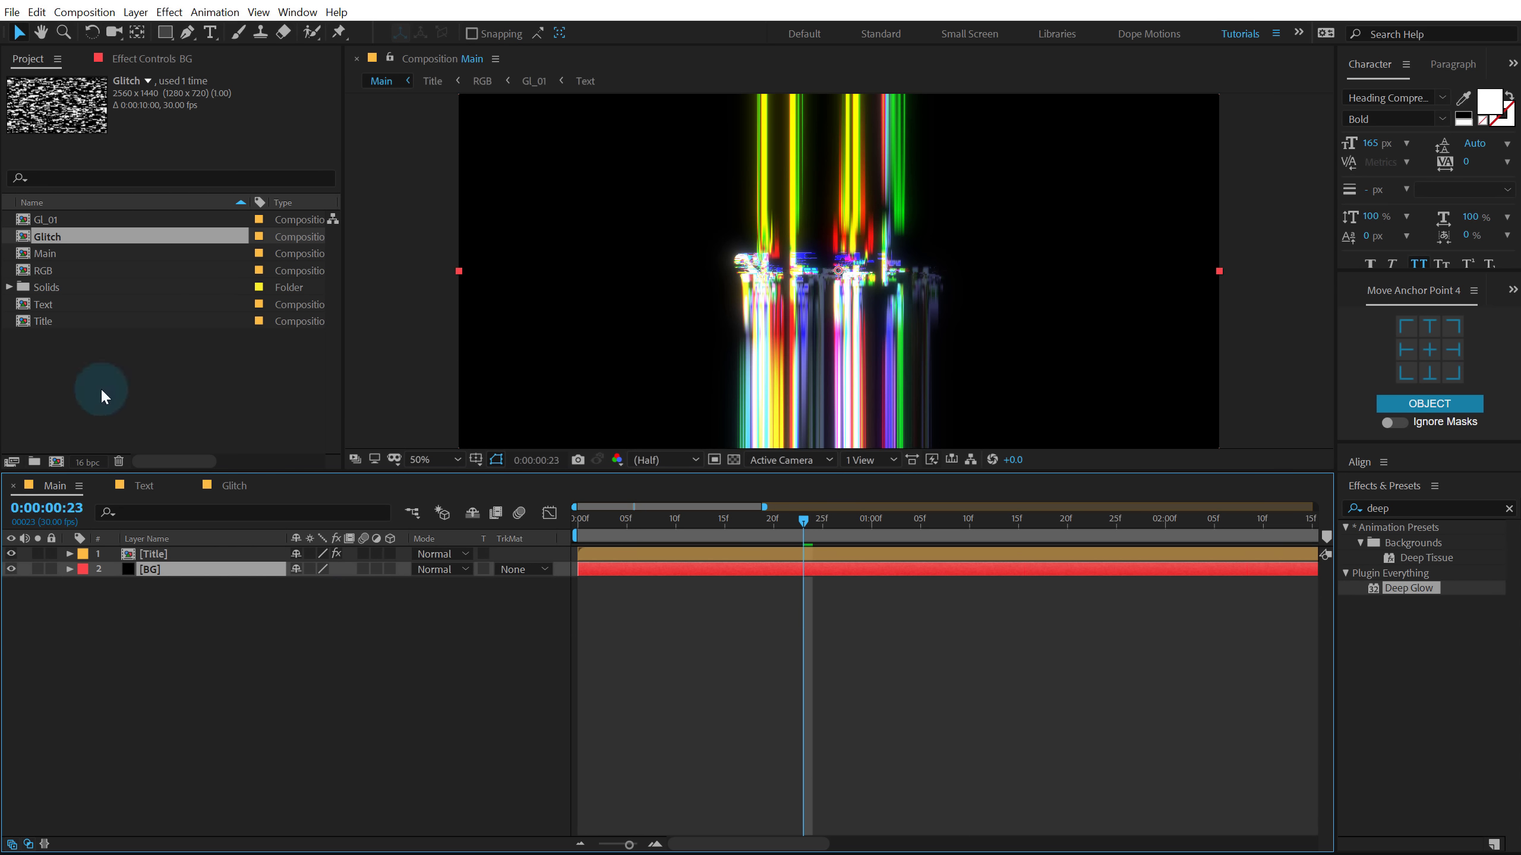
Keyframe the Title layer's Deep Glow Exposure from 0.10 at 0:00:01:00 to 0 at 0:00:01:05
mouse_move(615, 513)
left_mouse_down()
mouse_move(788, 546)
mouse_move(1028, 559)
mouse_move(687, 572)
mouse_move(870, 552)
left_mouse_up()
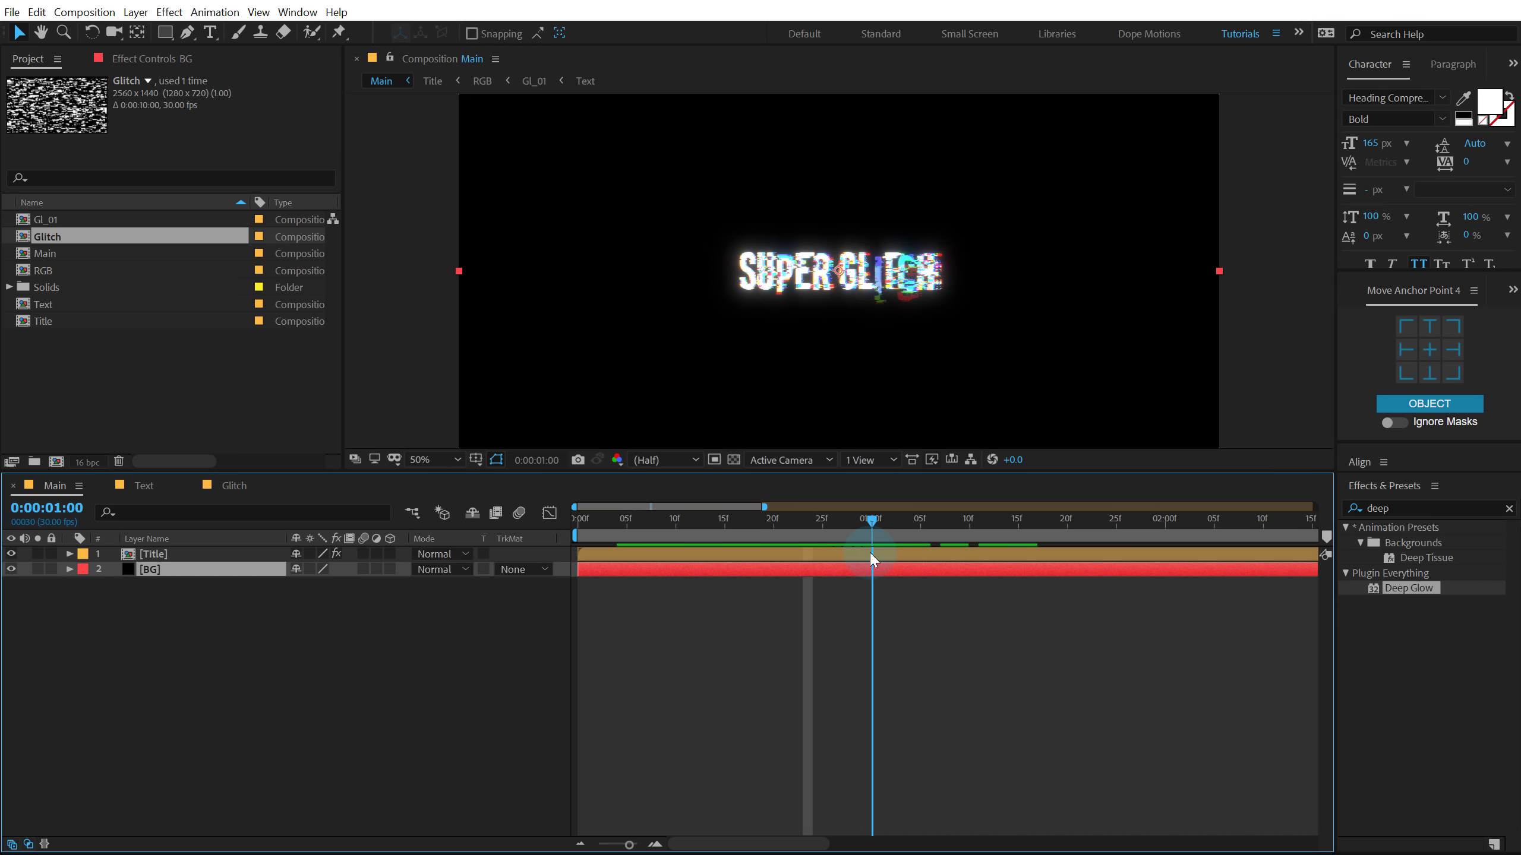
left_click(157, 554)
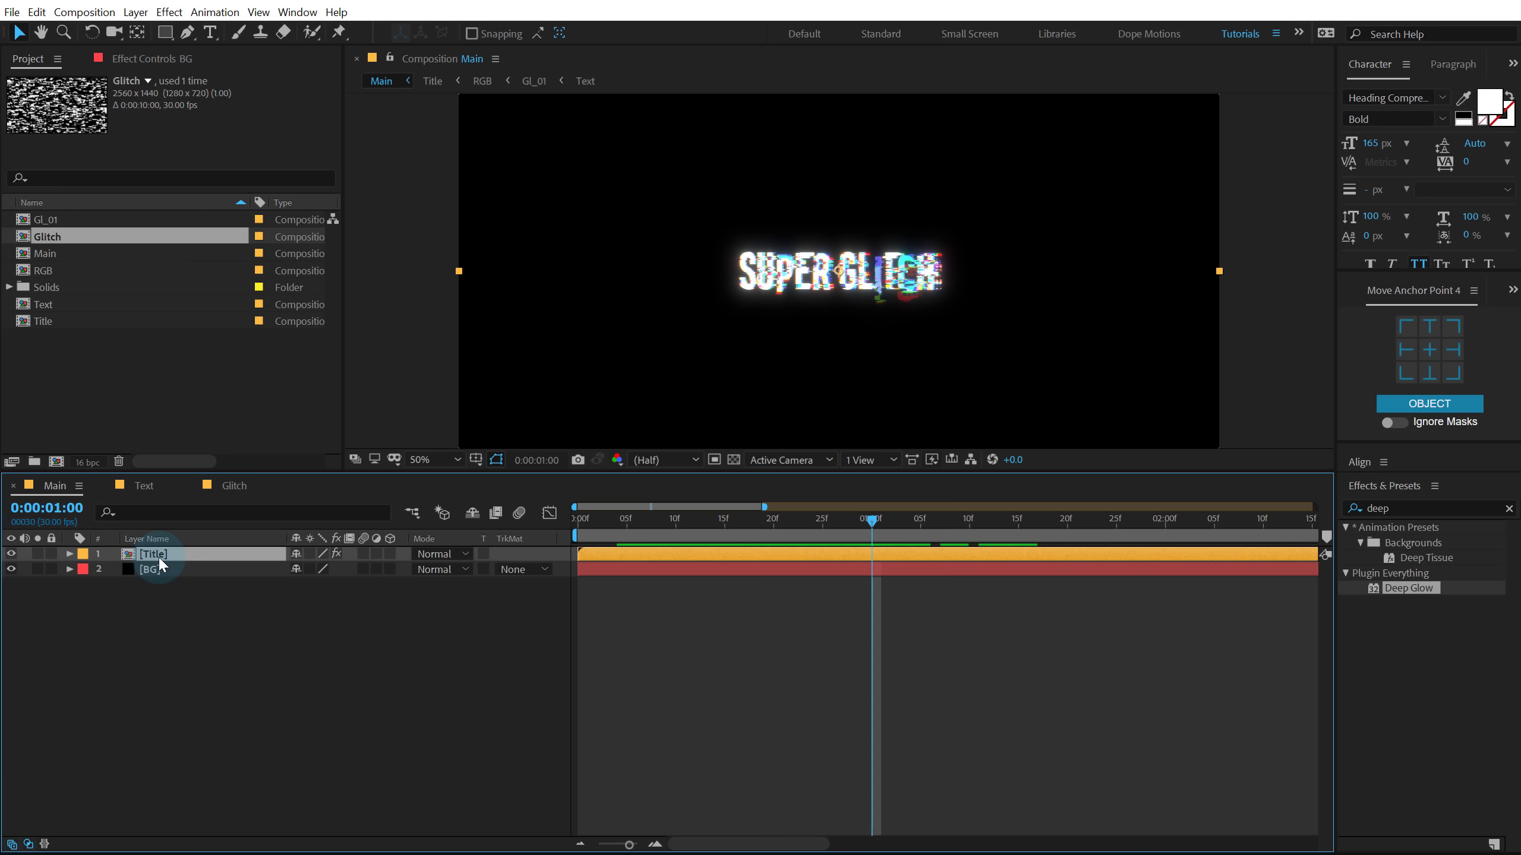
left_click(144, 58)
left_click(40, 126)
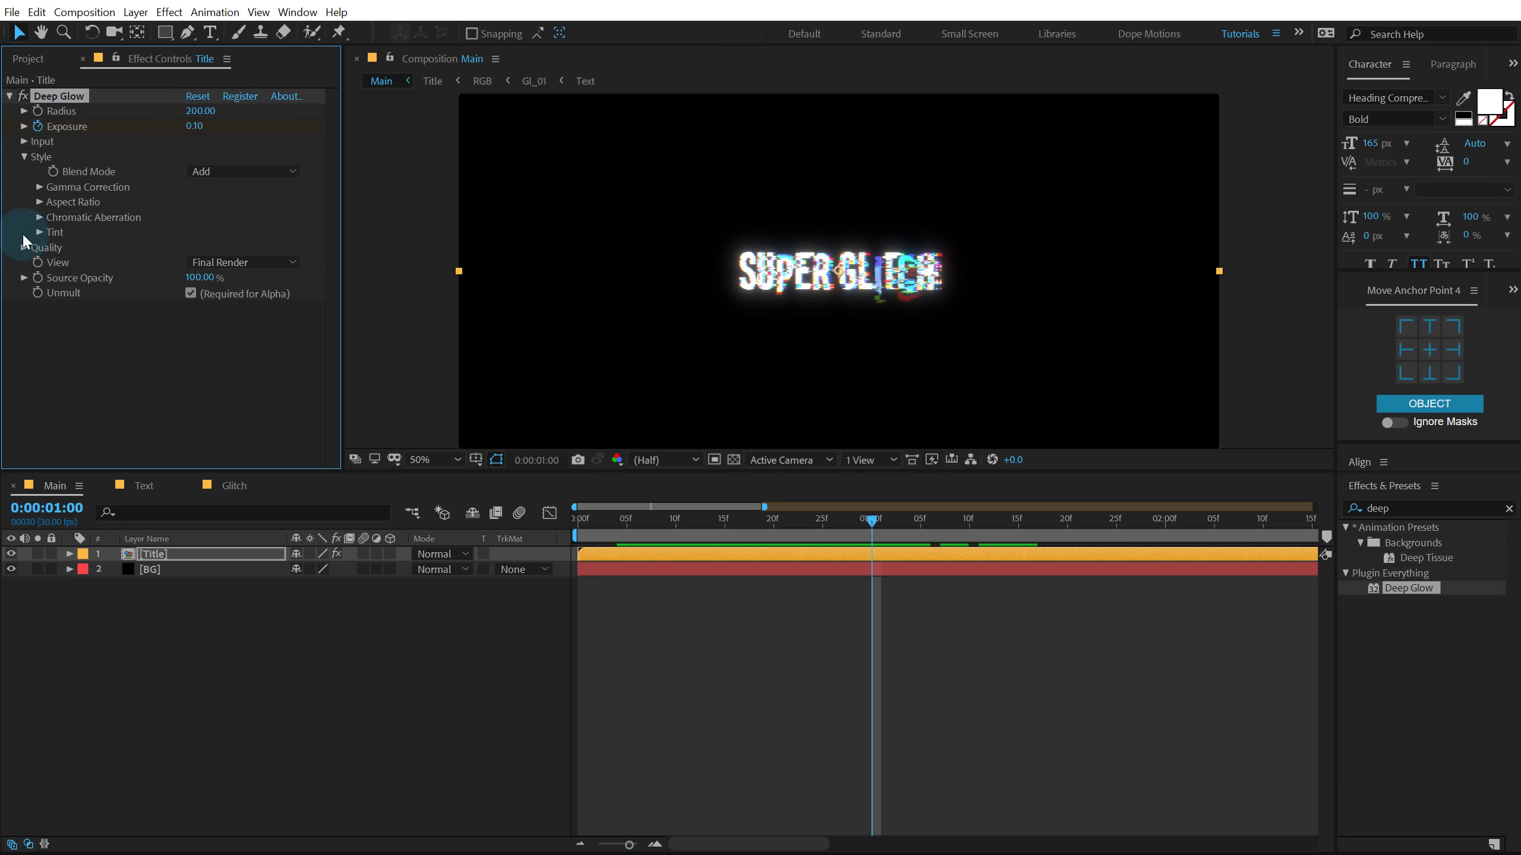
left_click_drag(876, 520, 919, 520)
left_click(198, 126)
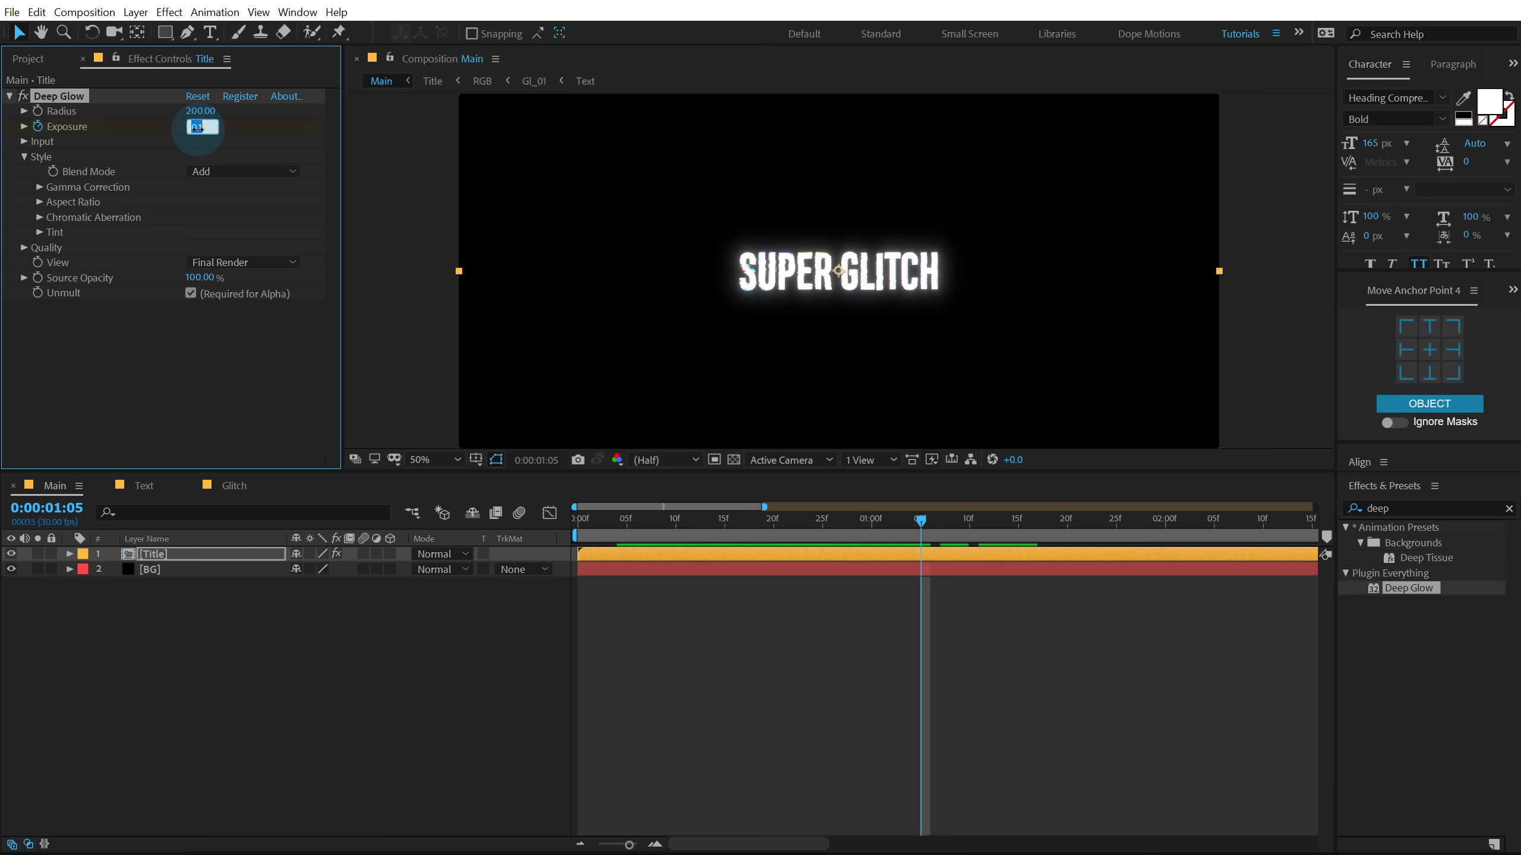
key("Return")
Reveal the Exposure keyframes, move the first one to frame 26 and apply Easy Ease to both
key("u")
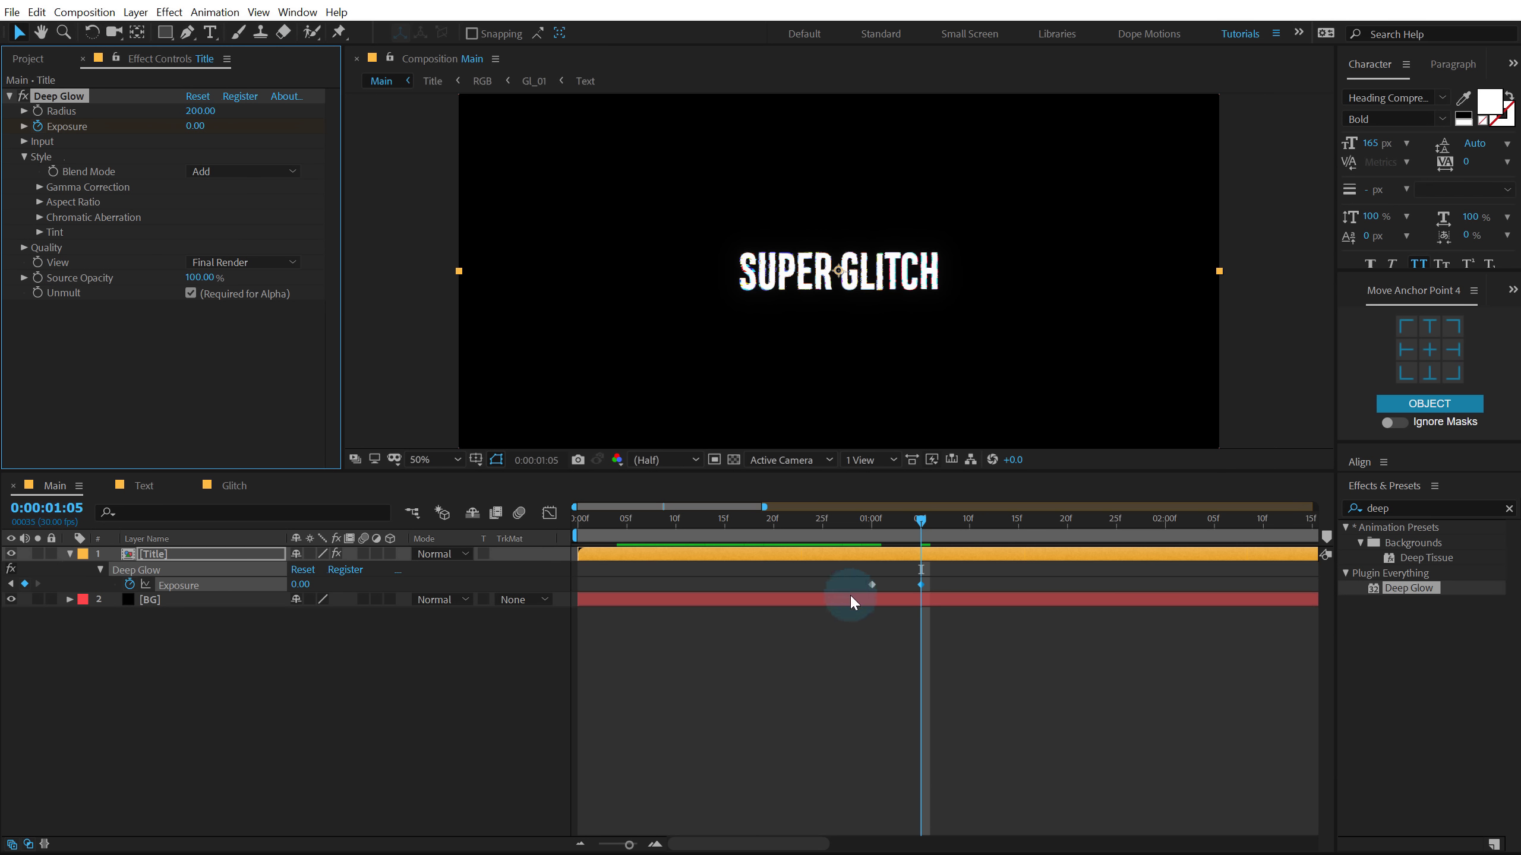
left_click(869, 583)
left_click_drag(834, 575, 963, 617)
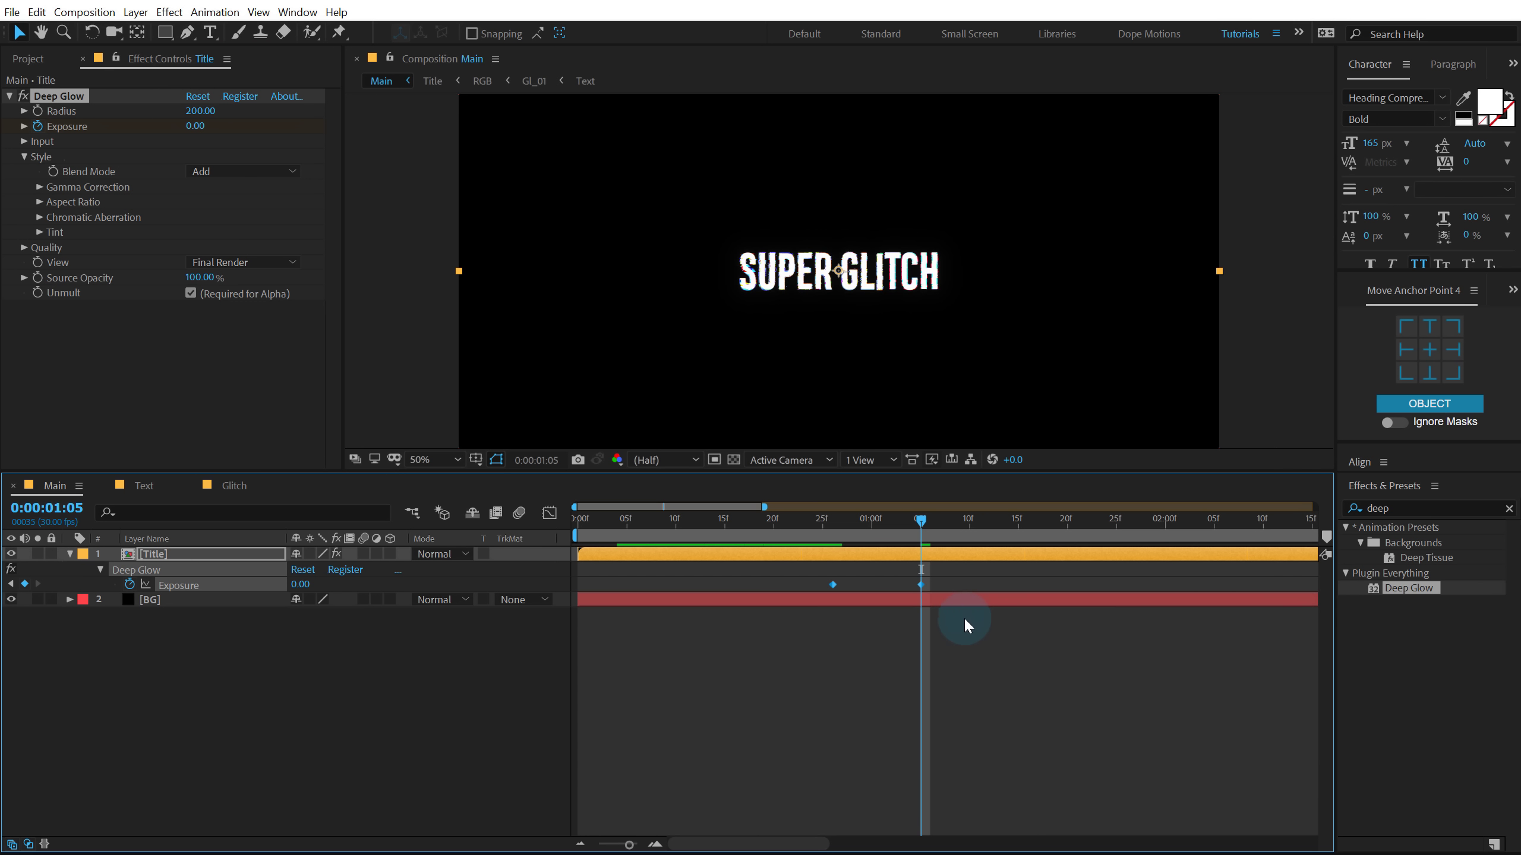
Set the end of the work area to 0:00:02:01
left_click_drag(812, 527, 1172, 528)
key("n")
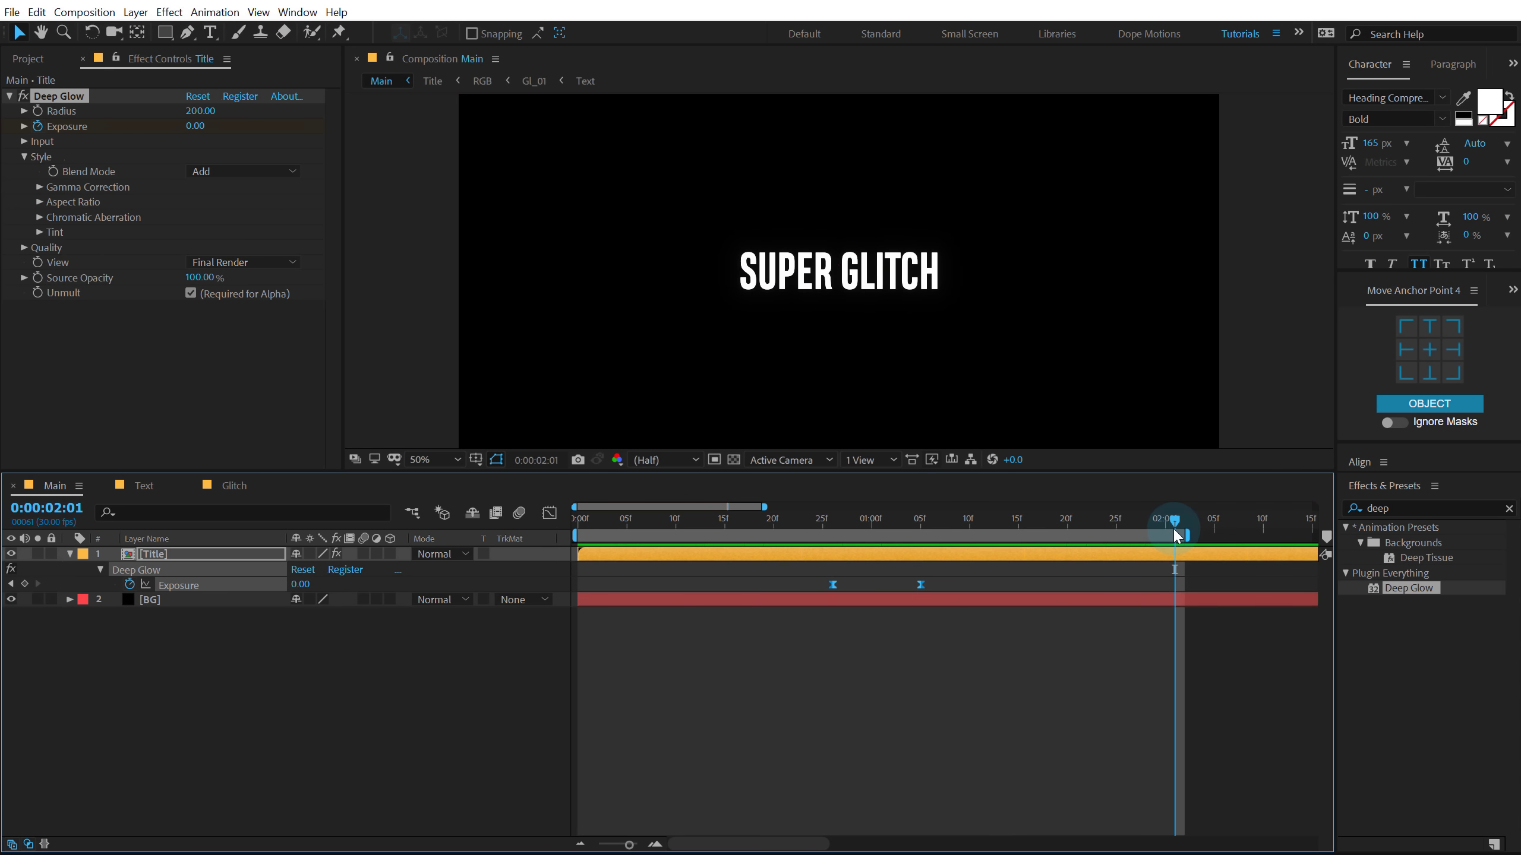